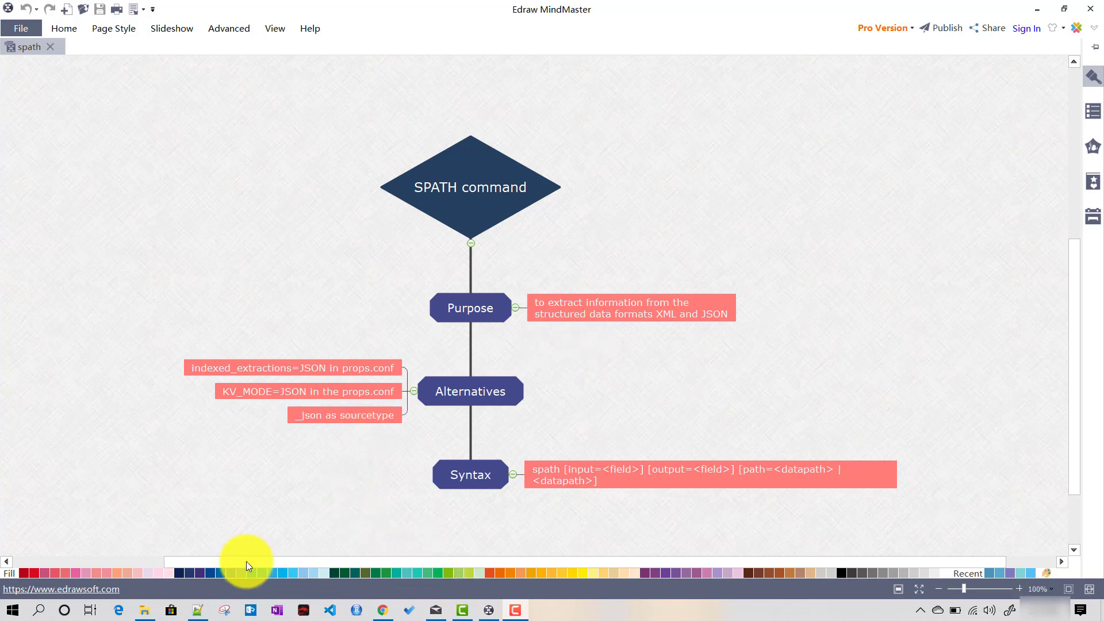
# Switch to Notepad++, highlight the JSON array inside mixed_json_unstructured.json, and return to the SPATH mind map in MindMaster.
pyautogui.click(199, 612)
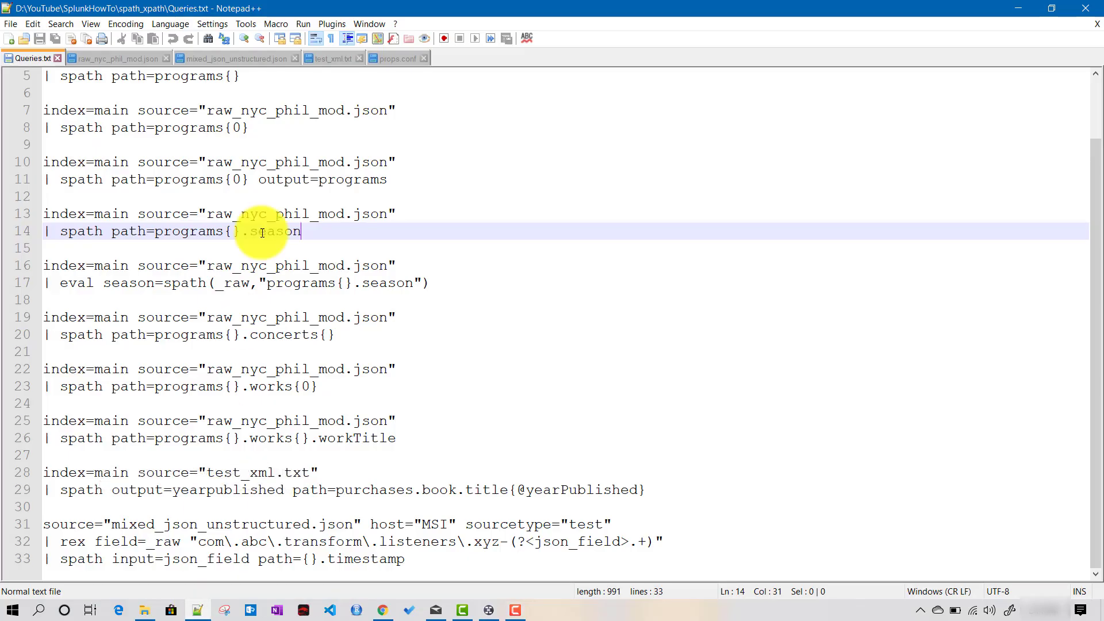
pyautogui.click(228, 58)
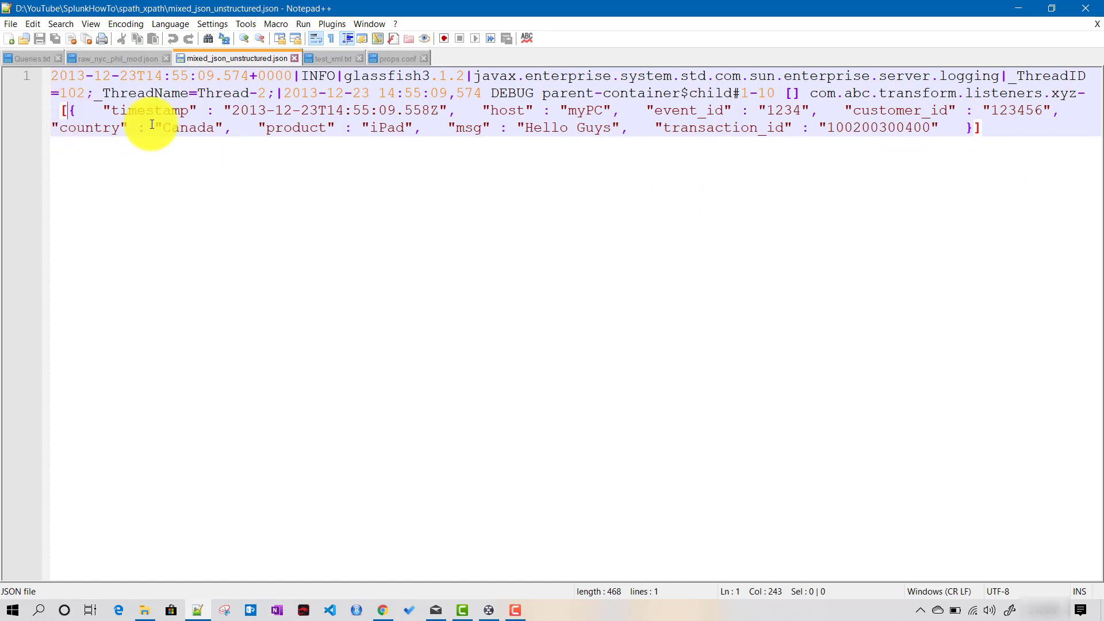
pyautogui.moveTo(985, 129); pyautogui.dragTo(61, 109)
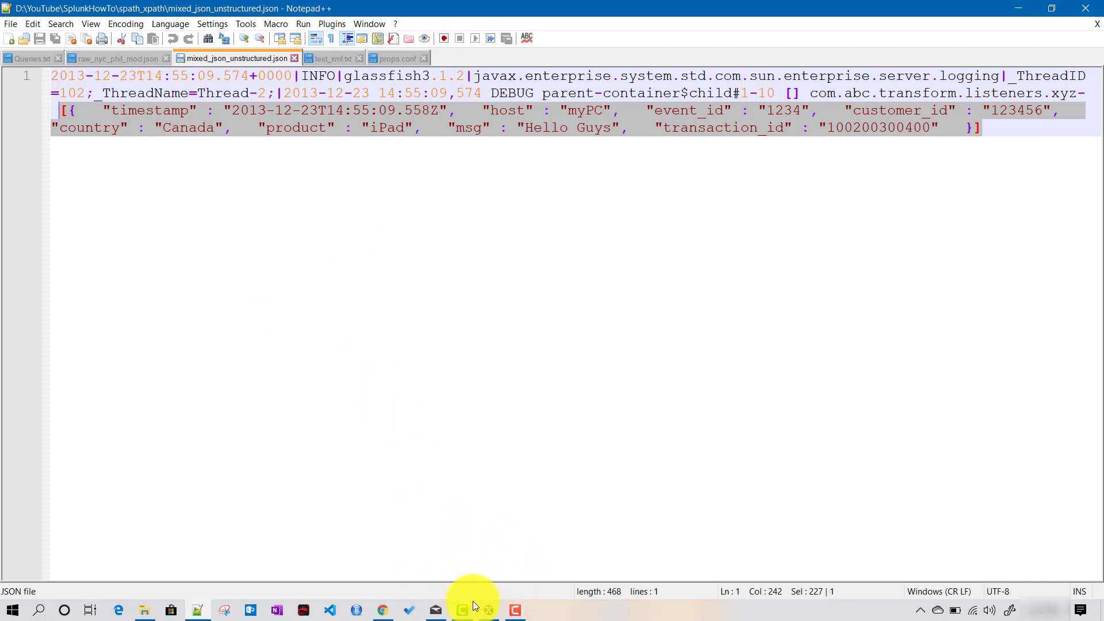
pyautogui.click(489, 610)
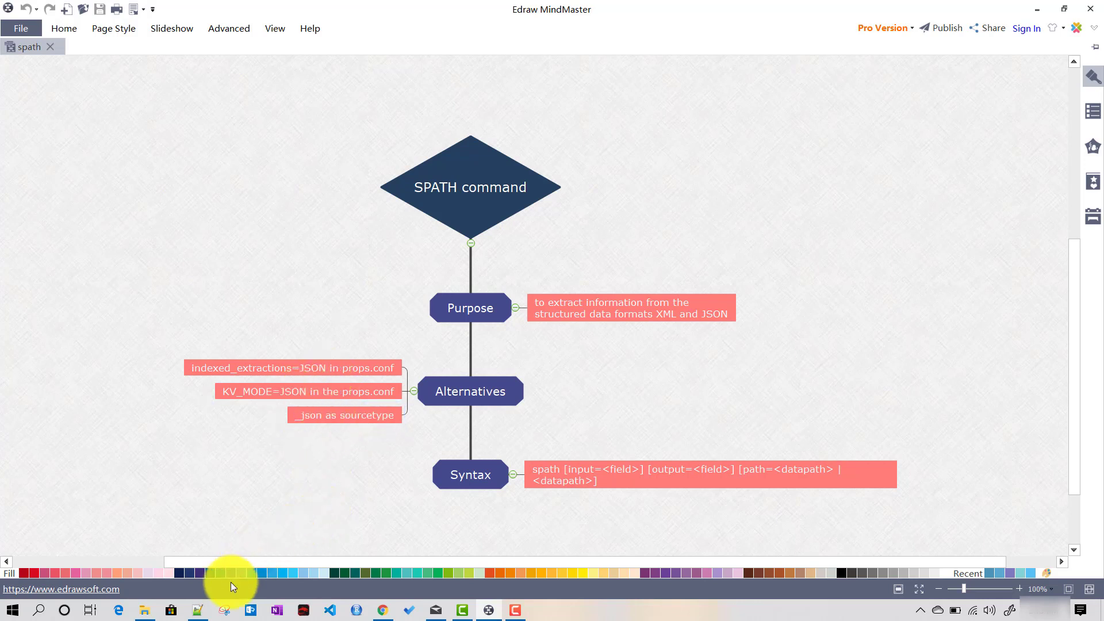
# In Notepad++, examine the programs, concerts, works and season keys at the start of raw_nyc_phil_mod.json.
pyautogui.click(198, 611)
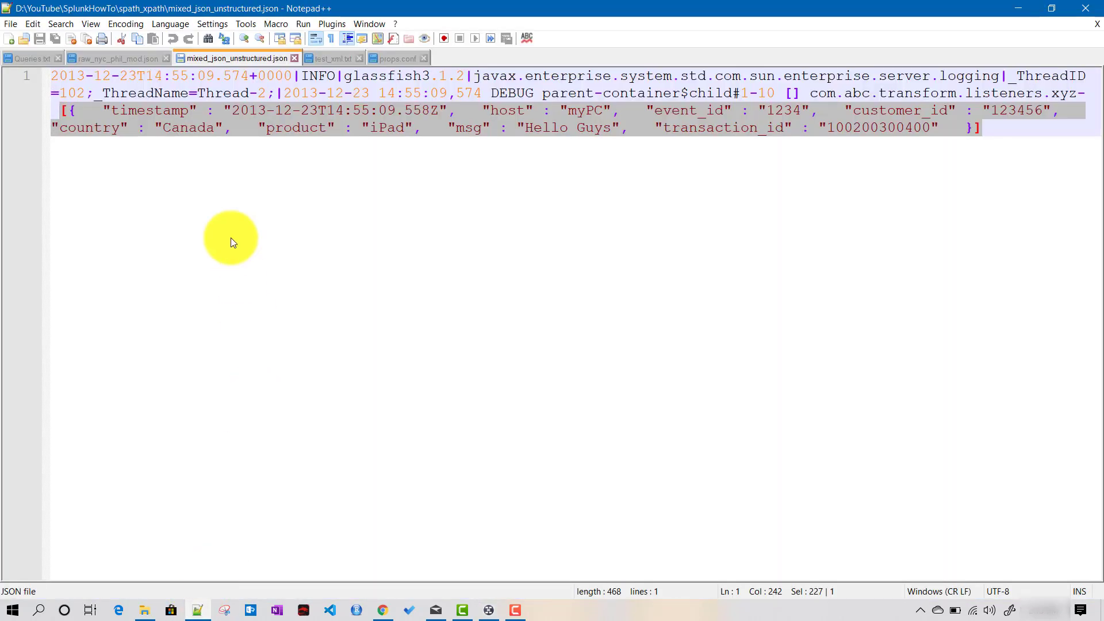
pyautogui.click(114, 58)
pyautogui.click(537, 232)
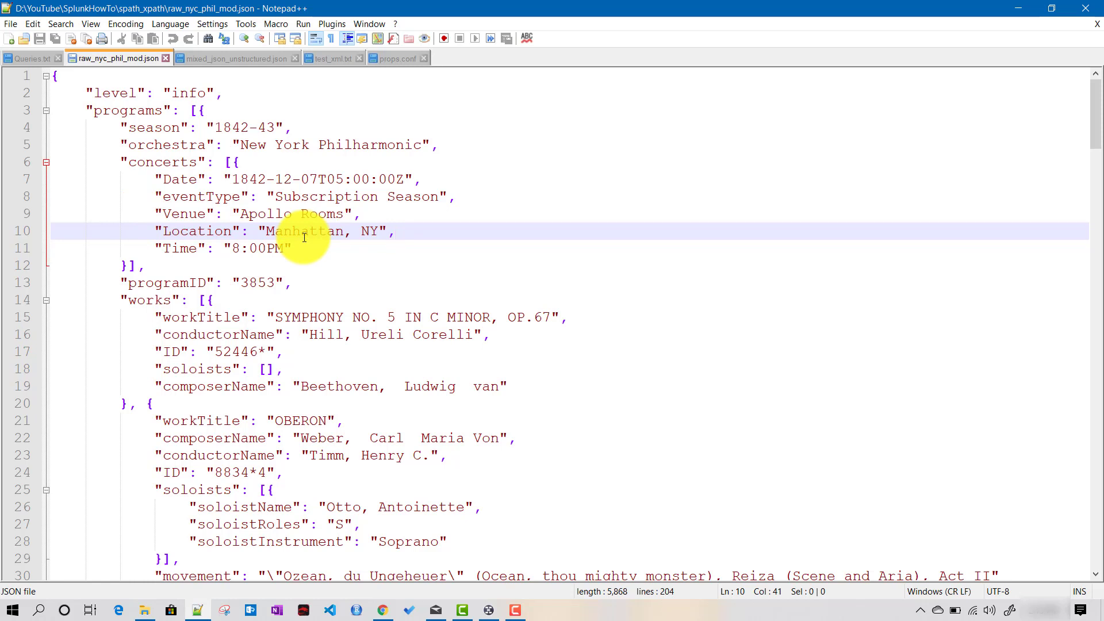
pyautogui.doubleClick(128, 110)
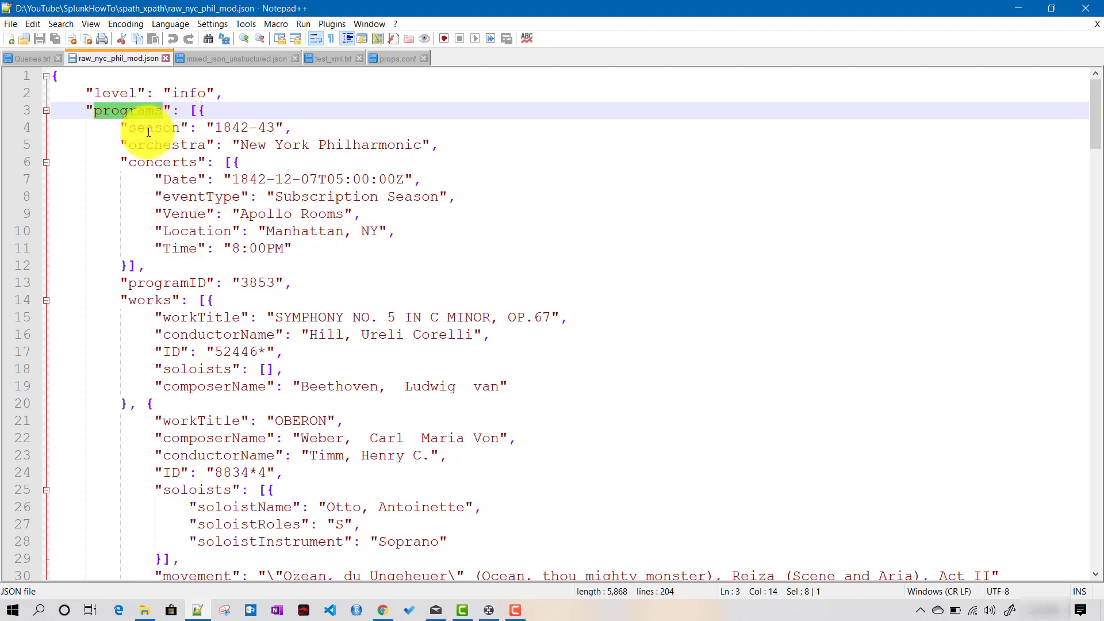
pyautogui.doubleClick(162, 163)
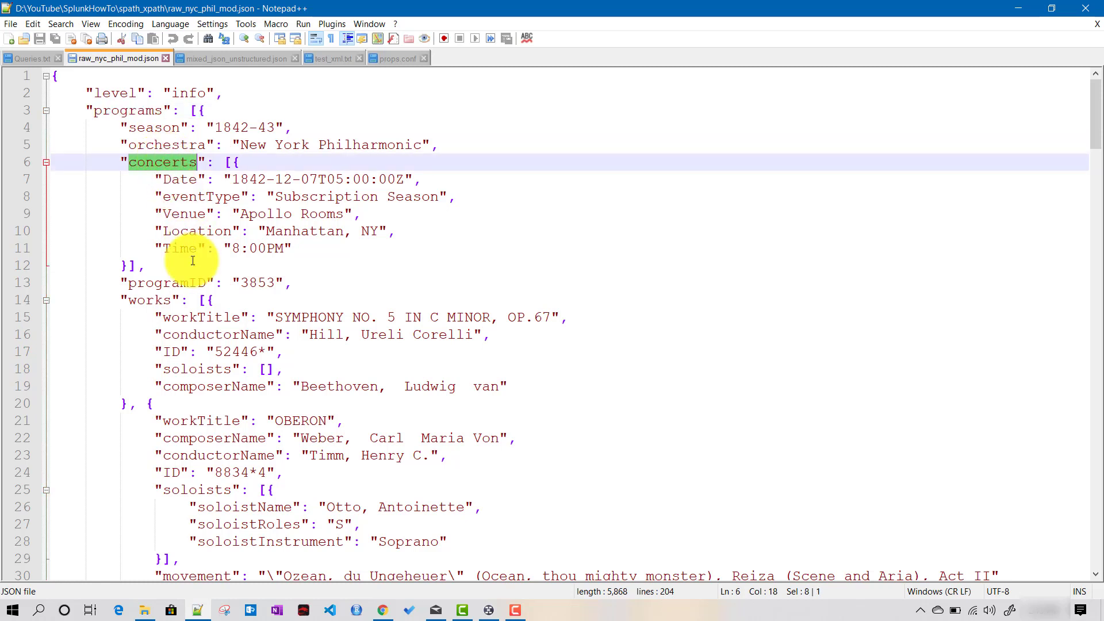
pyautogui.click(148, 283)
pyautogui.doubleClick(150, 300)
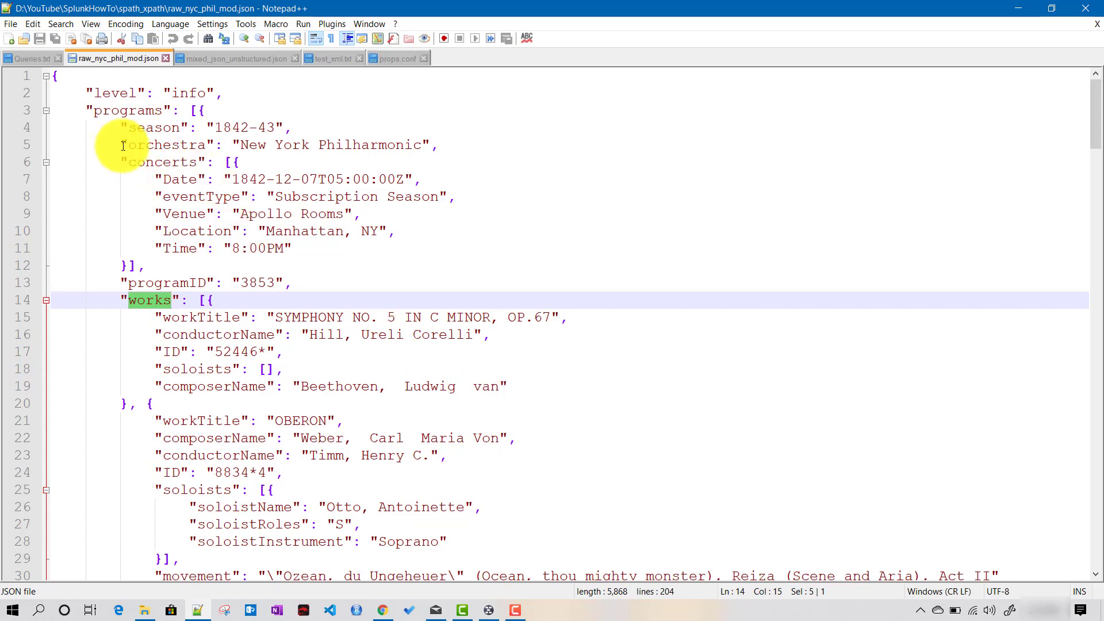
pyautogui.doubleClick(152, 128)
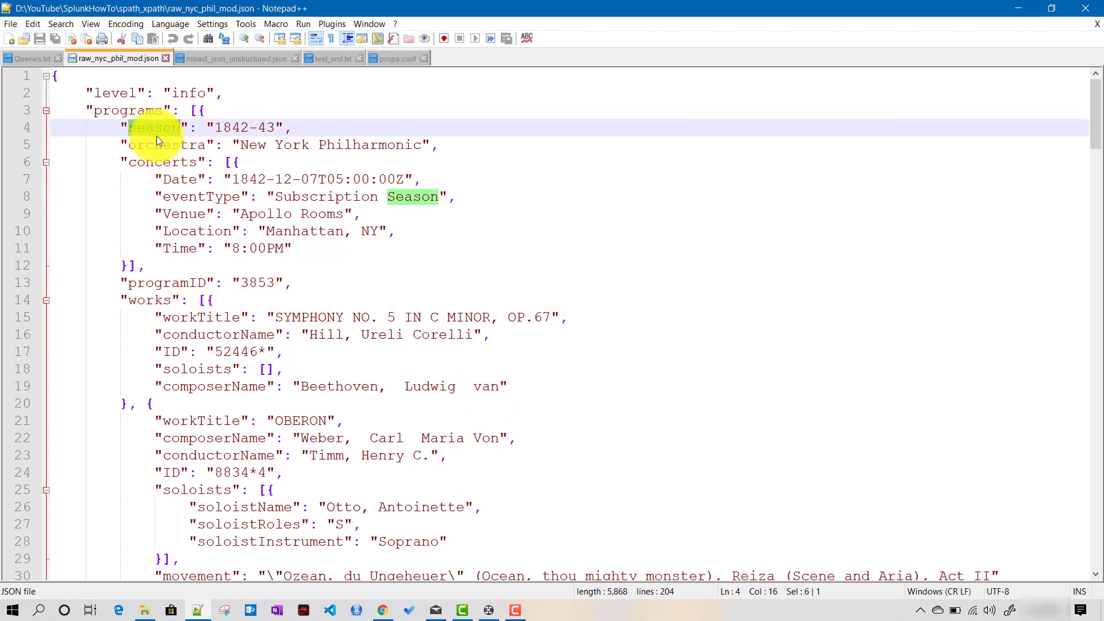
# Look through the repeated season entries and their nested data across raw_nyc_phil_mod.json, ending back at the first program.
pyautogui.scroll(-5, 468, 352)
pyautogui.scroll(5, 464, 353)
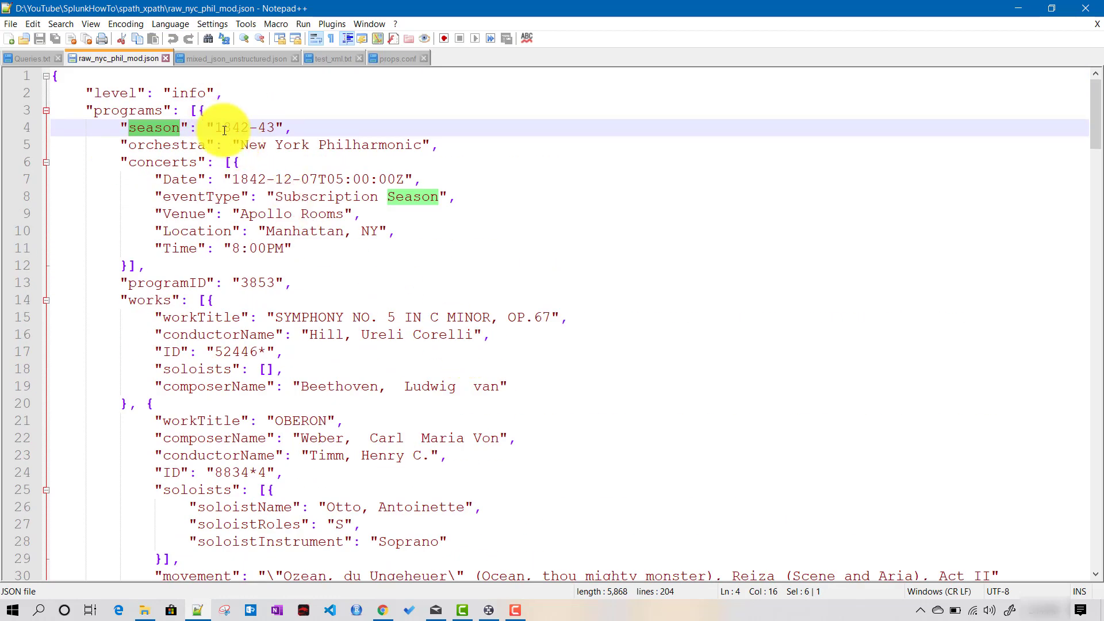
pyautogui.scroll(-14, 464, 405)
pyautogui.scroll(-20, 465, 405)
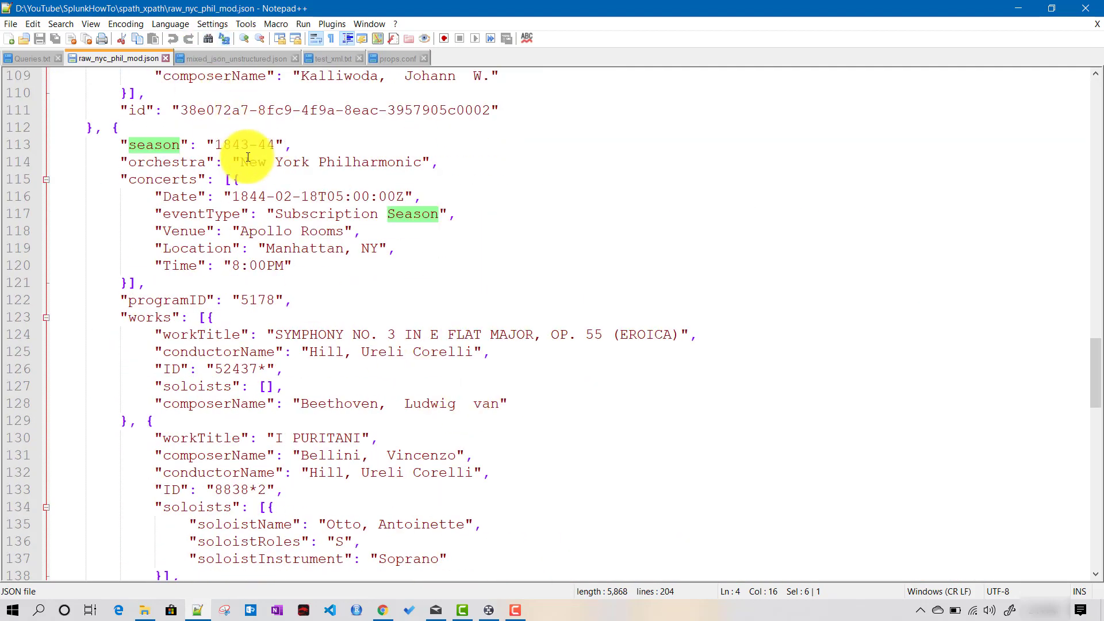
pyautogui.scroll(-7, 485, 453)
pyautogui.scroll(-16, 485, 453)
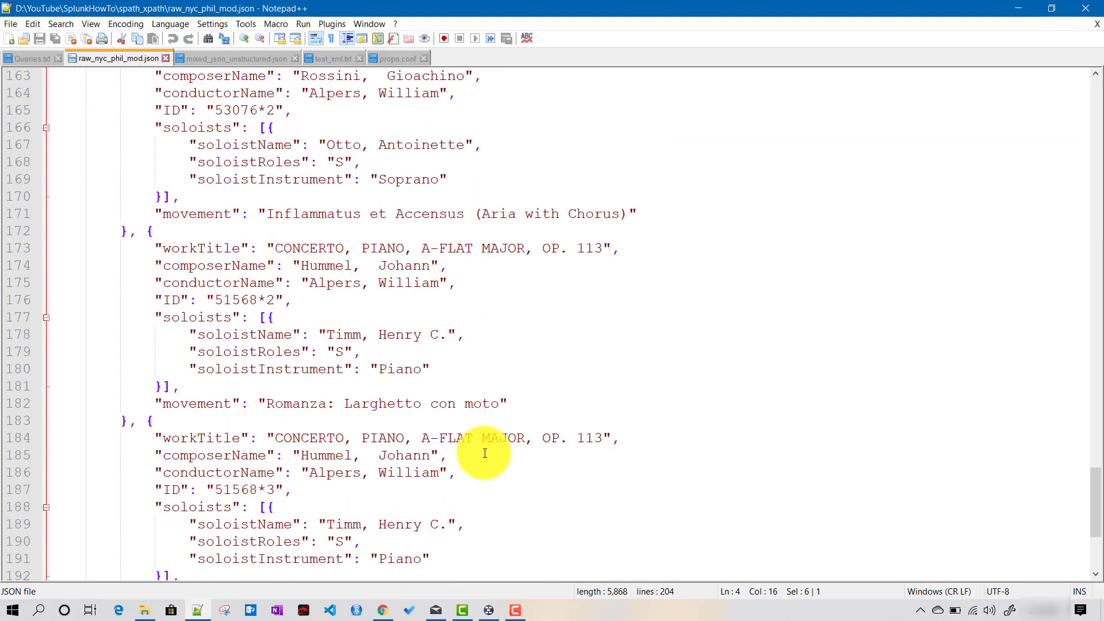
pyautogui.scroll(6, 488, 451)
pyautogui.scroll(20, 487, 451)
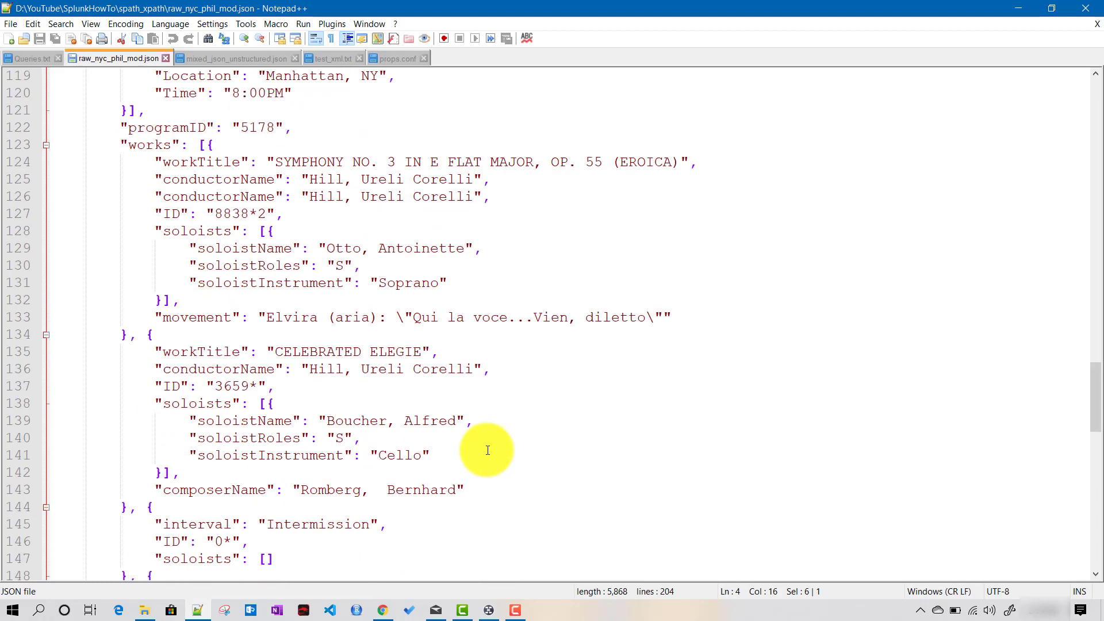
pyautogui.scroll(19, 488, 449)
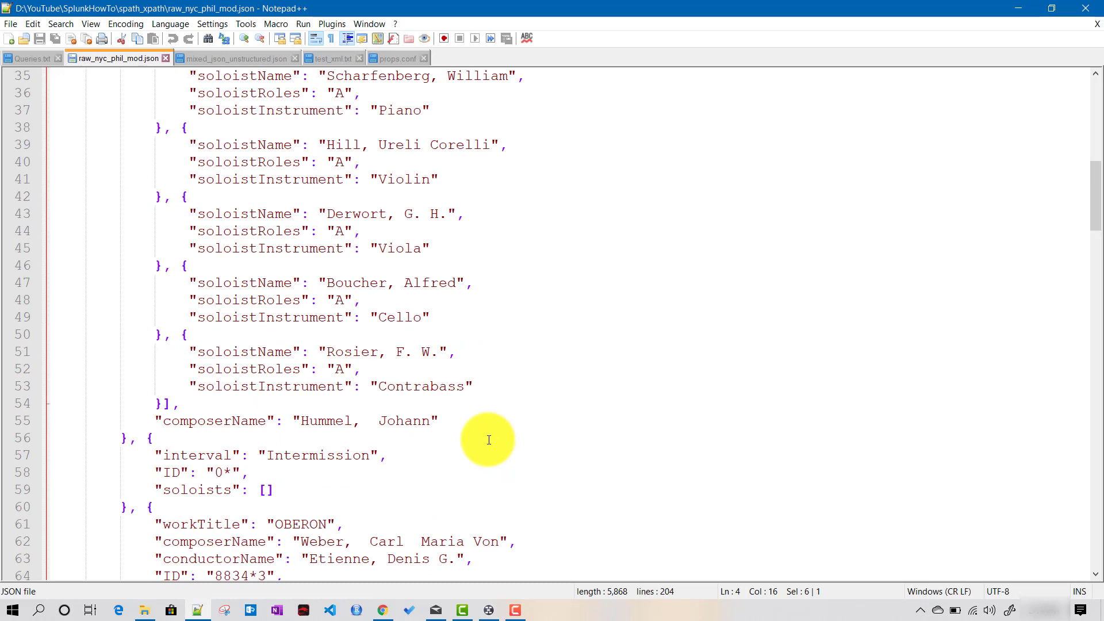
pyautogui.scroll(2, 447, 343)
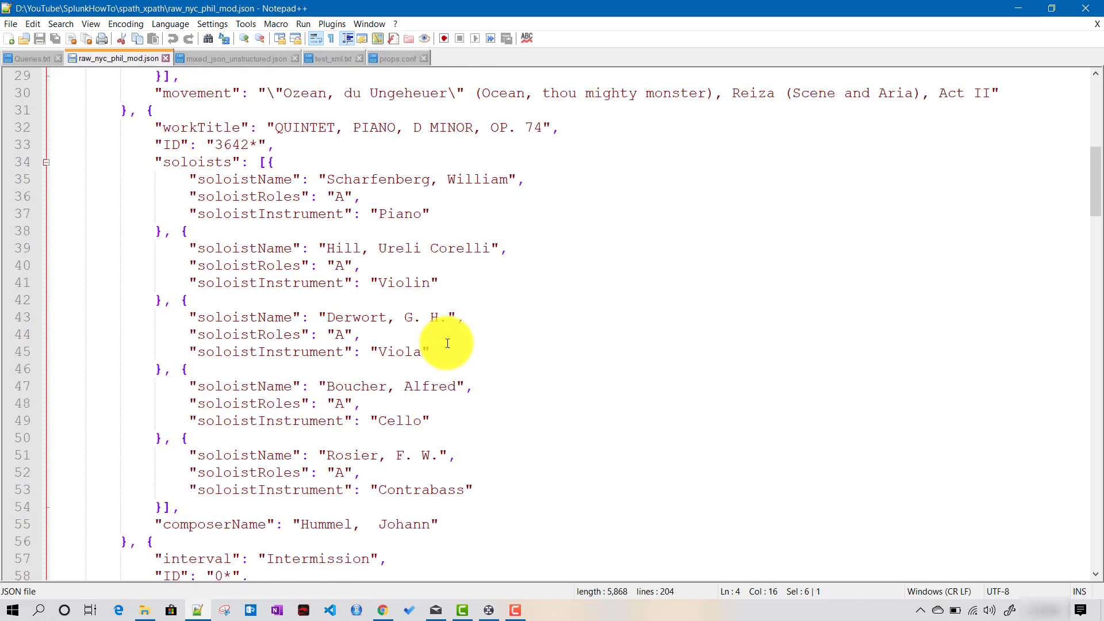
pyautogui.scroll(10, 448, 343)
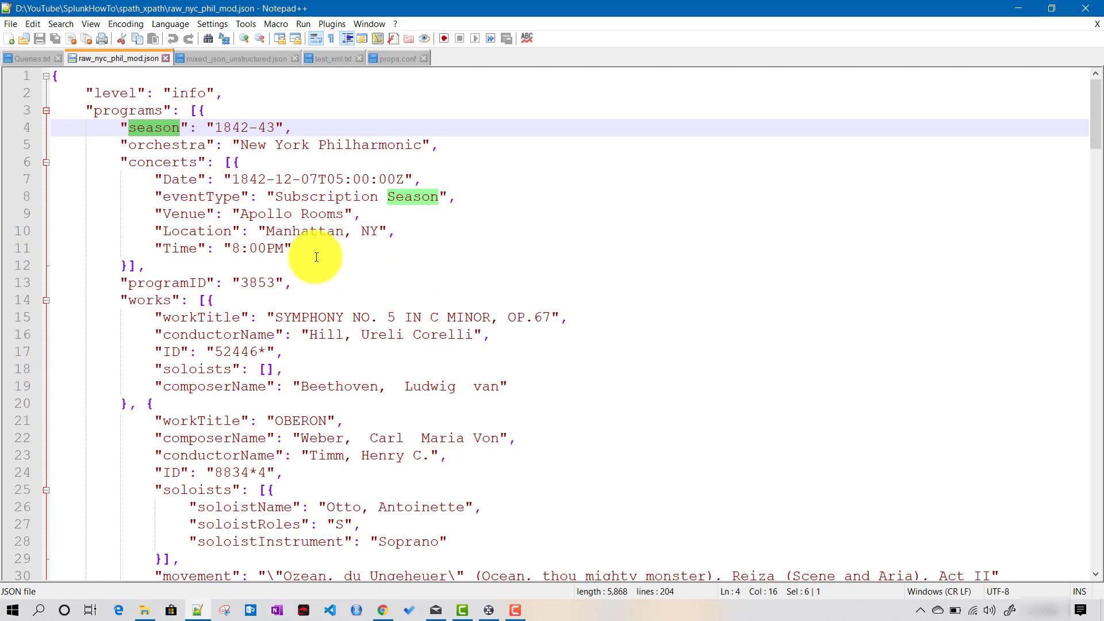
# Trace the programs array in raw_nyc_phil_mod.json from its opening bracket to the end of the file and back.
pyautogui.doubleClick(114, 114)
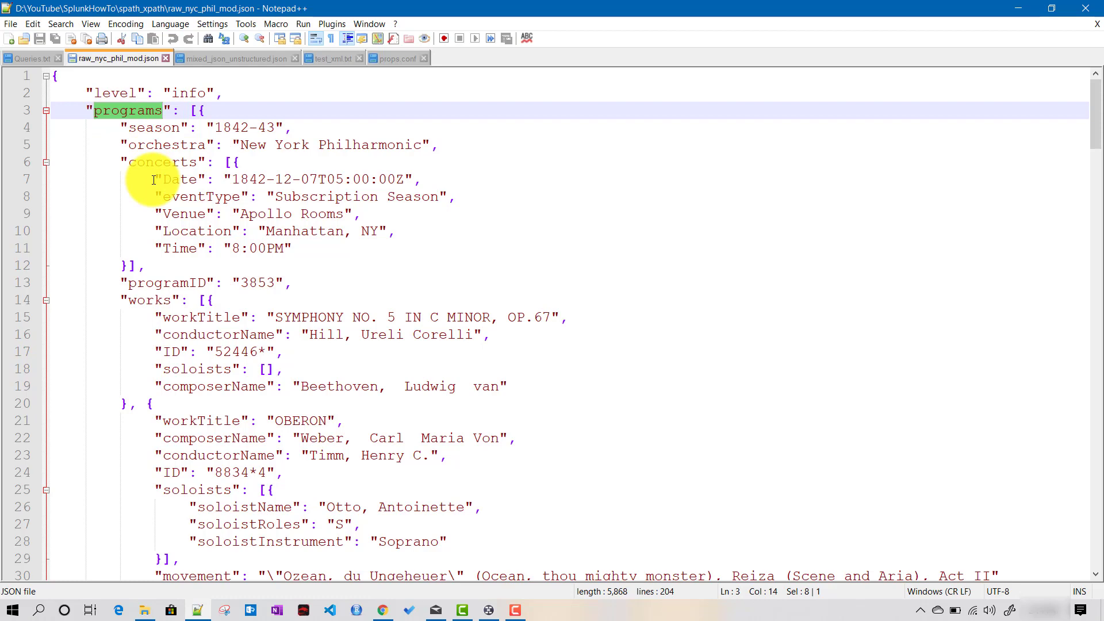
pyautogui.click(195, 111)
pyautogui.scroll(-20, 364, 402)
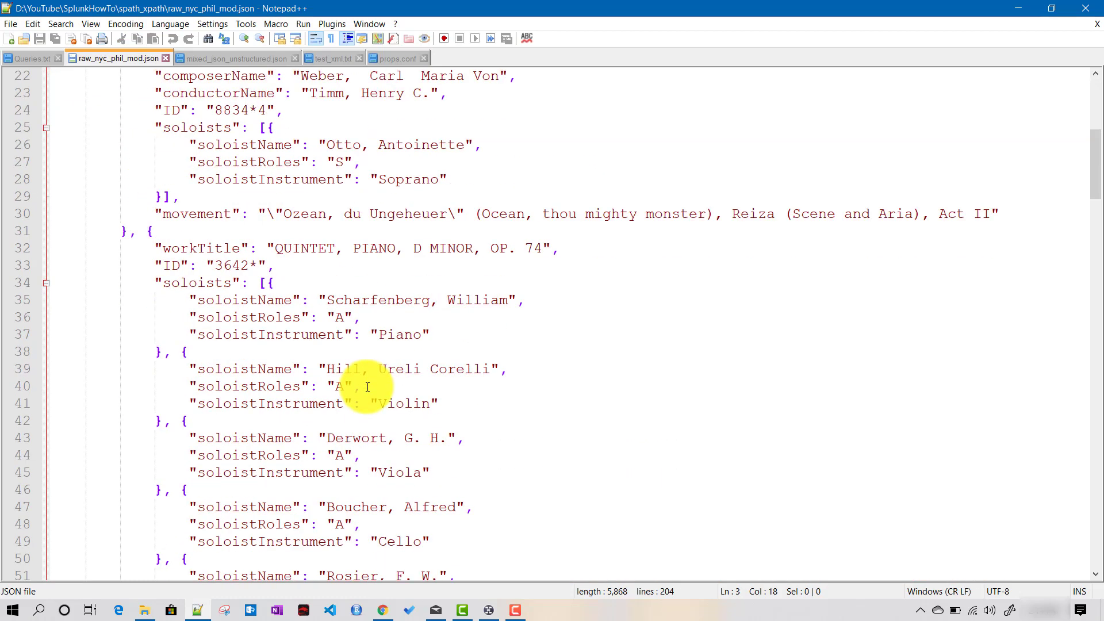
pyautogui.scroll(-6, 369, 386)
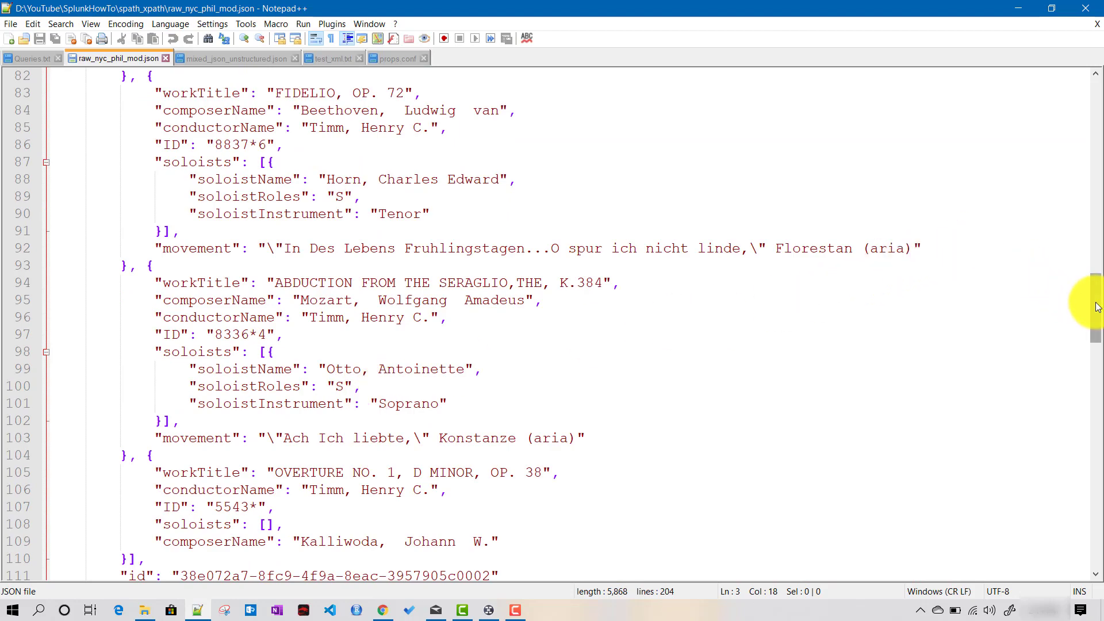
pyautogui.moveTo(1095, 304); pyautogui.dragTo(1095, 483)
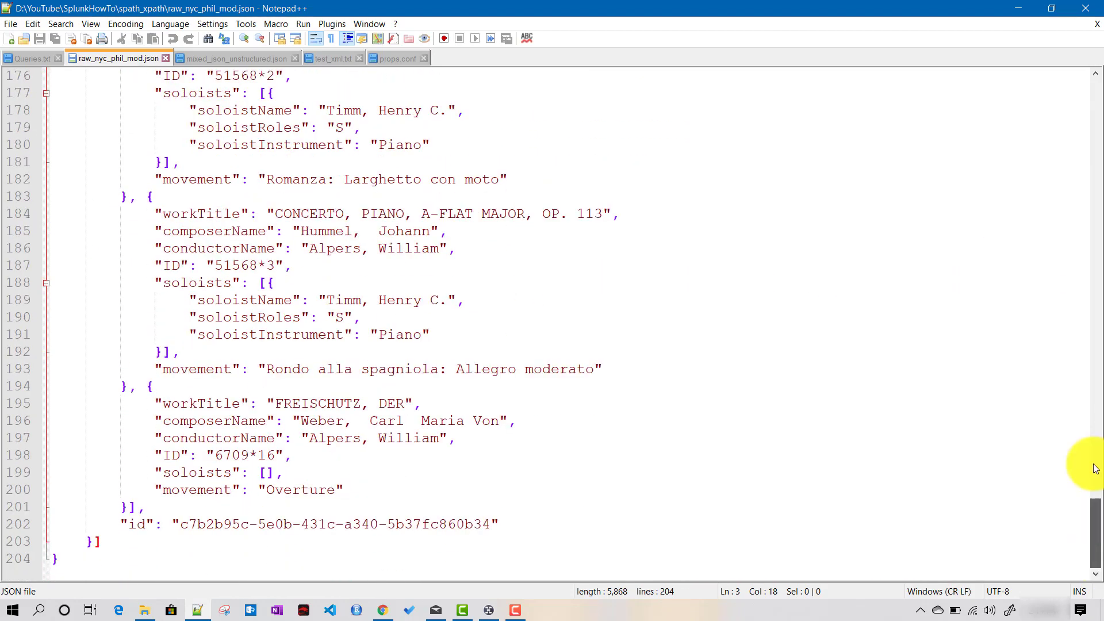
pyautogui.moveTo(1087, 468); pyautogui.dragTo(1096, 109)
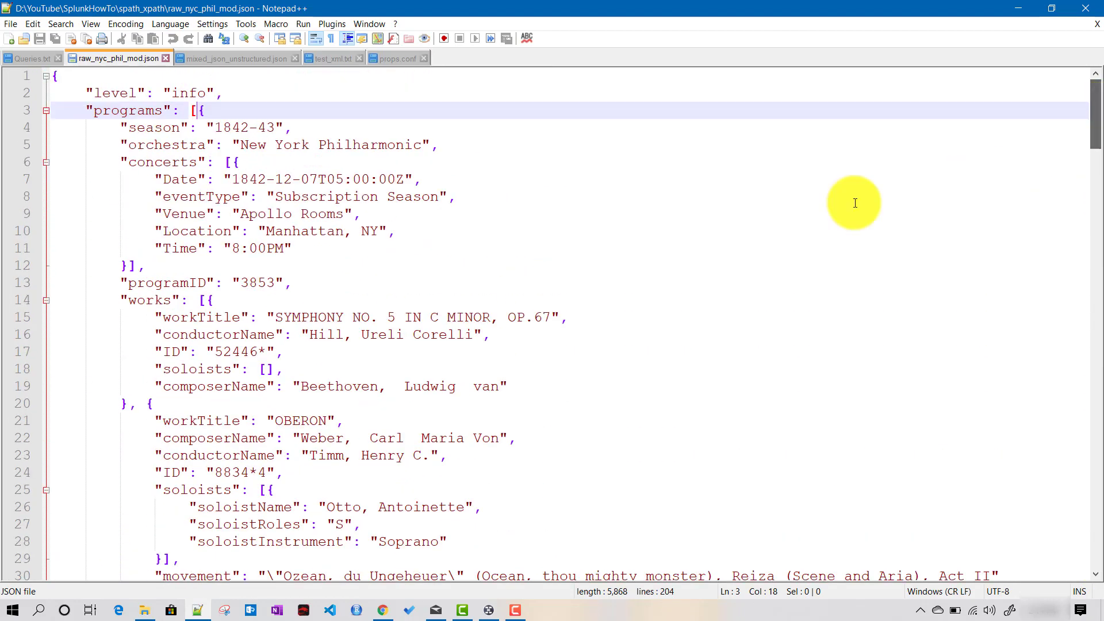
# Examine how the concerts, works and soloists arrays are nested in the first program, highlighting the first works entry.
pyautogui.doubleClick(153, 163)
pyautogui.click(230, 161)
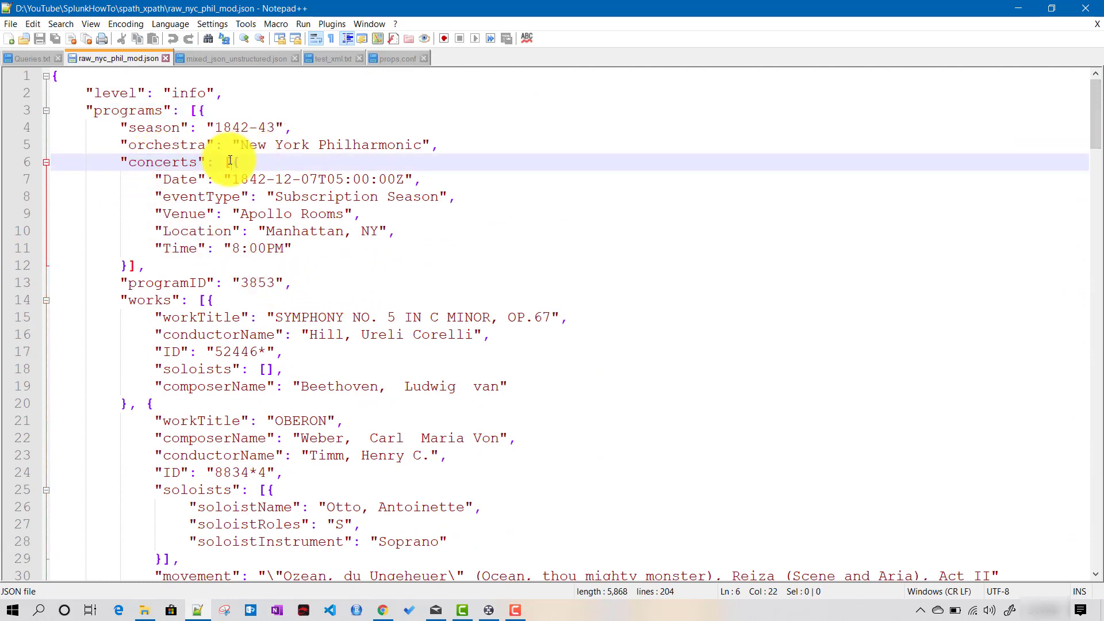
pyautogui.scroll(-1, 282, 264)
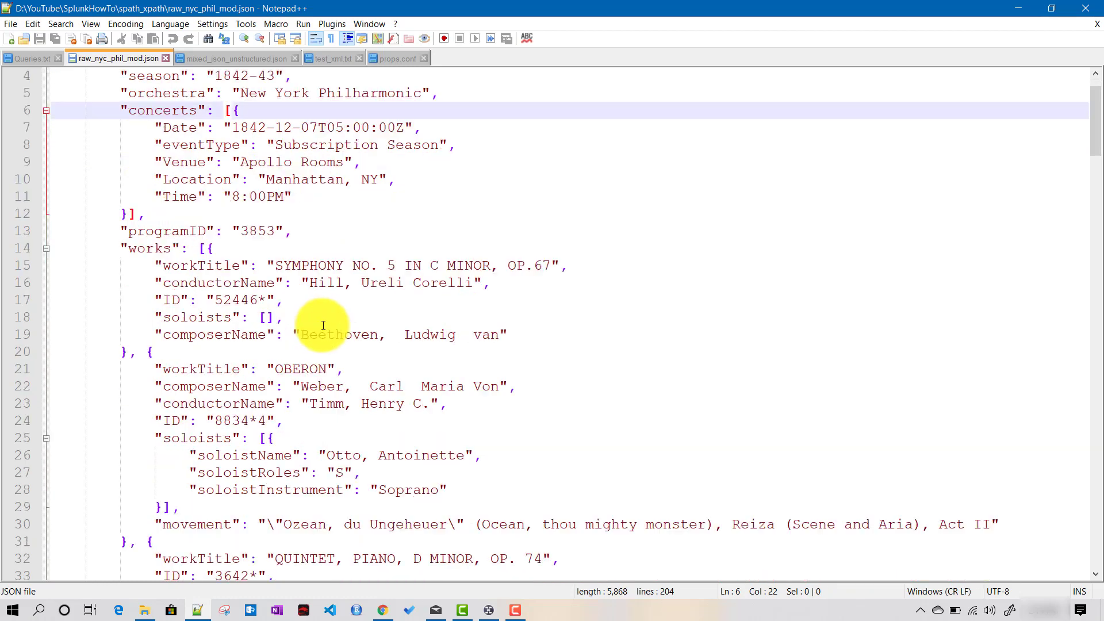
pyautogui.doubleClick(152, 249)
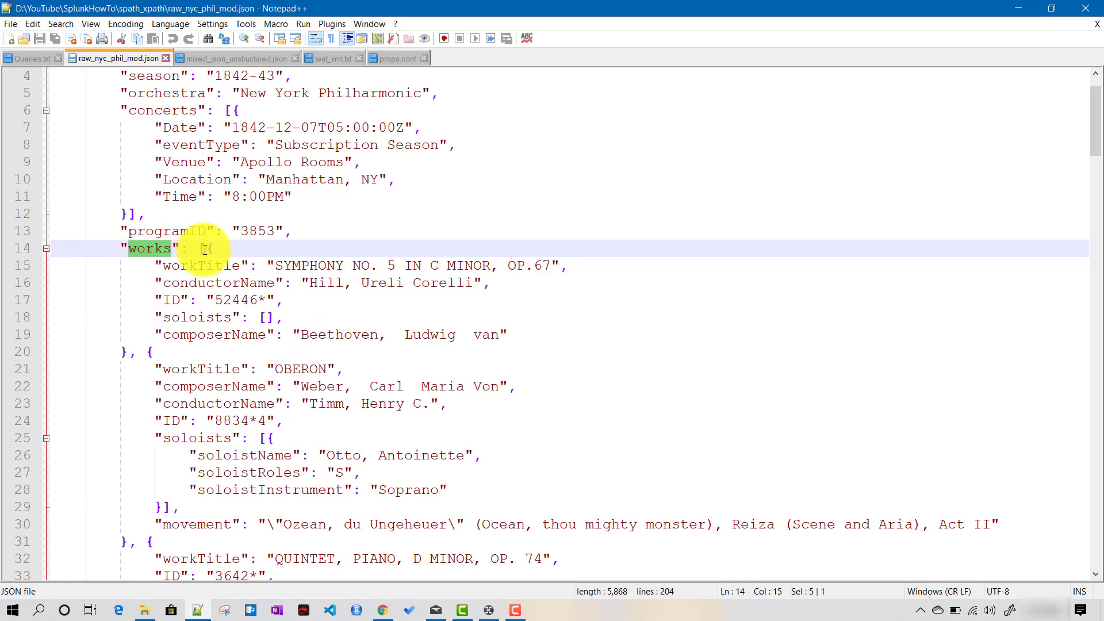
pyautogui.moveTo(151, 267); pyautogui.dragTo(294, 339)
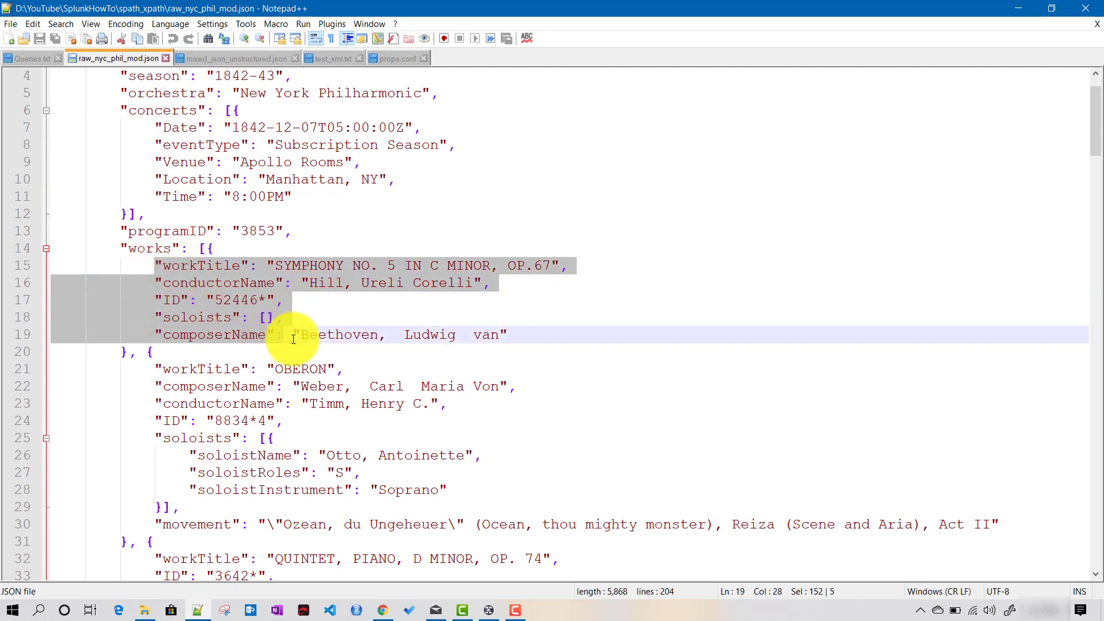
pyautogui.click(213, 248)
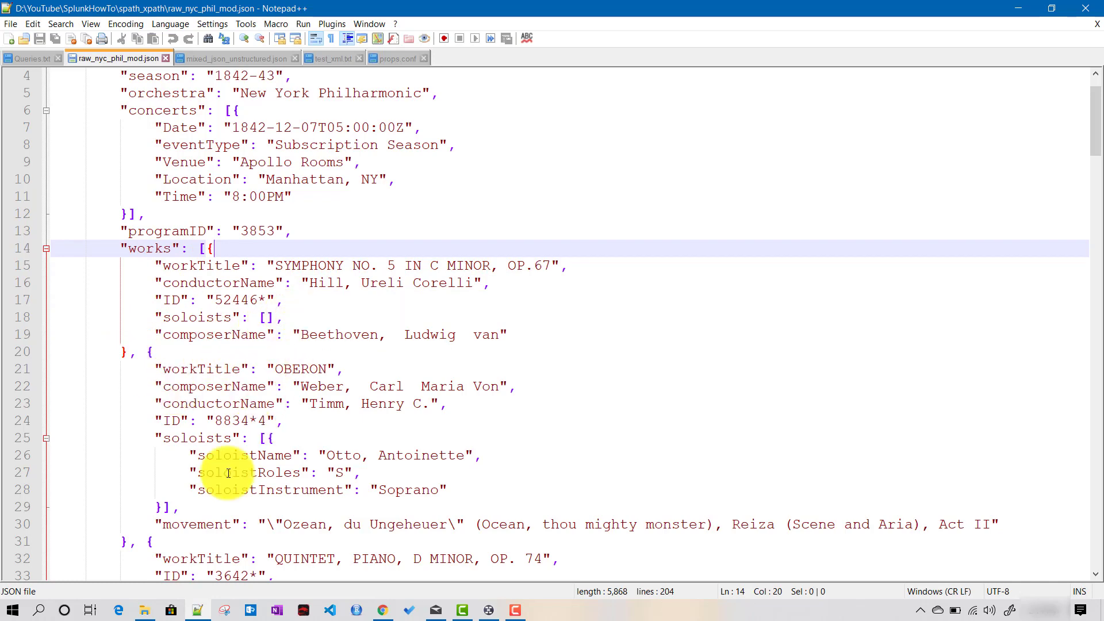
pyautogui.scroll(-2, 212, 471)
pyautogui.click(171, 248)
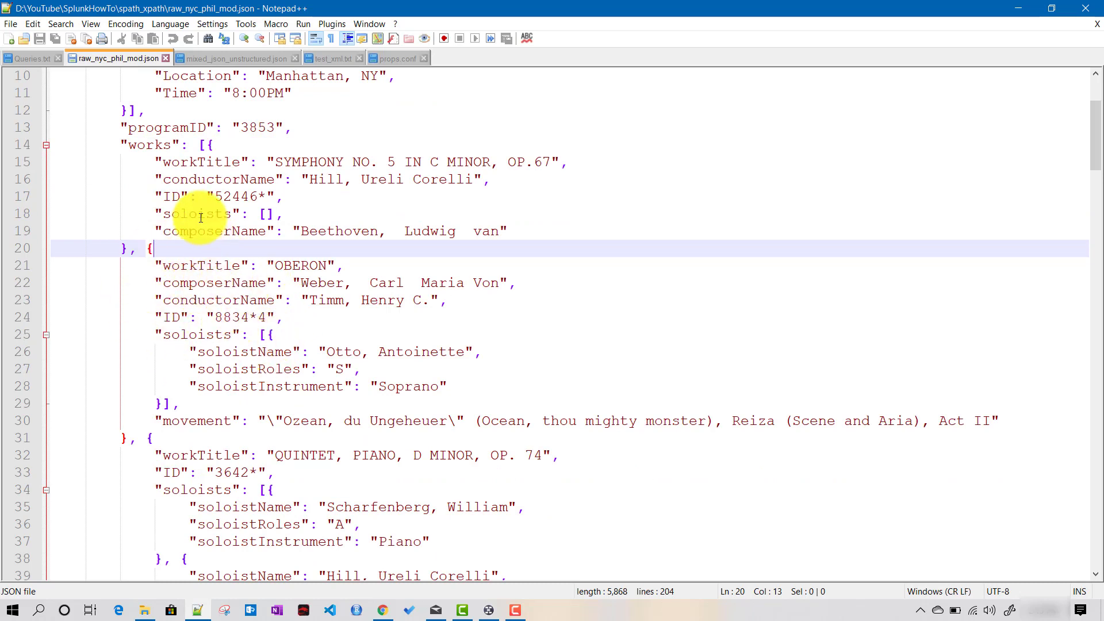
pyautogui.click(266, 333)
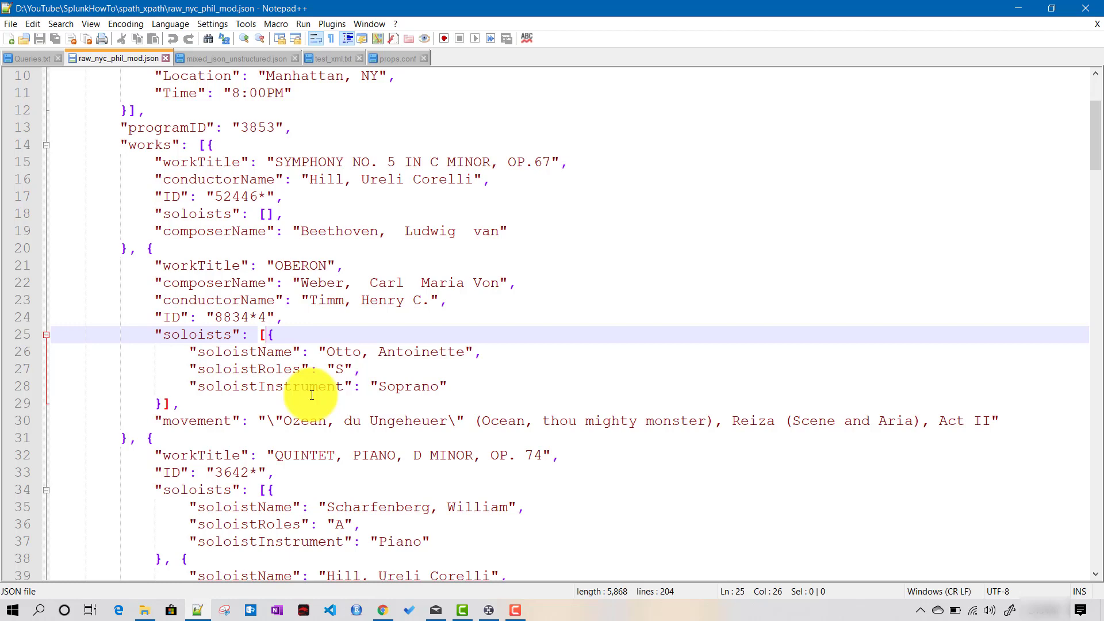
pyautogui.scroll(3, 311, 395)
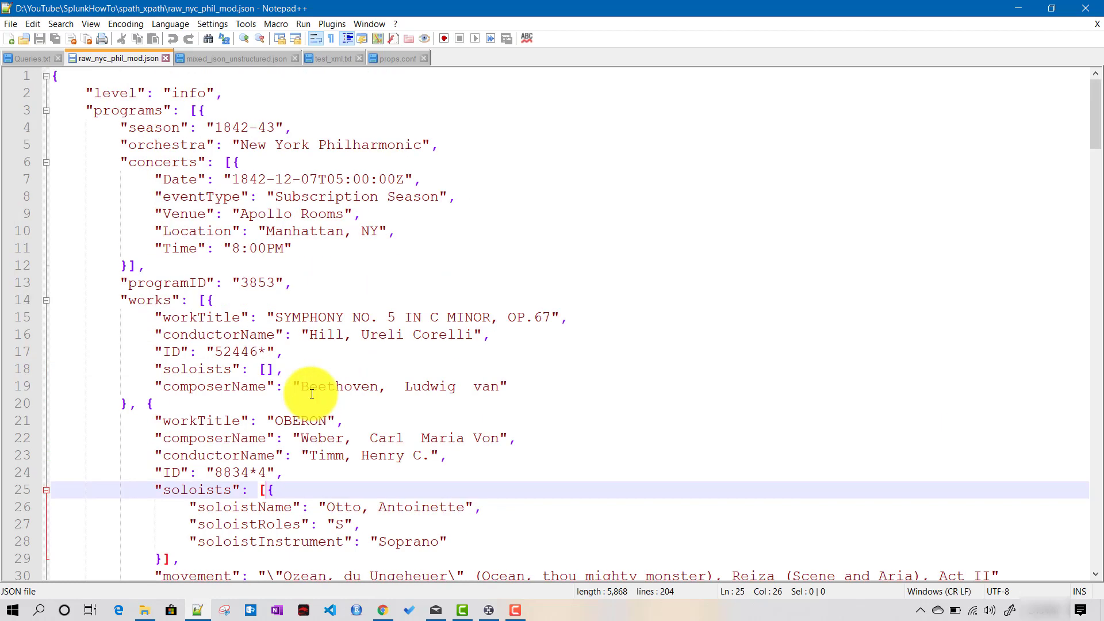
# Review mixed_json_unstructured.json, and examine the author elements in test_xml.txt, highlighting the first book's author.
pyautogui.click(239, 60)
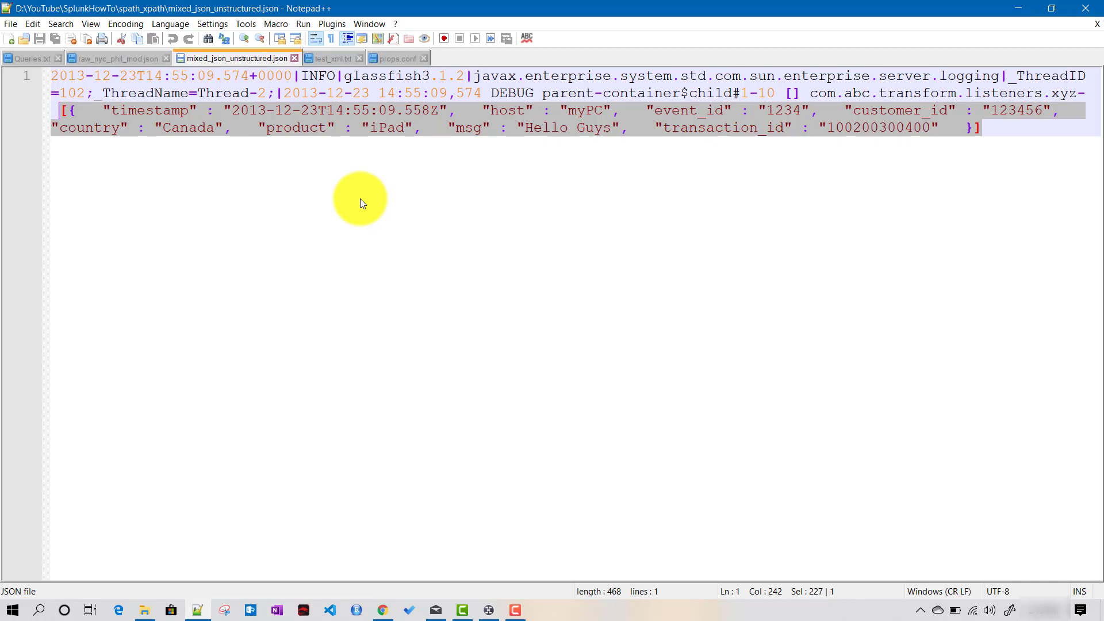
pyautogui.click(326, 59)
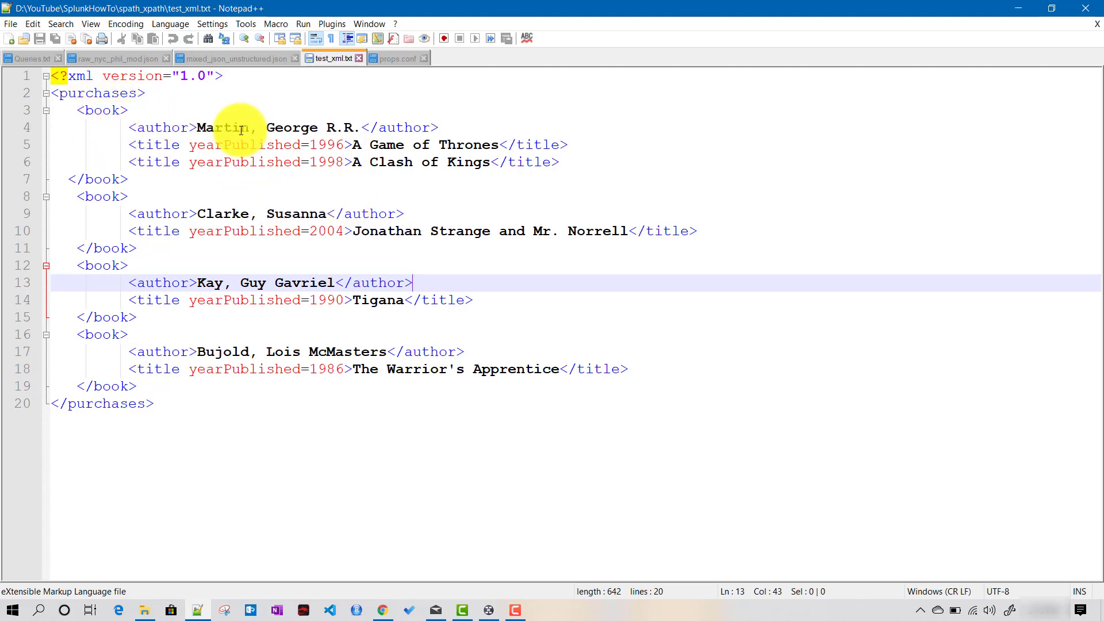
pyautogui.moveTo(197, 128); pyautogui.dragTo(365, 122)
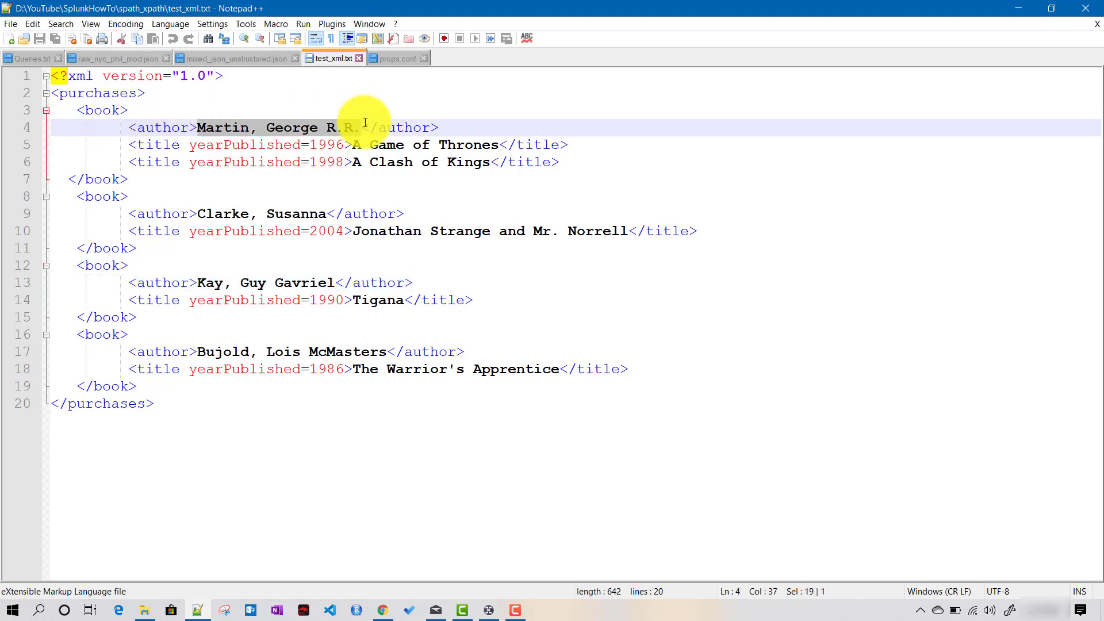
pyautogui.click(444, 217)
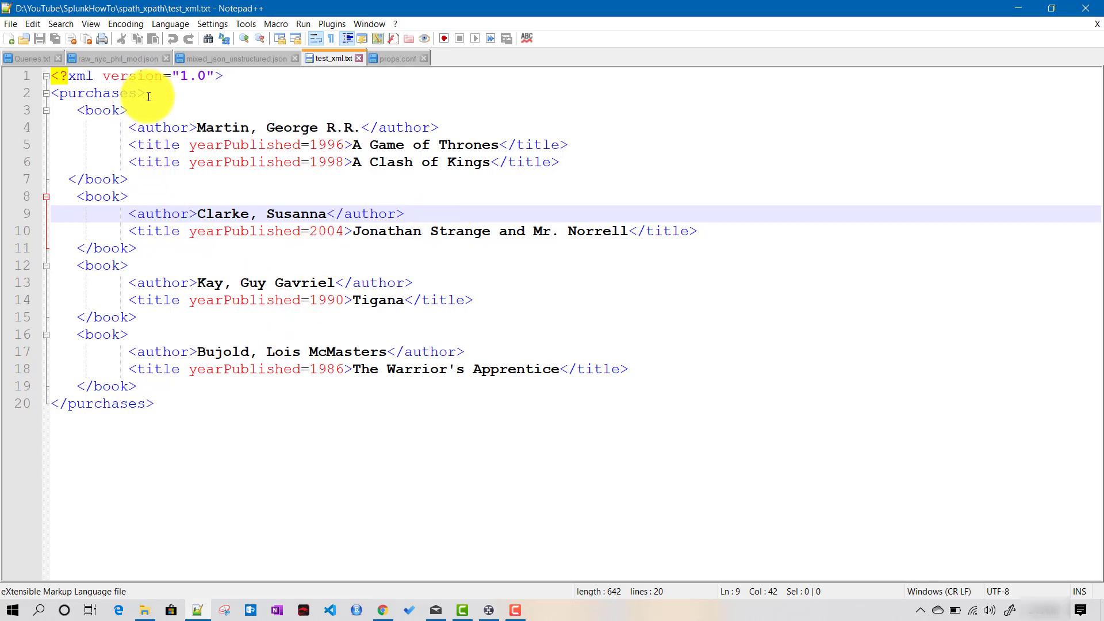
# Highlight sourcetype=test in the Splunk search, and in Notepad++ examine the KV_MODE=none setting under [test] in props.conf.
pyautogui.click(383, 611)
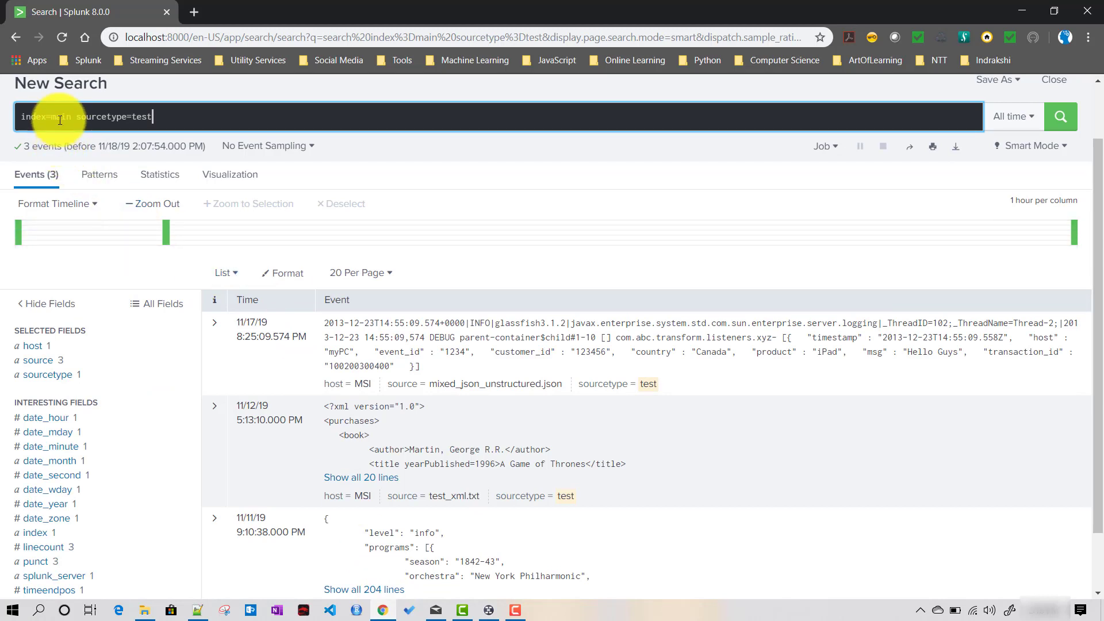
pyautogui.moveTo(159, 116); pyautogui.dragTo(76, 116)
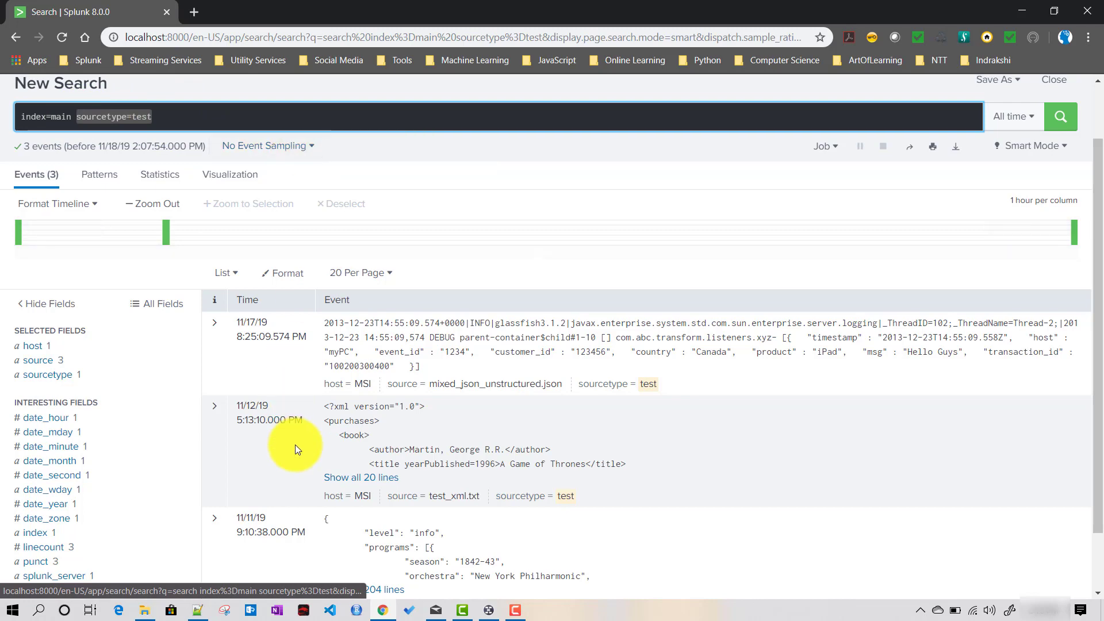
pyautogui.click(197, 609)
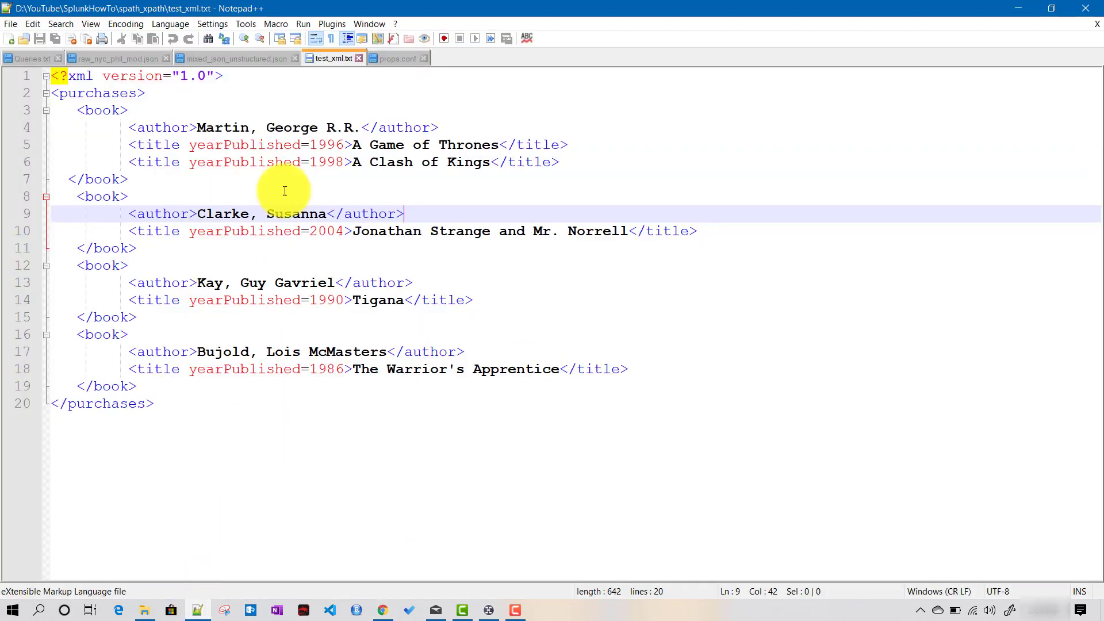
pyautogui.click(394, 57)
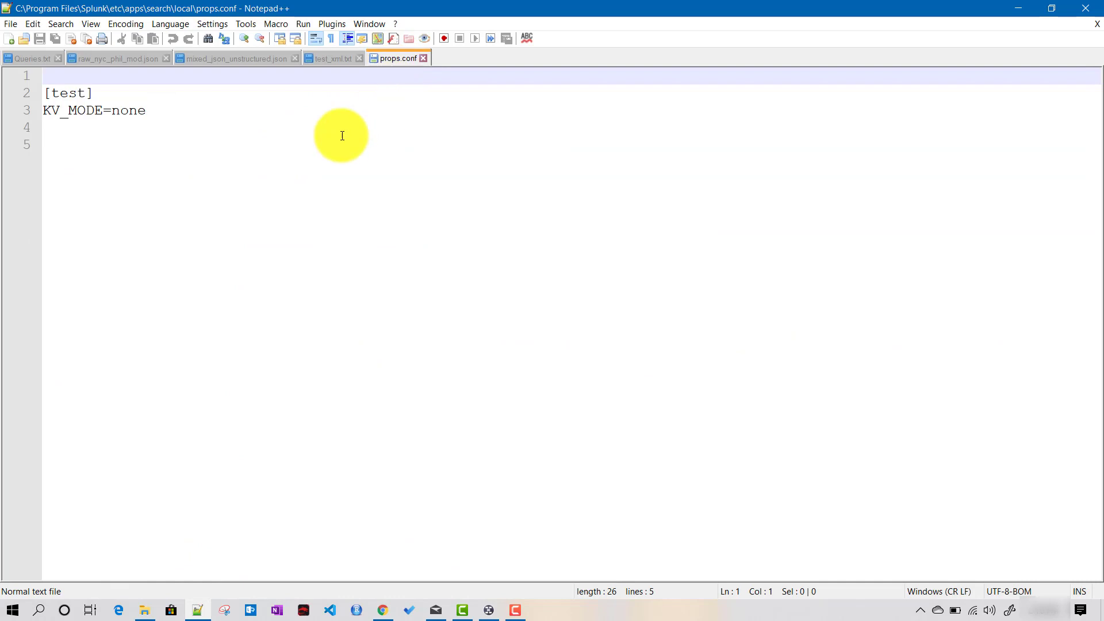
pyautogui.doubleClick(61, 110)
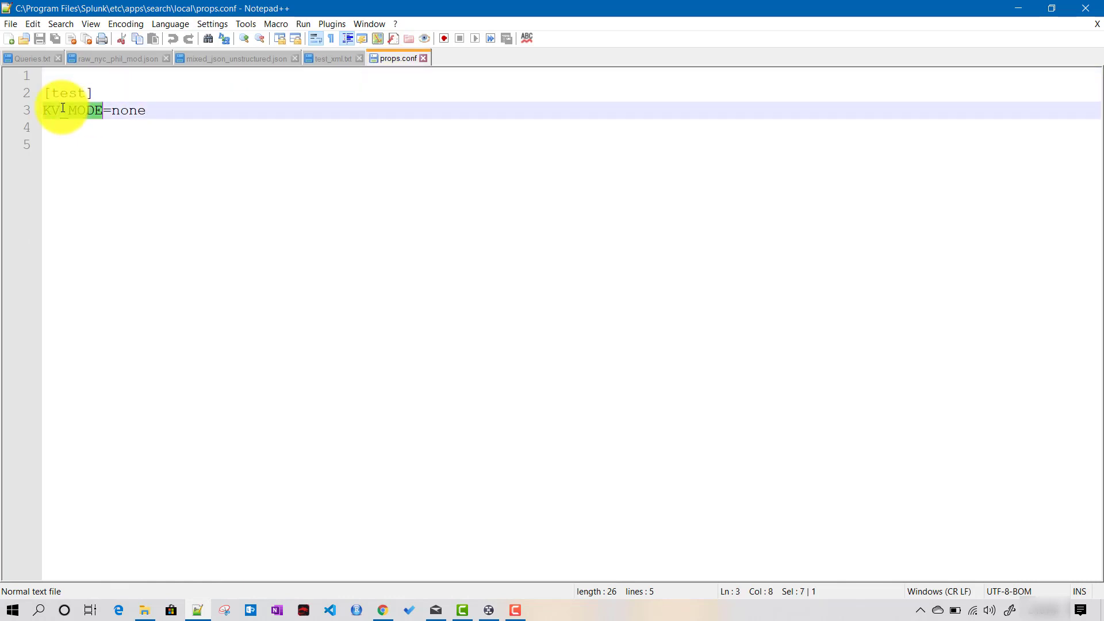
pyautogui.doubleClick(129, 111)
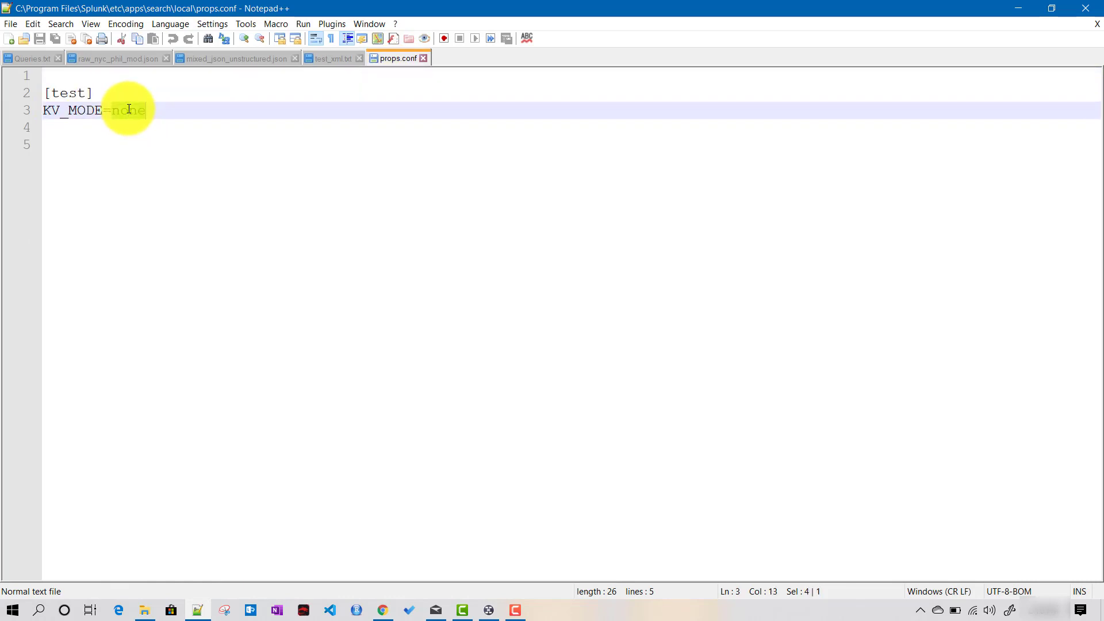
# Review raw_nyc_phil_mod.json and test_xml.txt against the props.conf setting, ending on mixed_json_unstructured.json.
pyautogui.click(104, 55)
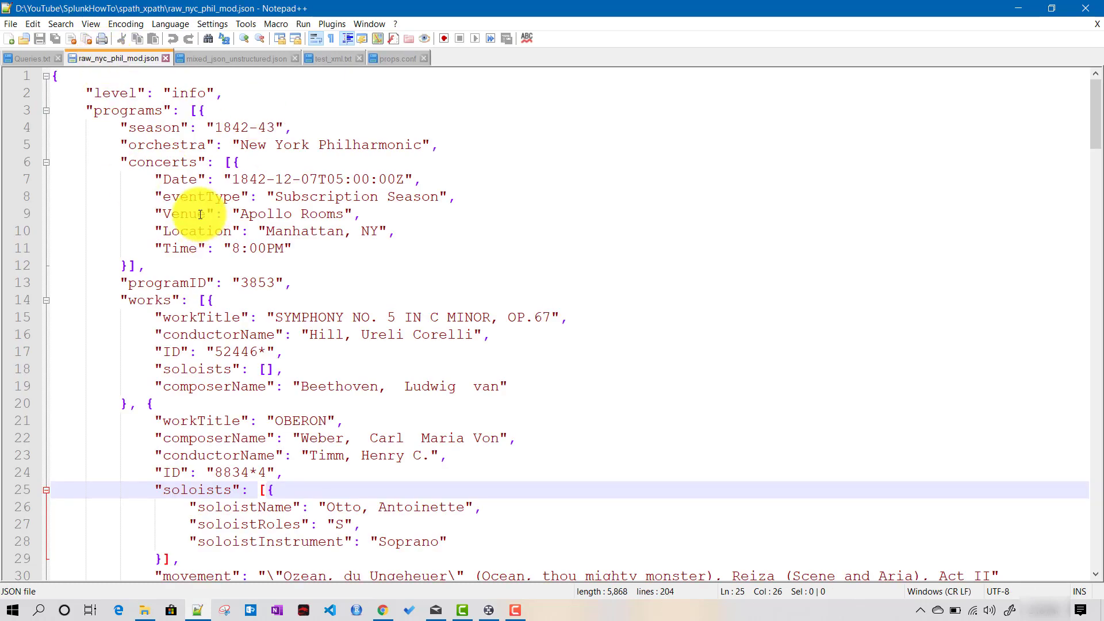
pyautogui.click(340, 60)
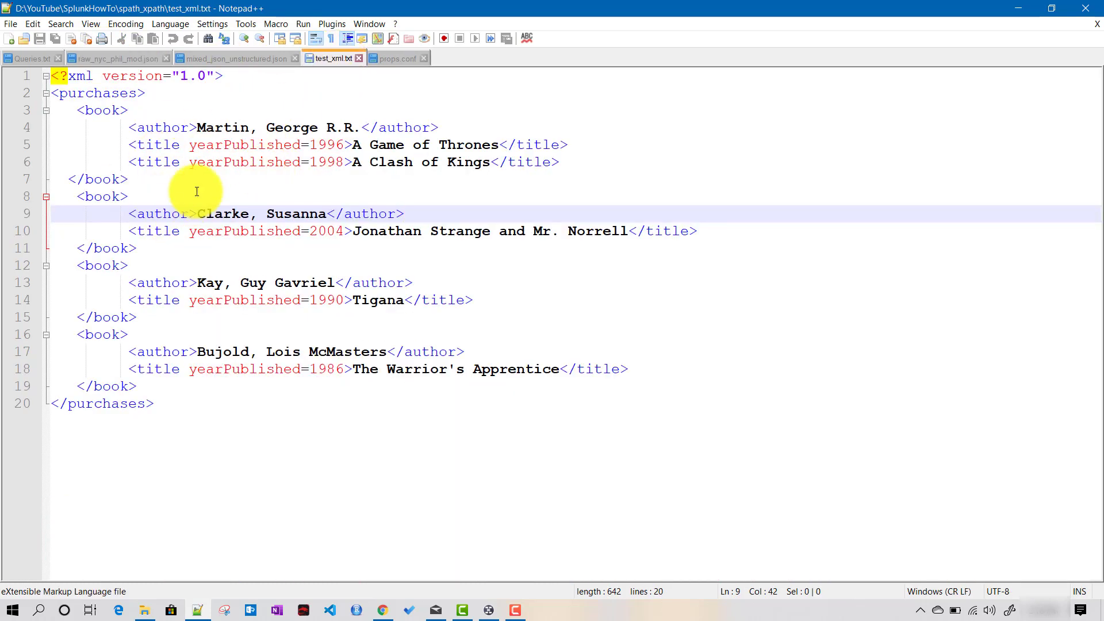
pyautogui.click(109, 57)
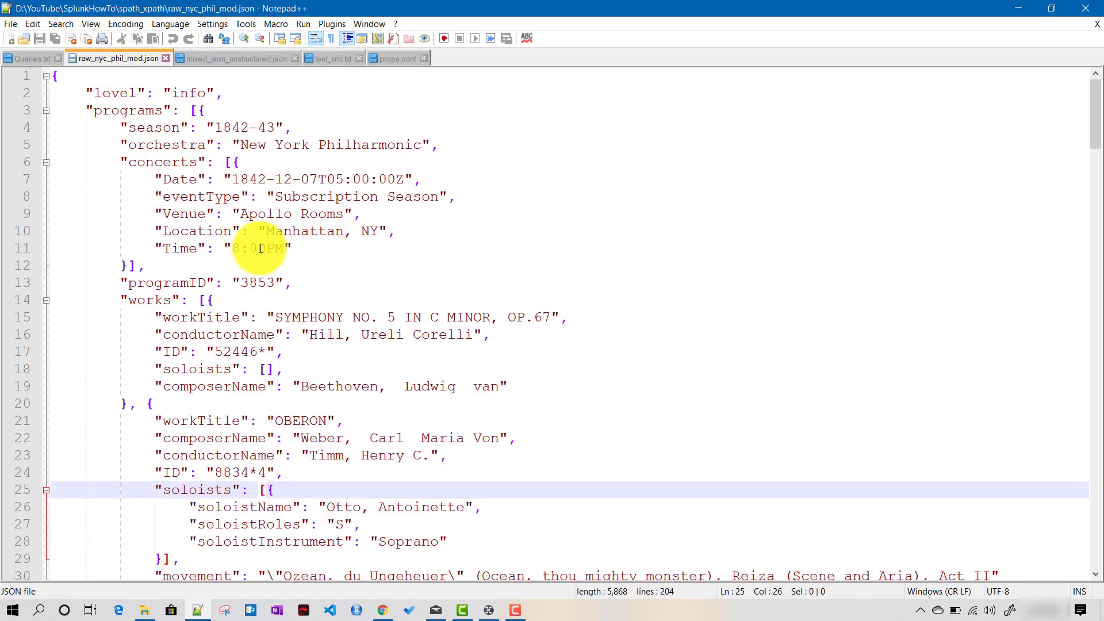
pyautogui.click(396, 58)
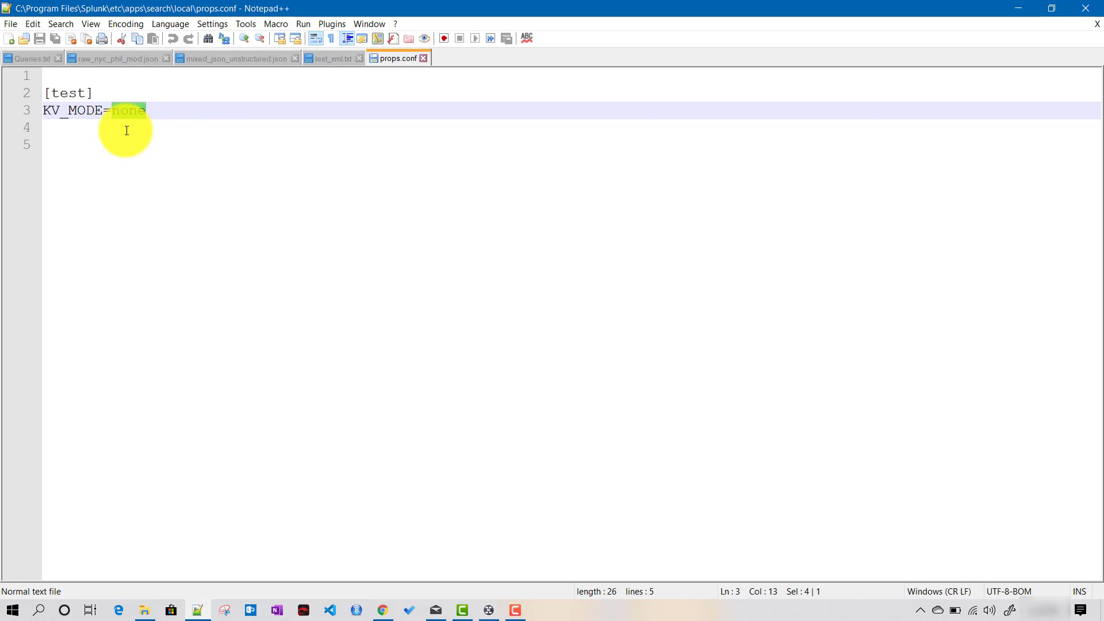
pyautogui.click(230, 58)
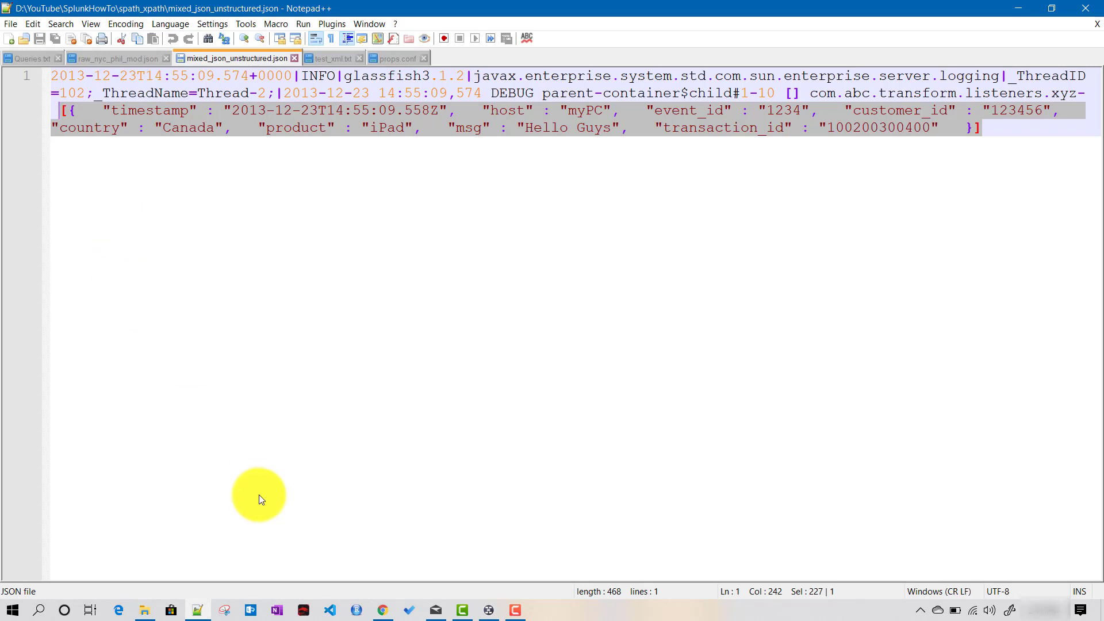
# Switch to Splunk, check the source field's values, and restrict the search to the source raw_nyc_phil_mod.json.
pyautogui.click(382, 610)
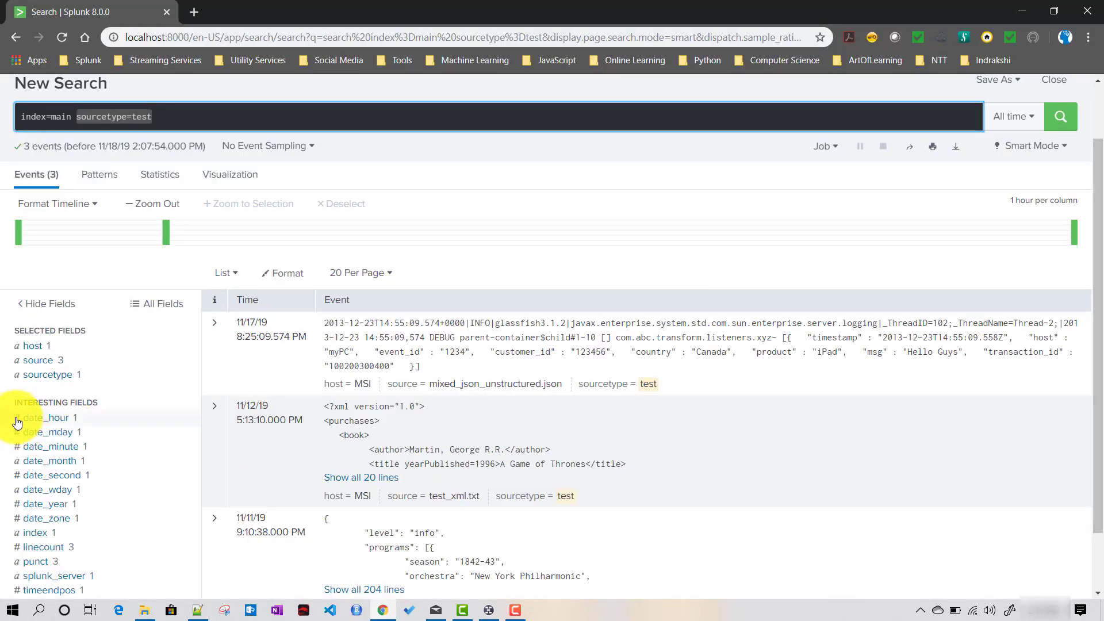
pyautogui.click(39, 361)
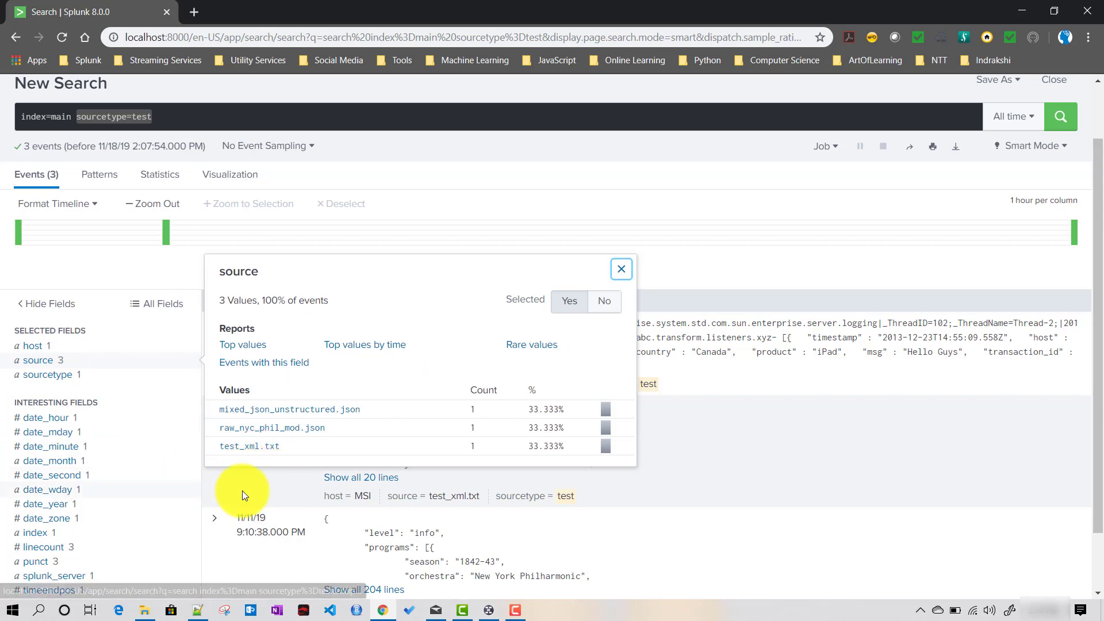
pyautogui.click(836, 451)
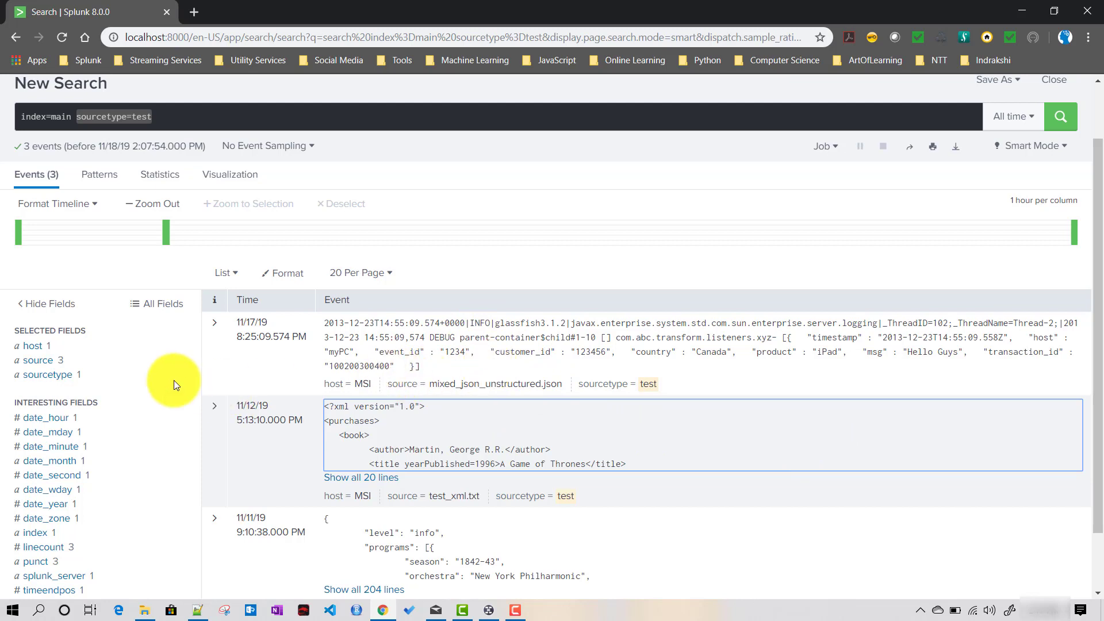
pyautogui.click(39, 362)
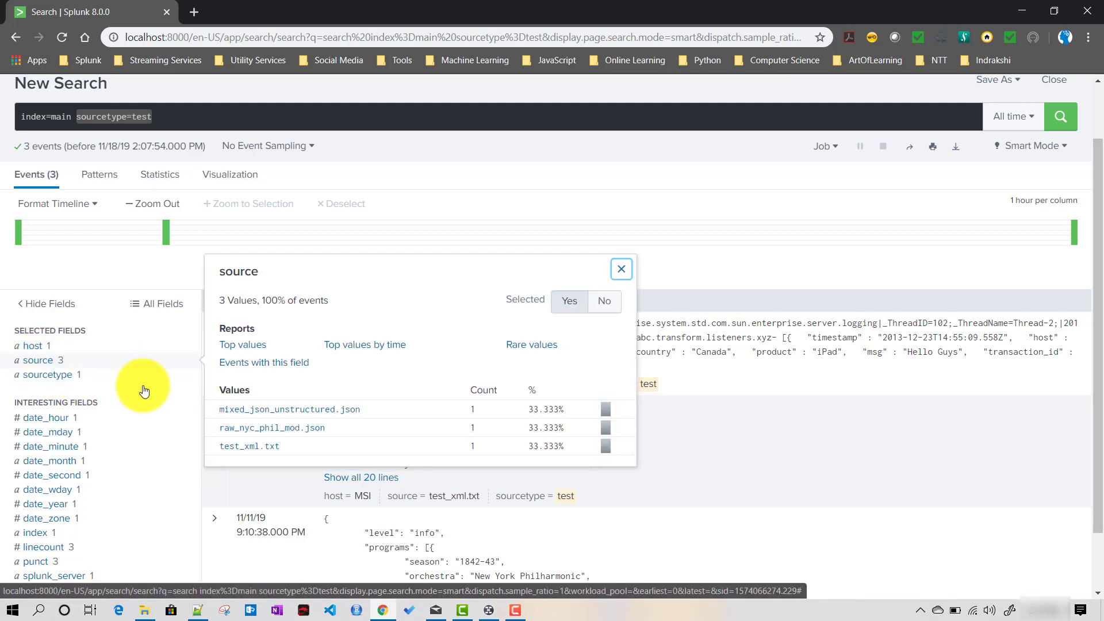
pyautogui.click(282, 428)
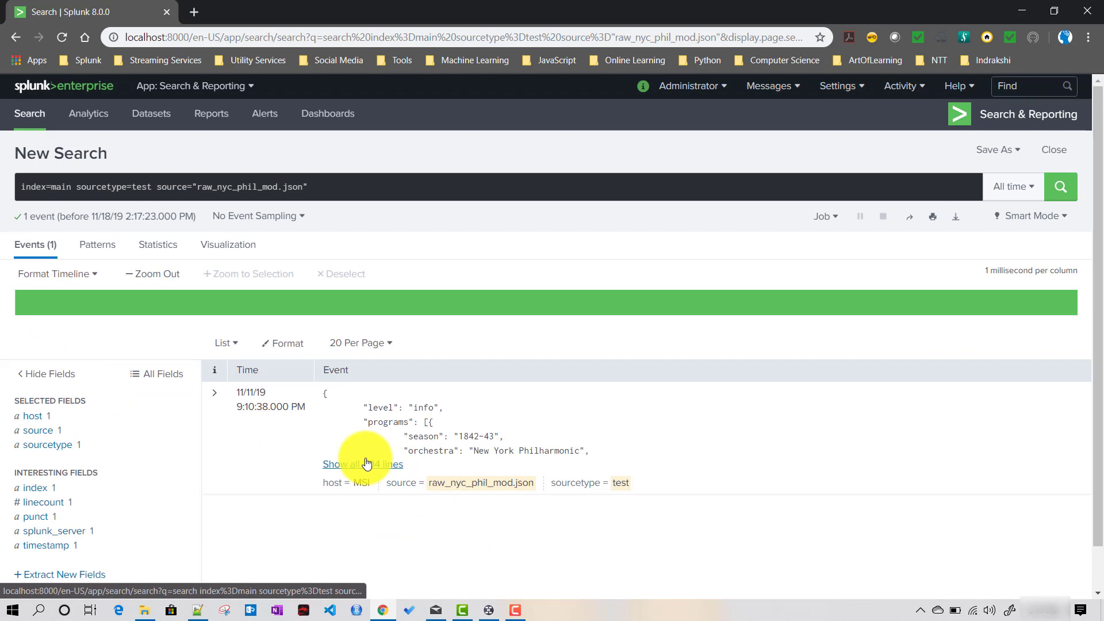
# Expand the raw_nyc_phil_mod.json event to all its lines and look through the JSON to its end and back.
pyautogui.click(54, 451)
pyautogui.click(55, 450)
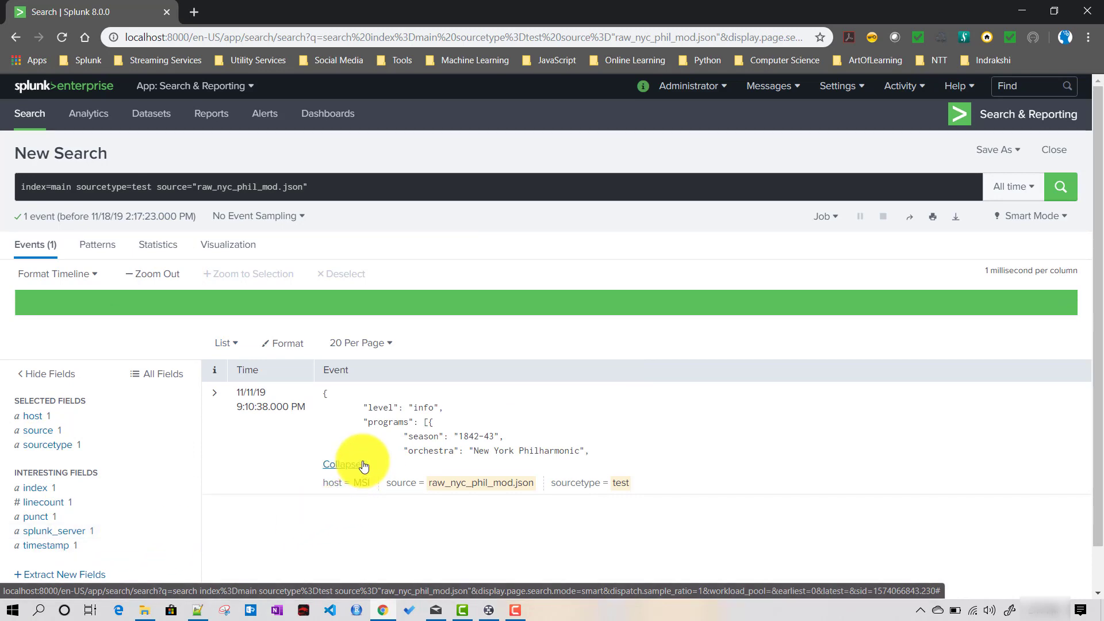
pyautogui.click(363, 464)
pyautogui.scroll(-10, 540, 443)
pyautogui.scroll(-20, 541, 443)
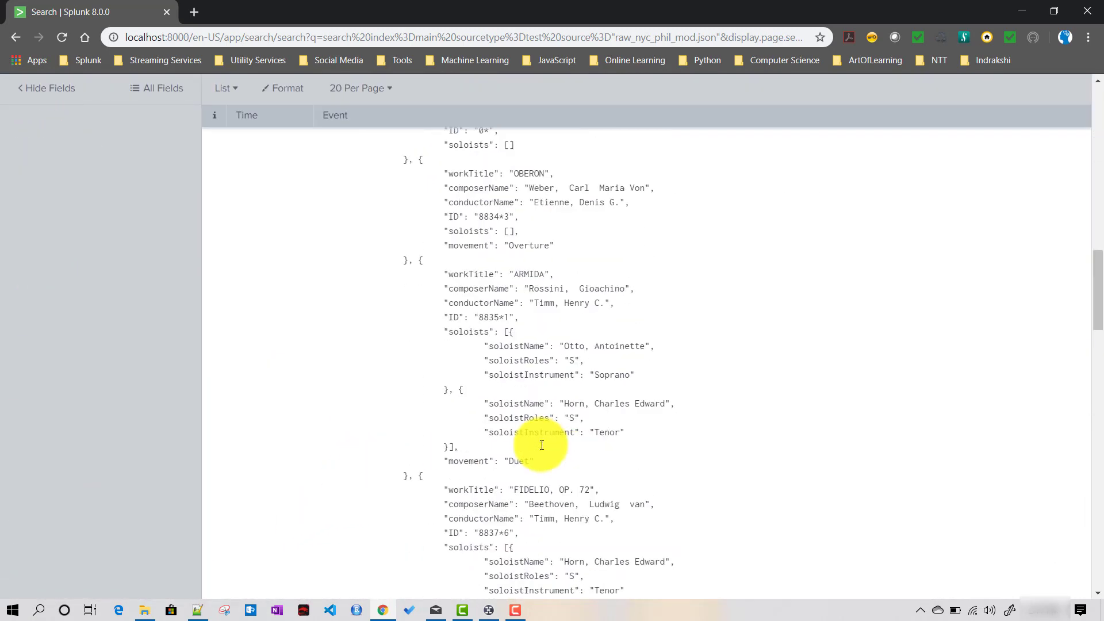
pyautogui.scroll(-15, 542, 448)
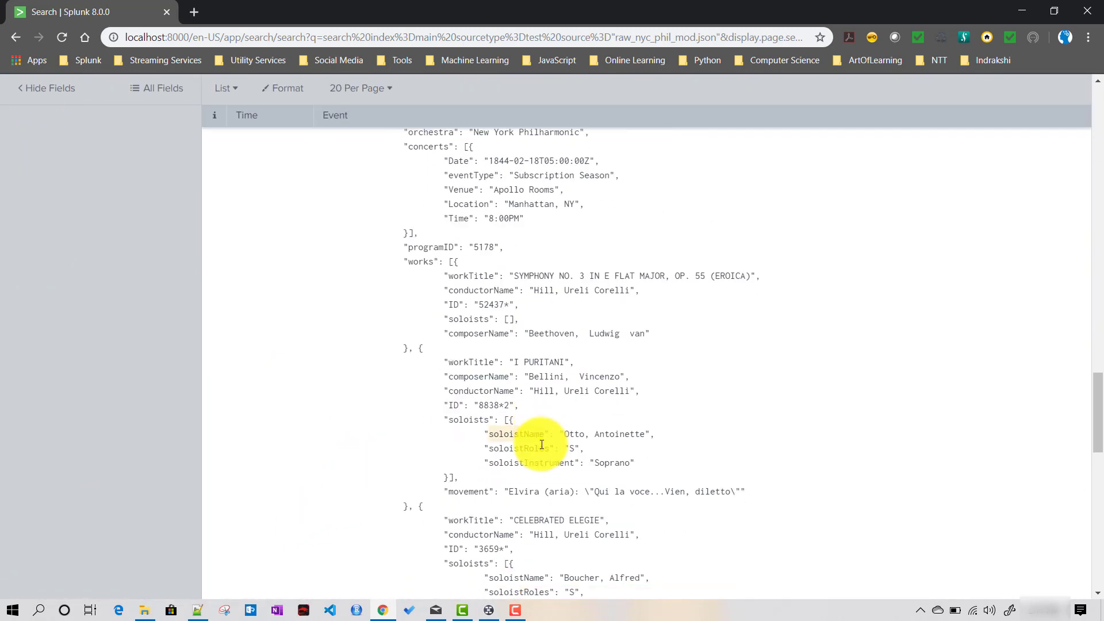
pyautogui.scroll(-5, 542, 443)
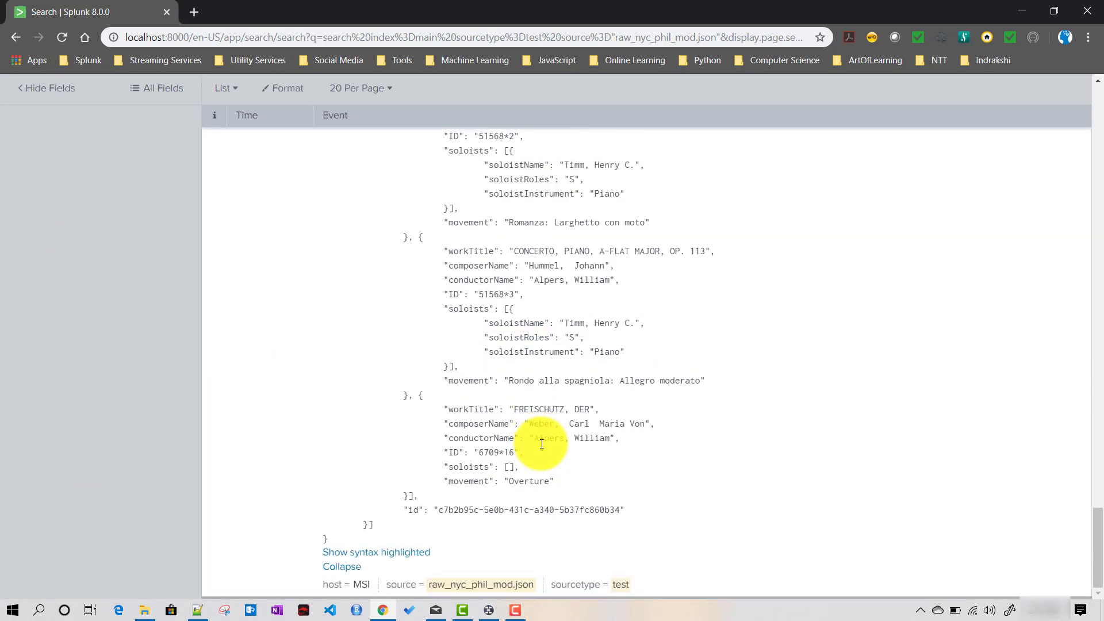
pyautogui.scroll(15, 540, 442)
pyautogui.scroll(20, 541, 440)
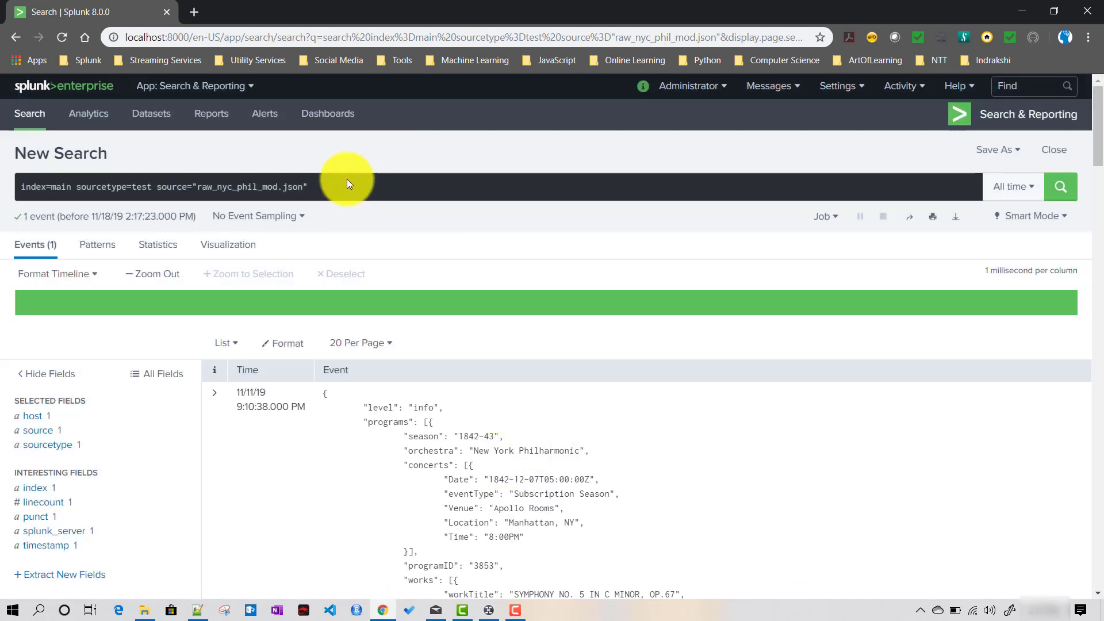
# Switch to Edraw MindMaster and examine the input, output and path arguments in the spath mind map's Syntax topic.
pyautogui.click(338, 186)
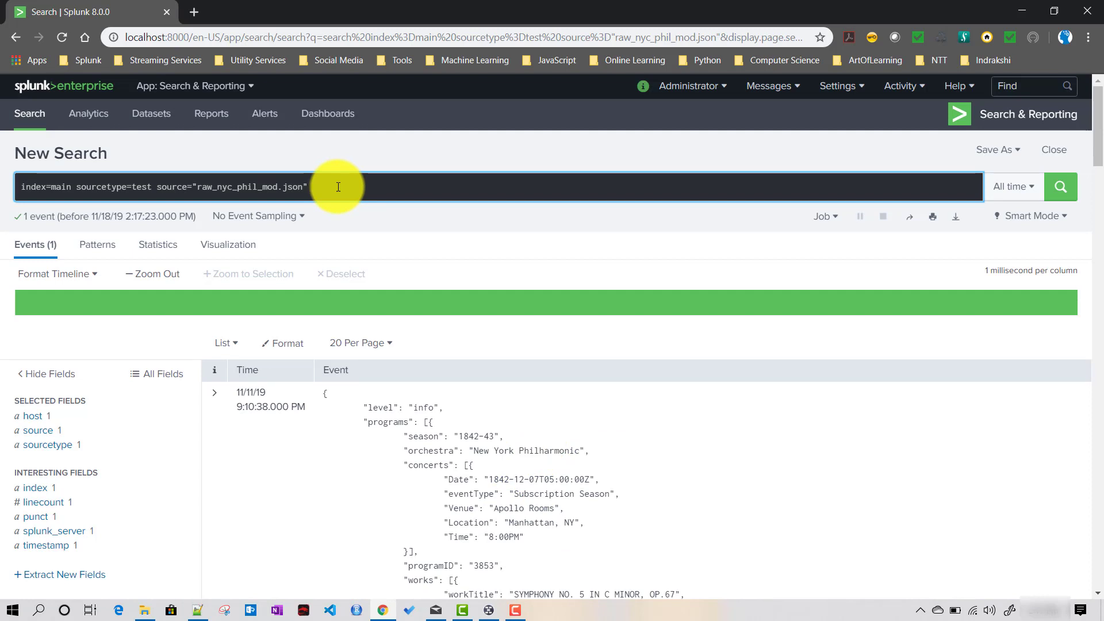
pyautogui.click(491, 611)
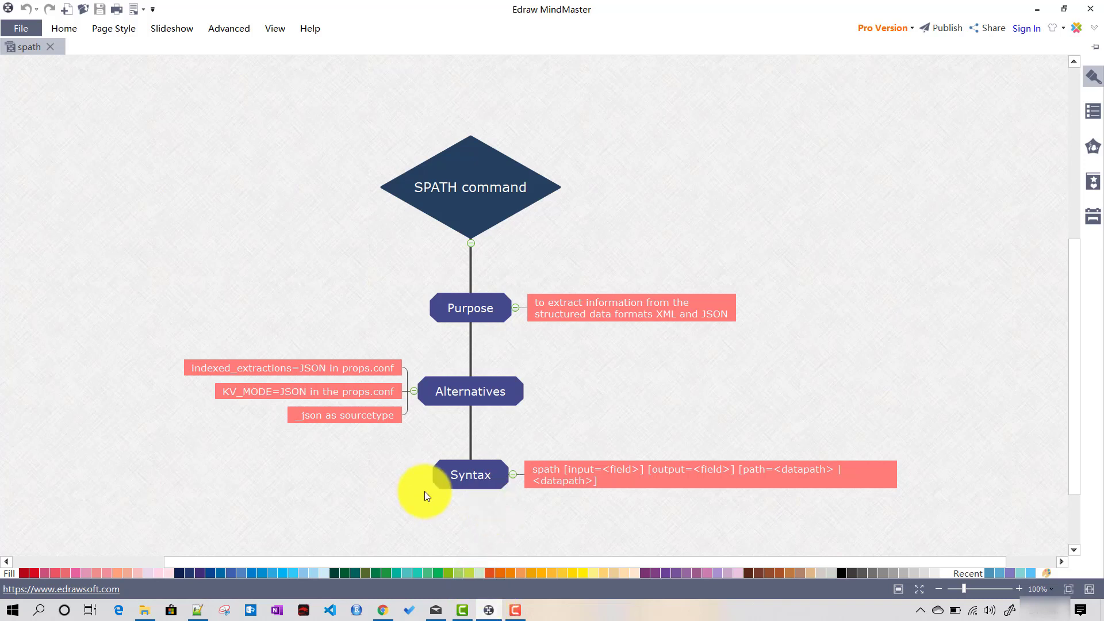
pyautogui.click(463, 482)
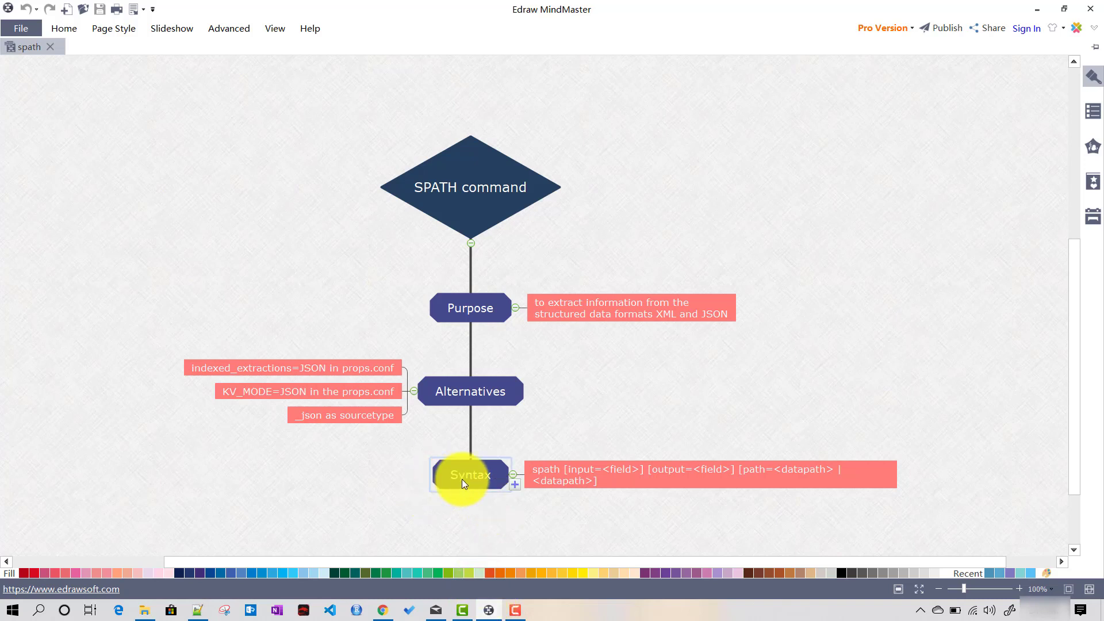
pyautogui.click(550, 473)
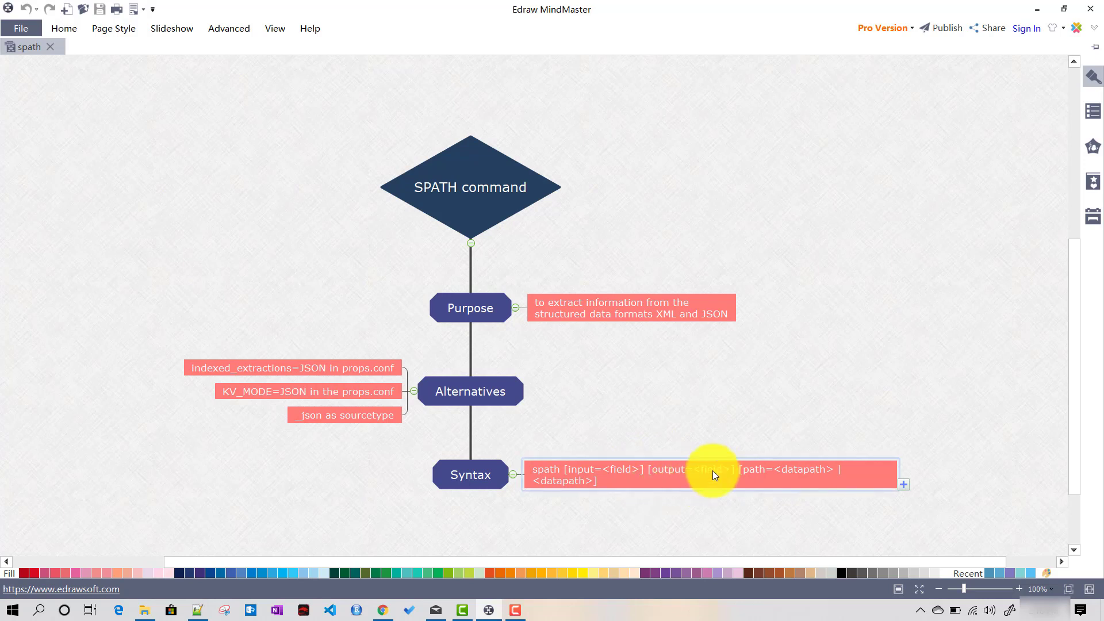
pyautogui.click(633, 452)
pyautogui.click(709, 484)
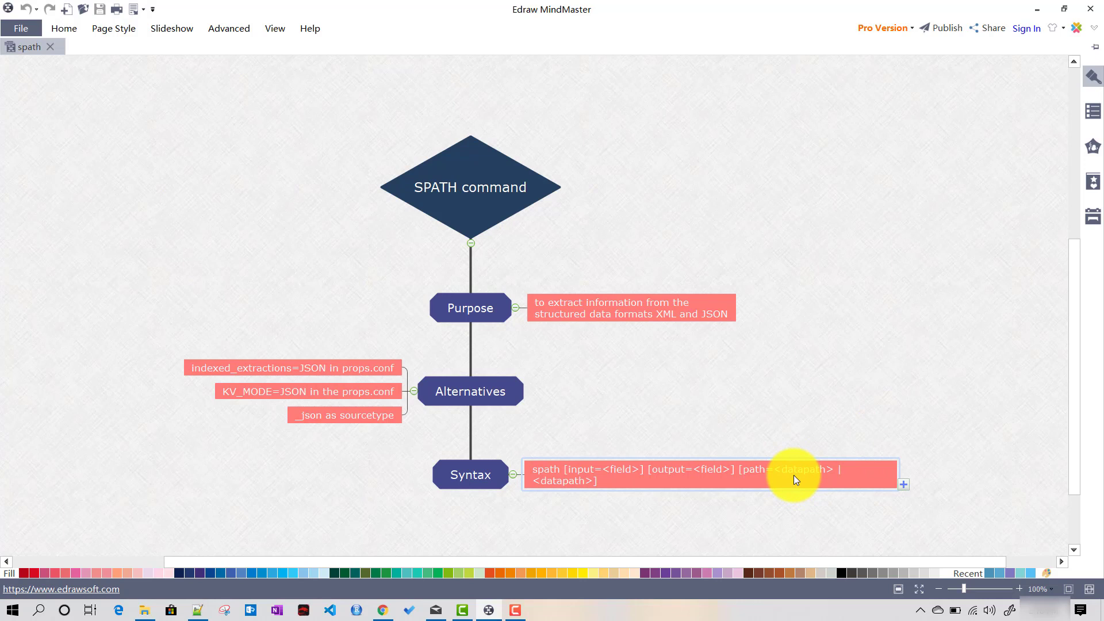
pyautogui.click(440, 533)
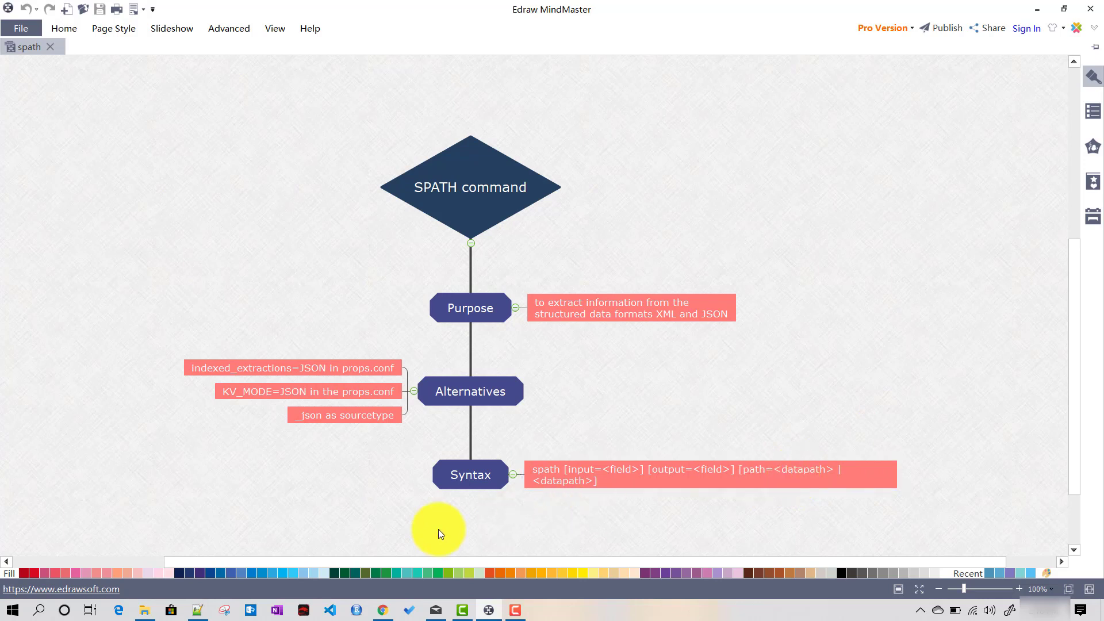
# Look over the Splunk event, and in Notepad++ highlight the top-level level and programs keys in raw_nyc_phil_mod.json.
pyautogui.click(383, 608)
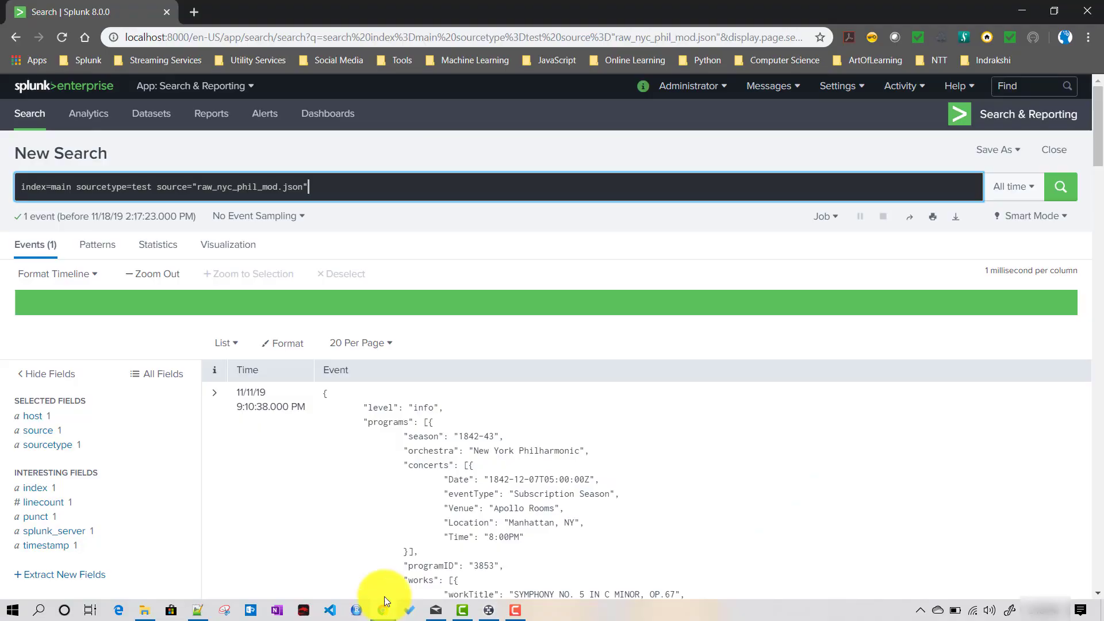
pyautogui.scroll(-3, 358, 310)
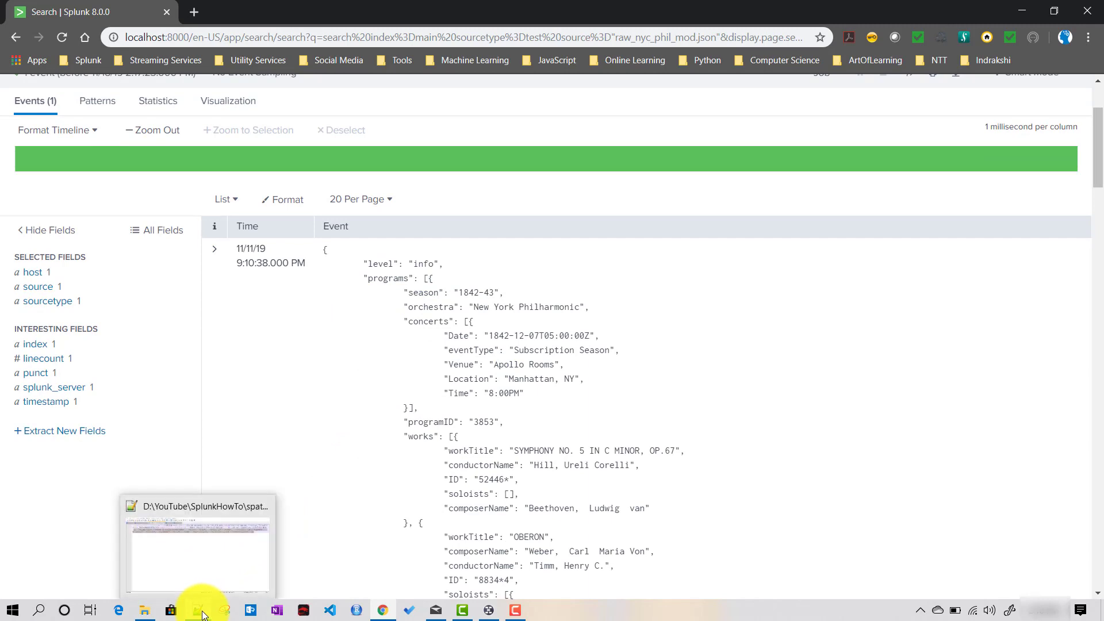
pyautogui.click(201, 534)
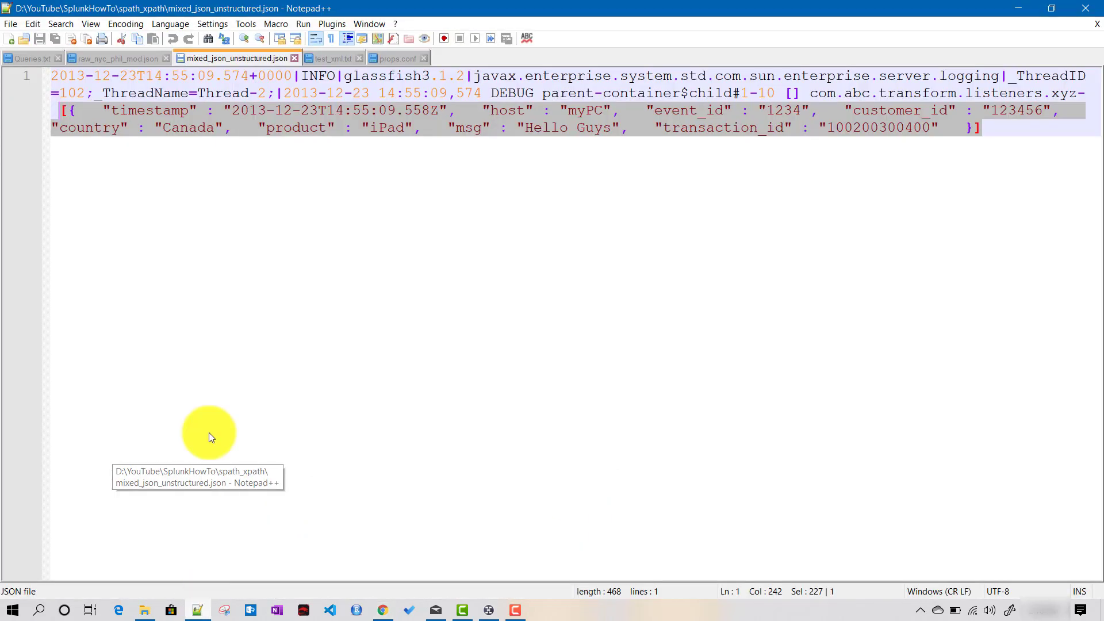
pyautogui.click(89, 58)
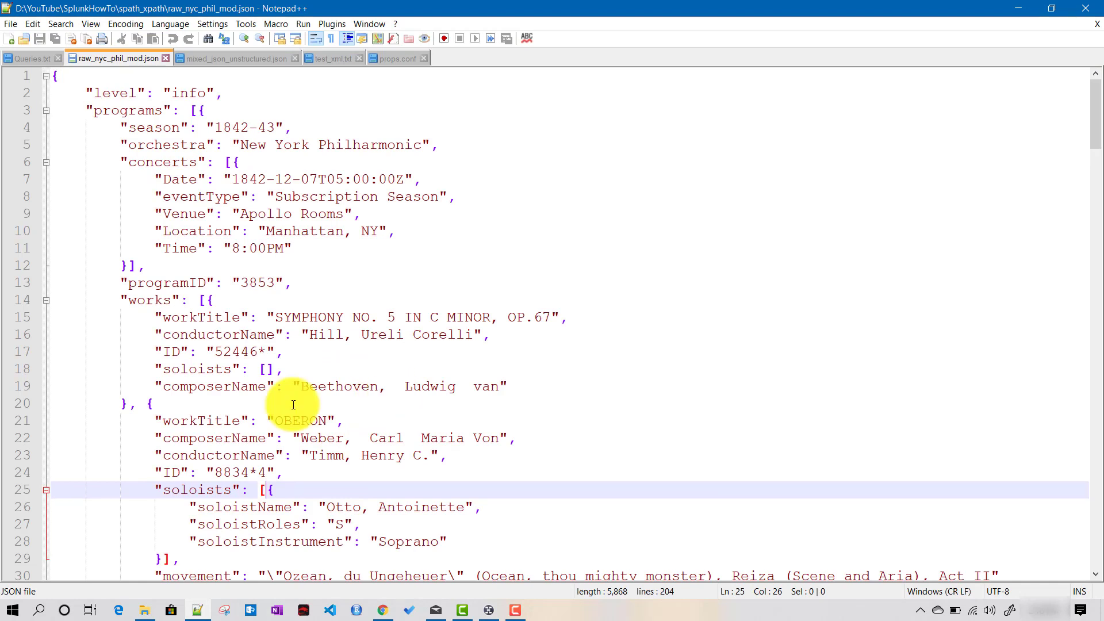
pyautogui.doubleClick(112, 93)
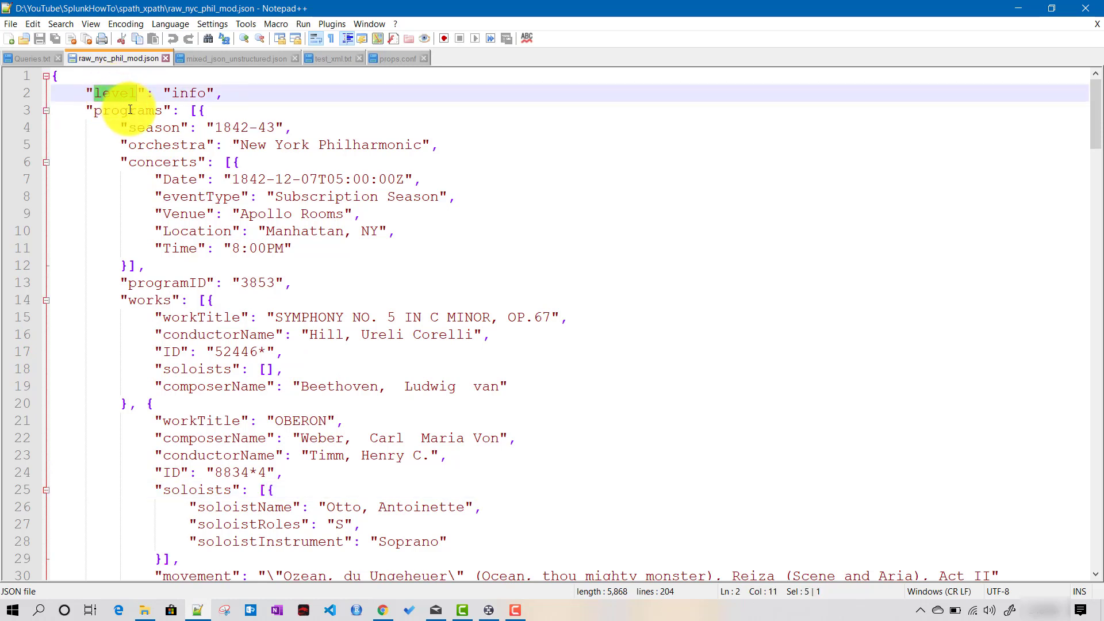
pyautogui.doubleClick(129, 109)
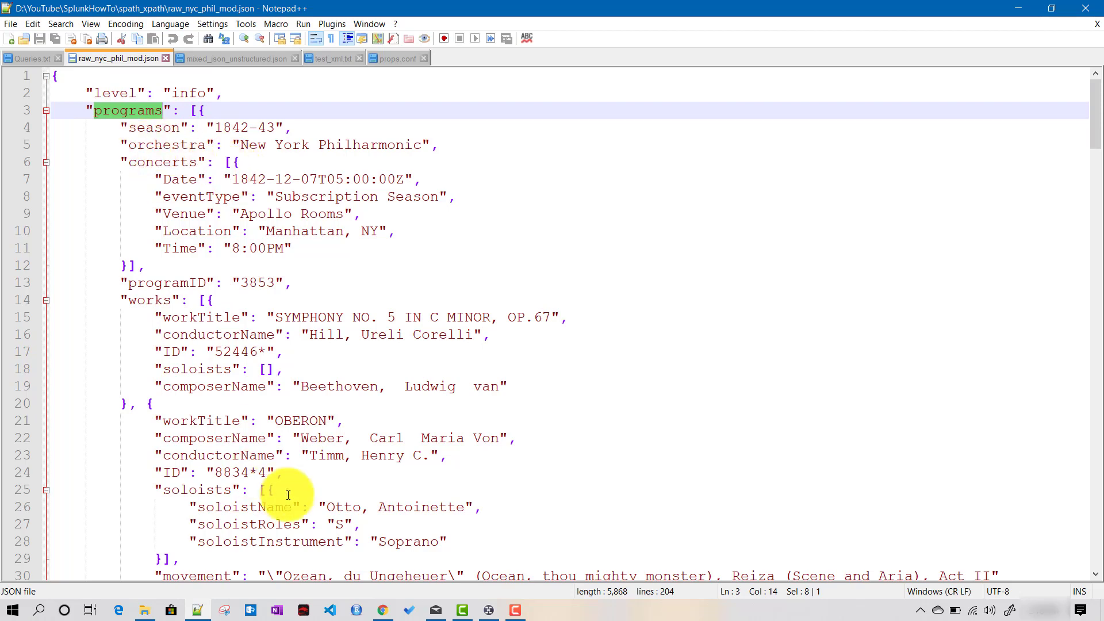
# Switch to Splunk, add | spath path=level to the raw_nyc_phil_mod.json search, and run it.
pyautogui.click(383, 610)
pyautogui.scroll(3, 263, 326)
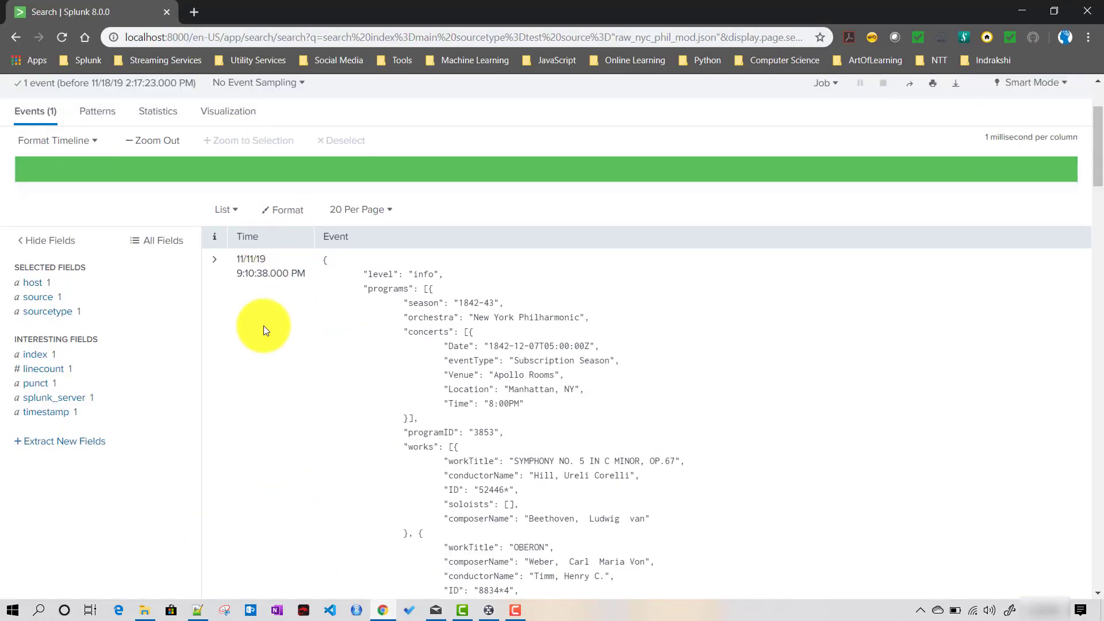
pyautogui.write('| spath')
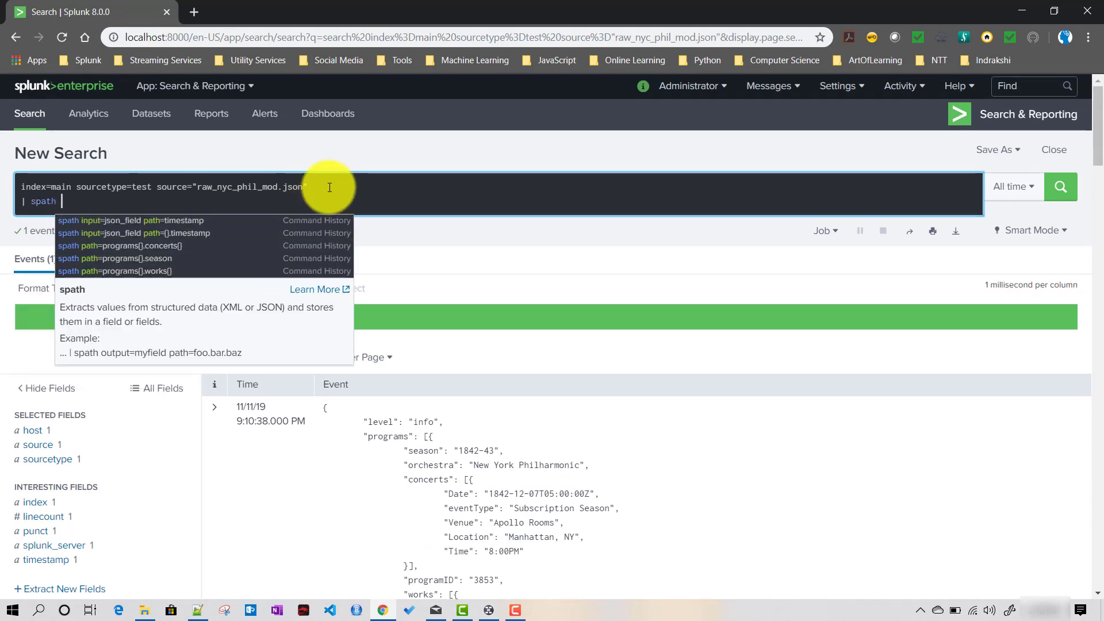
pyautogui.write(' path')
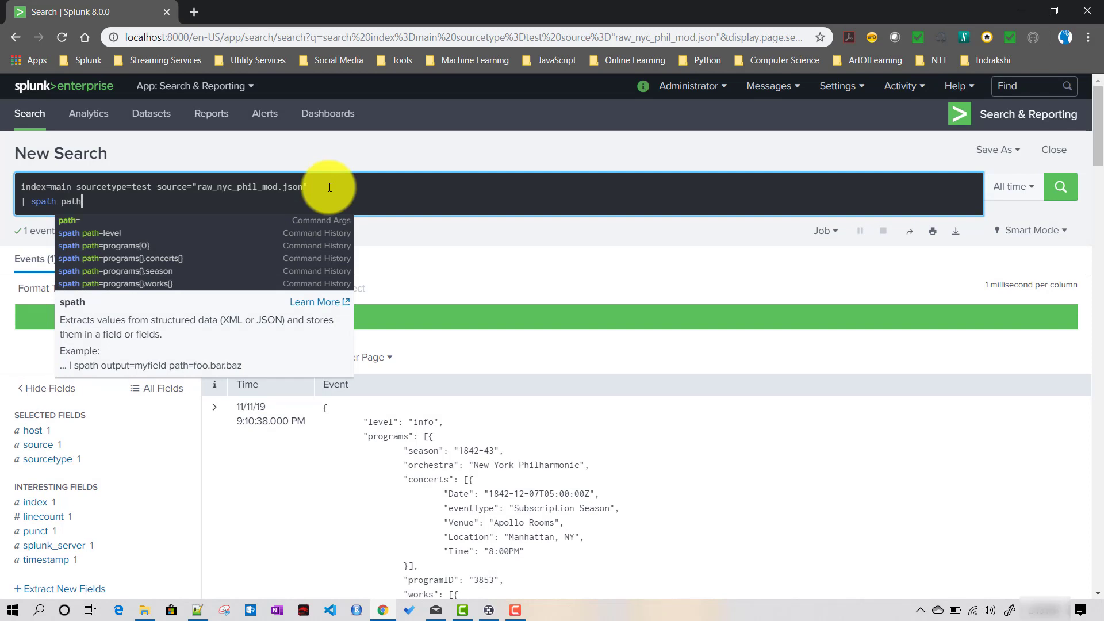
pyautogui.write('=level')
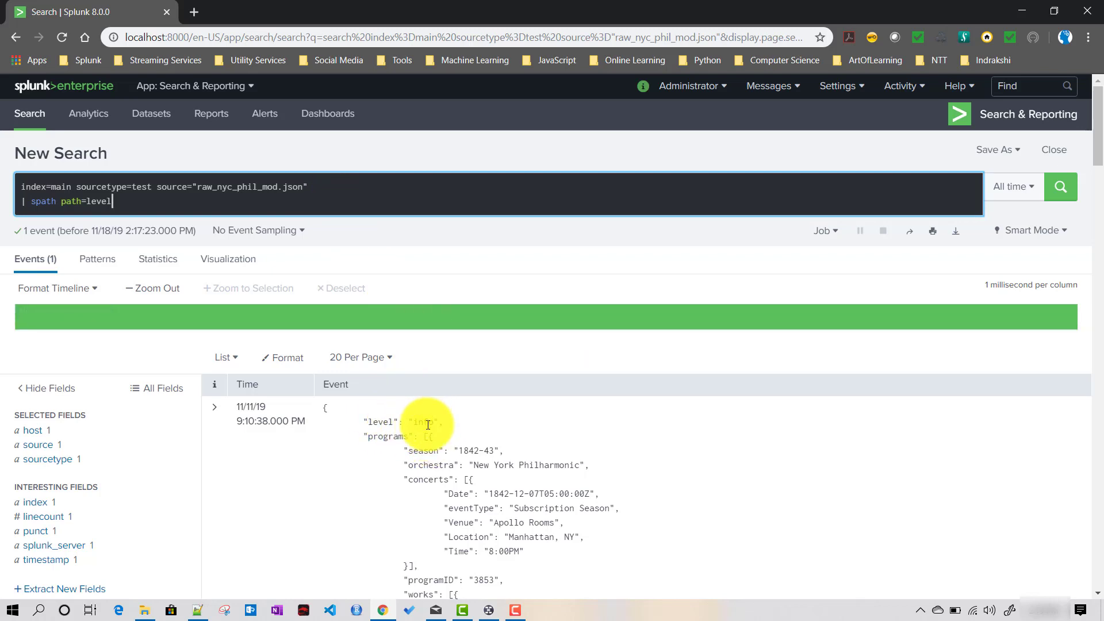
pyautogui.press('Return')
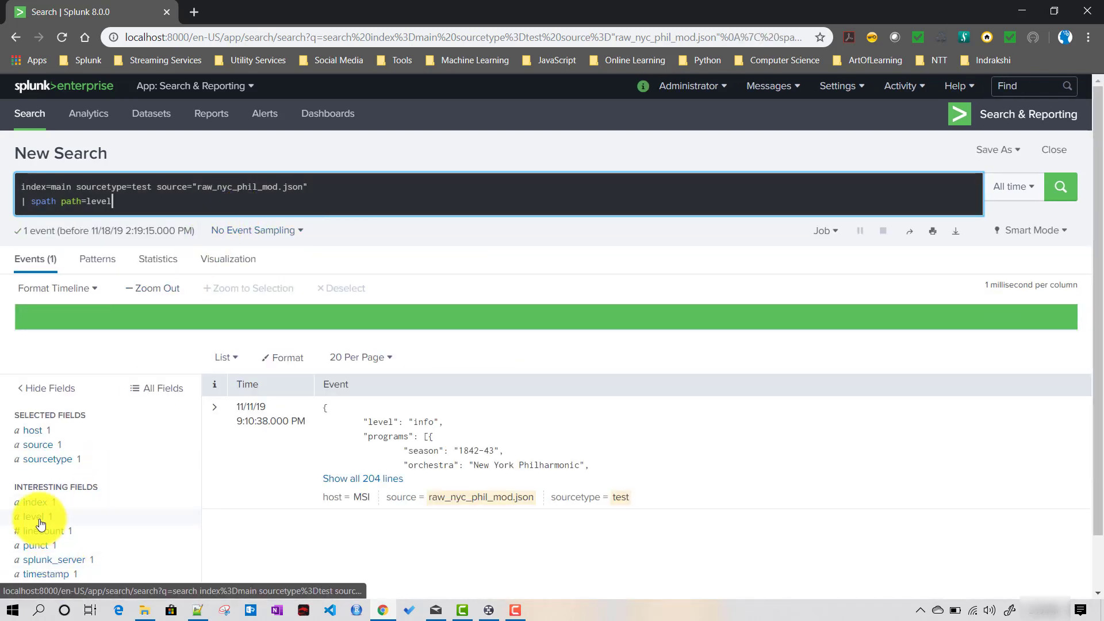
# Check the values of the extracted level field and return to the search query.
pyautogui.click(40, 523)
pyautogui.scroll(-1, 322, 535)
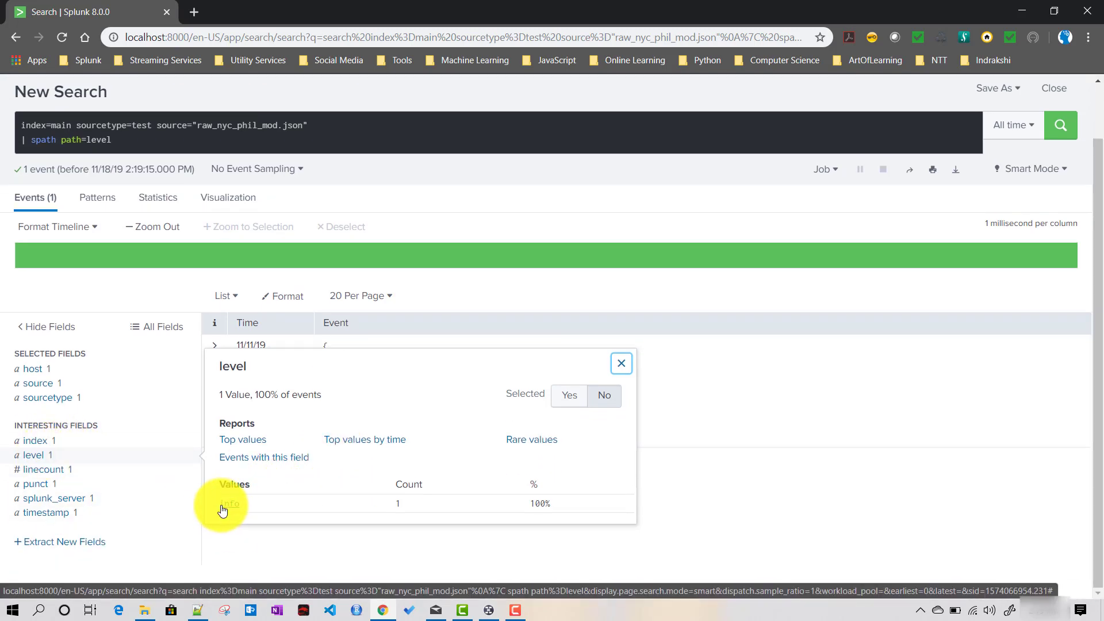
pyautogui.scroll(1, 133, 268)
pyautogui.click(144, 208)
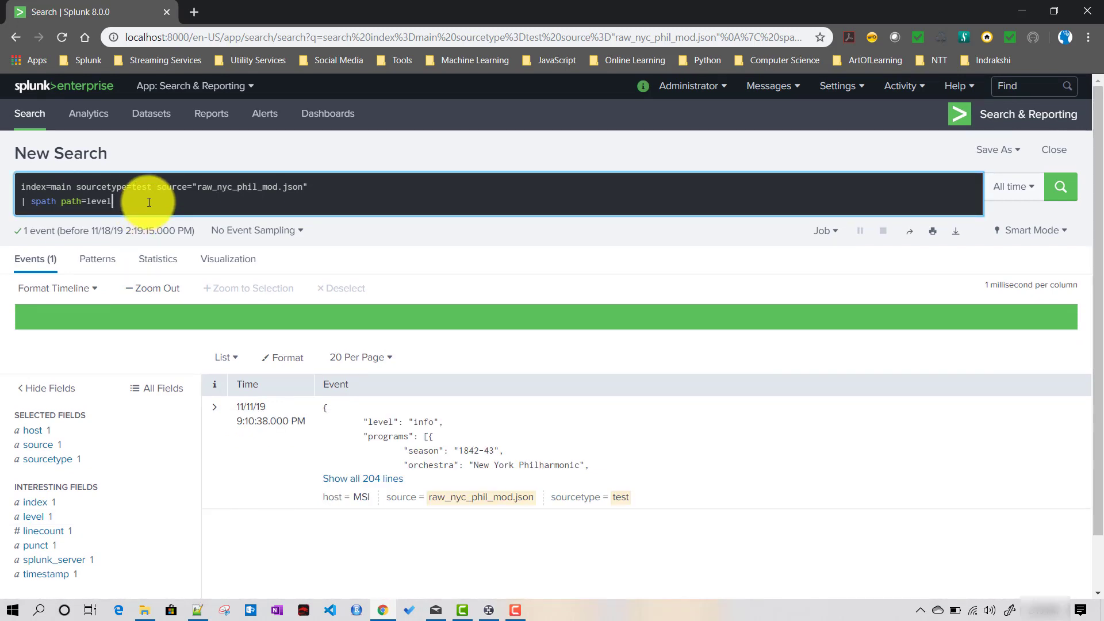
# Expand the event to all its lines, highlight its programs key, and change the spath path to programs in the query.
pyautogui.click(368, 479)
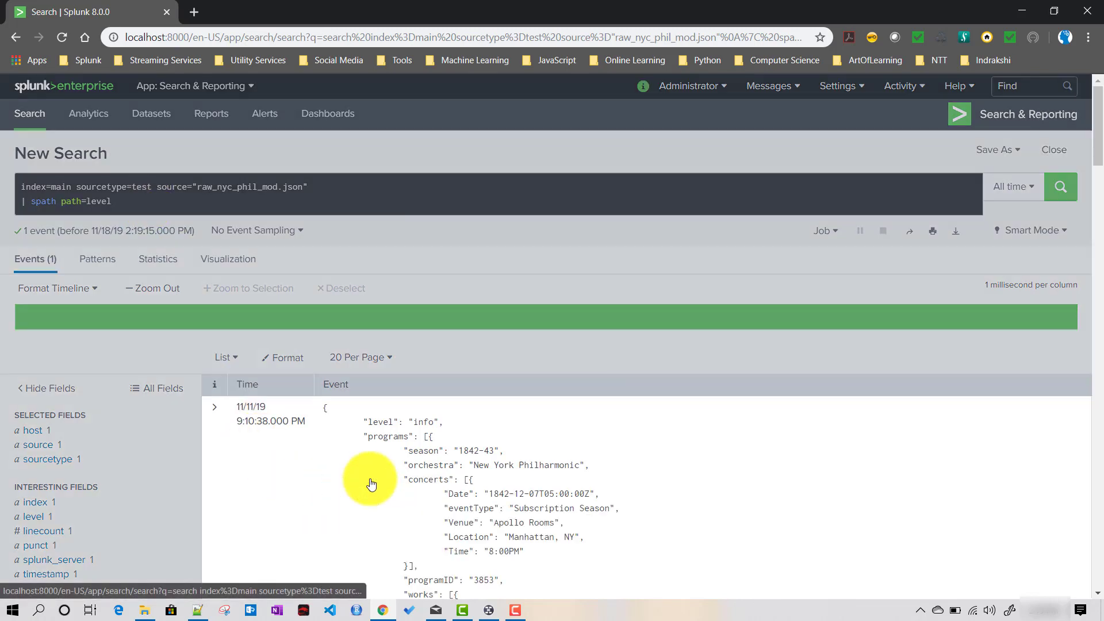
pyautogui.click(390, 437)
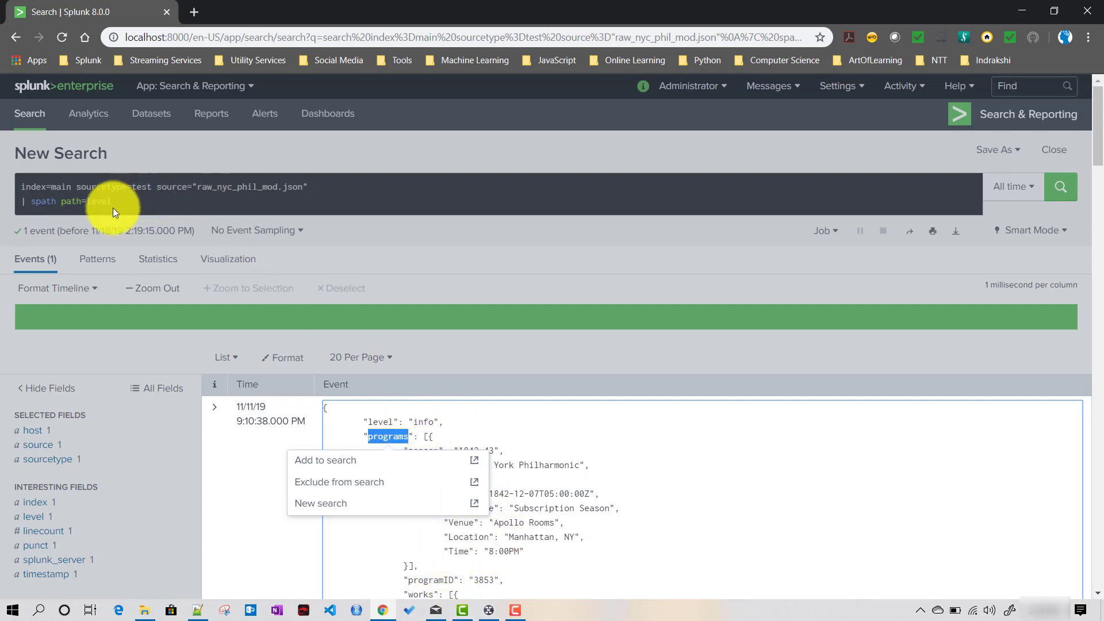
pyautogui.doubleClick(99, 201)
pyautogui.write('p')
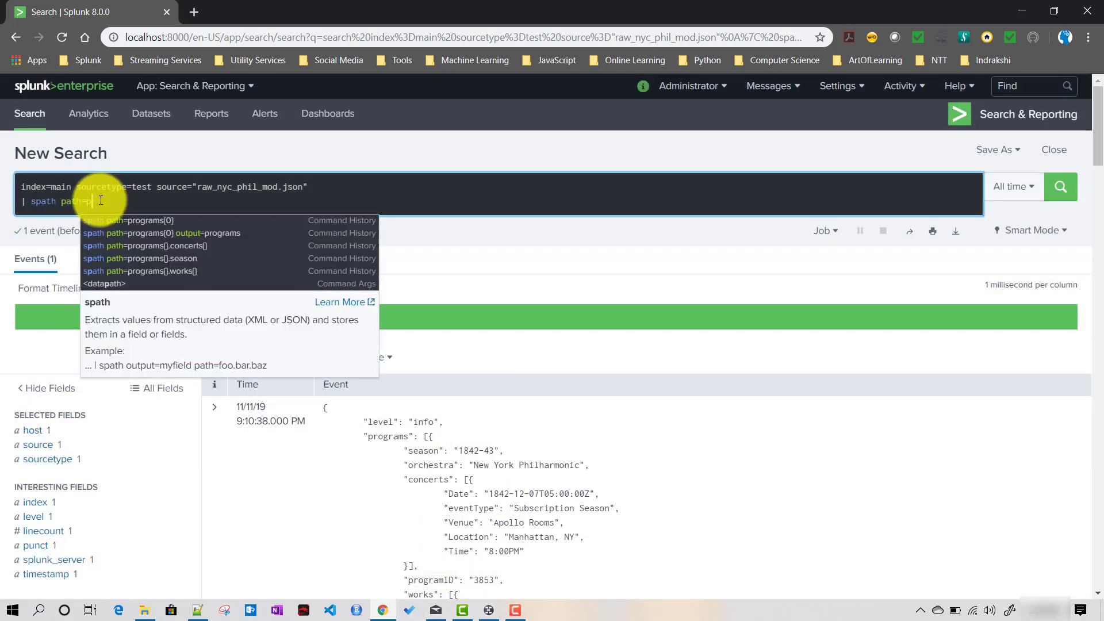
pyautogui.write('rograms')
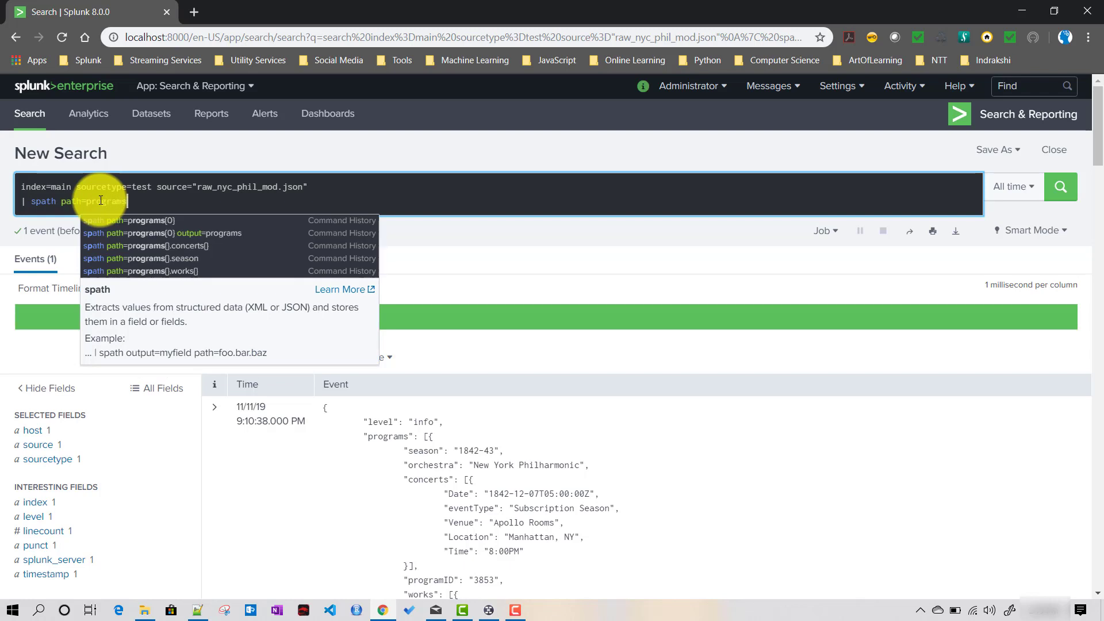
pyautogui.click(290, 204)
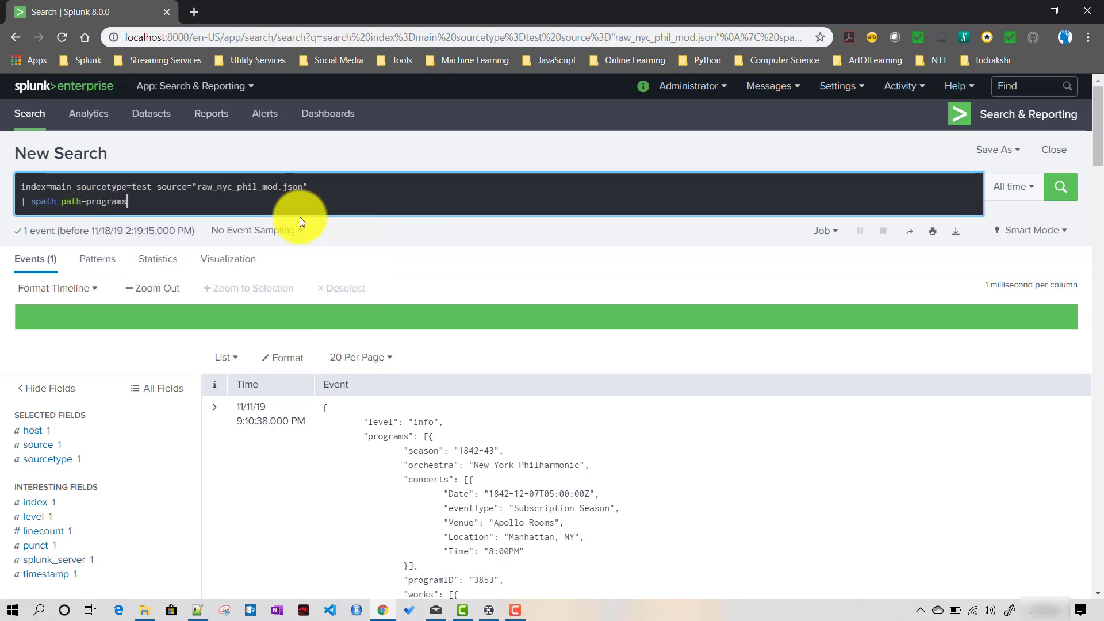
# Switch to Notepad++ and examine the opening bracket of the programs array in raw_nyc_phil_mod.json.
pyautogui.scroll(-1, 440, 430)
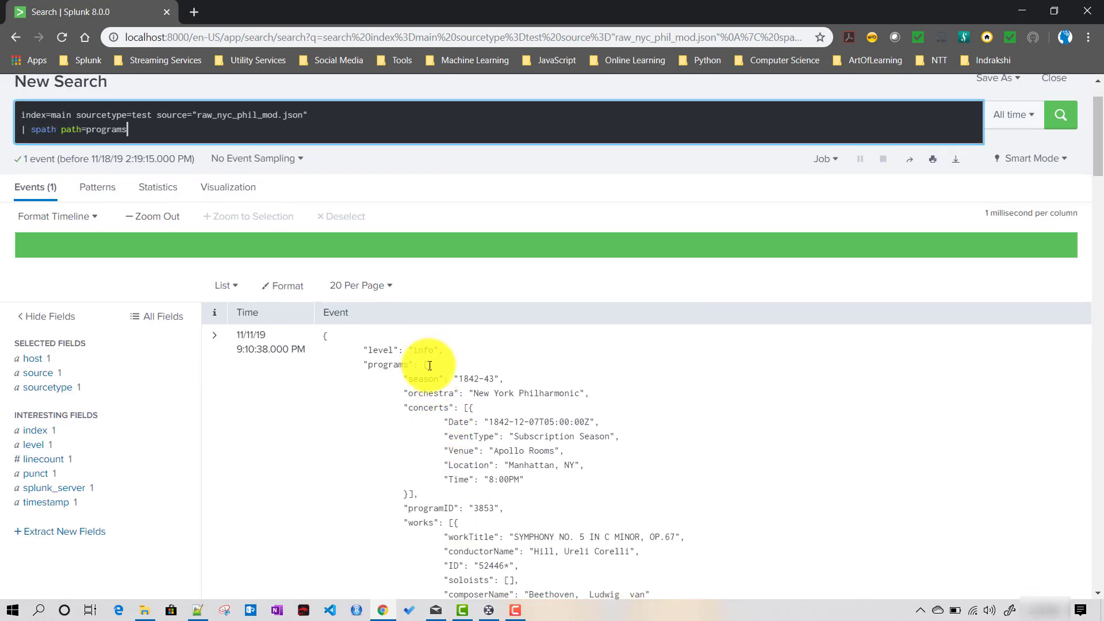
pyautogui.click(197, 610)
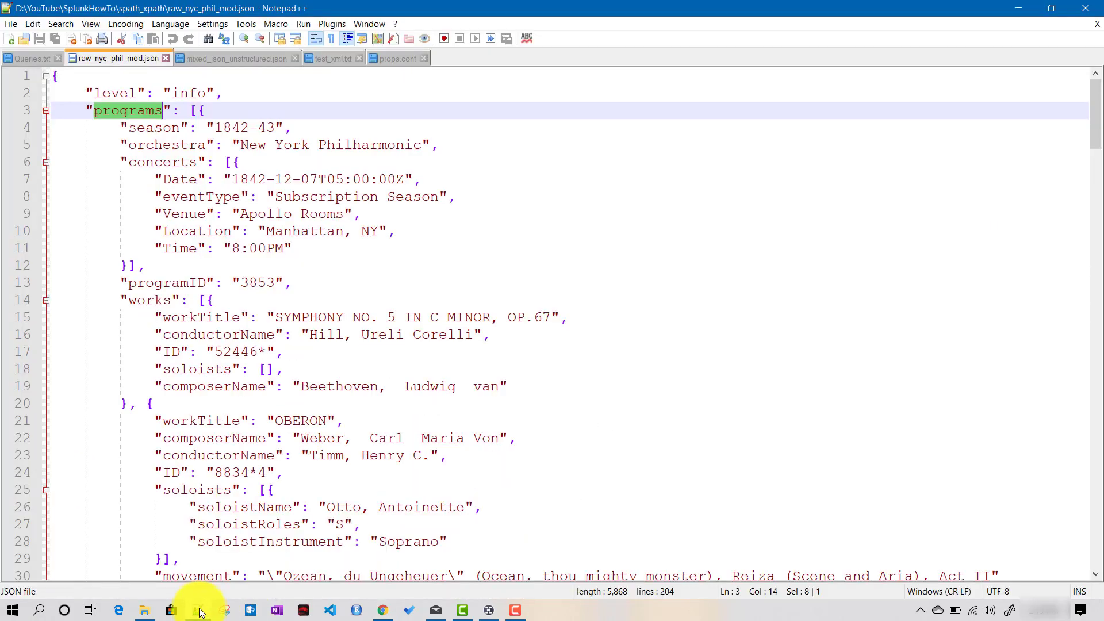
pyautogui.click(198, 111)
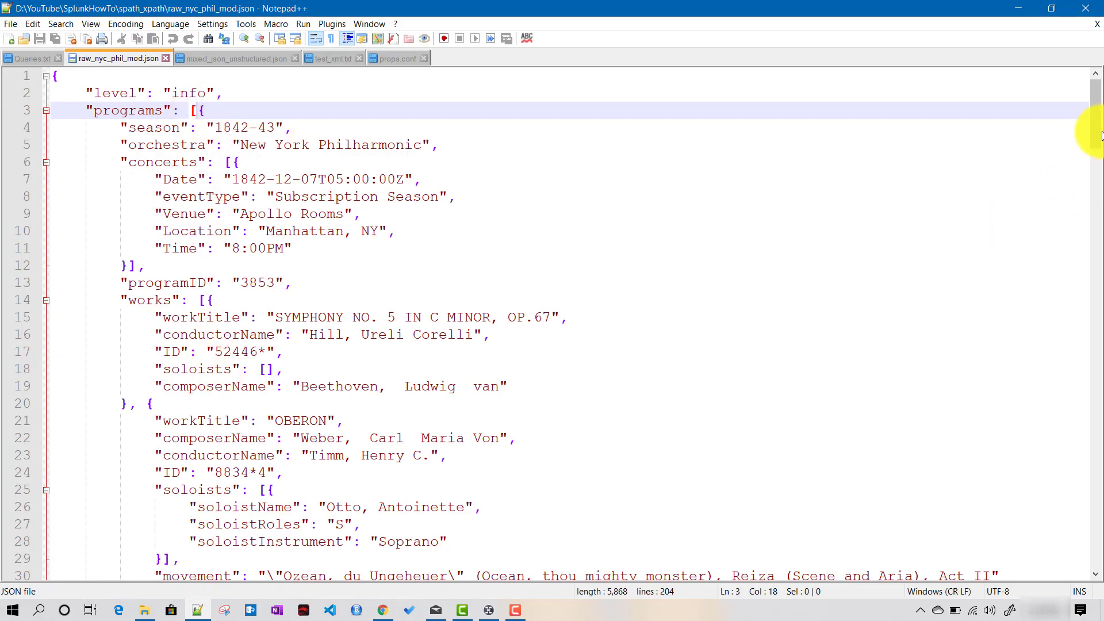
pyautogui.moveTo(1095, 92)
pyautogui.mouseDown()
pyautogui.moveTo(1045, 517)
pyautogui.moveTo(1053, 575)
pyautogui.moveTo(1099, 373)
pyautogui.moveTo(1094, 86)
pyautogui.mouseUp()
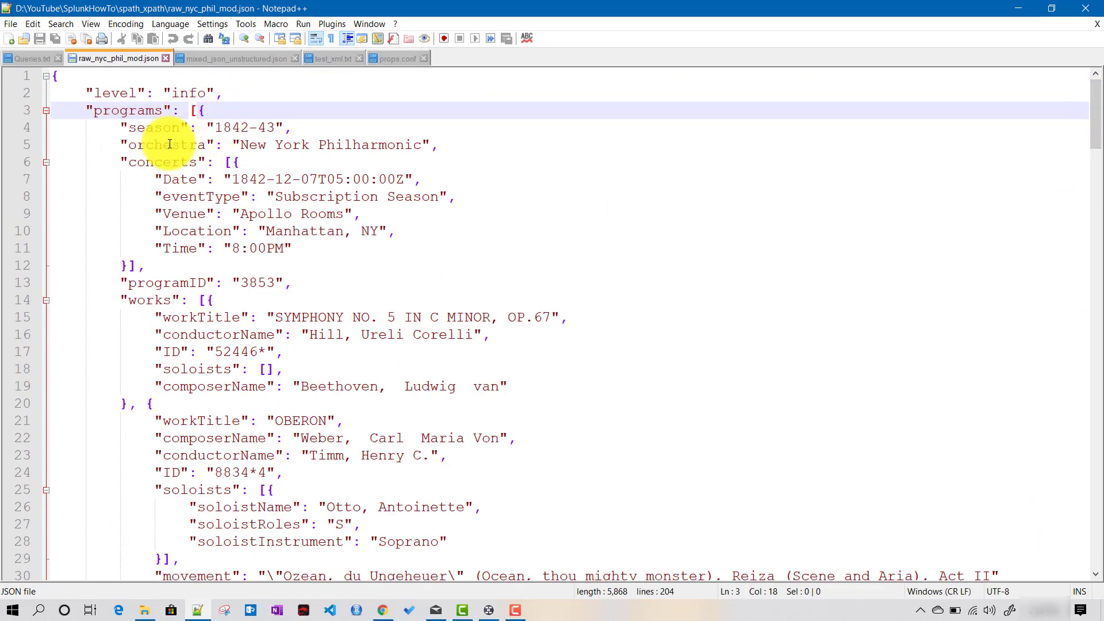
# Switch to Splunk, set the spath path to programs{}, and run the search.
pyautogui.click(382, 611)
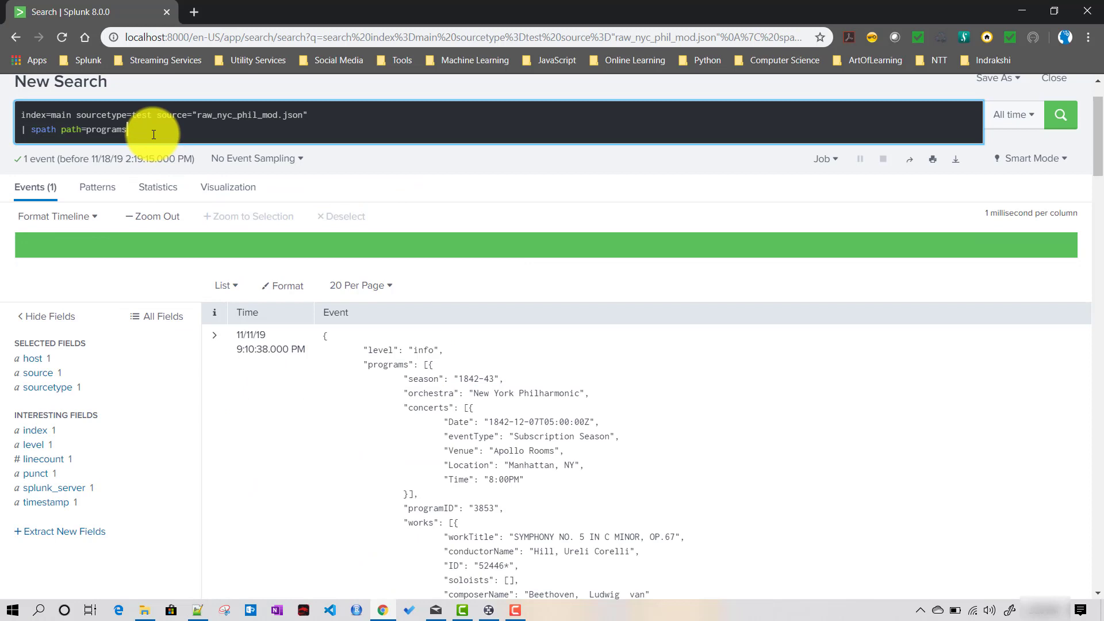
pyautogui.write('{}')
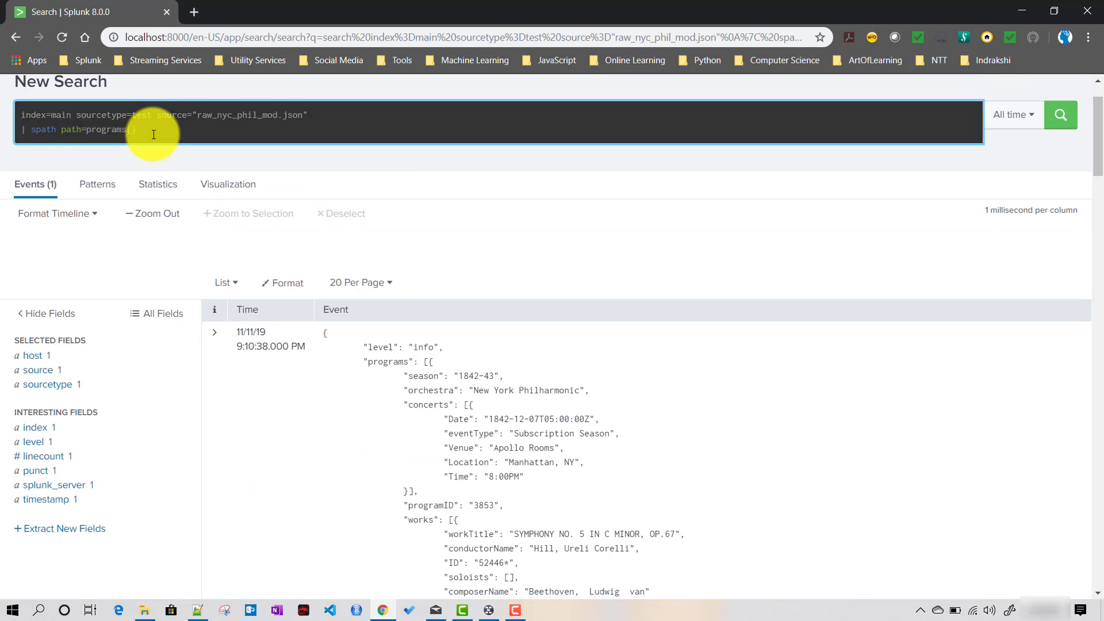
pyautogui.press('Return')
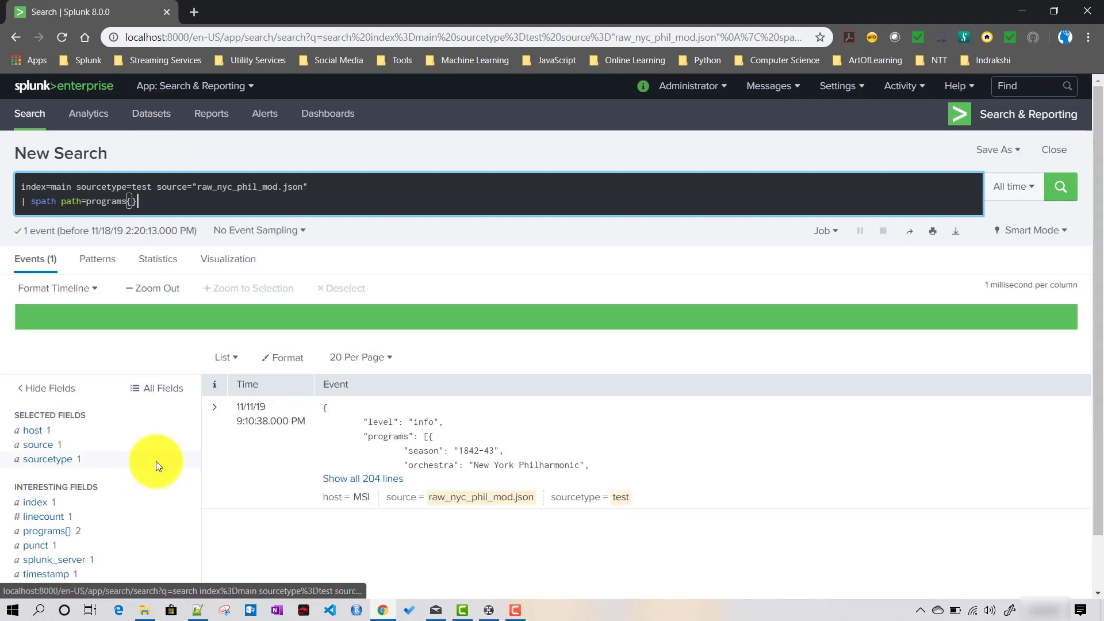
# Open the values of the programs{} field and look through the extracted JSON blocks.
pyautogui.scroll(-1, 157, 462)
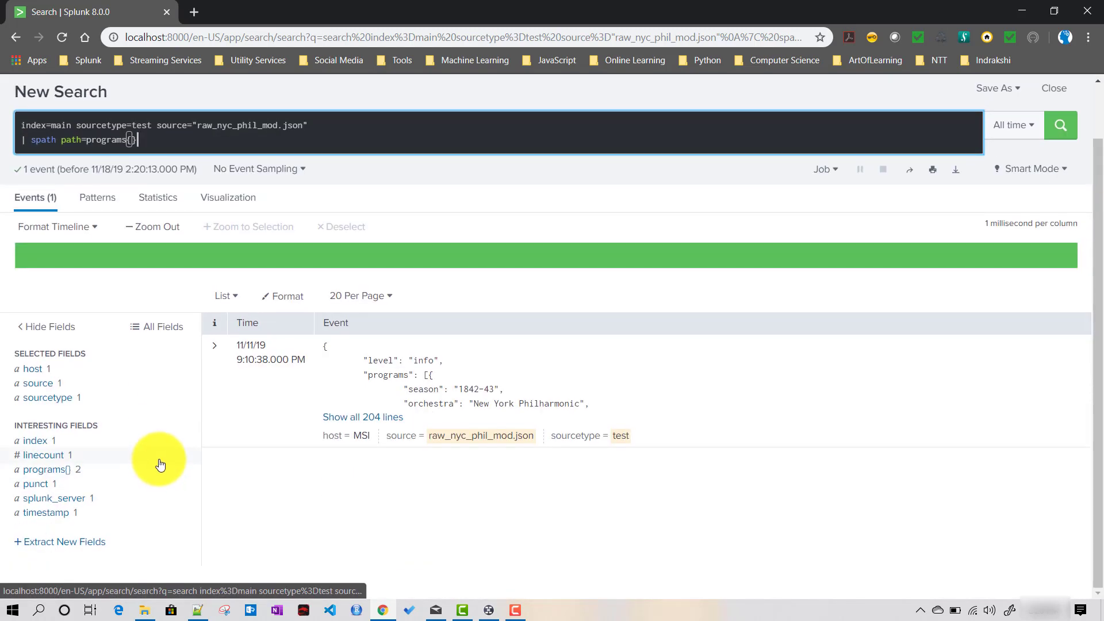
pyautogui.click(62, 471)
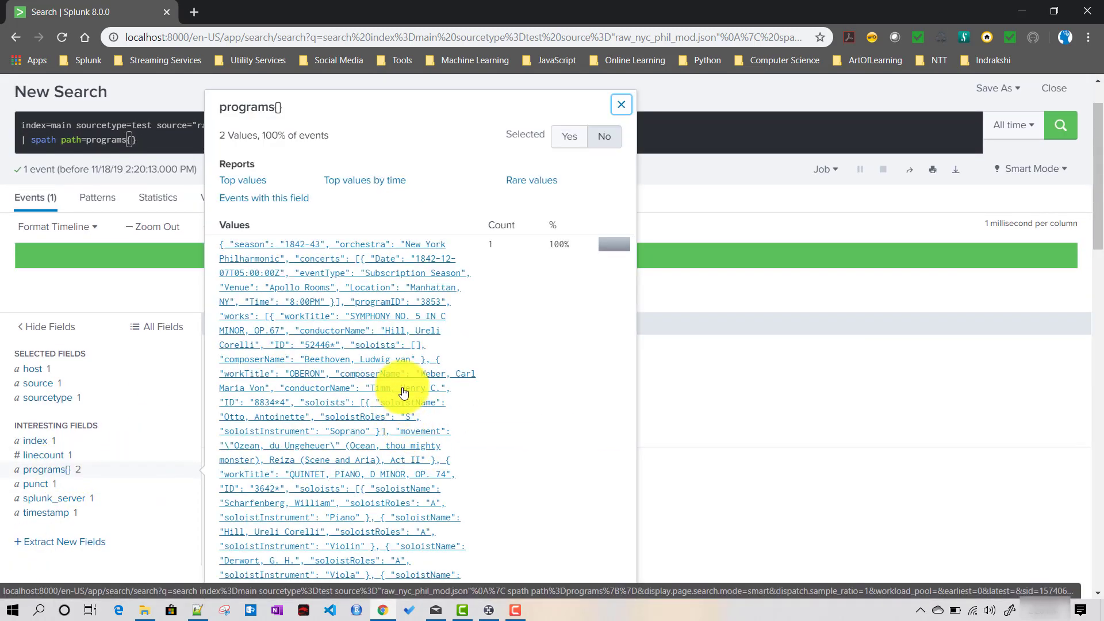
pyautogui.scroll(-10, 426, 342)
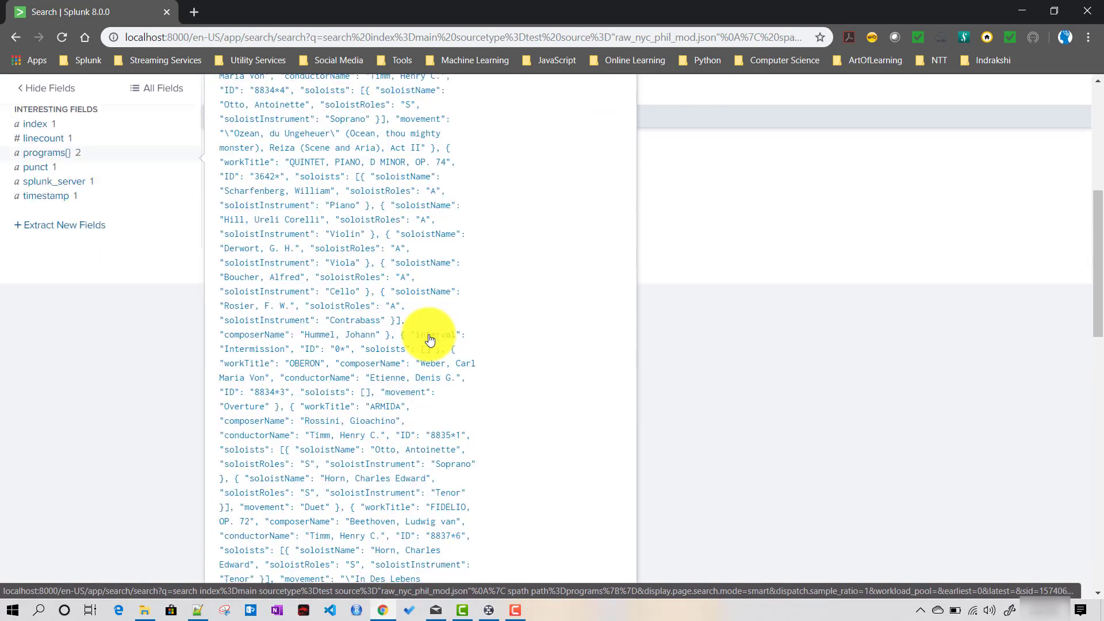
pyautogui.scroll(-4, 429, 334)
pyautogui.scroll(10, 429, 334)
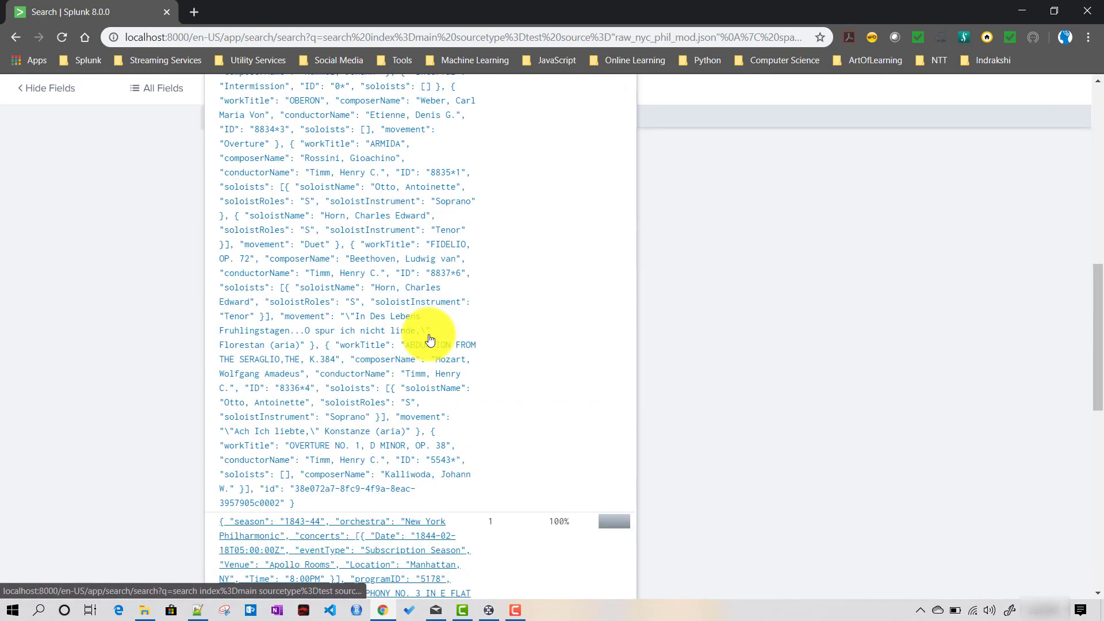
pyautogui.scroll(3, 430, 339)
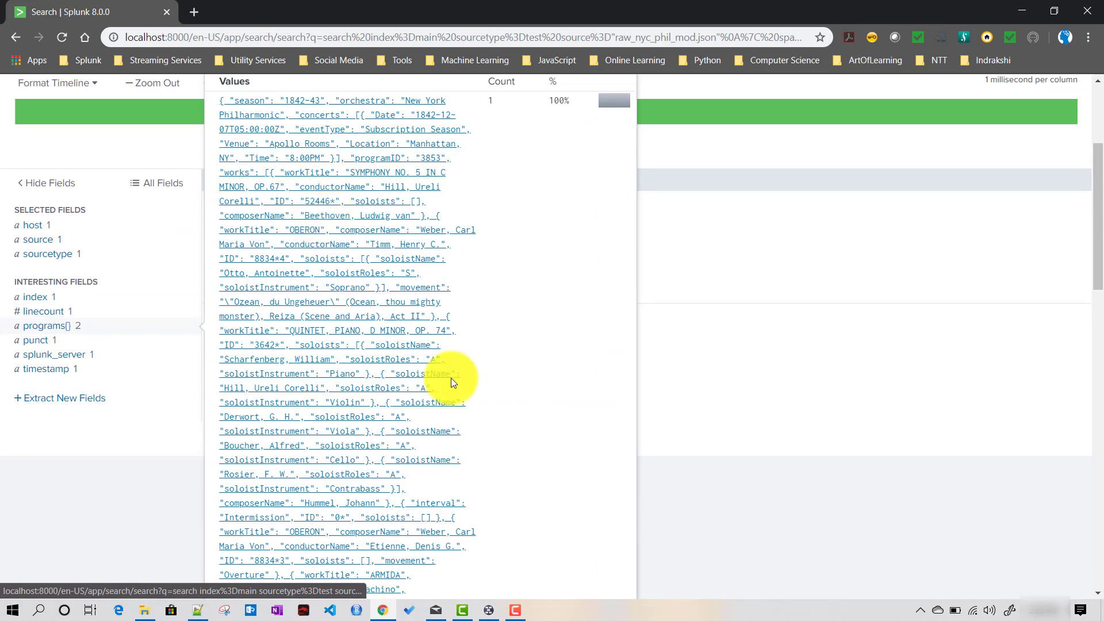
# Switch to Notepad++ and trace the programs array from the first season key to the opening brace of the 1843-44 season element.
pyautogui.click(199, 610)
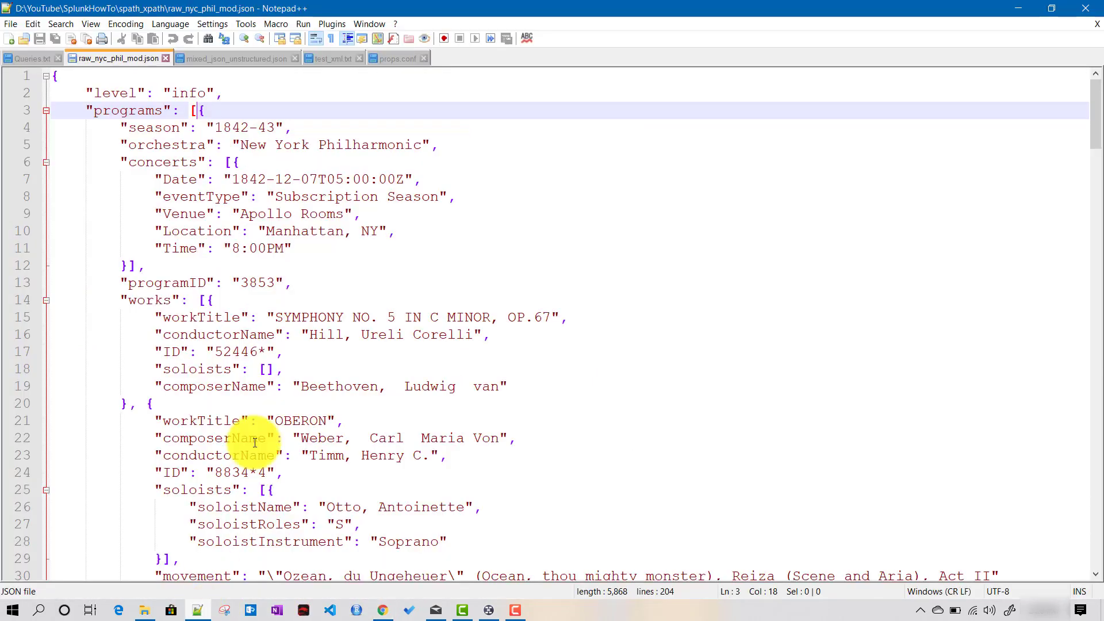
pyautogui.doubleClick(151, 128)
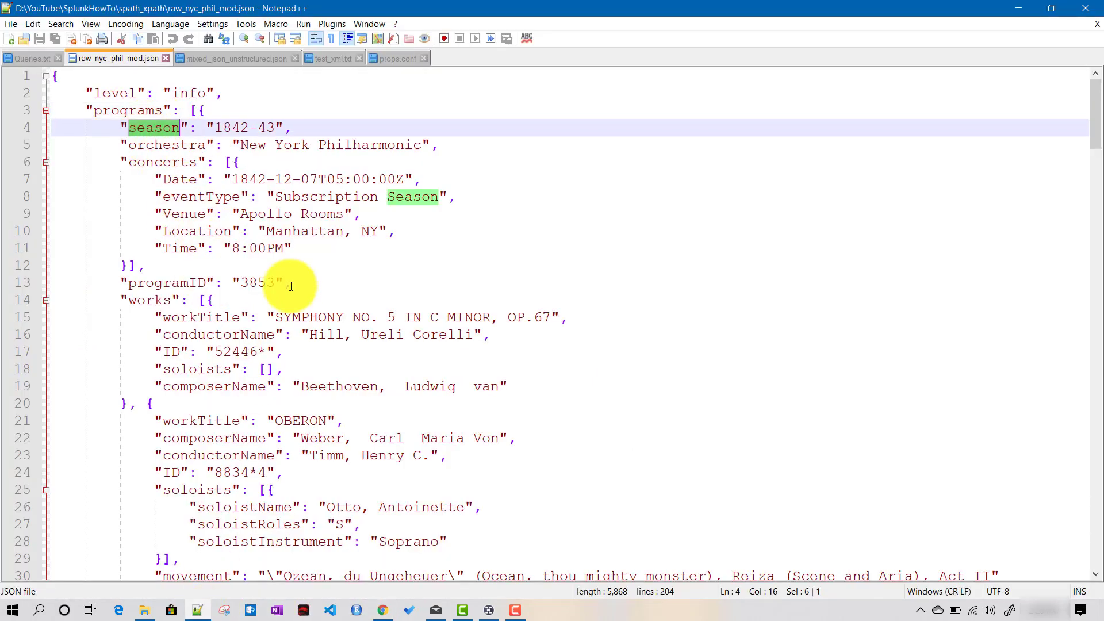
pyautogui.click(207, 113)
pyautogui.scroll(-2, 296, 370)
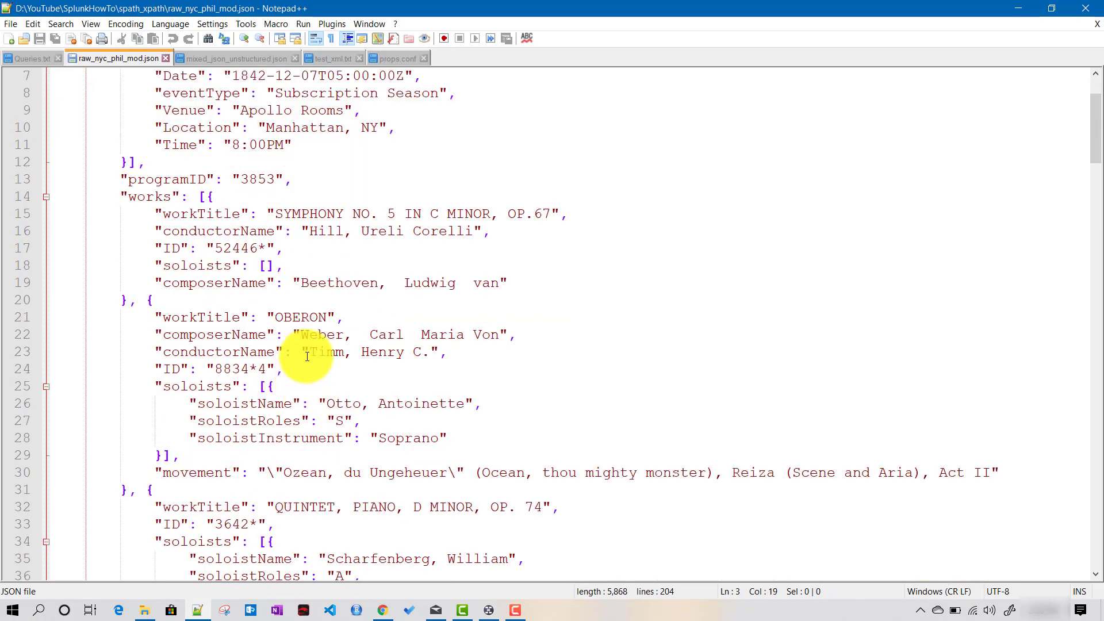
pyautogui.scroll(2, 303, 358)
pyautogui.scroll(-20, 247, 414)
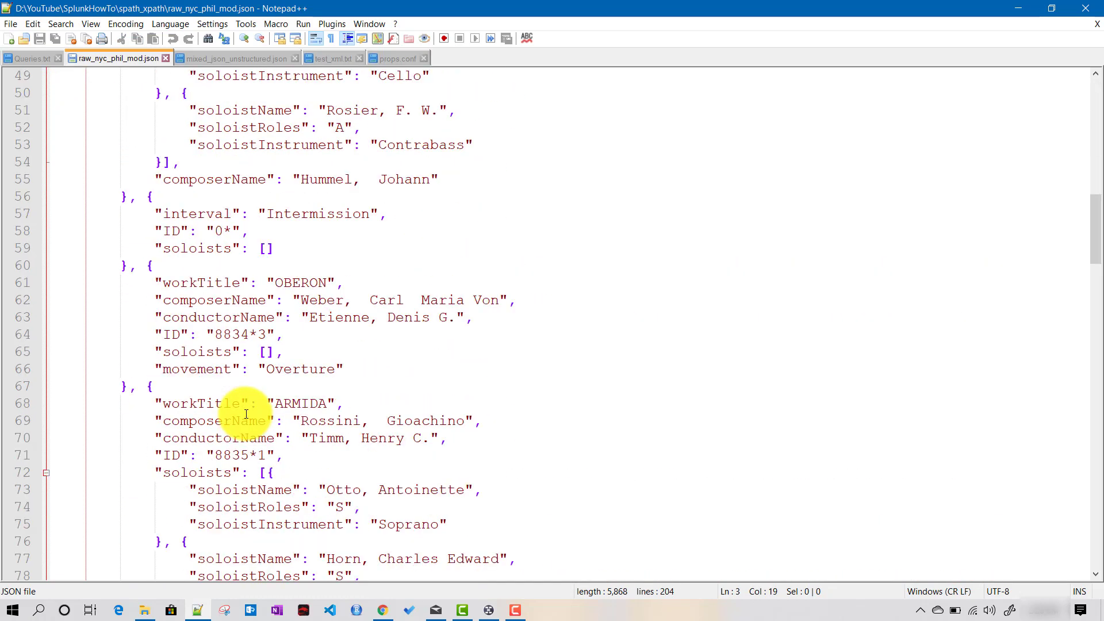
pyautogui.scroll(-12, 246, 414)
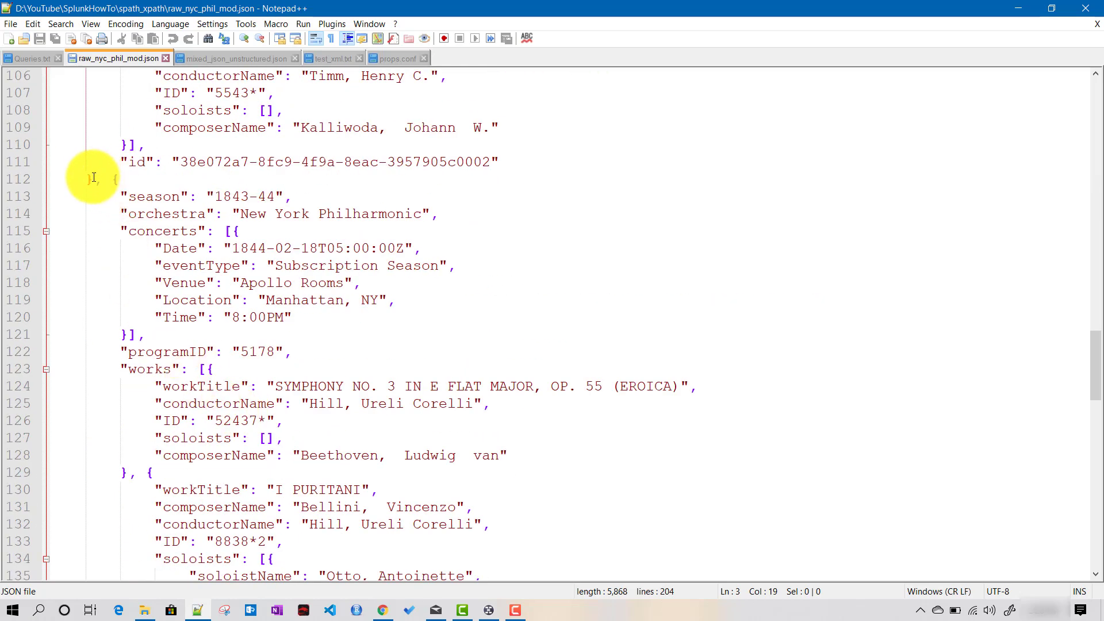
pyautogui.click(118, 177)
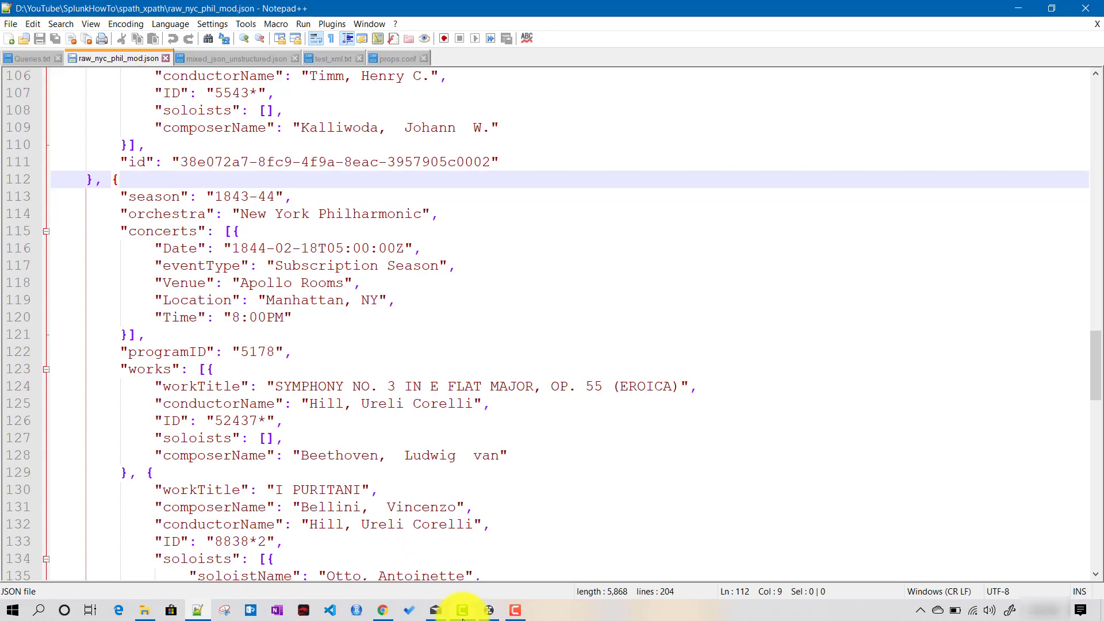
# Switch to Splunk and compare the 1842-43 and 1843-44 season blocks in the programs{} field values.
pyautogui.click(382, 610)
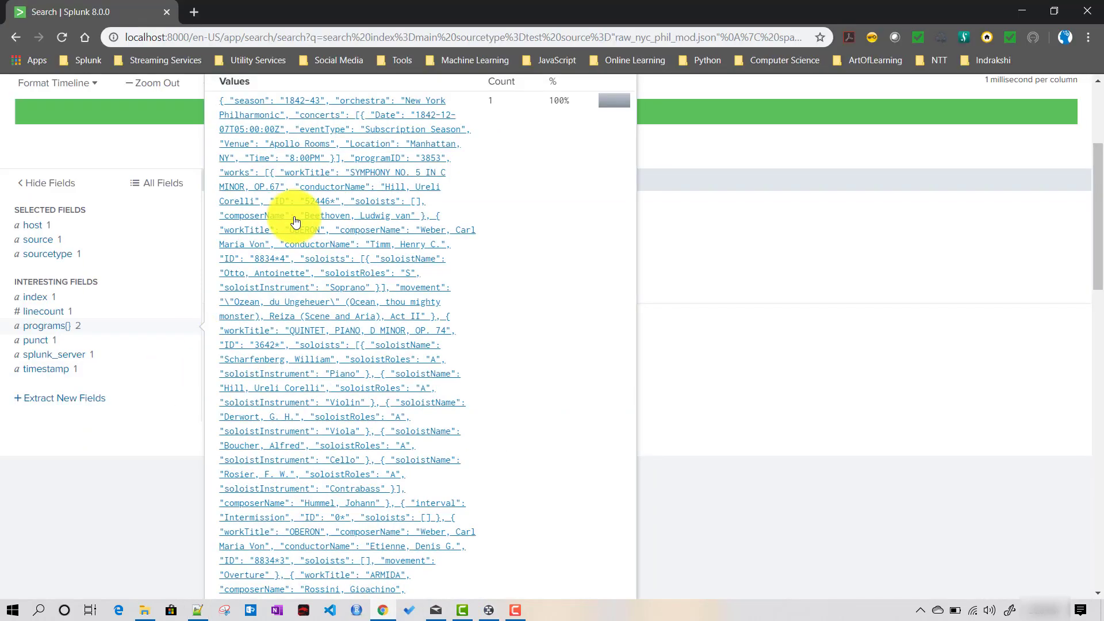
pyautogui.scroll(-5, 475, 485)
pyautogui.scroll(7, 478, 485)
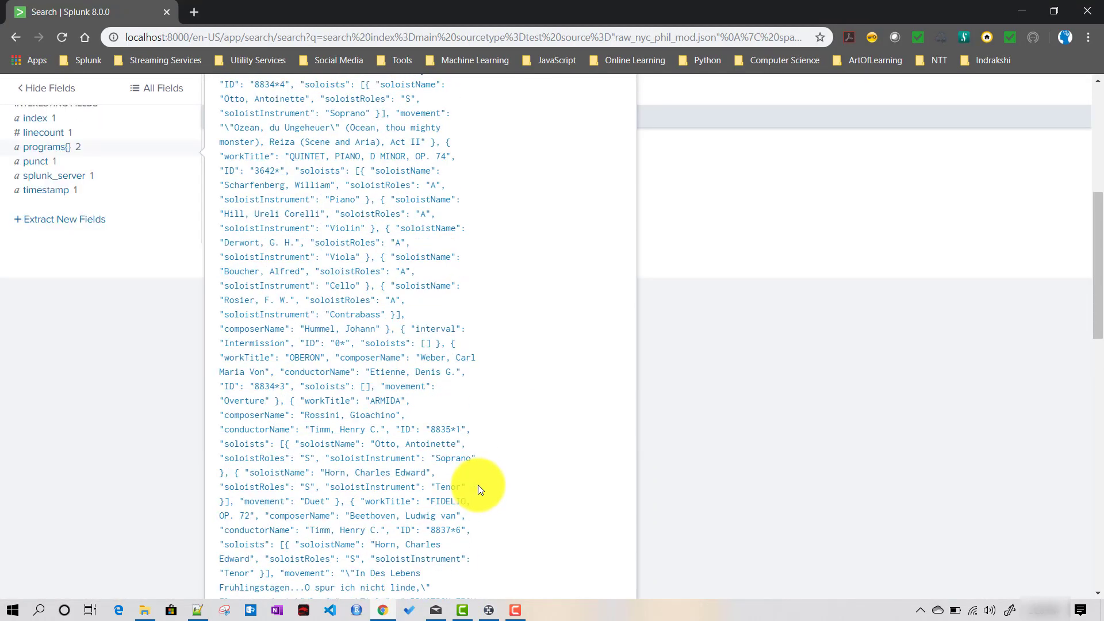
pyautogui.scroll(2, 478, 484)
pyautogui.scroll(-15, 440, 500)
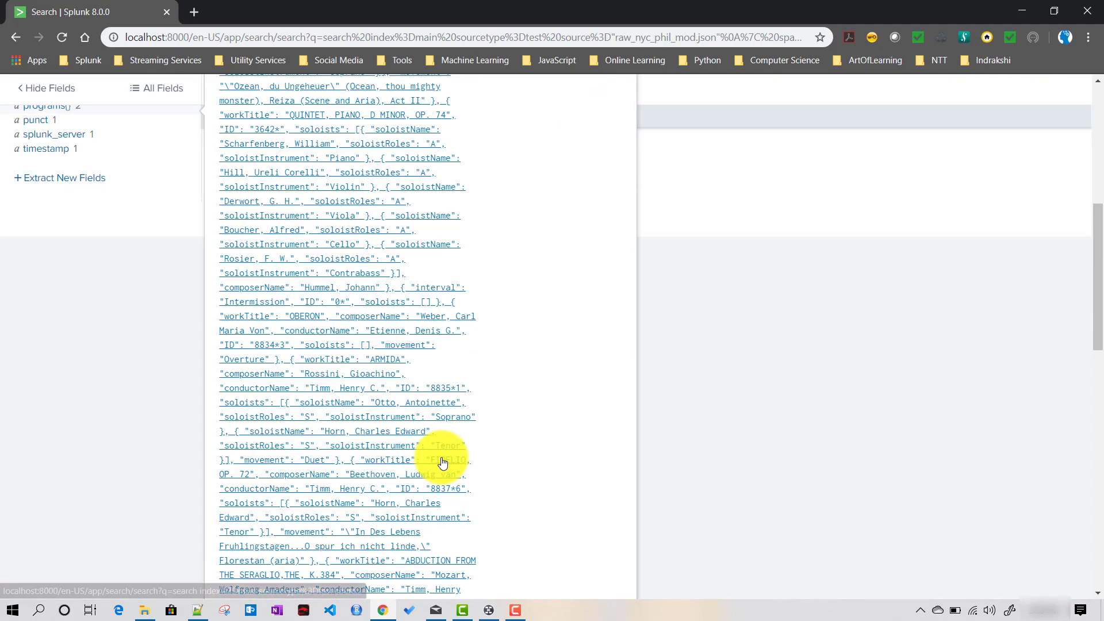
pyautogui.scroll(-4, 443, 463)
pyautogui.scroll(10, 442, 459)
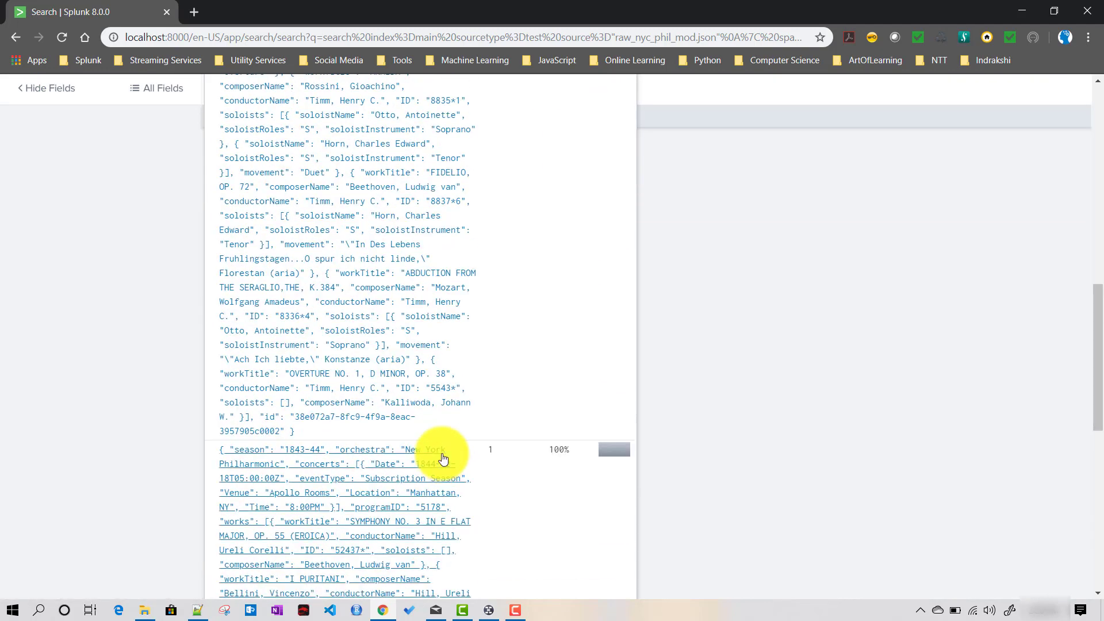
pyautogui.scroll(10, 443, 458)
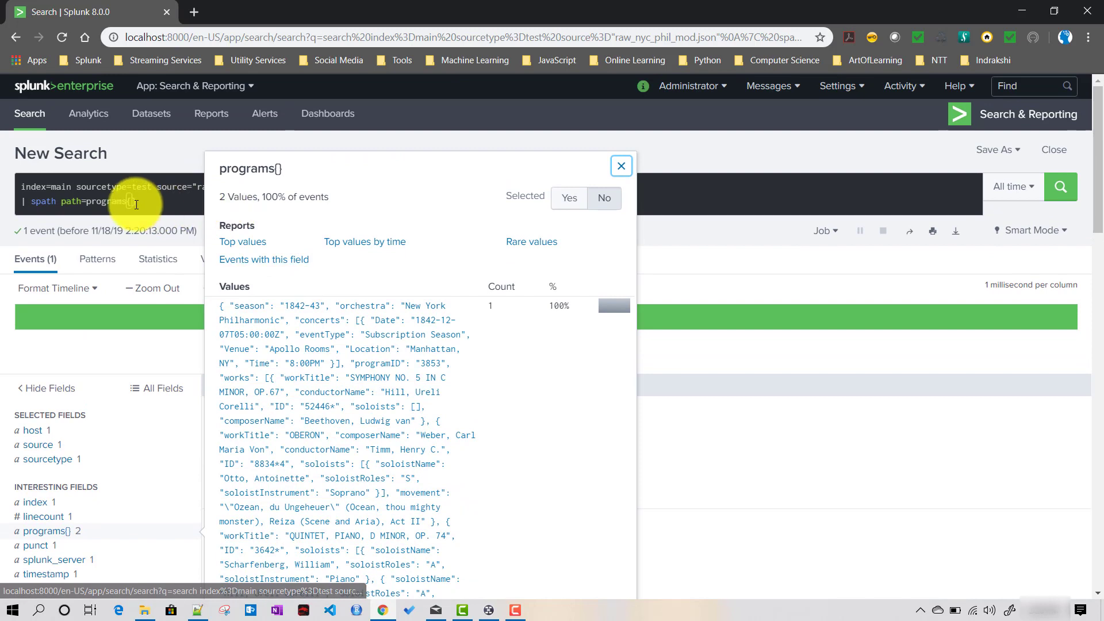
# Change the spath path to programs{0} and run the search.
pyautogui.click(144, 202)
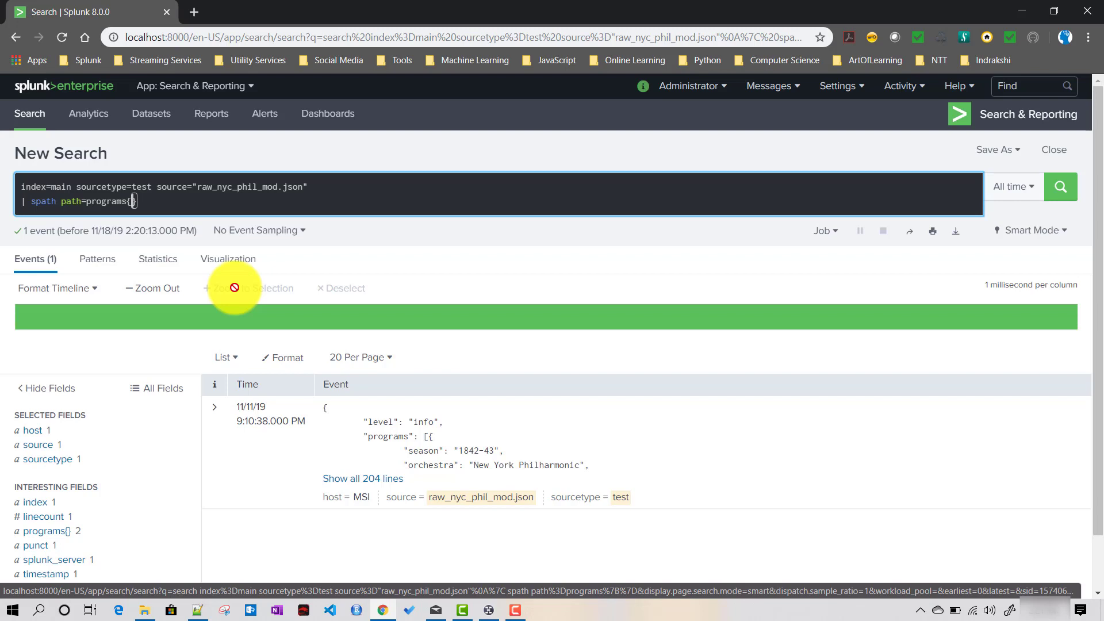
pyautogui.click(368, 479)
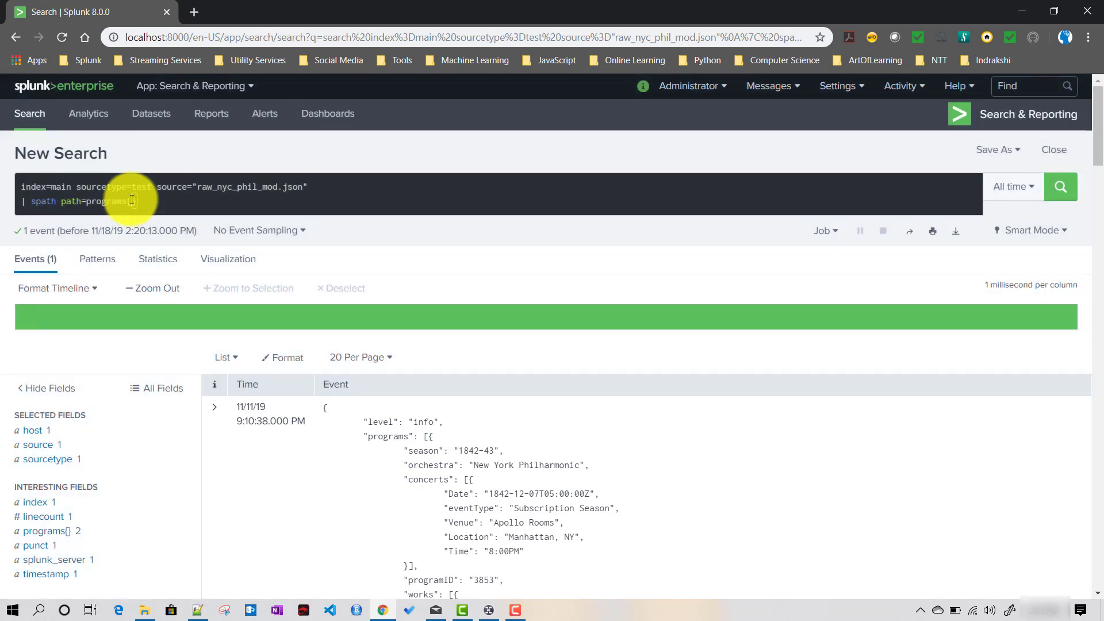
pyautogui.click(131, 198)
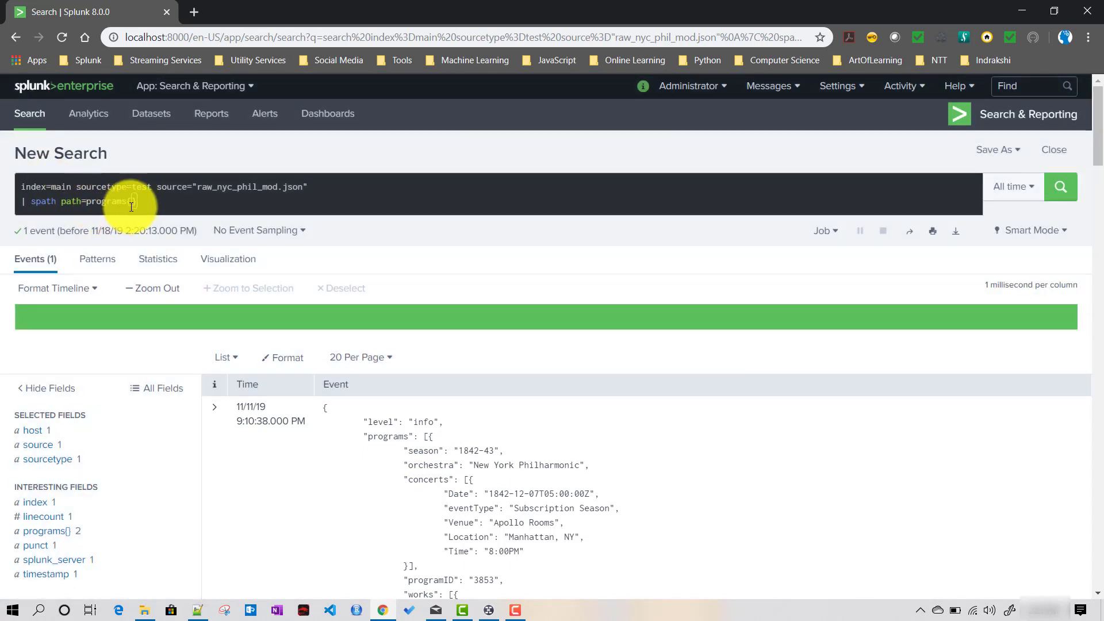
pyautogui.click(134, 206)
pyautogui.write('0')
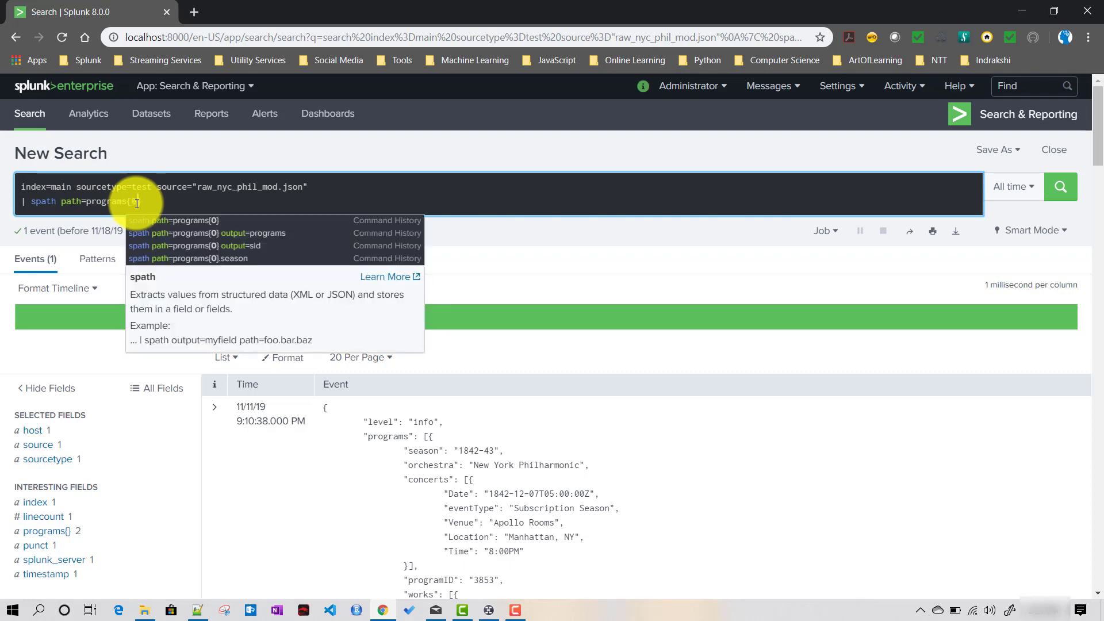
pyautogui.press('Return')
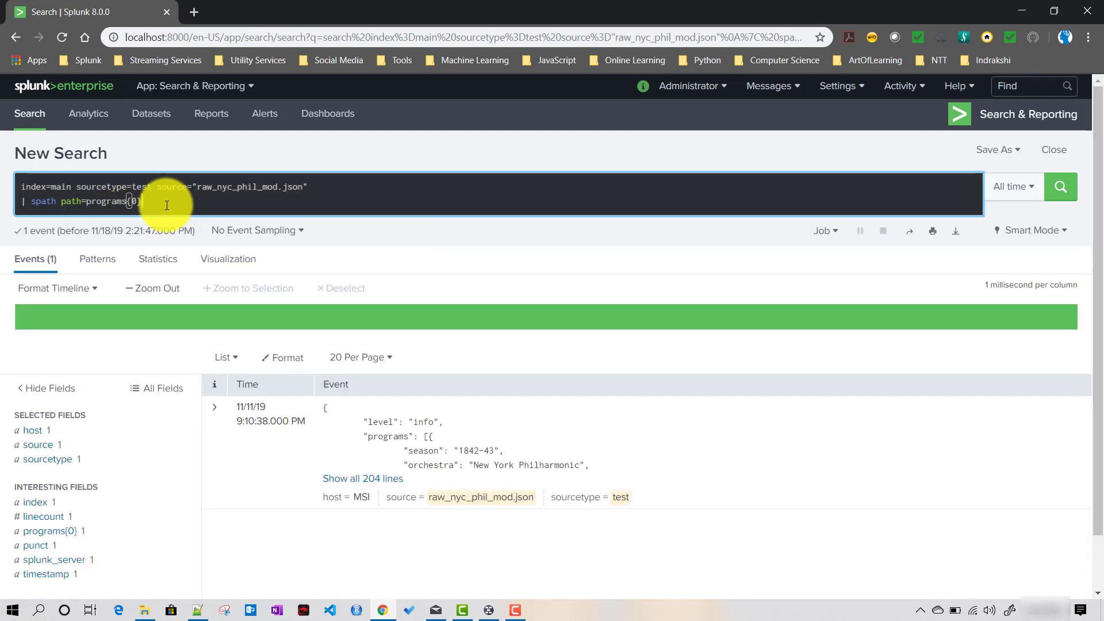
# Open the values of the programs{0} field and look through the extracted JSON block.
pyautogui.click(64, 531)
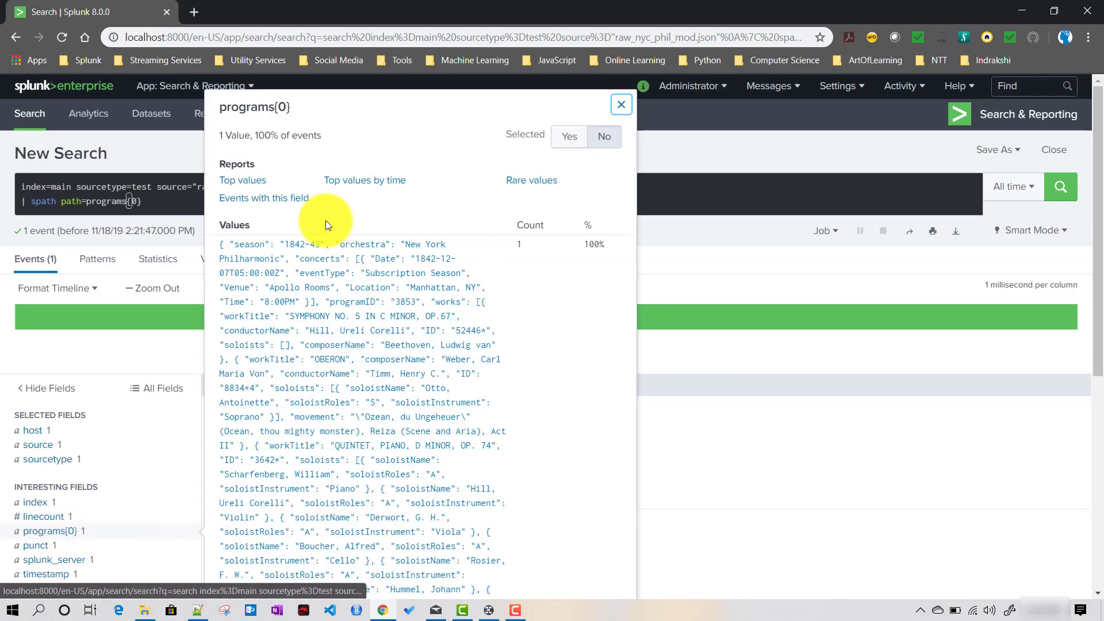
pyautogui.scroll(-5, 384, 414)
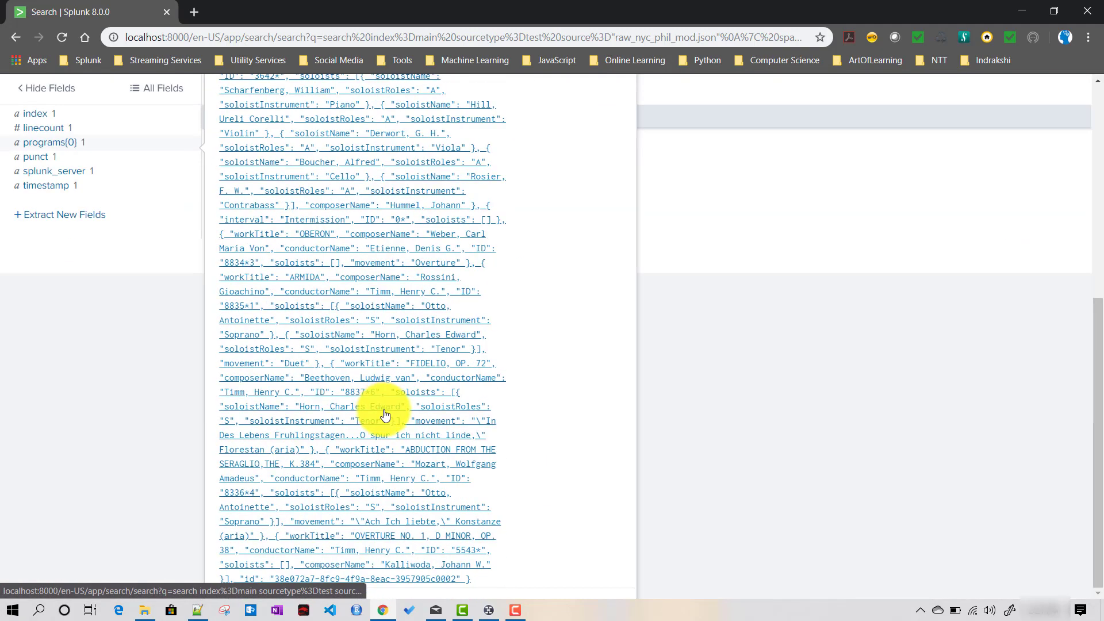
pyautogui.scroll(5, 385, 414)
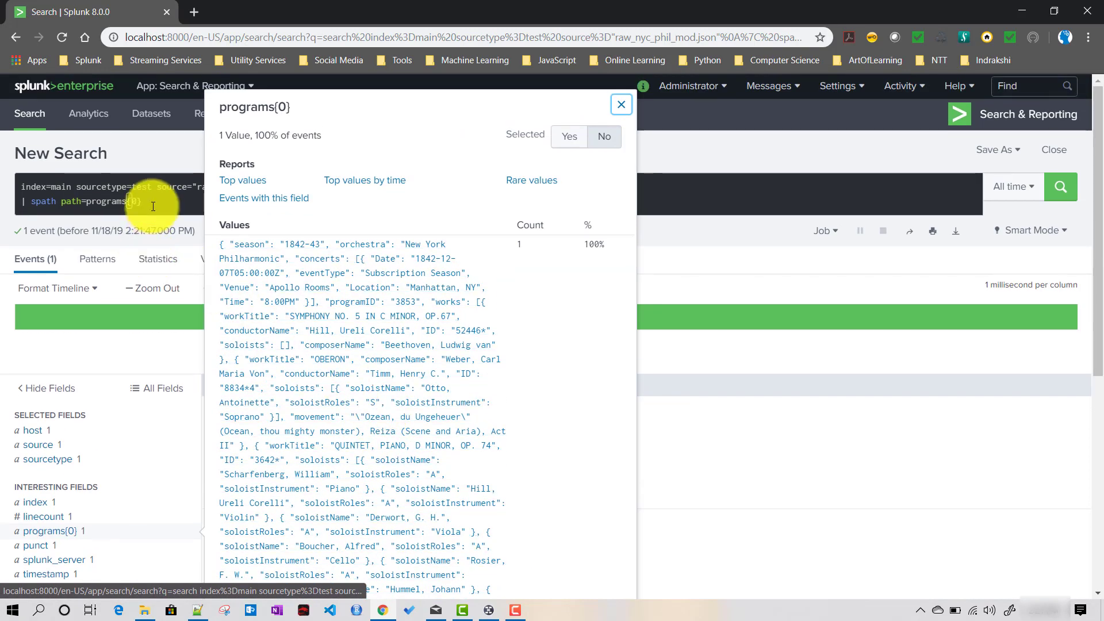
# Change the spath path to programs{}.season and run the search.
pyautogui.click(151, 206)
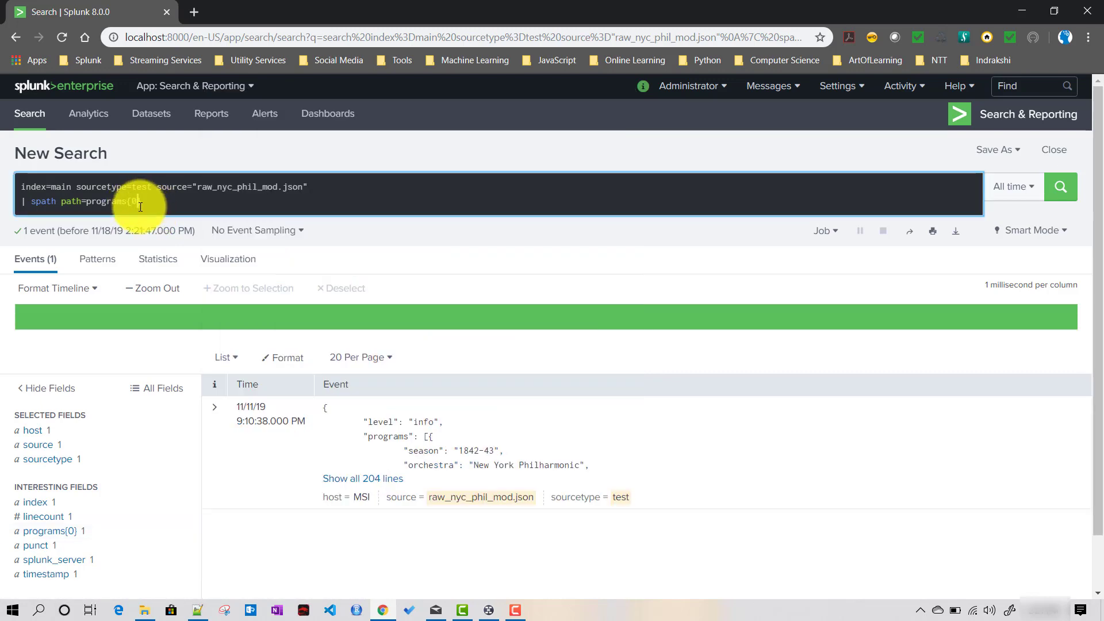
pyautogui.press('BackSpace')
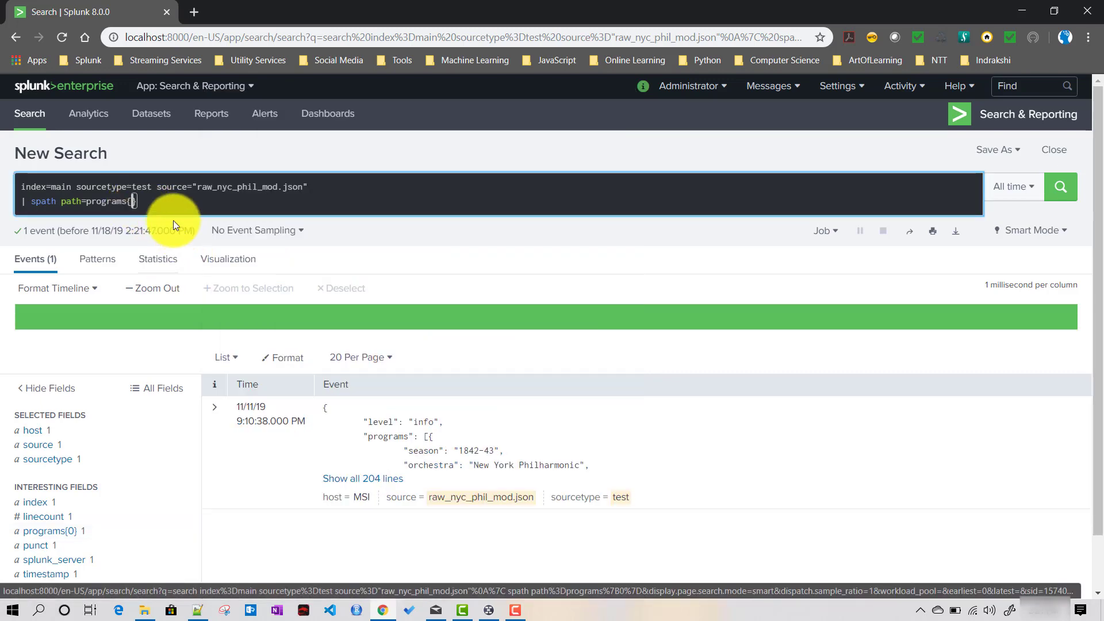
pyautogui.click(161, 199)
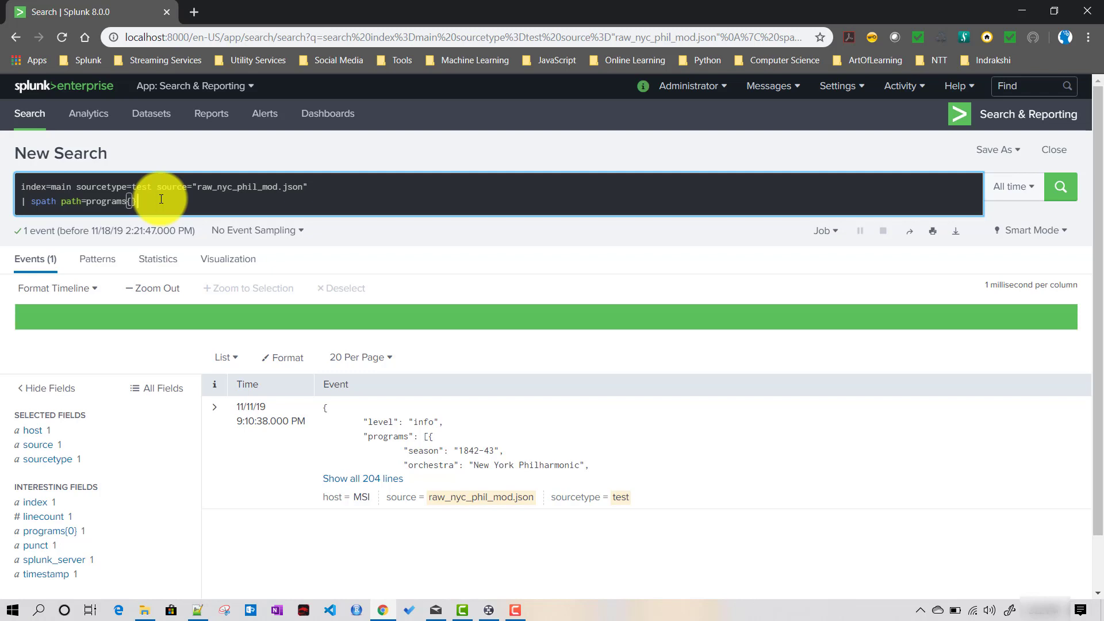
pyautogui.click(374, 478)
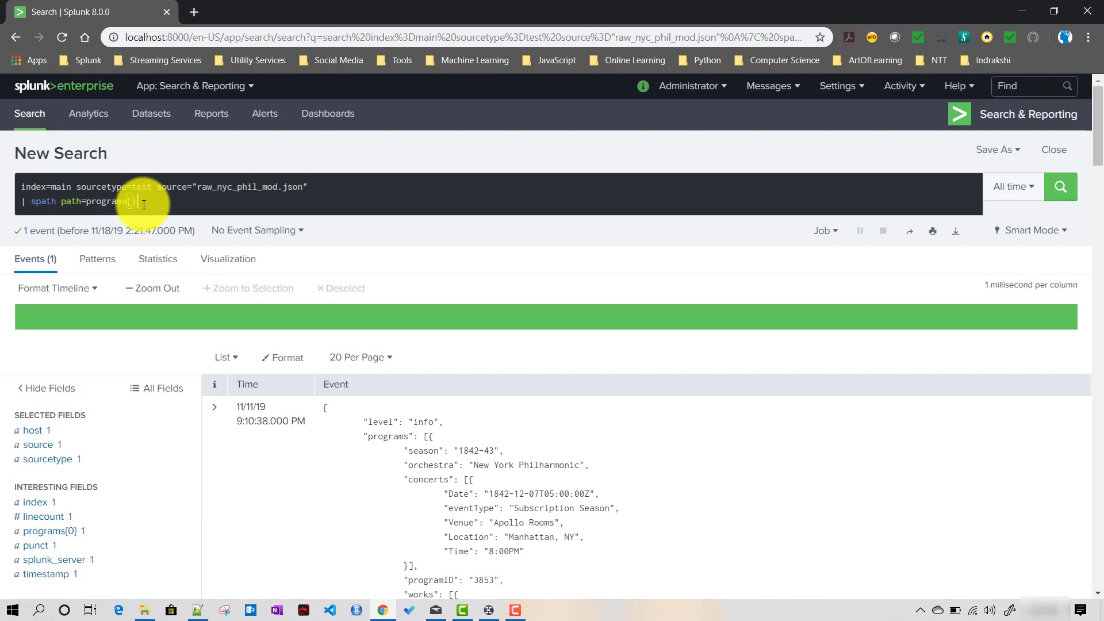
pyautogui.click(144, 205)
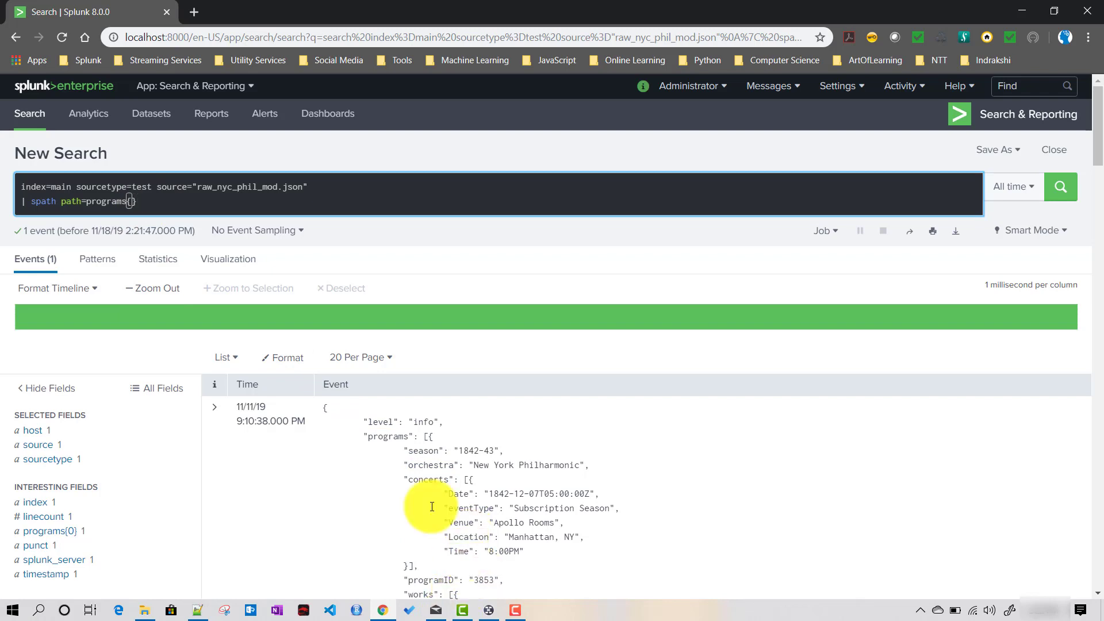
pyautogui.write('.')
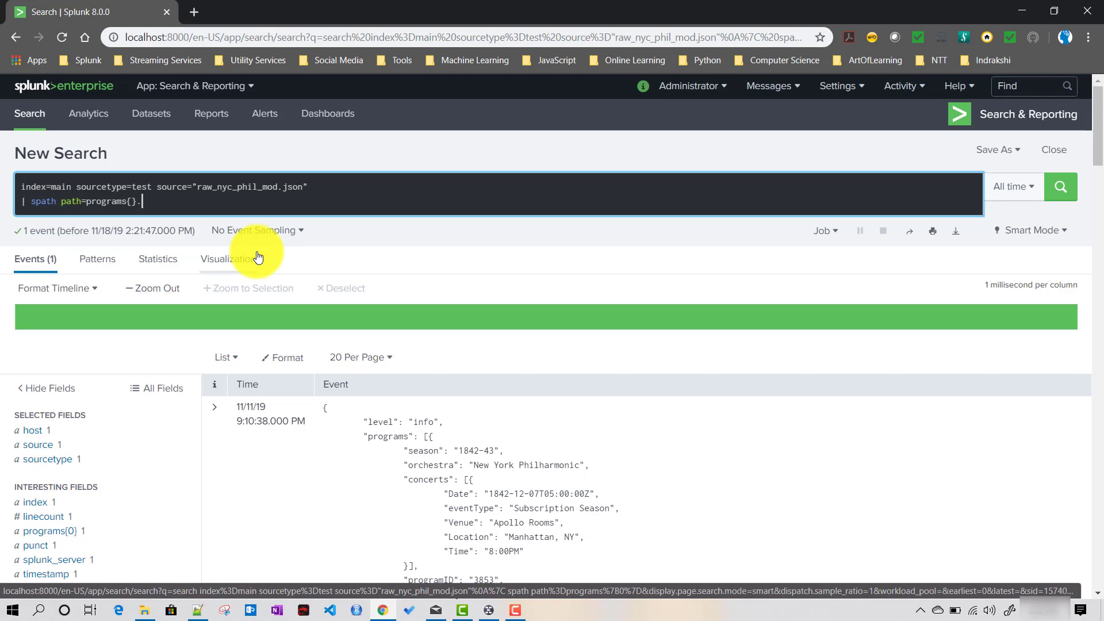
pyautogui.write('seas')
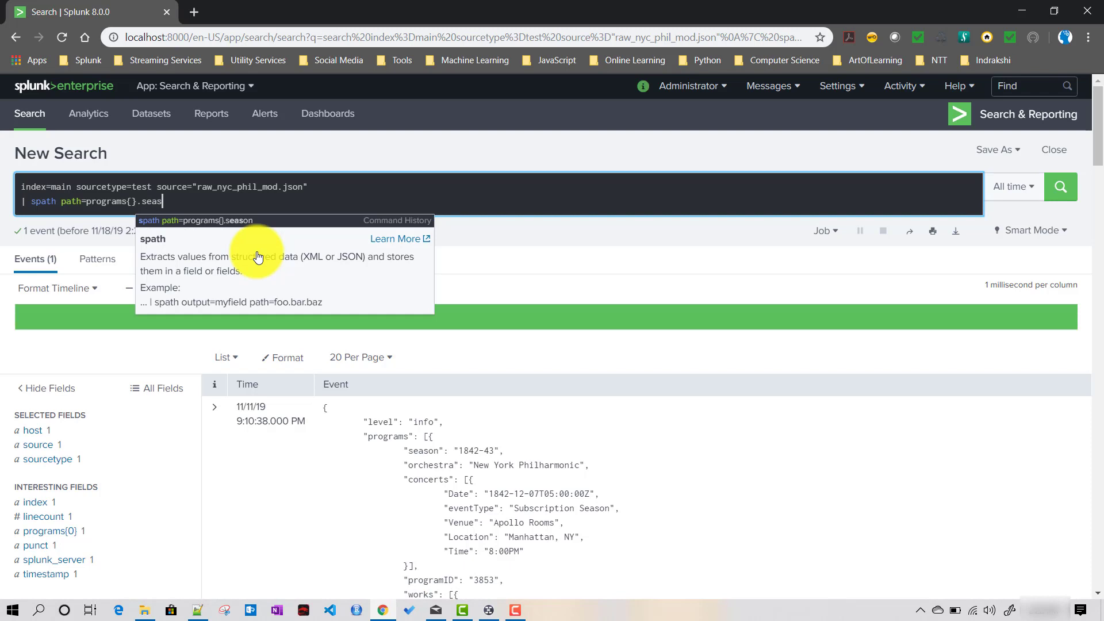
pyautogui.write('on')
pyautogui.press('Return')
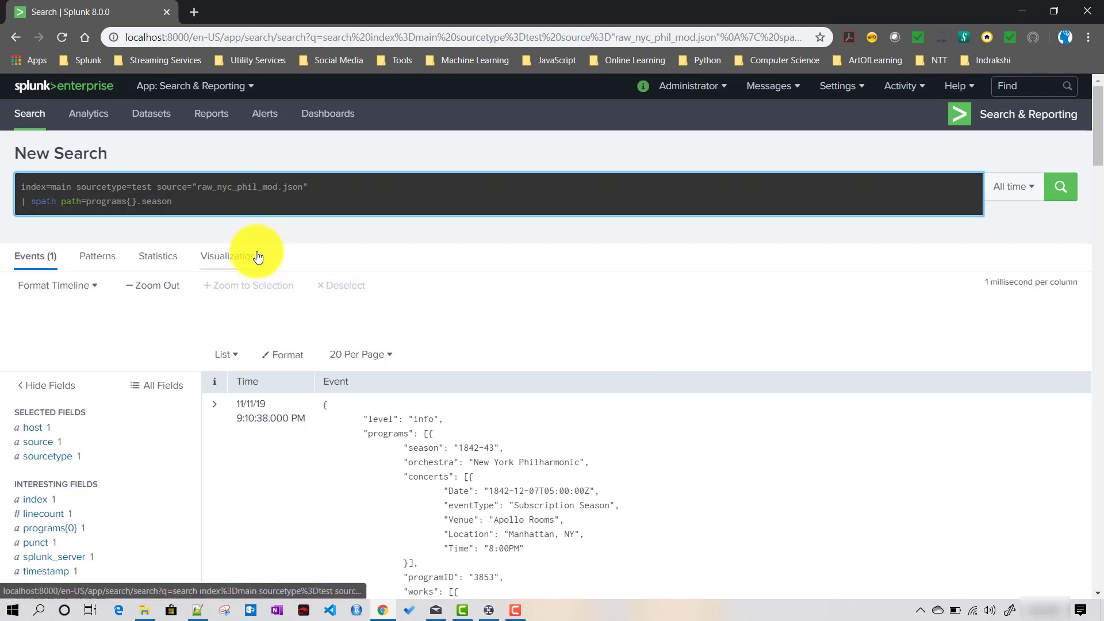
# Open the values of the programs{}.season field and highlight the matching path in the query.
pyautogui.scroll(-1, 219, 370)
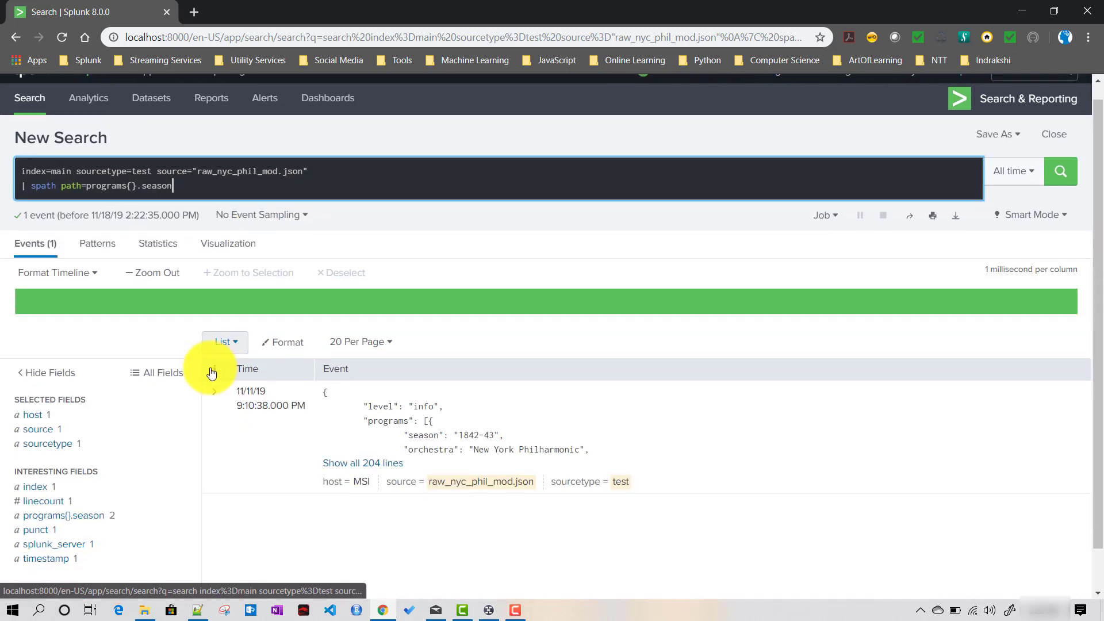
pyautogui.click(74, 475)
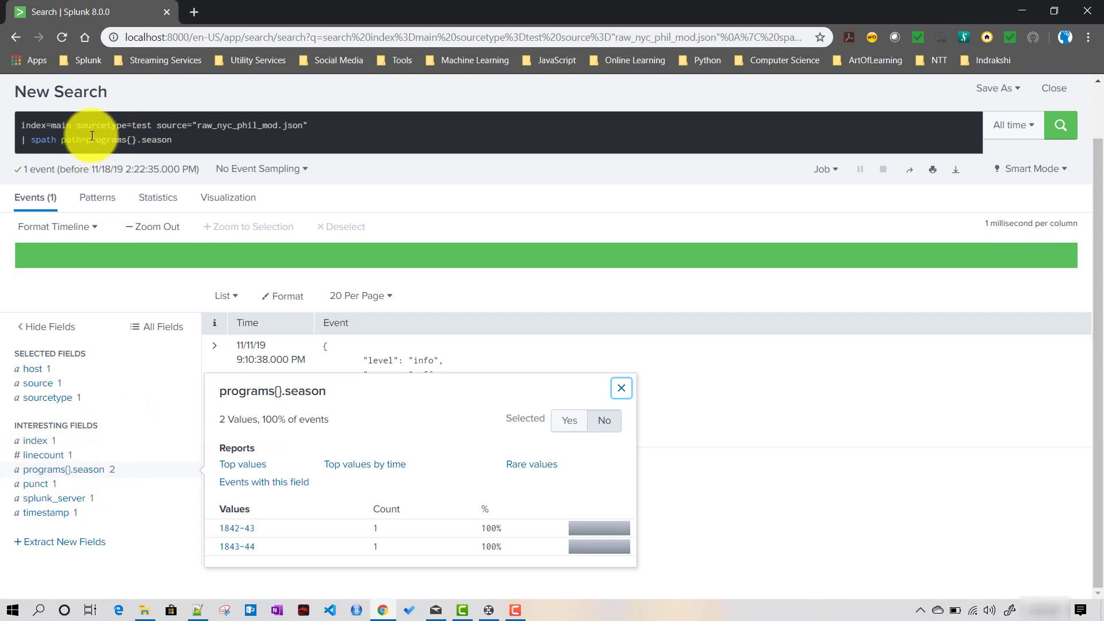
pyautogui.moveTo(87, 140); pyautogui.dragTo(174, 145)
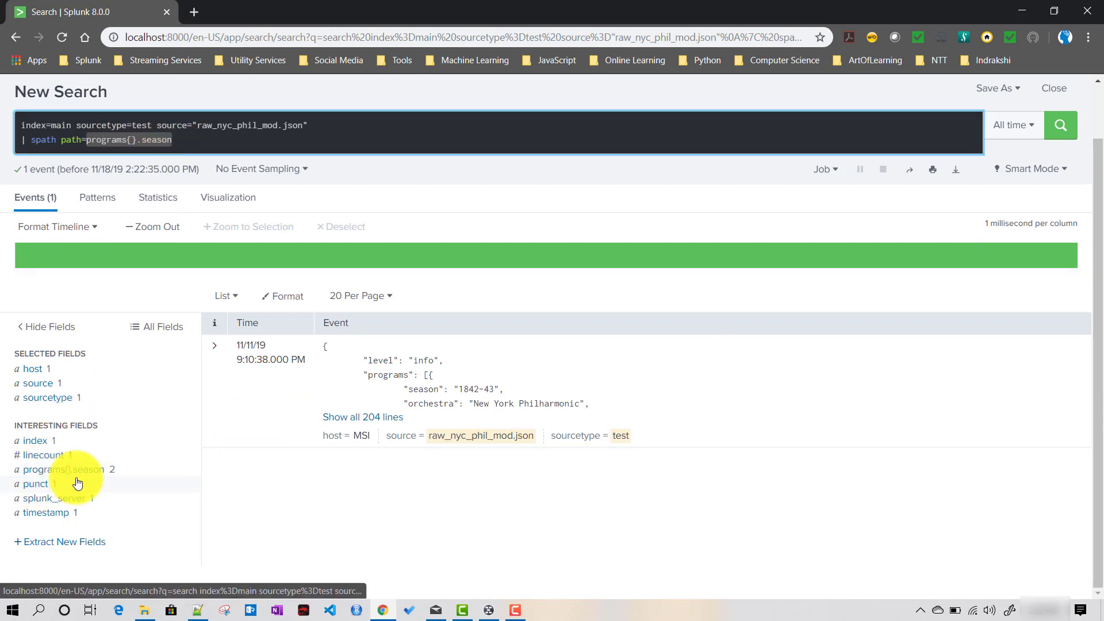
# Add output=season to the spath command and run the search.
pyautogui.click(205, 146)
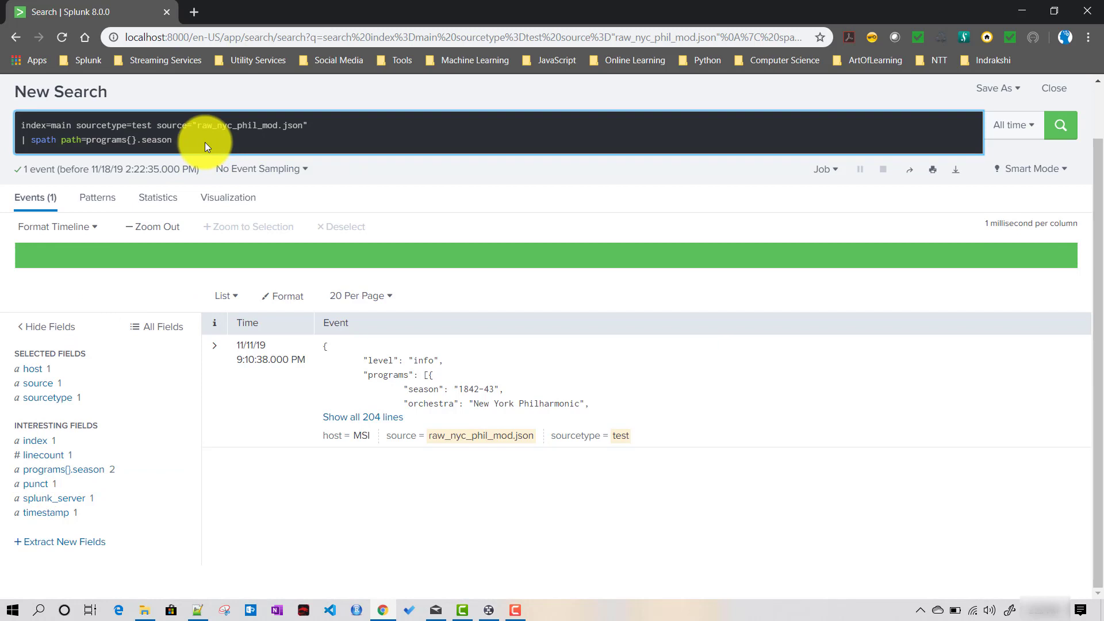
pyautogui.write('o')
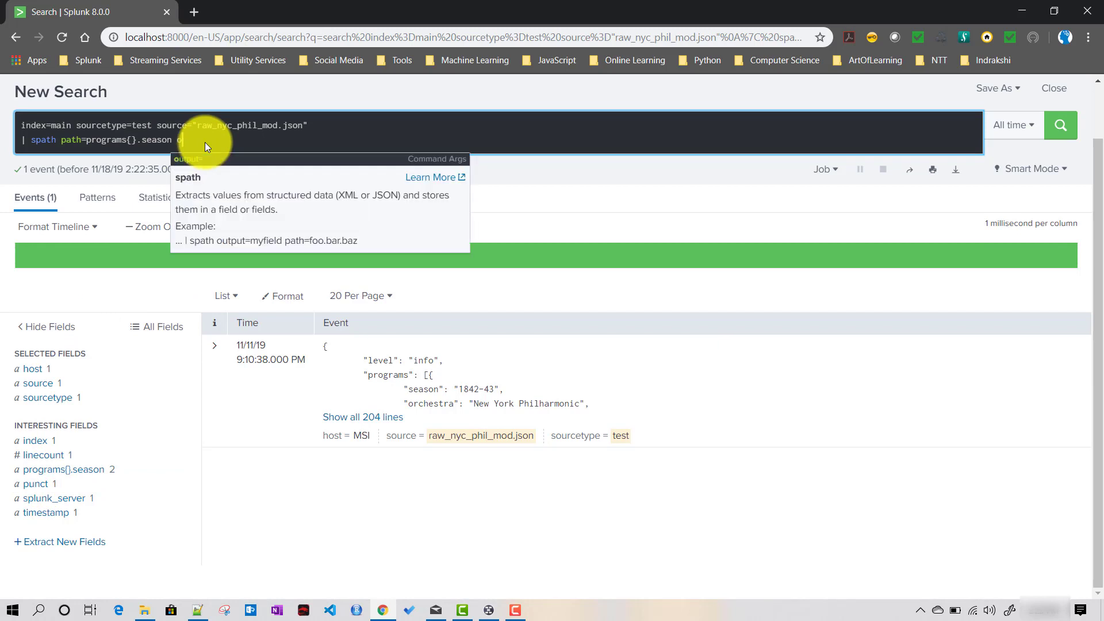
pyautogui.write('utput=')
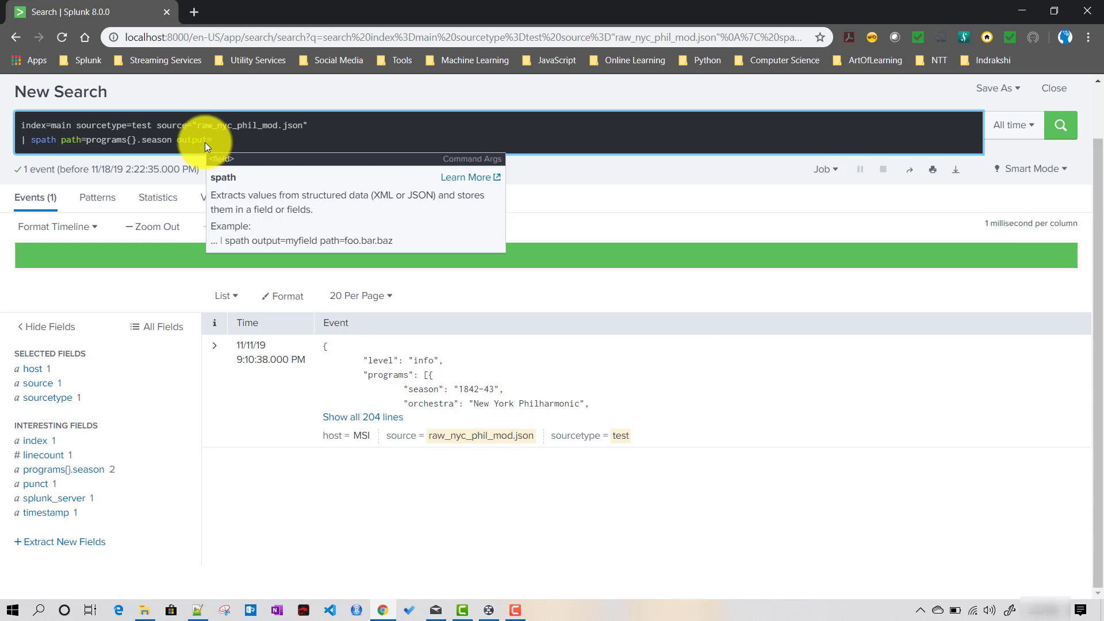
pyautogui.write('sea')
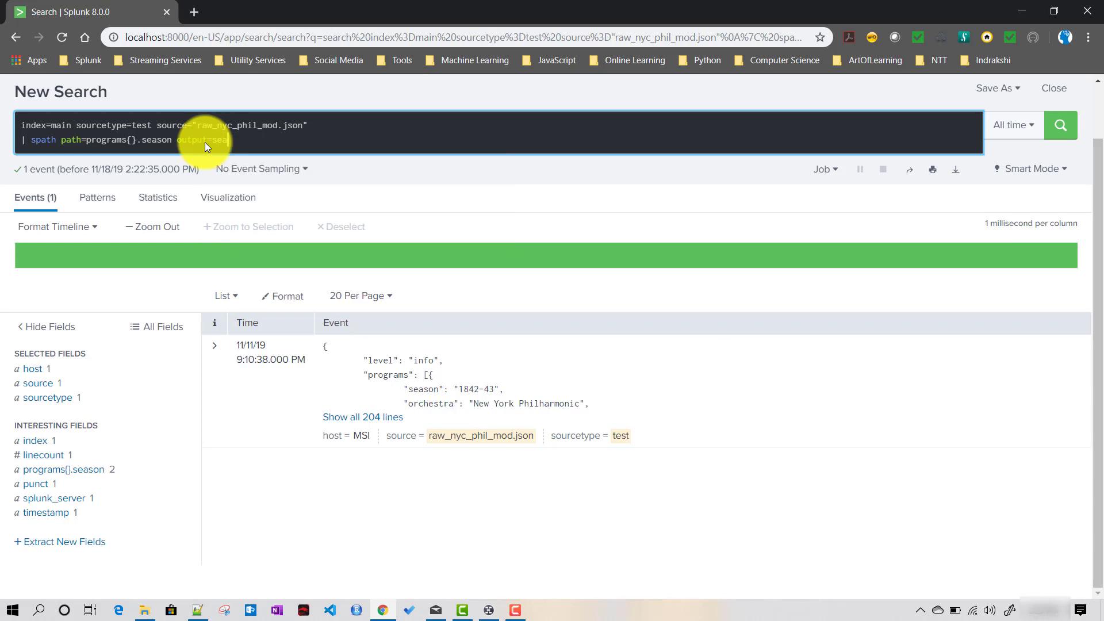
pyautogui.write('son')
pyautogui.press('Return')
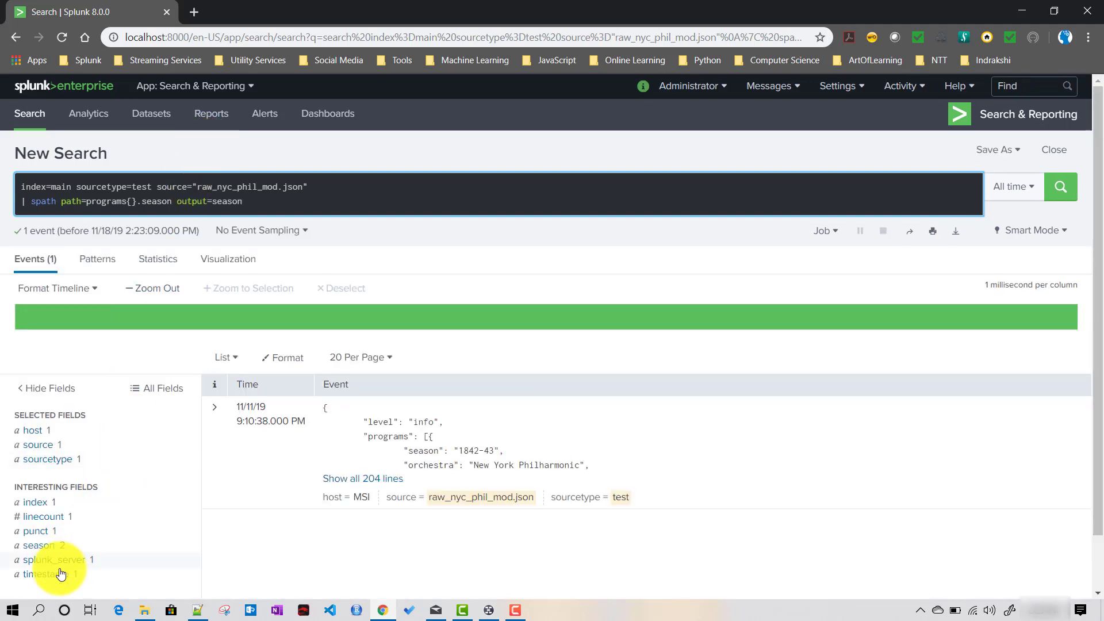
# Open the values of the season field, look at them, and return to the query.
pyautogui.click(47, 548)
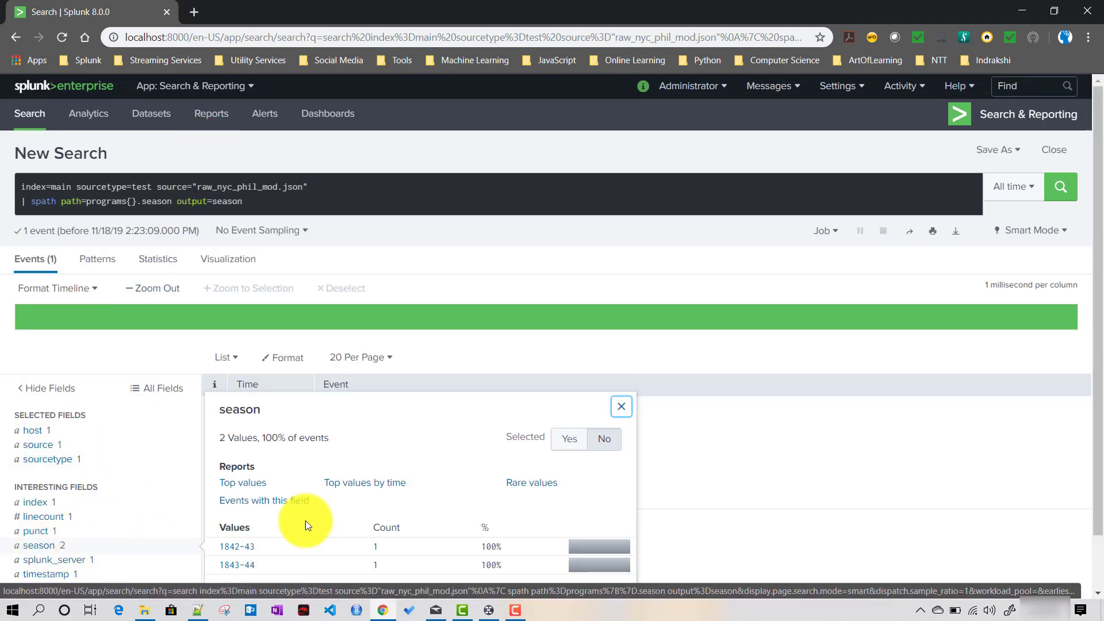
pyautogui.click(271, 199)
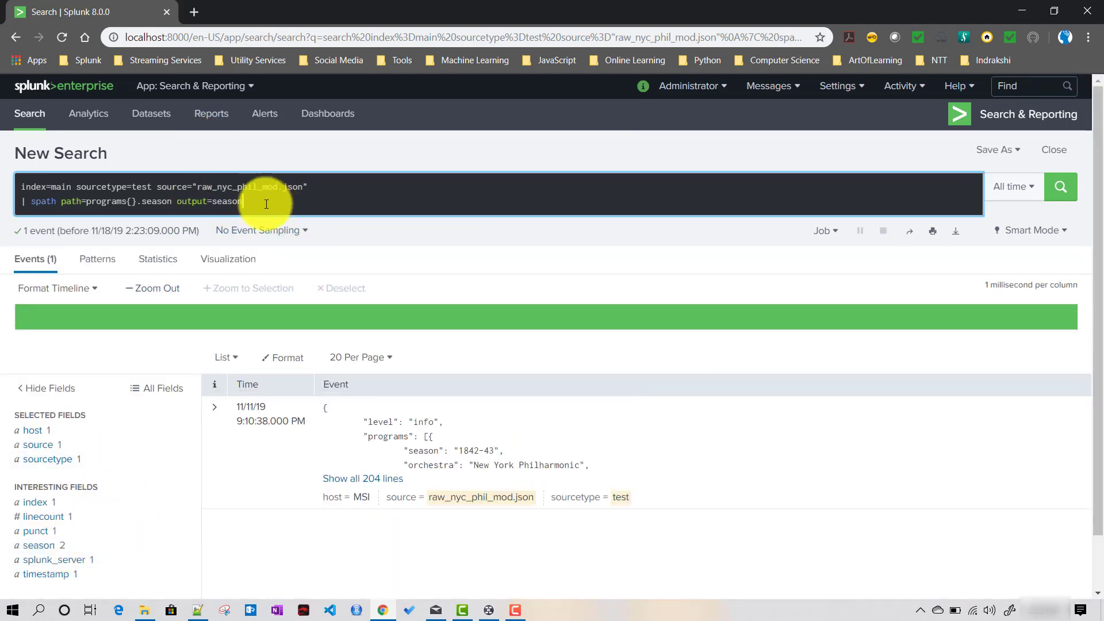
pyautogui.click(184, 204)
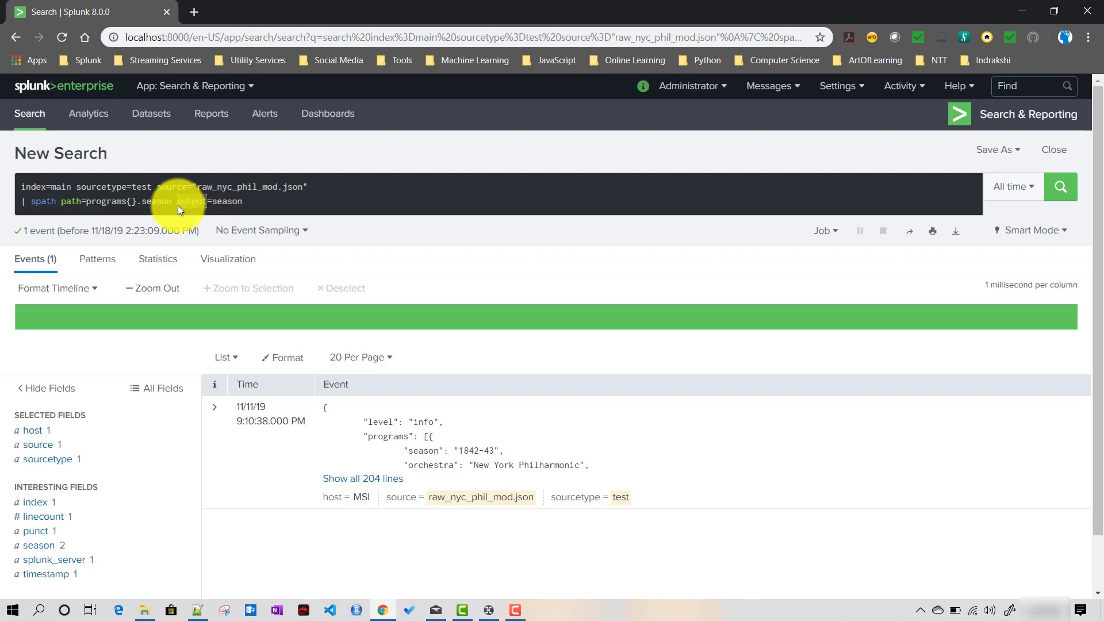
# Remove output=season from the spath command and rerun the search.
pyautogui.moveTo(178, 204); pyautogui.dragTo(259, 201)
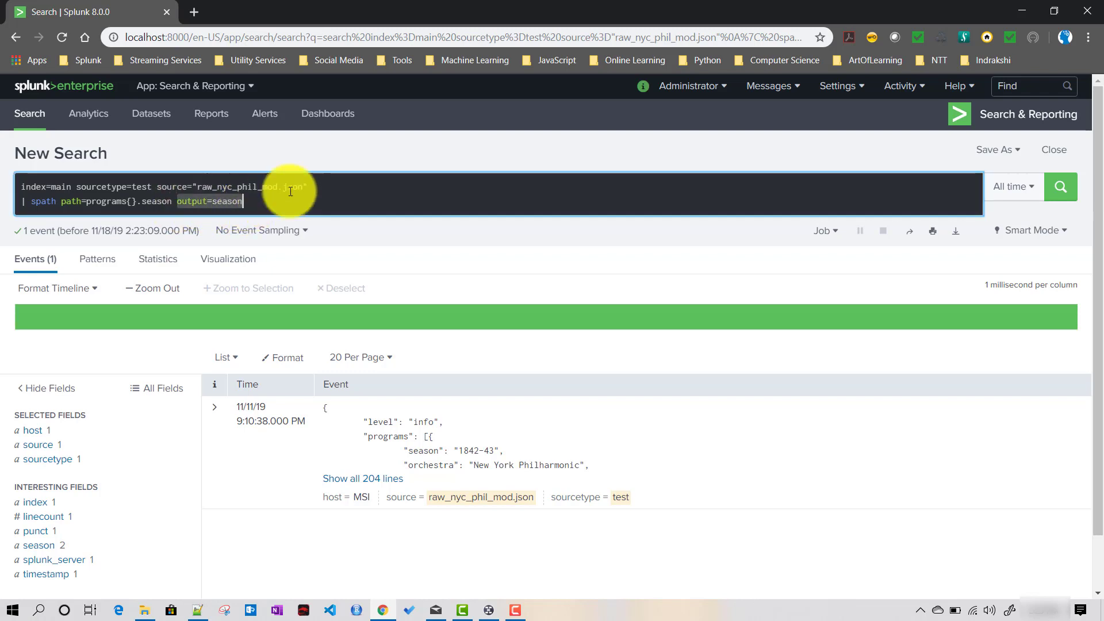
pyautogui.press('BackSpace')
pyautogui.press('BackSpace')
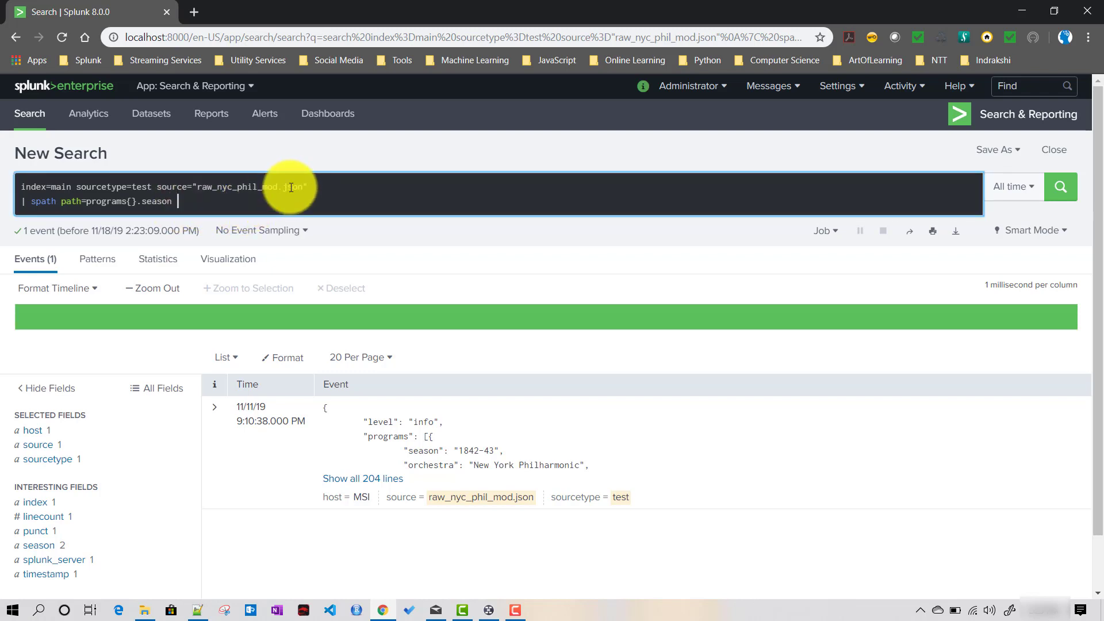
pyautogui.press('Return')
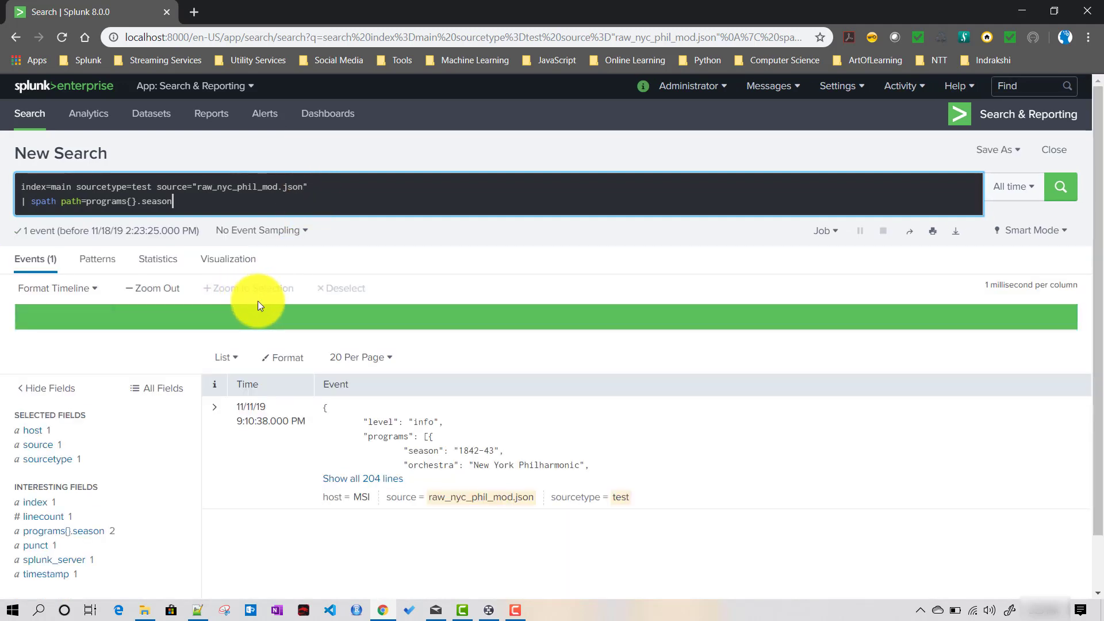
# Switch to raw_nyc_phil_mod.json in Notepad++ and highlight the season key of the first programs element.
pyautogui.scroll(-1, 35, 489)
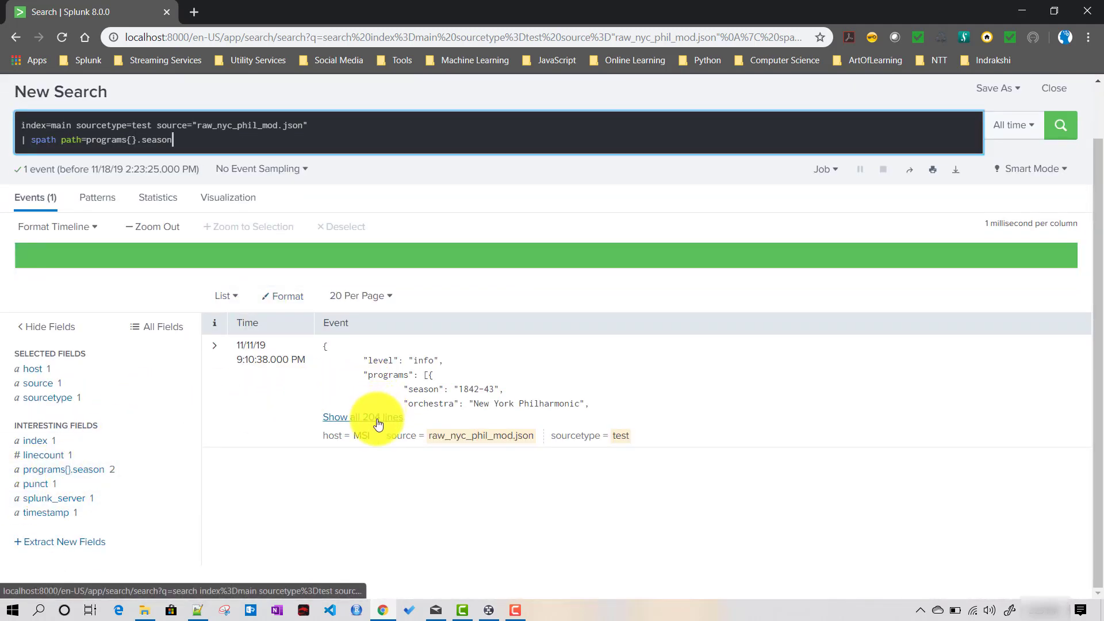
pyautogui.click(194, 608)
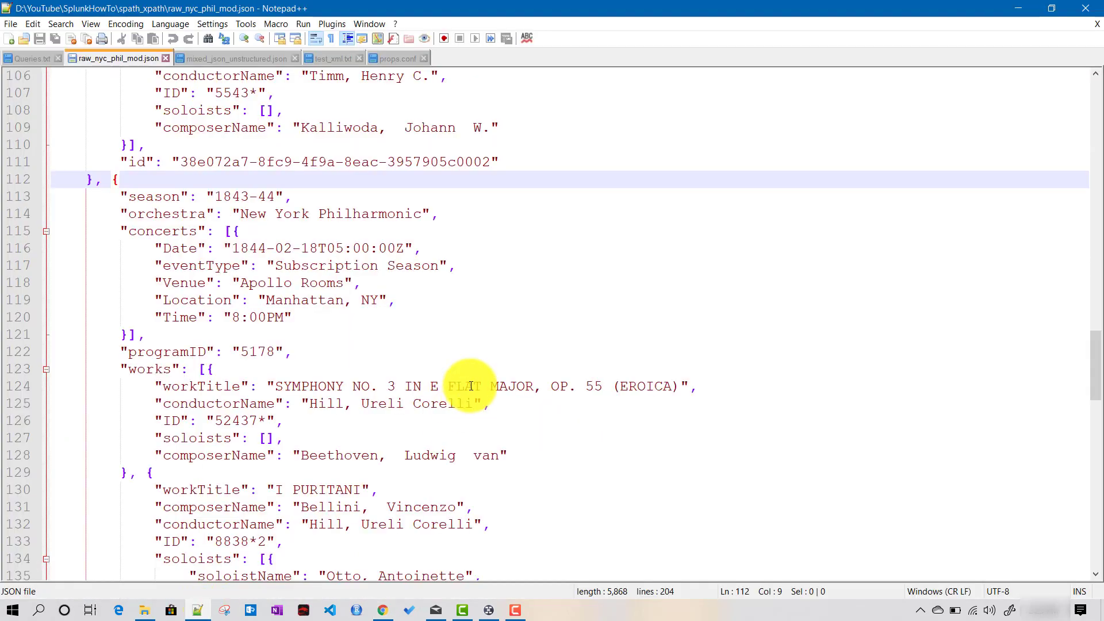
pyautogui.scroll(13, 474, 379)
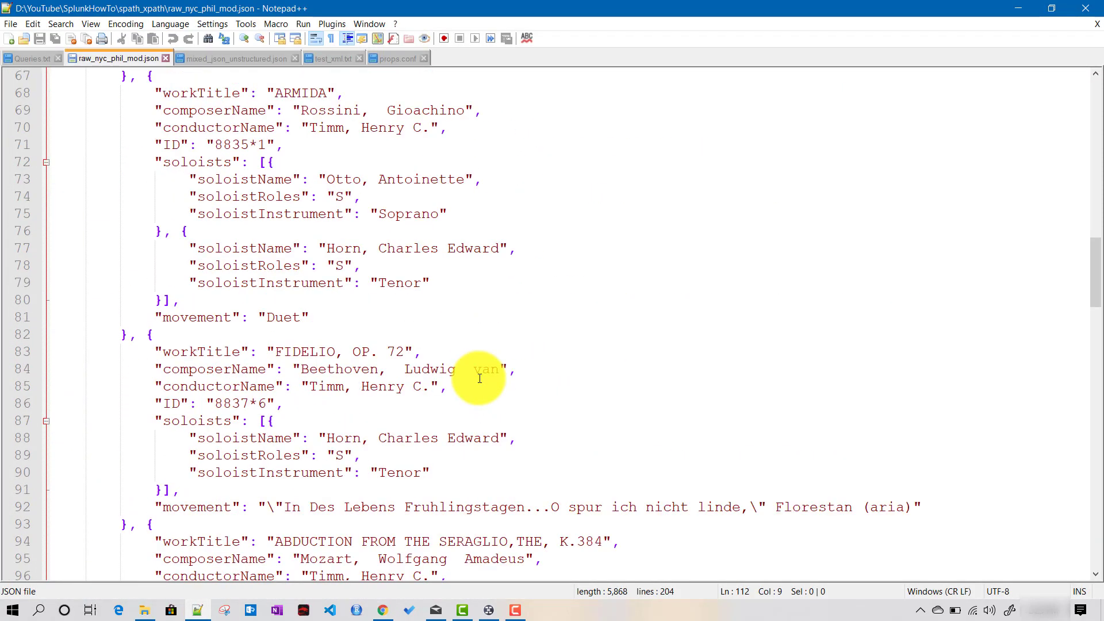
pyautogui.scroll(20, 480, 378)
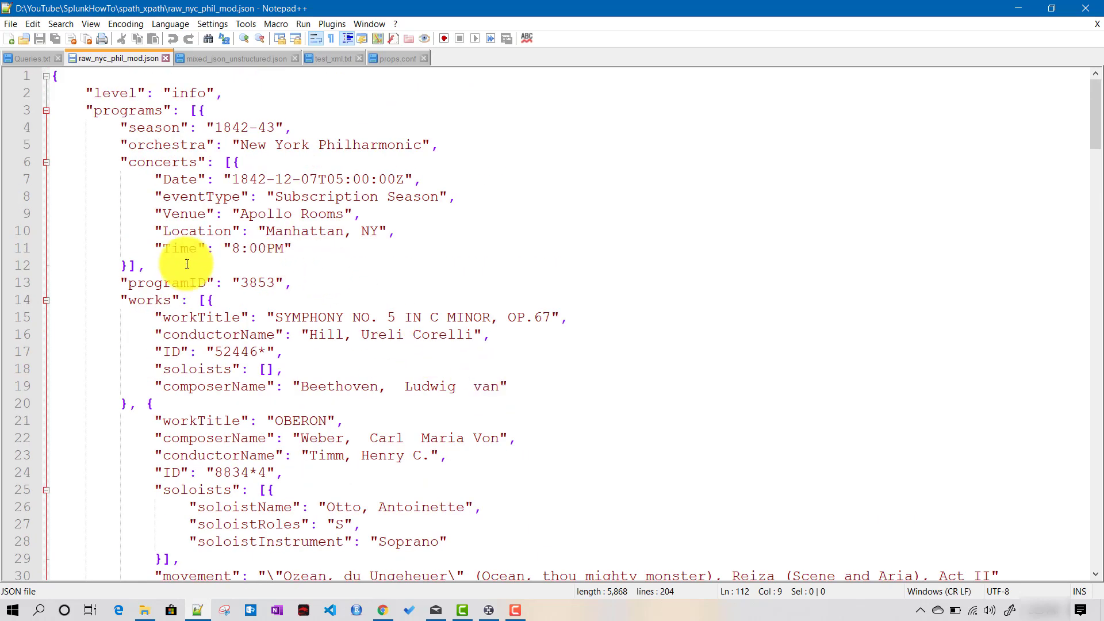
pyautogui.doubleClick(156, 127)
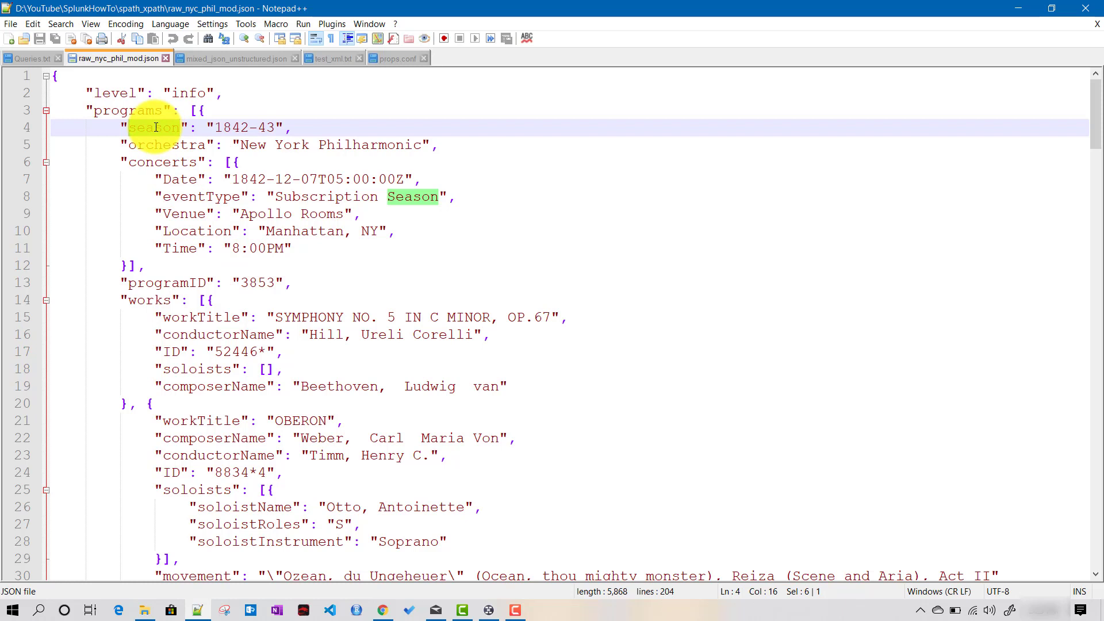
# Highlight the programs key, then the nested concerts key and its opening bracket in the JSON file.
pyautogui.doubleClick(124, 109)
pyautogui.click(164, 161)
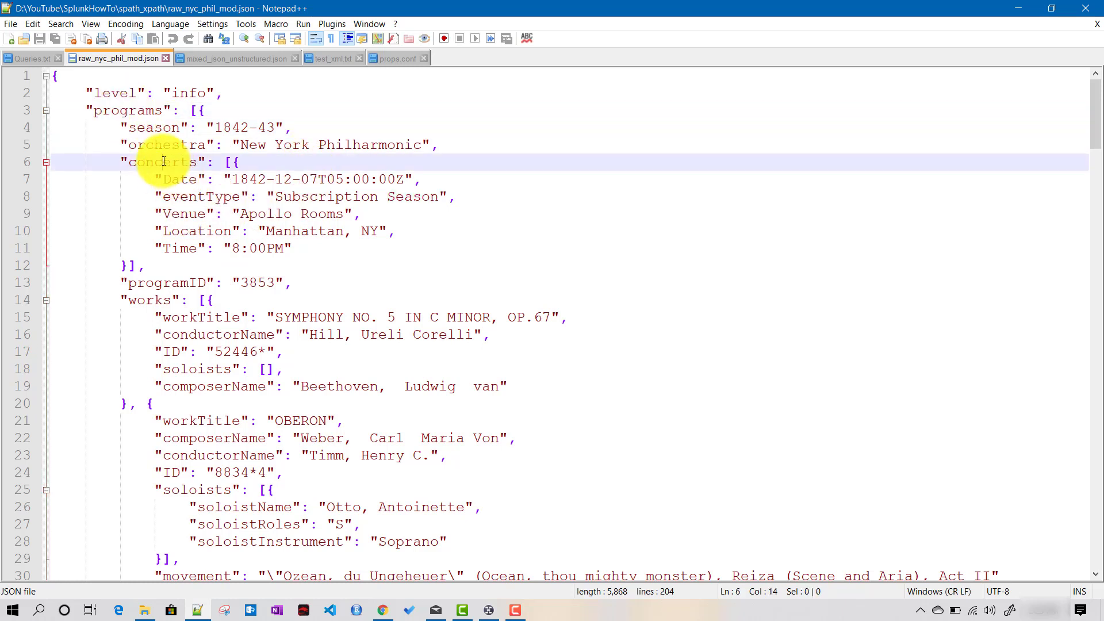
pyautogui.doubleClick(164, 162)
pyautogui.click(235, 158)
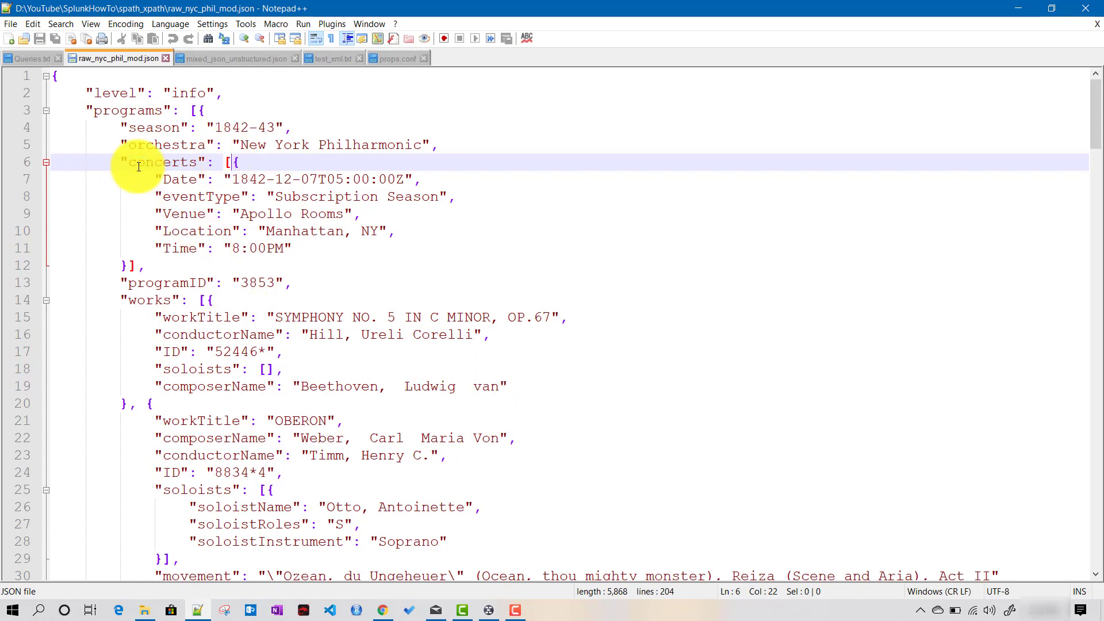
# Switch to Splunk, change the spath path to programs{}.concerts{} with all event lines shown for reference, and run the search.
pyautogui.click(381, 610)
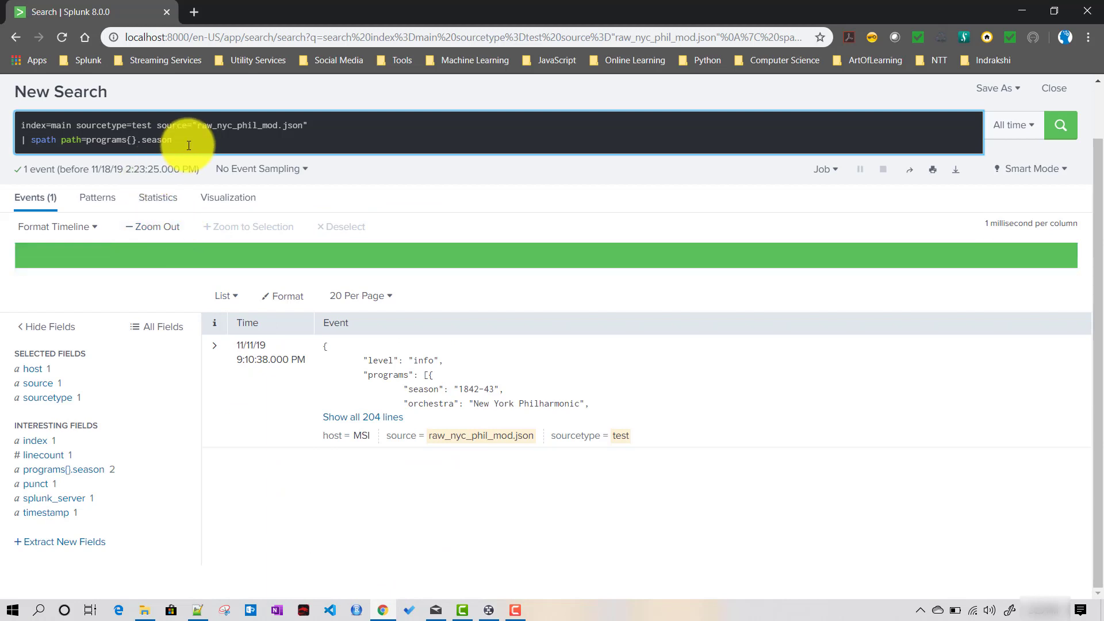
pyautogui.press('BackSpace')
pyautogui.press('BackSpace')
pyautogui.press('BackSpace')
pyautogui.press('BackSpace')
pyautogui.press('BackSpace')
pyautogui.press('BackSpace')
pyautogui.press('BackSpace')
pyautogui.click(352, 419)
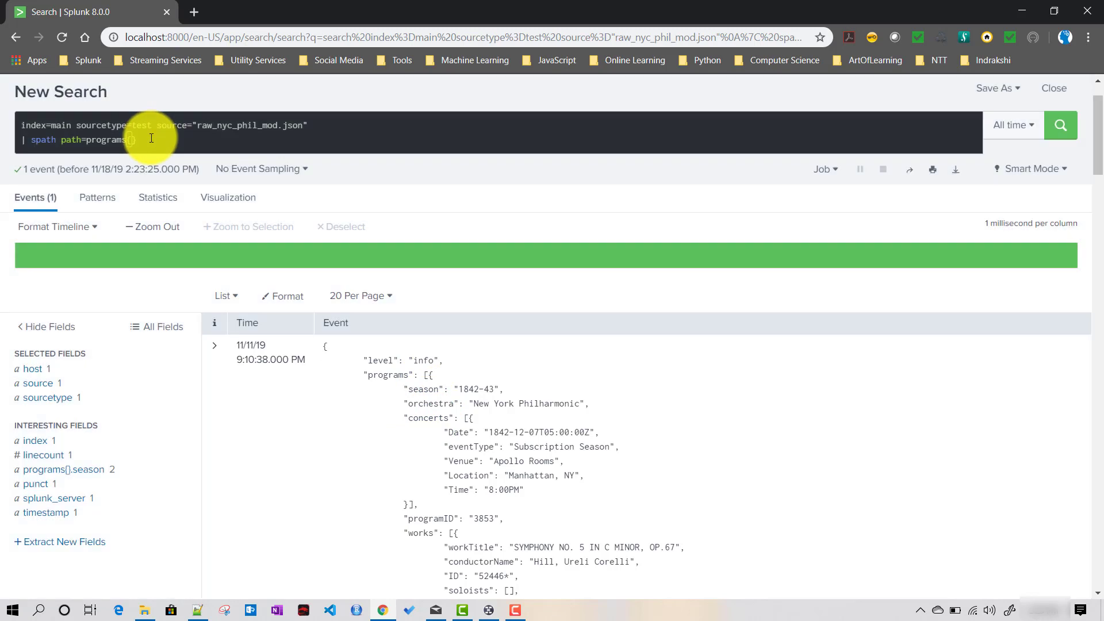
pyautogui.click(148, 142)
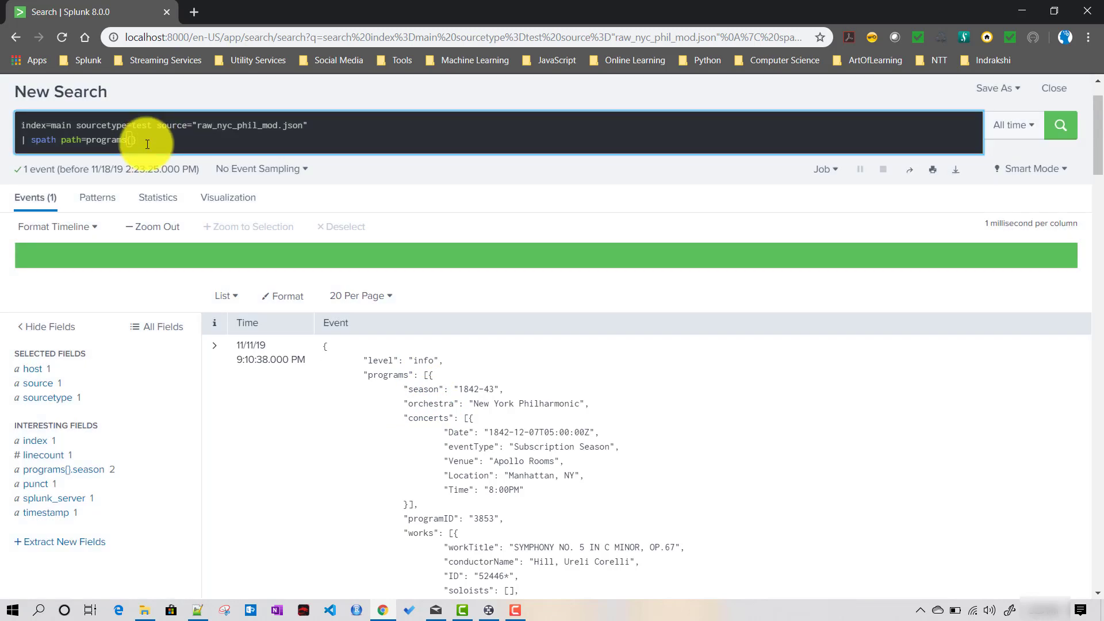
pyautogui.write('.con')
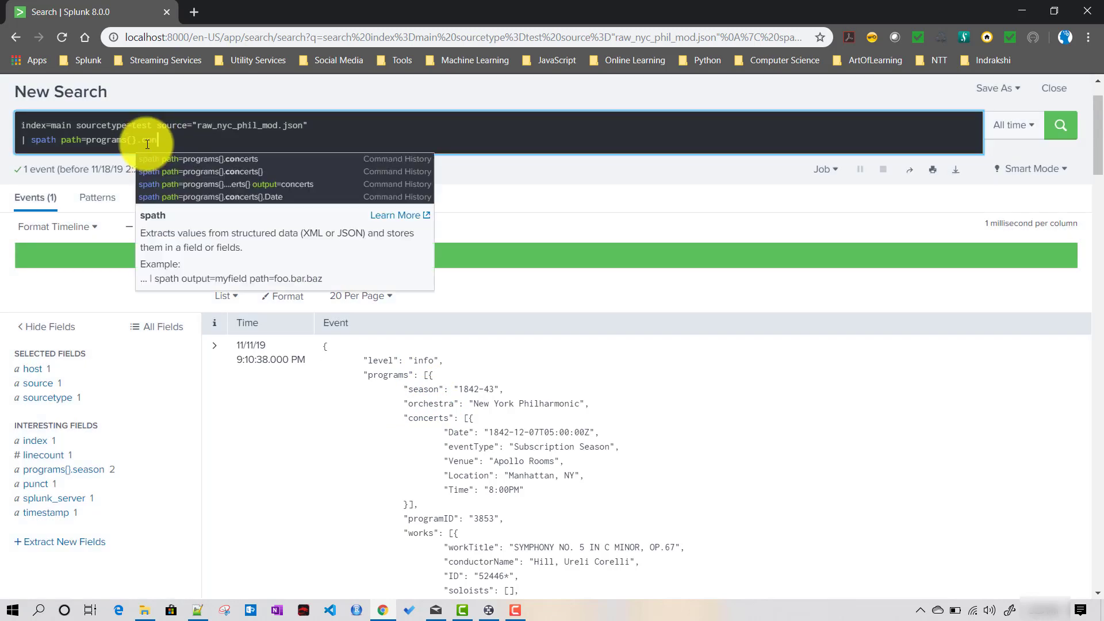
pyautogui.write('certs')
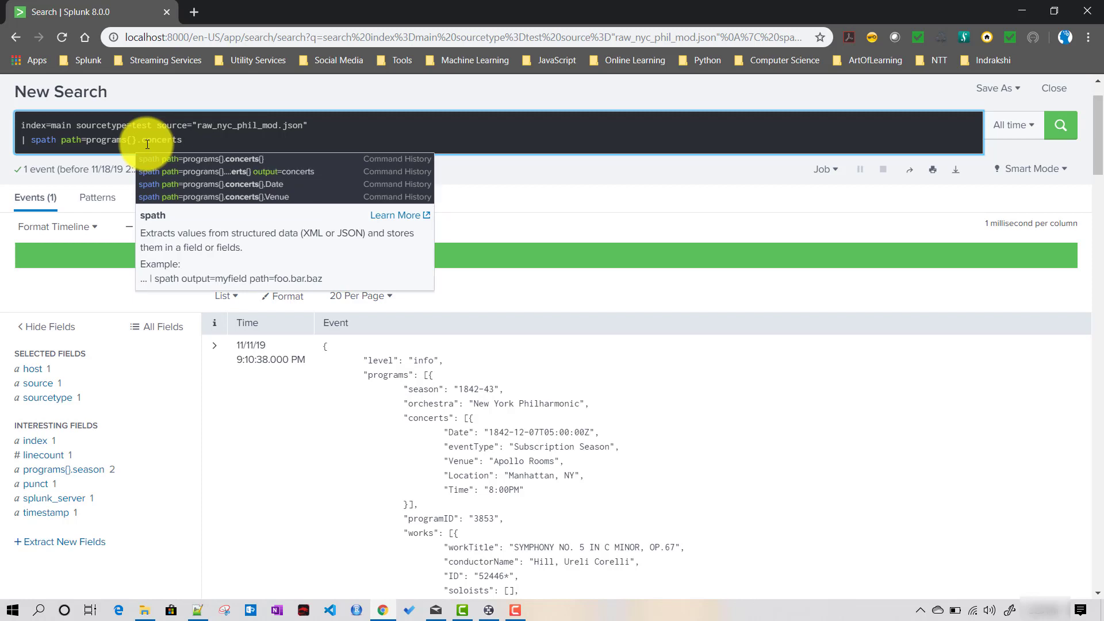
pyautogui.write('{}')
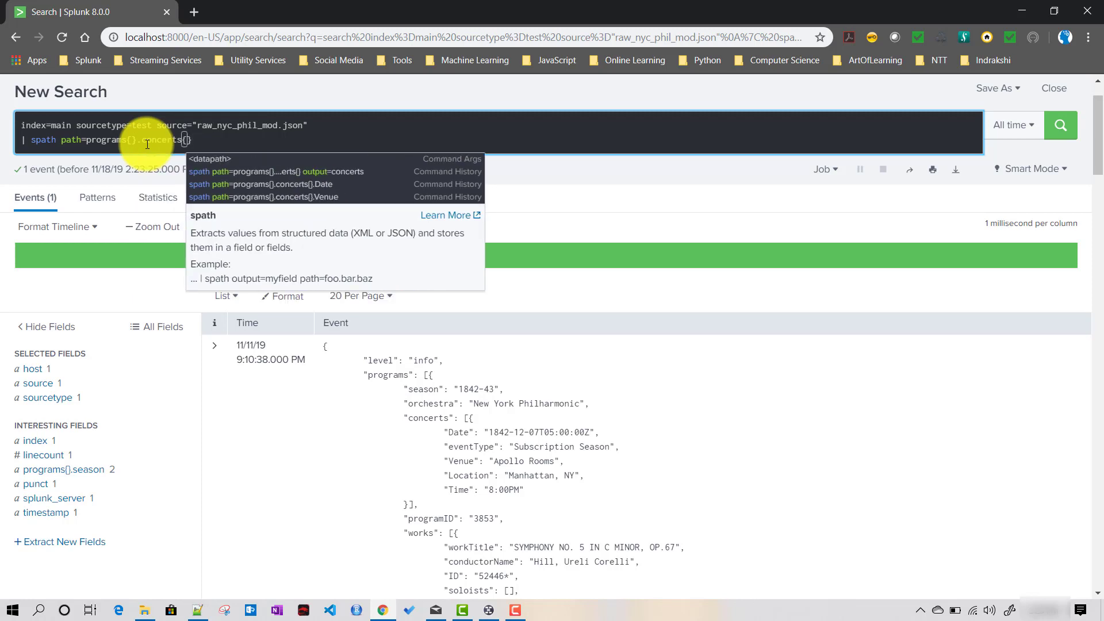
pyautogui.press('Return')
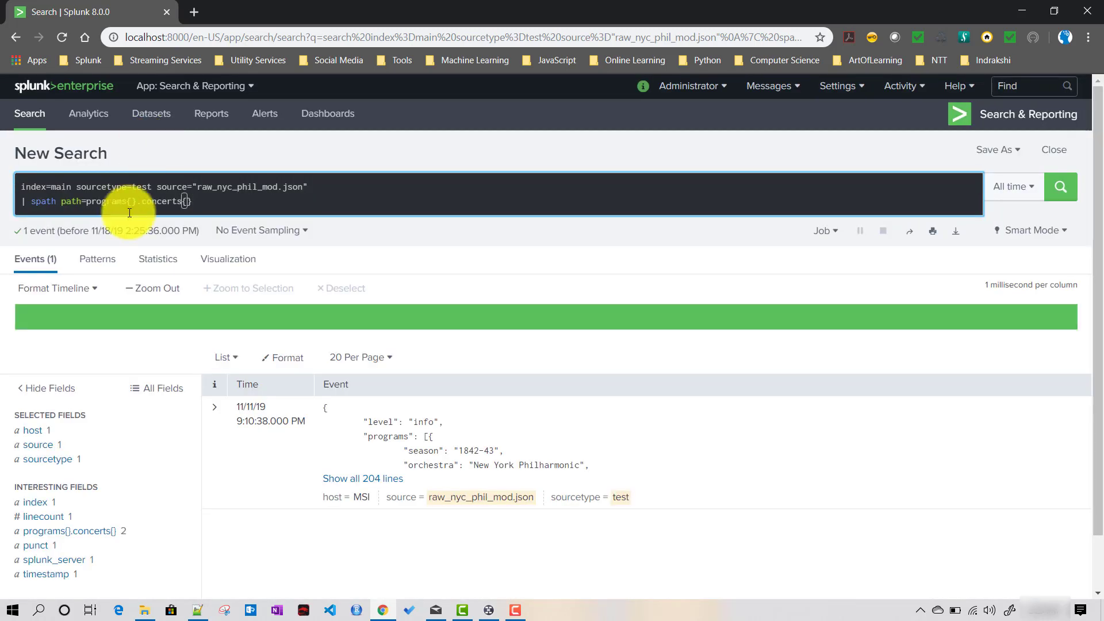
# Open the values of the programs{}.concerts{} field, examine them, and return to the query.
pyautogui.click(86, 531)
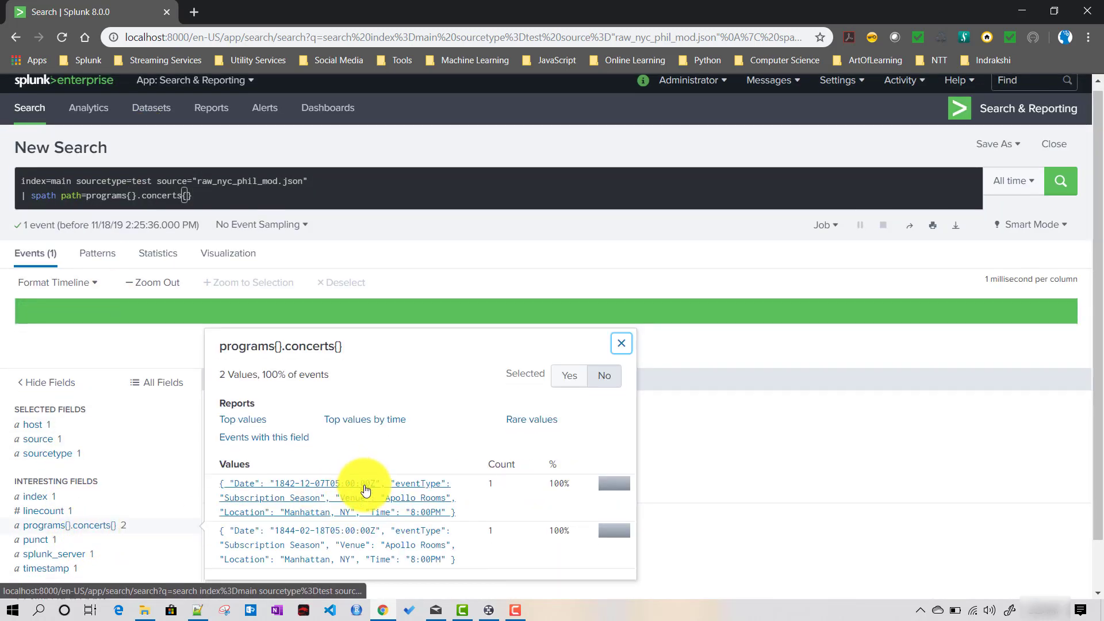
pyautogui.scroll(-1, 365, 490)
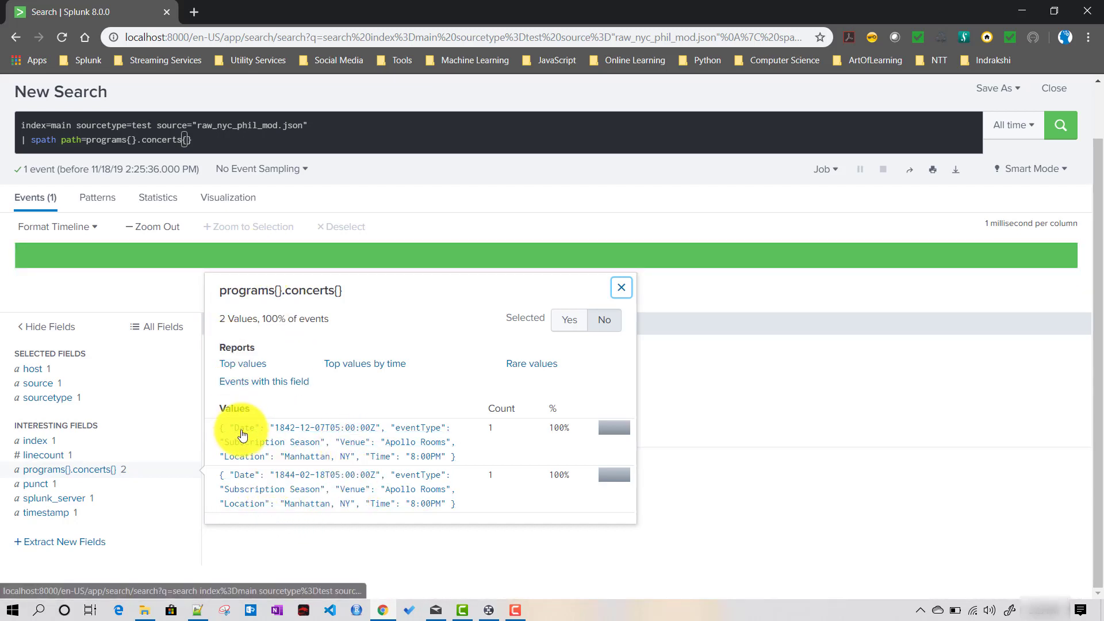
pyautogui.click(211, 145)
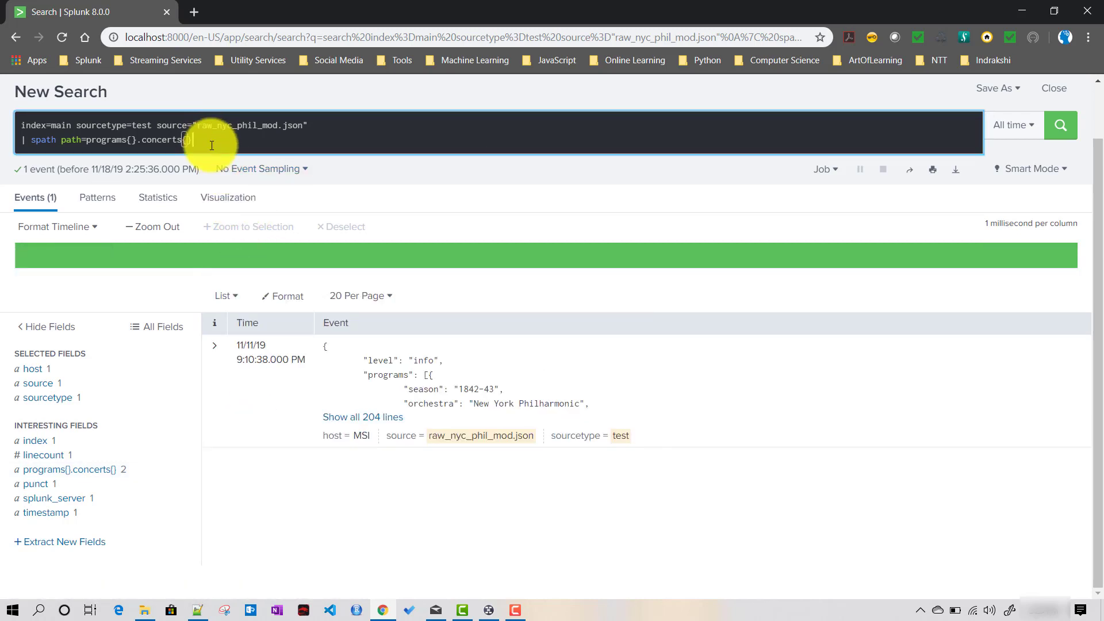
# Extend the spath path to programs{}.concerts{}.Date, compare it with the fully expanded event, and run the search.
pyautogui.write('.')
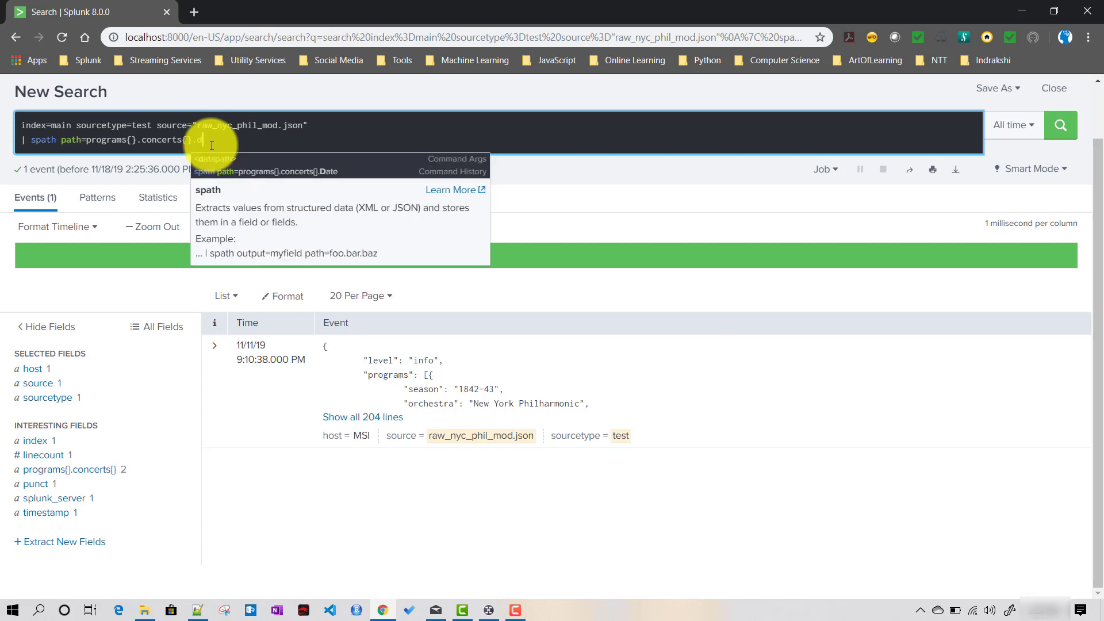
pyautogui.write('Date')
pyautogui.press('Escape')
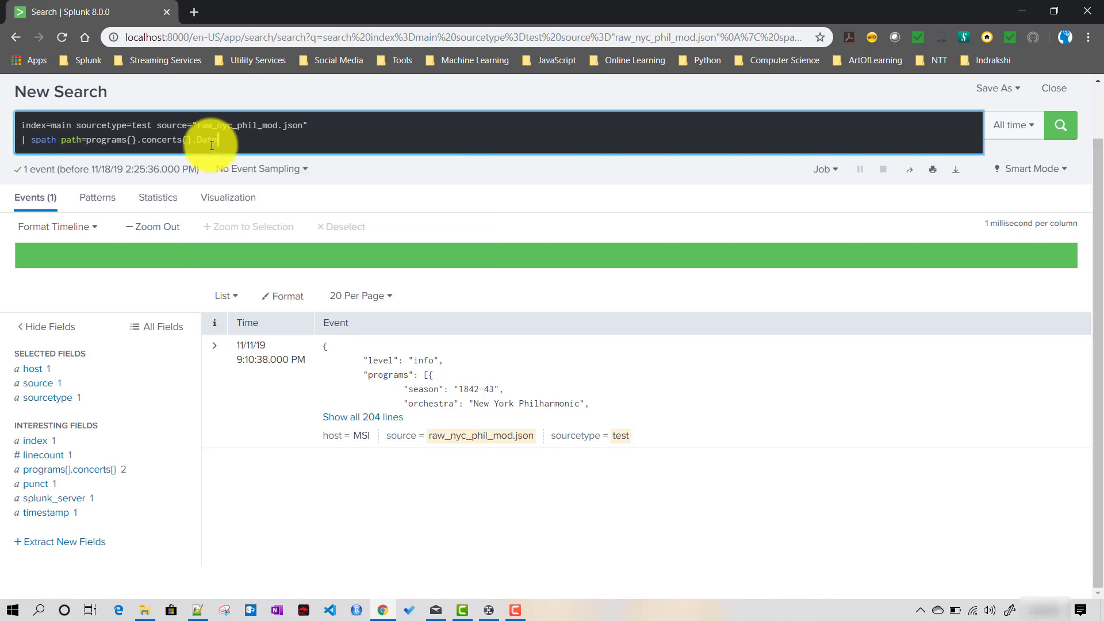
pyautogui.click(382, 418)
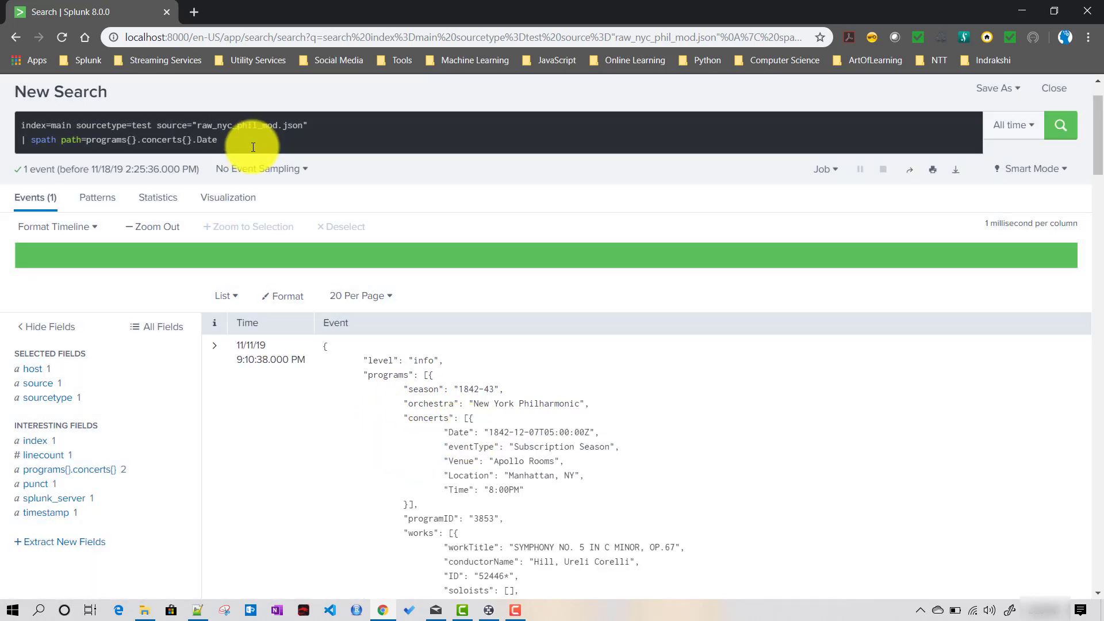
pyautogui.click(253, 148)
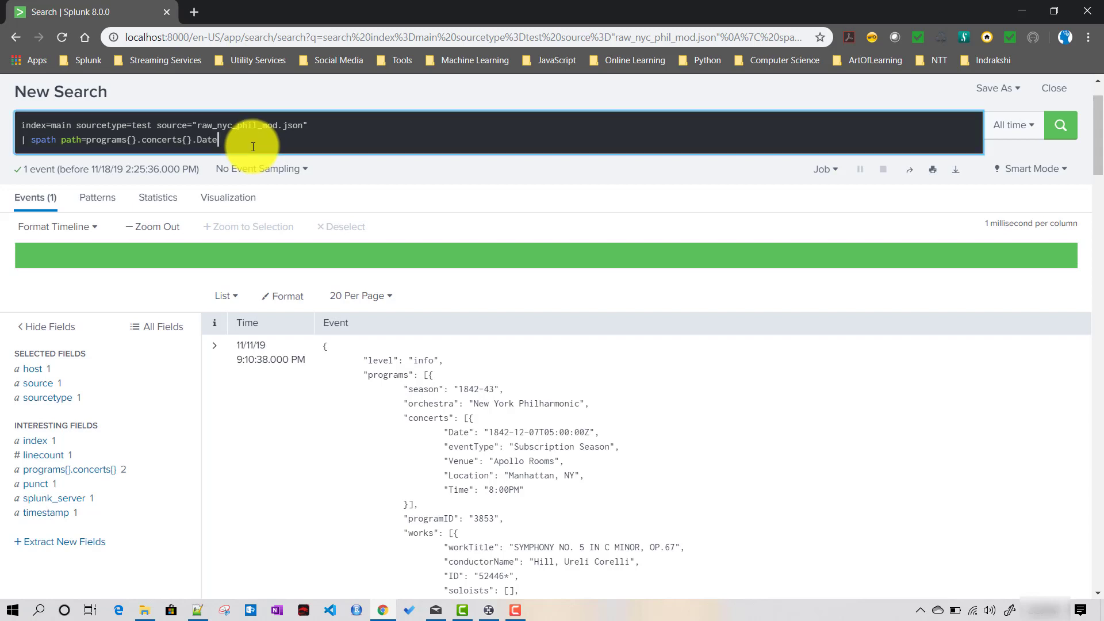
pyautogui.press('Return')
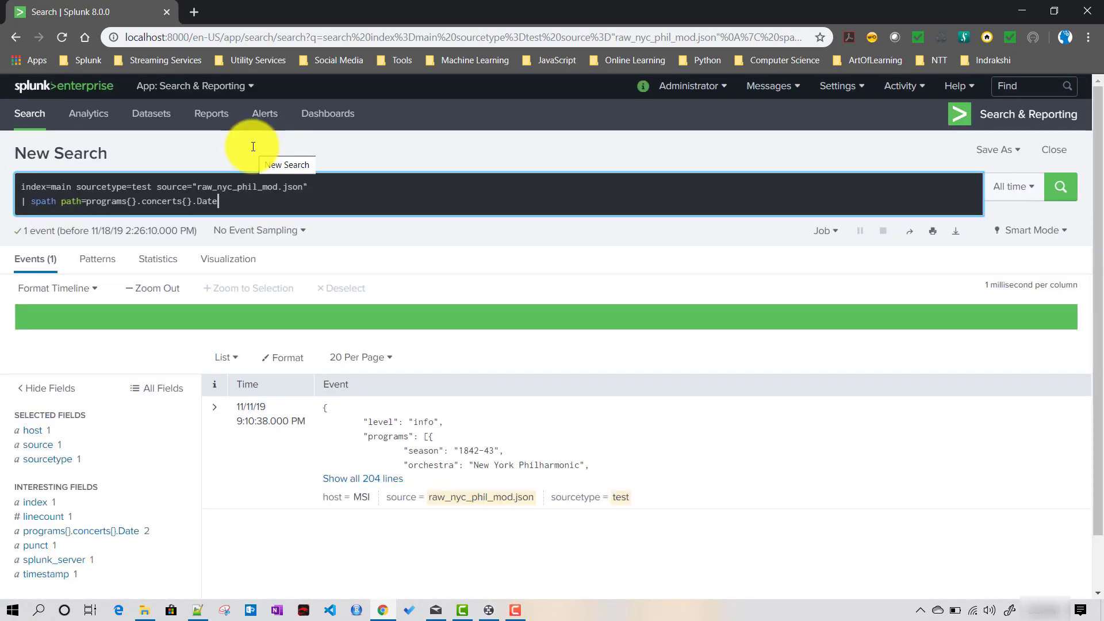
# Open the values of the programs{}.concerts{}.Date field, examine them, and return to the query.
pyautogui.click(118, 530)
pyautogui.scroll(-1, 374, 488)
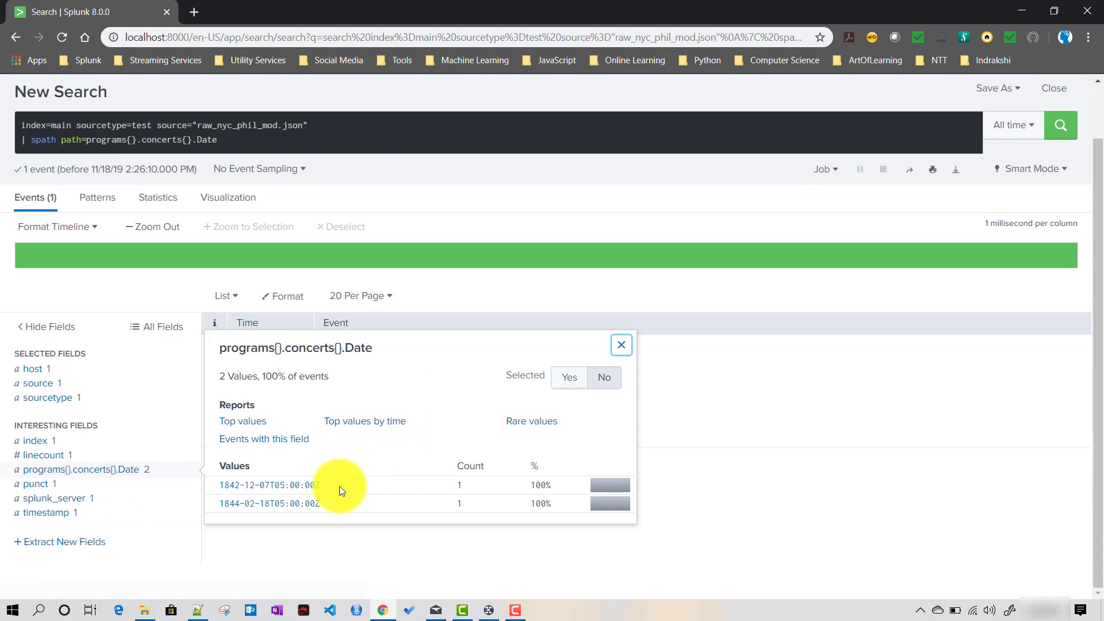
pyautogui.click(321, 141)
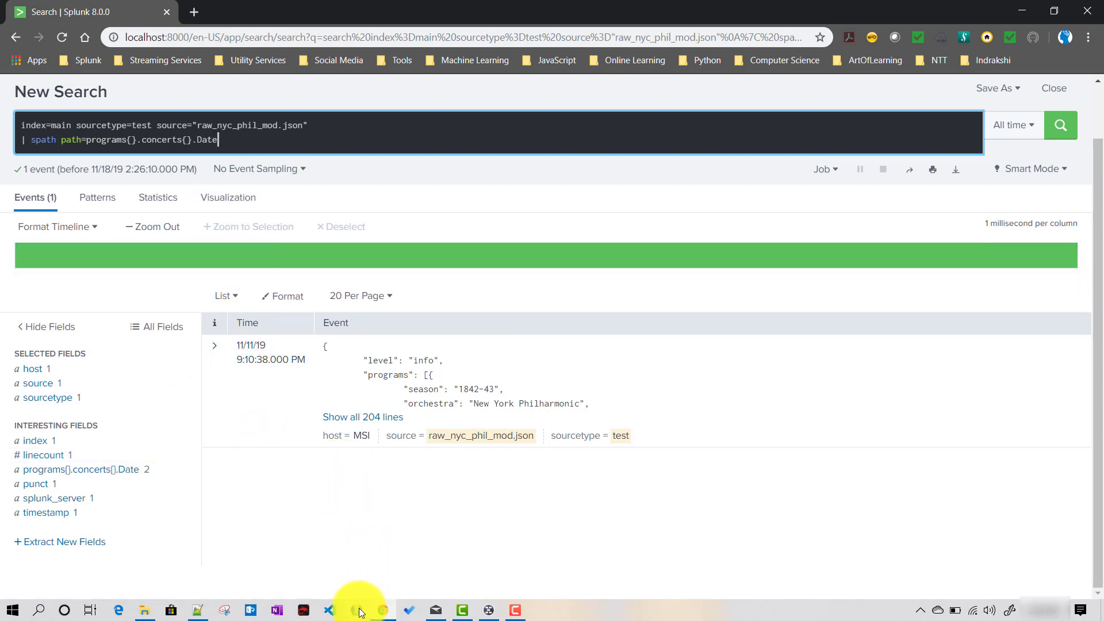
# Switch to raw_nyc_phil_mod.json in Notepad++ and highlight the works key and the workTitle key of its first element.
pyautogui.click(199, 610)
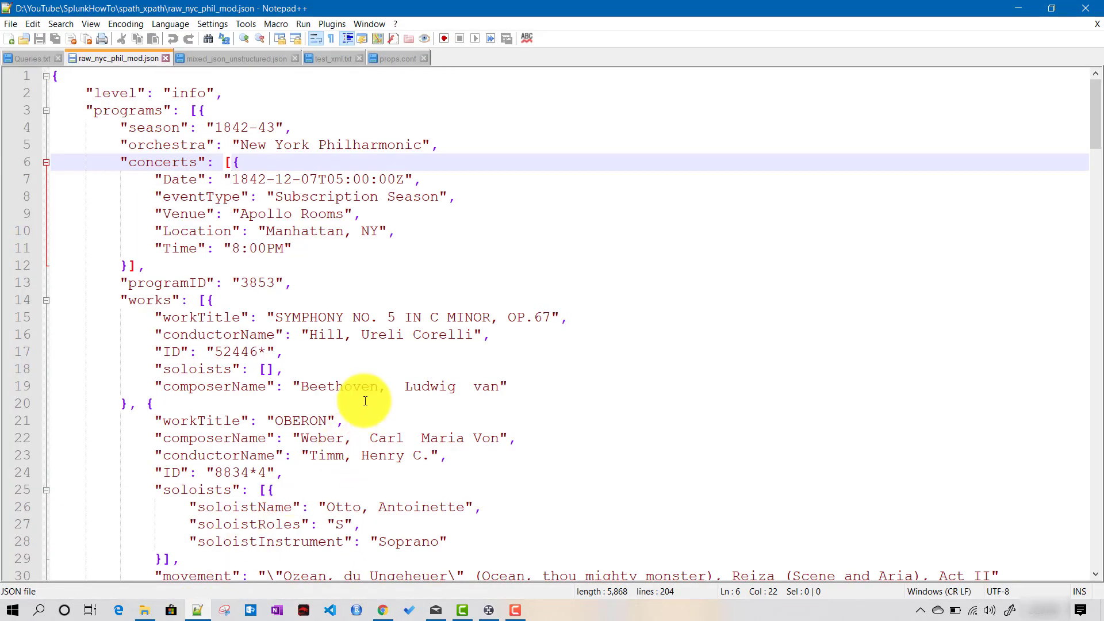
pyautogui.doubleClick(141, 299)
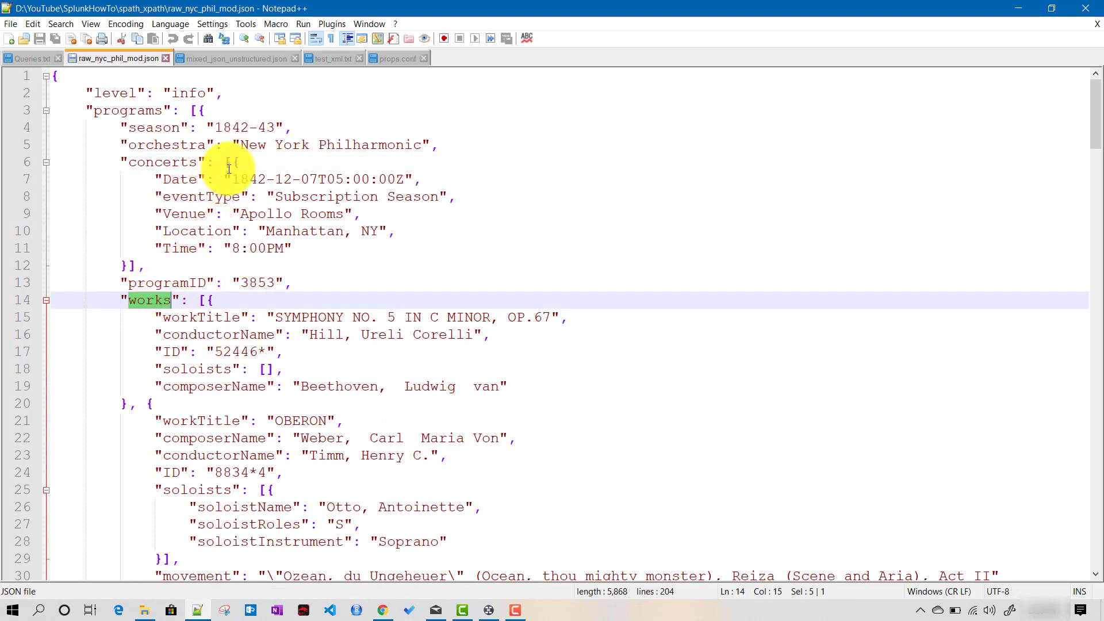
pyautogui.scroll(-1, 214, 331)
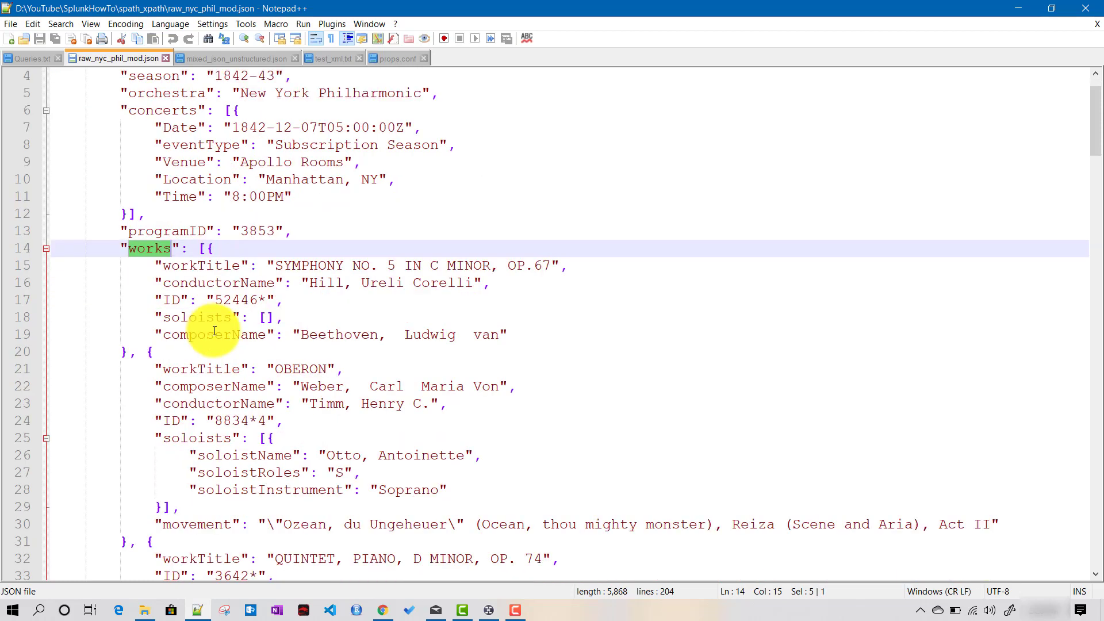
pyautogui.doubleClick(198, 267)
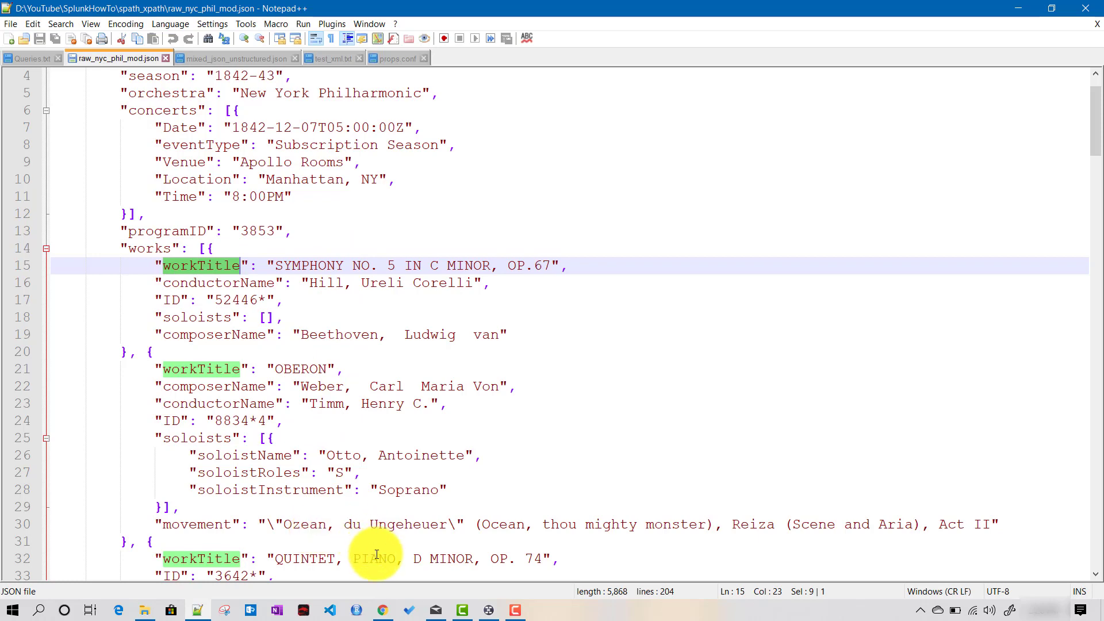
# Switch to Splunk and replace concerts{}.Date in the spath path with works{}., checking the works key in the JSON file.
pyautogui.click(383, 610)
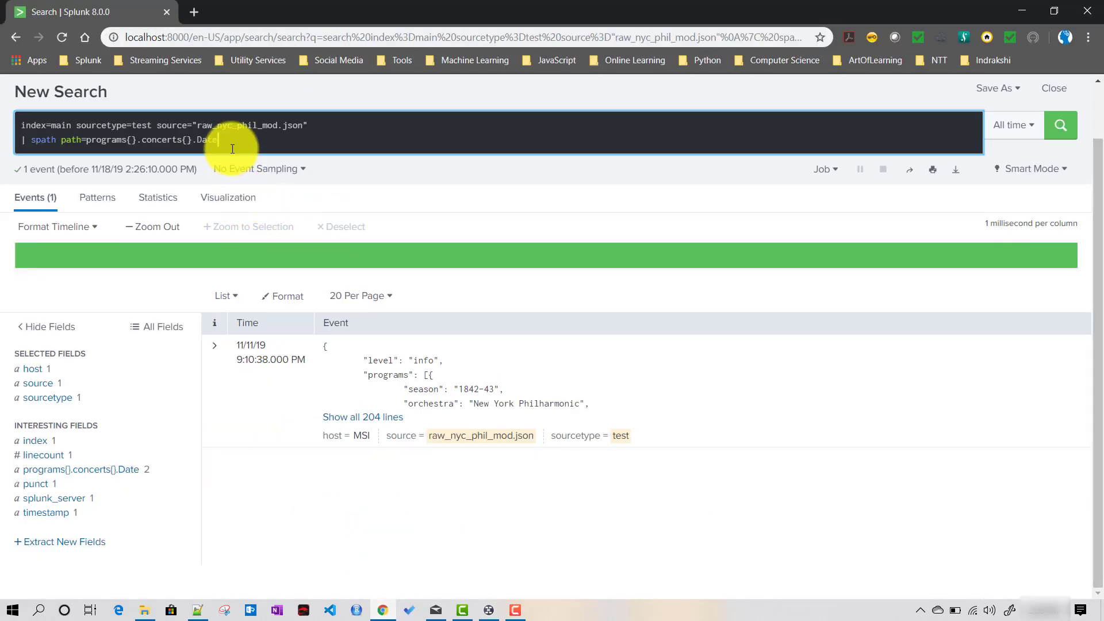
pyautogui.press('BackSpace')
pyautogui.press('BackSpace')
pyautogui.press('BackSpace')
pyautogui.press('BackSpace')
pyautogui.press('BackSpace')
pyautogui.press('BackSpace')
pyautogui.press('BackSpace')
pyautogui.press('BackSpace')
pyautogui.press('BackSpace')
pyautogui.press('BackSpace')
pyautogui.press('BackSpace')
pyautogui.press('BackSpace')
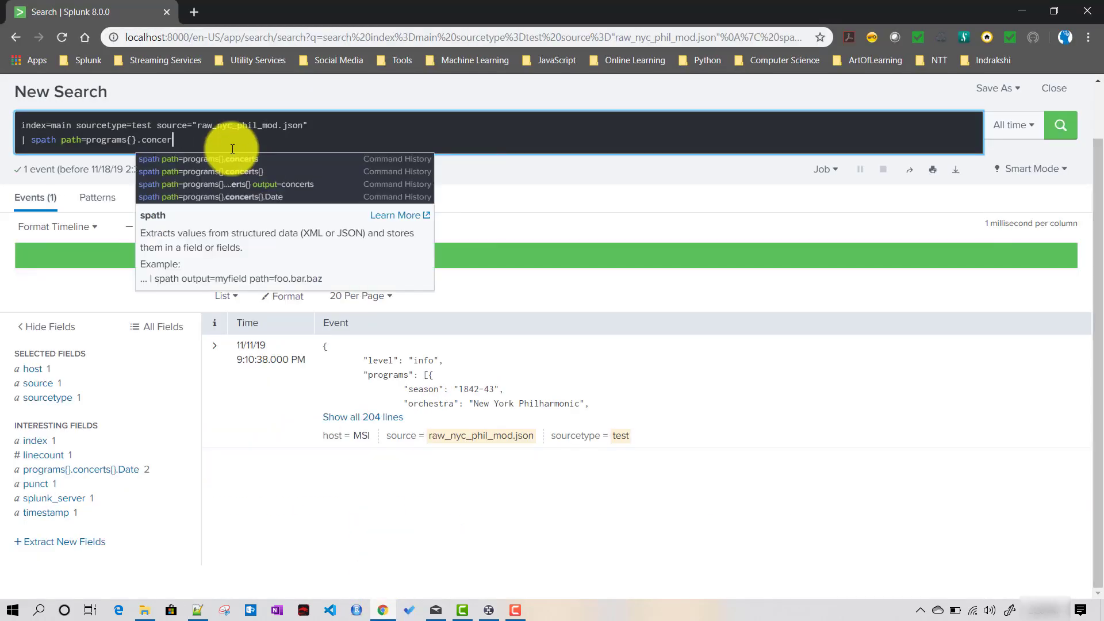
pyautogui.press('BackSpace')
pyautogui.press('BackSpace')
pyautogui.press('BackSpace')
pyautogui.write('wor')
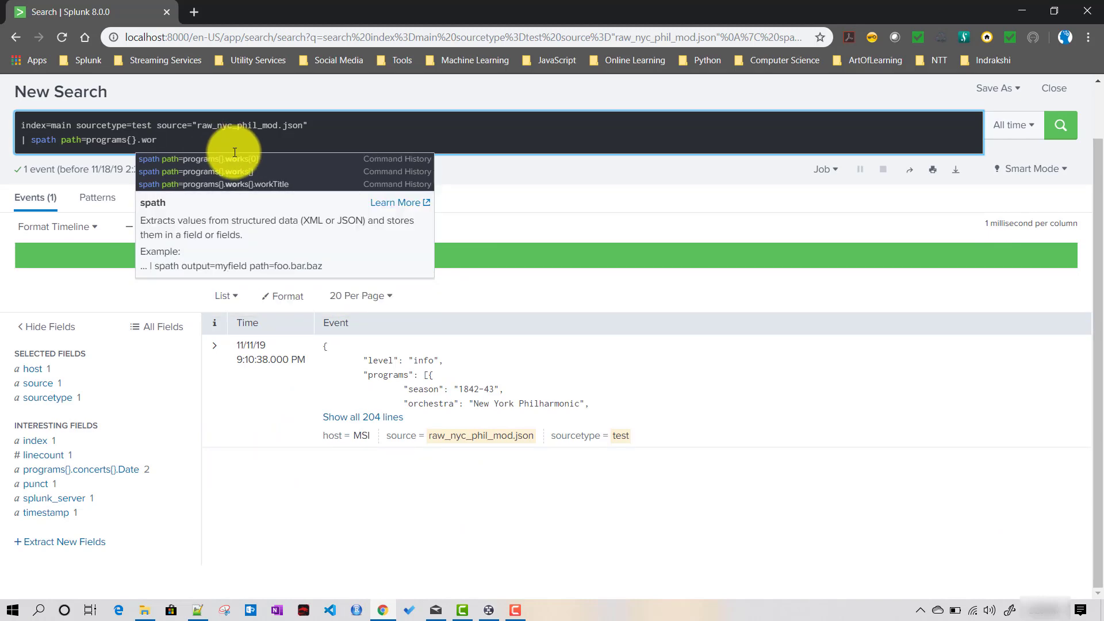
pyautogui.hotkey('alt', 'Tab')
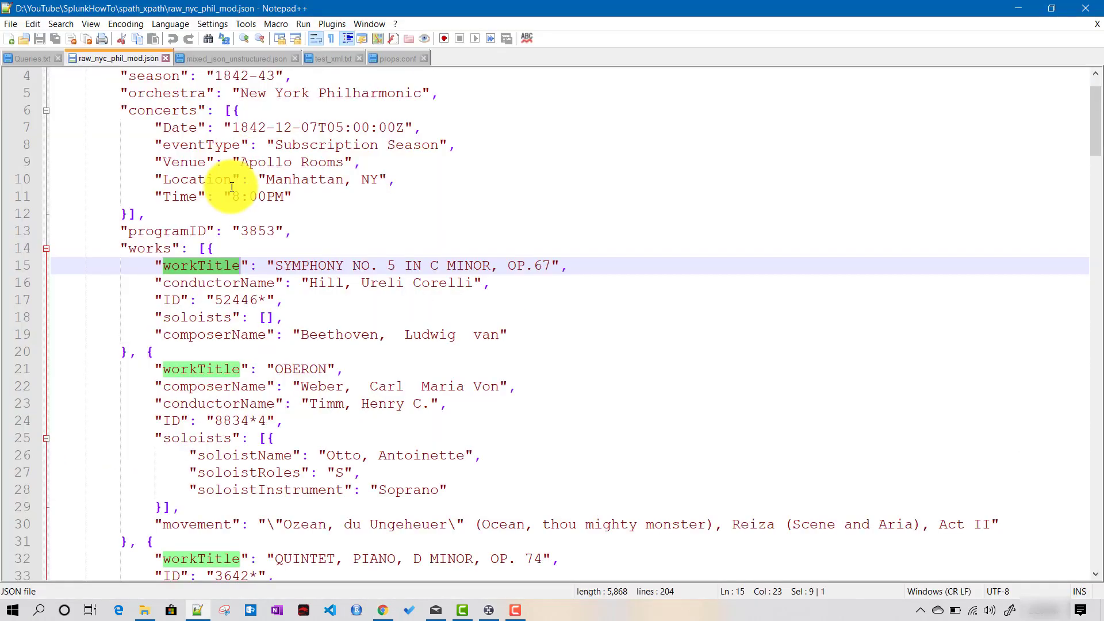
pyautogui.doubleClick(148, 248)
pyautogui.hotkey('alt', 'Tab')
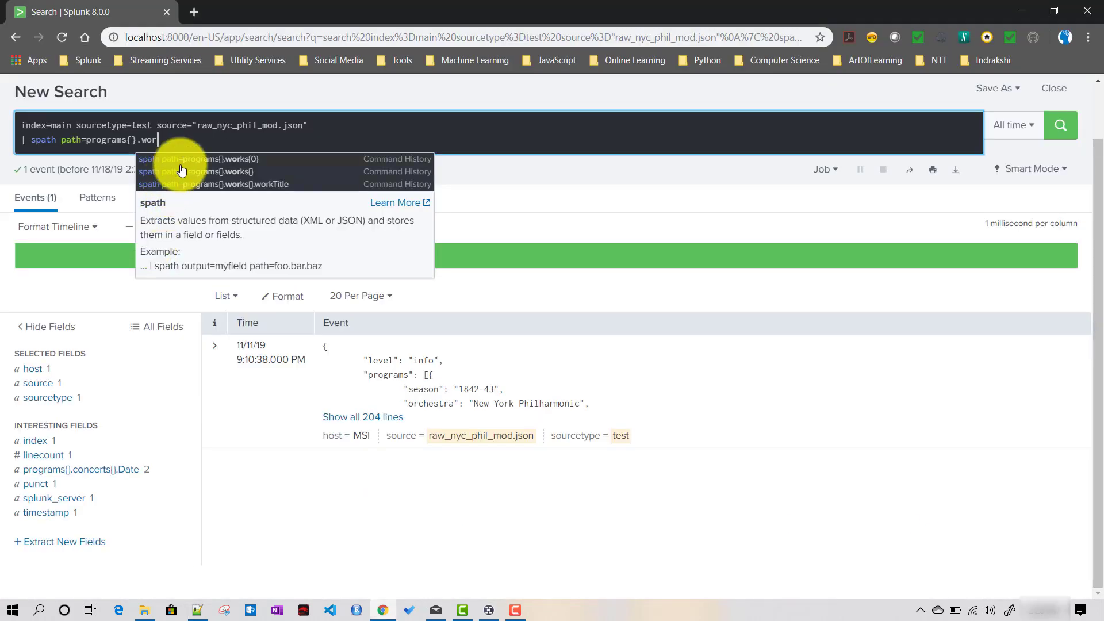
pyautogui.write('ks{}')
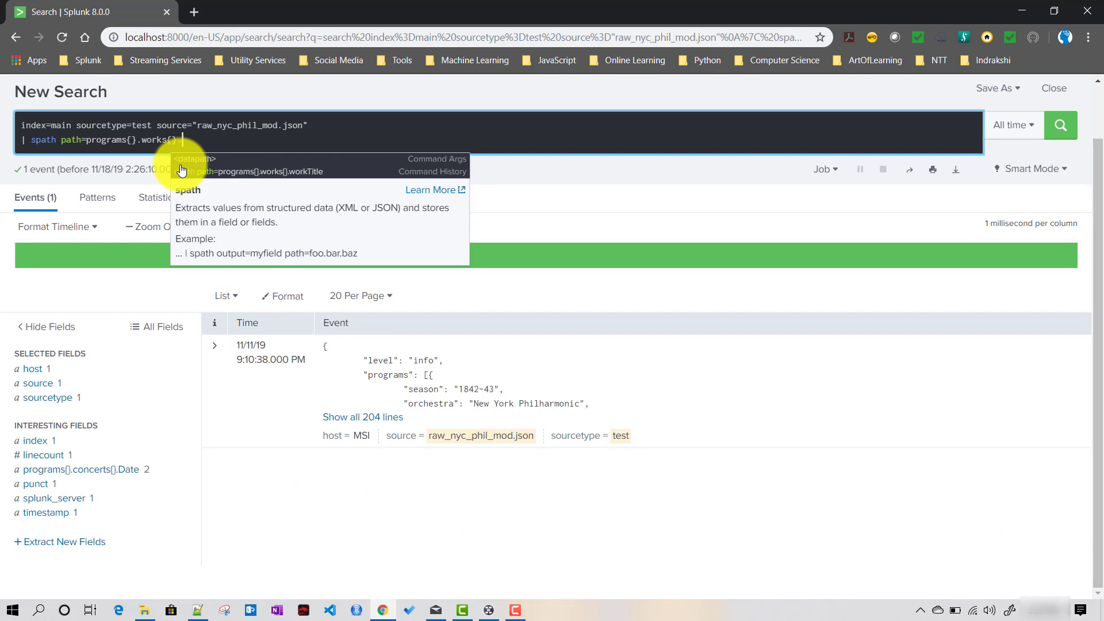
pyautogui.write('.')
# Copy the workTitle key from the JSON file, append it to the path as programs{}.works{}.workTitle, and run the search.
pyautogui.hotkey('alt', 'Tab')
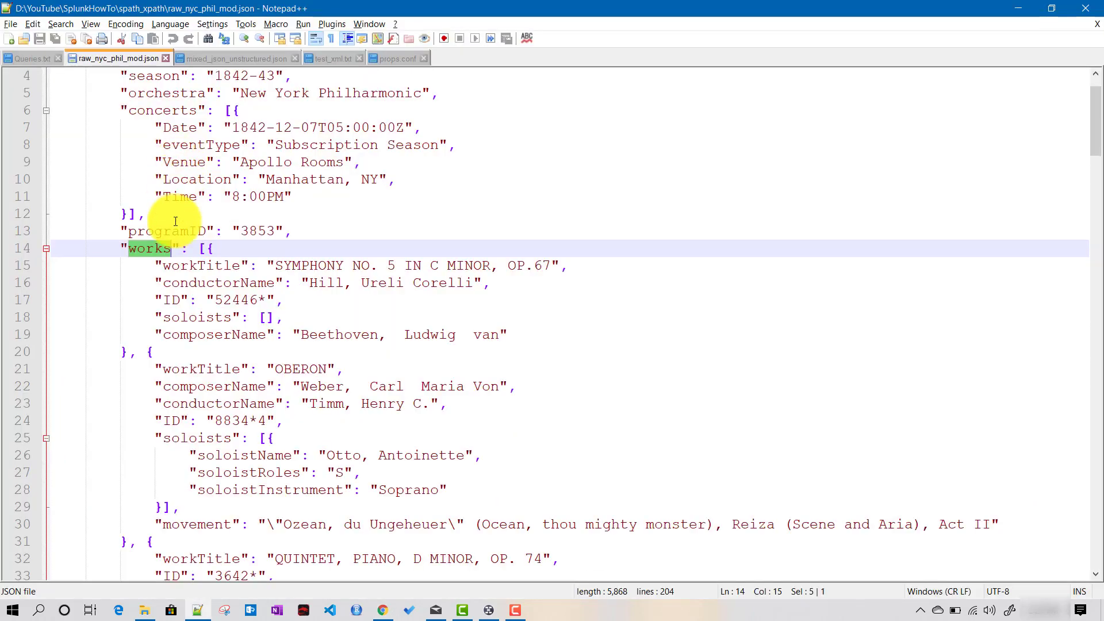
pyautogui.doubleClick(206, 265)
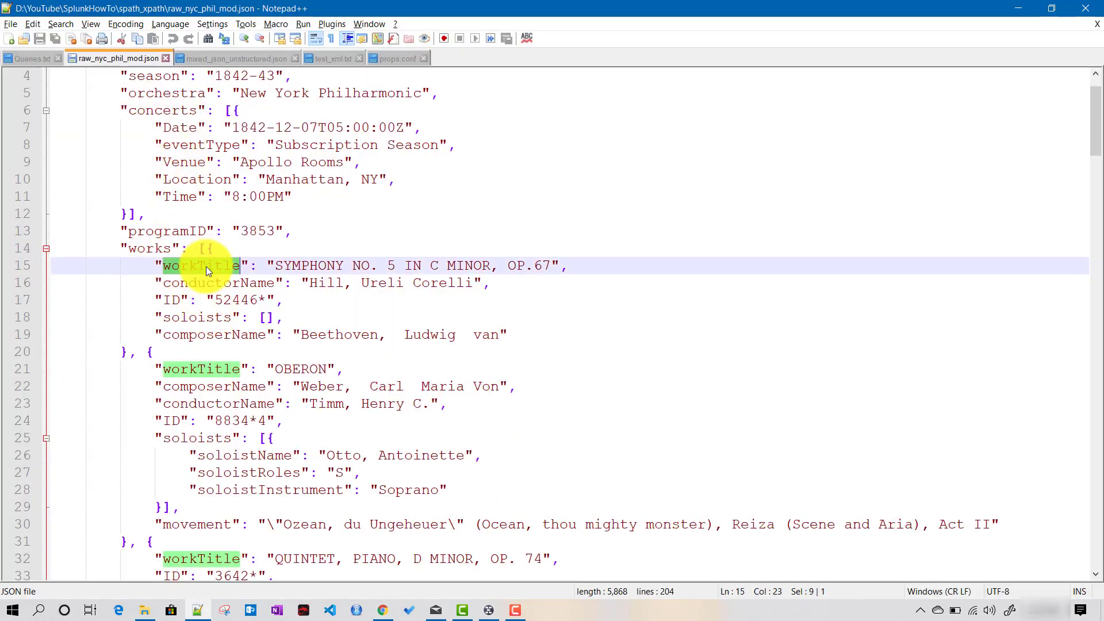
pyautogui.hotkey('ctrl', 'c')
pyautogui.hotkey('alt', 'Tab')
pyautogui.hotkey('ctrl', 'v')
pyautogui.click(235, 226)
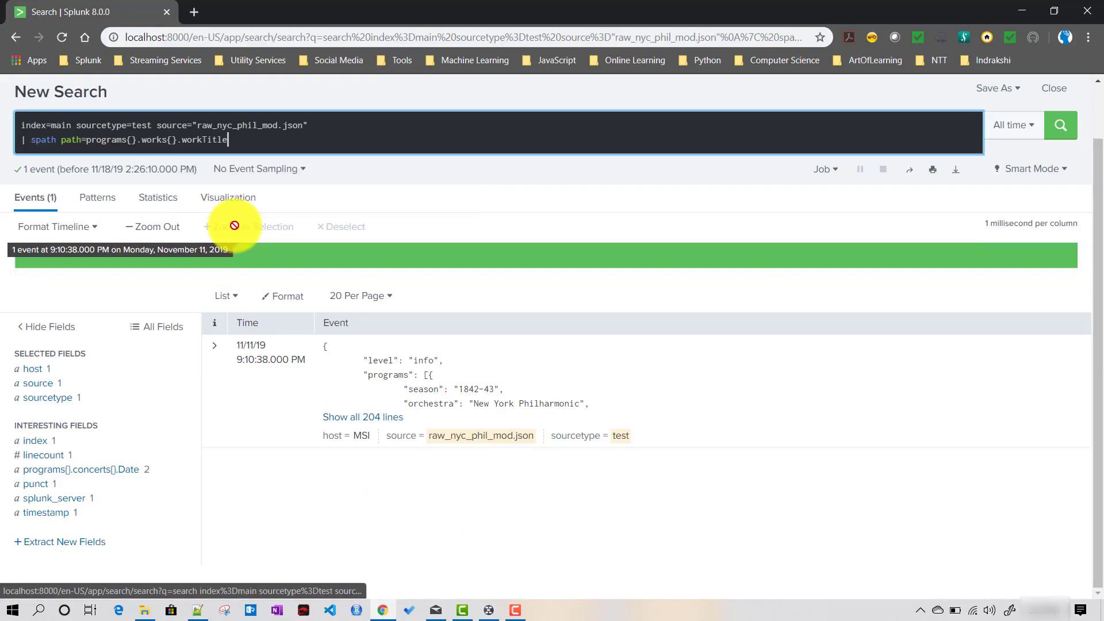
pyautogui.press('Return')
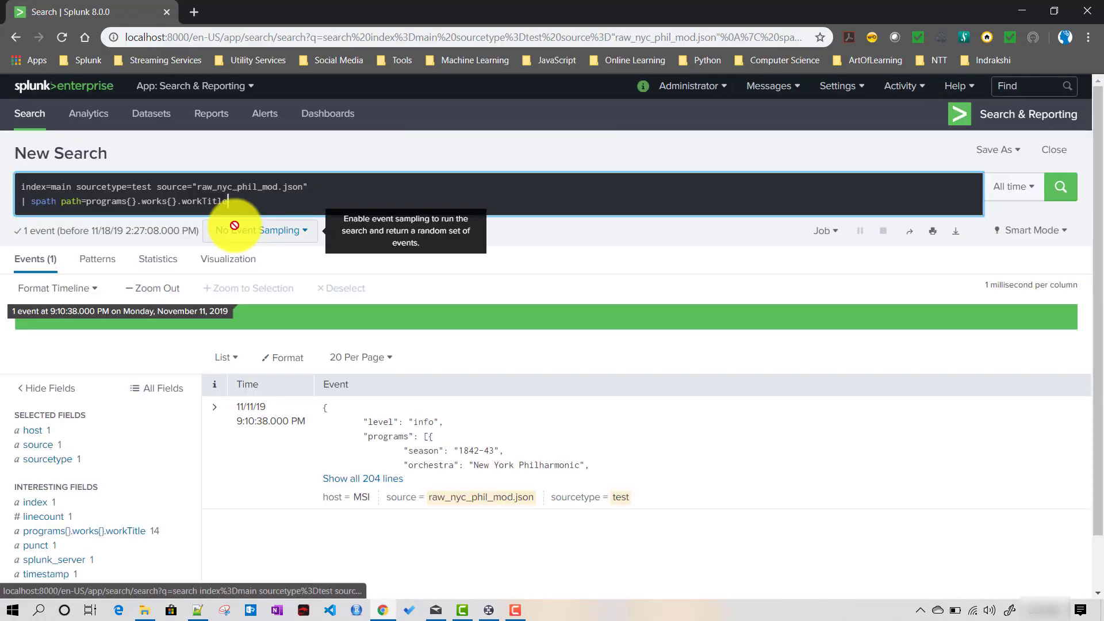
# Open the values of the programs{}.works{}.workTitle field and examine the listed titles.
pyautogui.scroll(-1, 272, 363)
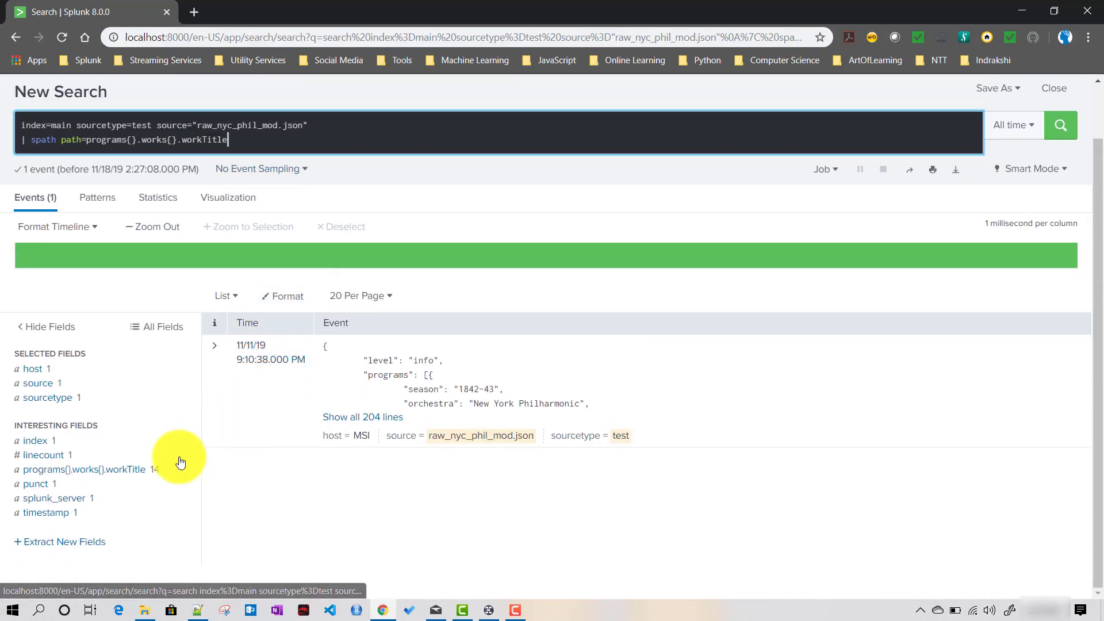
pyautogui.click(117, 473)
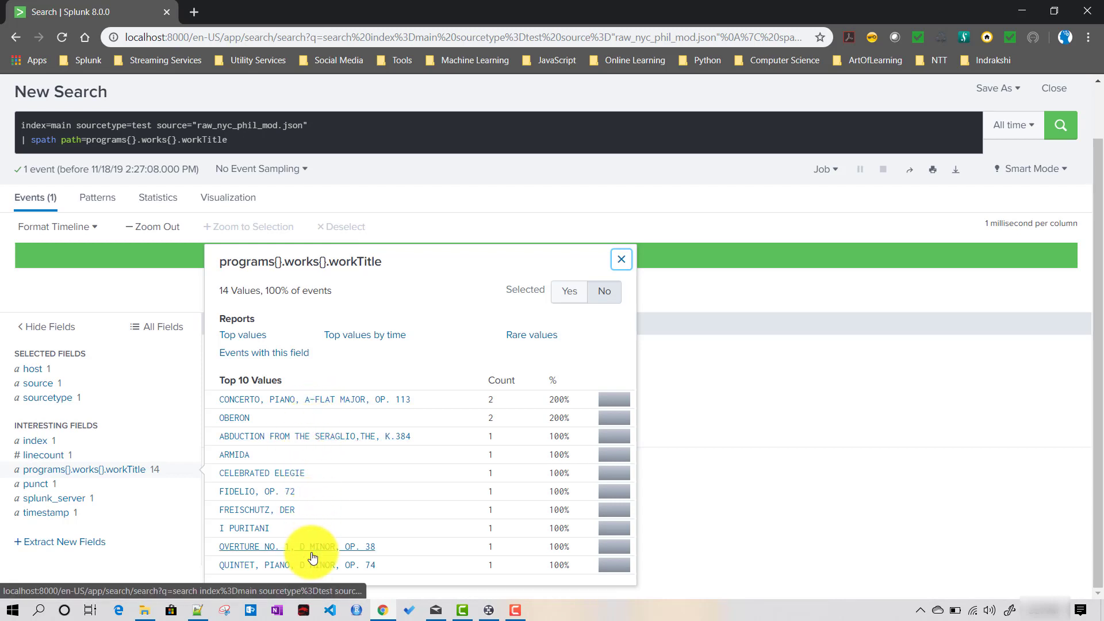
# Close the field's value list, review the workTitle entries in raw_nyc_phil_mod.json in Notepad++, and return to Splunk.
pyautogui.click(264, 136)
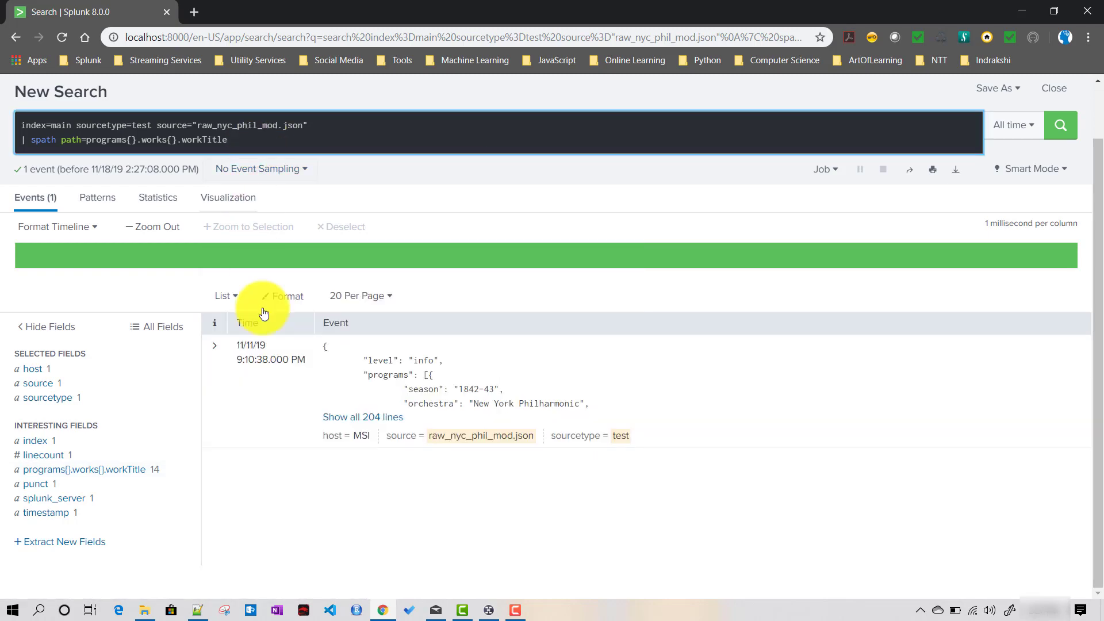
pyautogui.hotkey('alt', 'Tab')
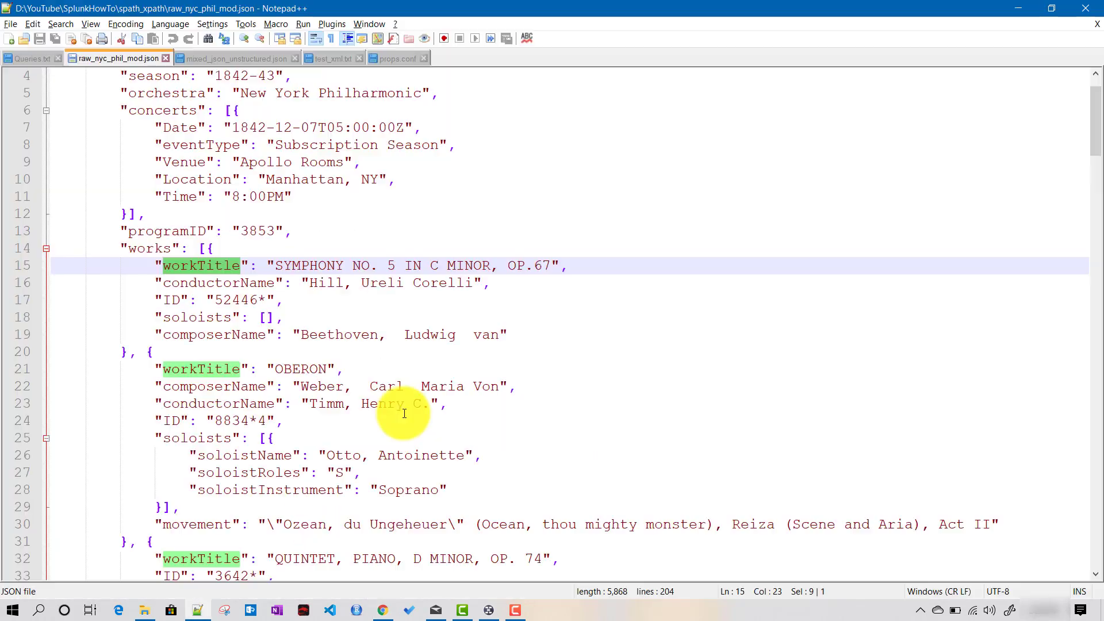
pyautogui.click(382, 610)
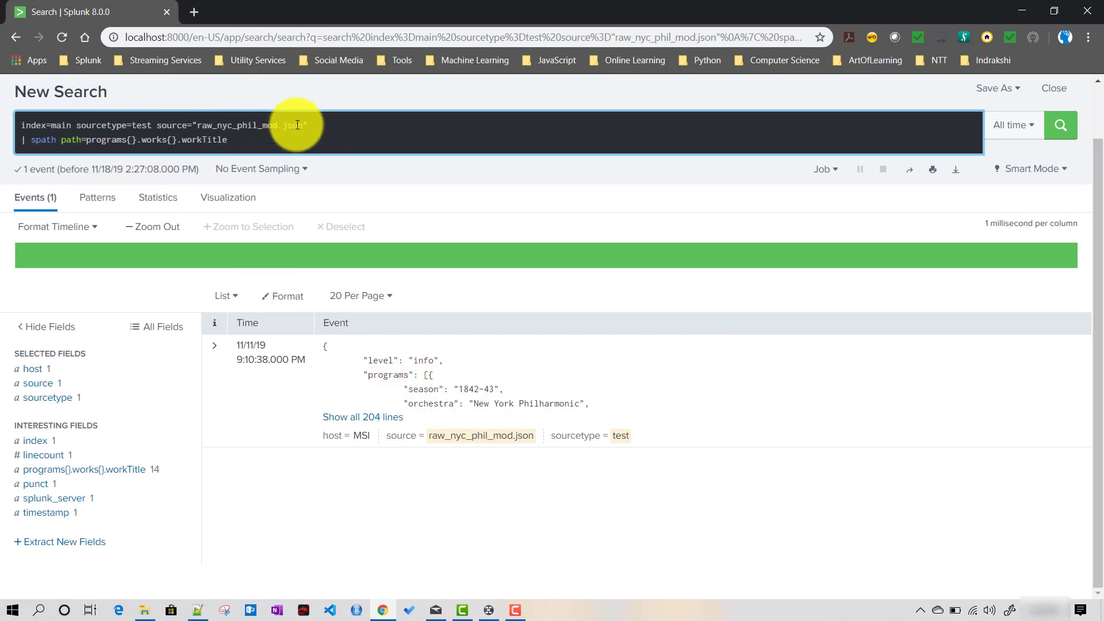
# Insert an eval line between the base search and the spath command, naming its field workTitle as copied from the path.
pyautogui.click(316, 120)
pyautogui.press('Return')
pyautogui.write('|')
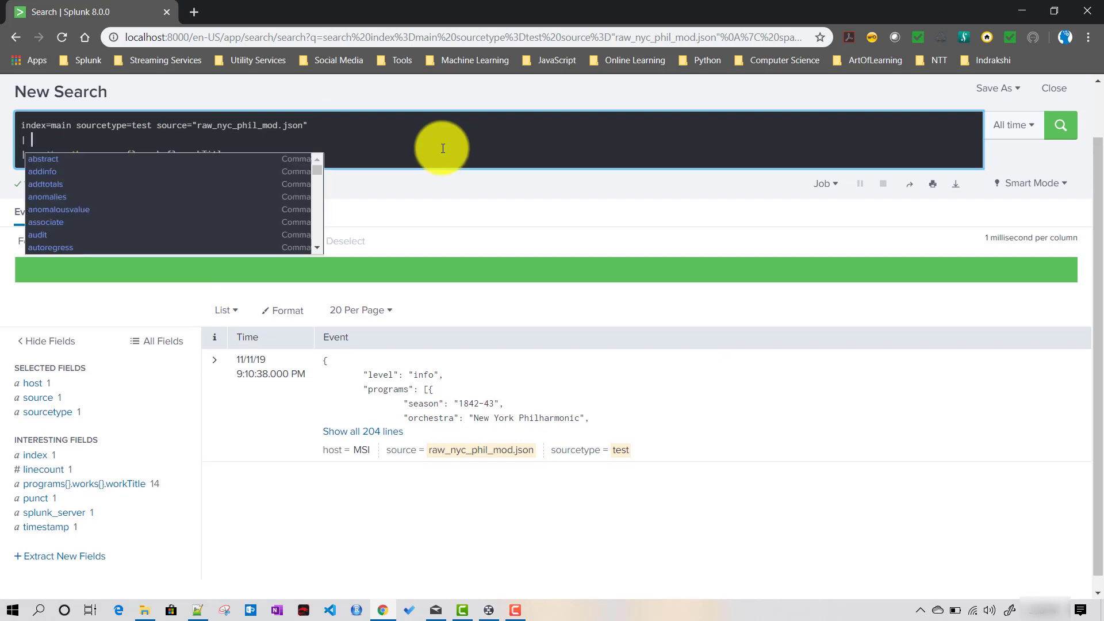
pyautogui.write(' eval')
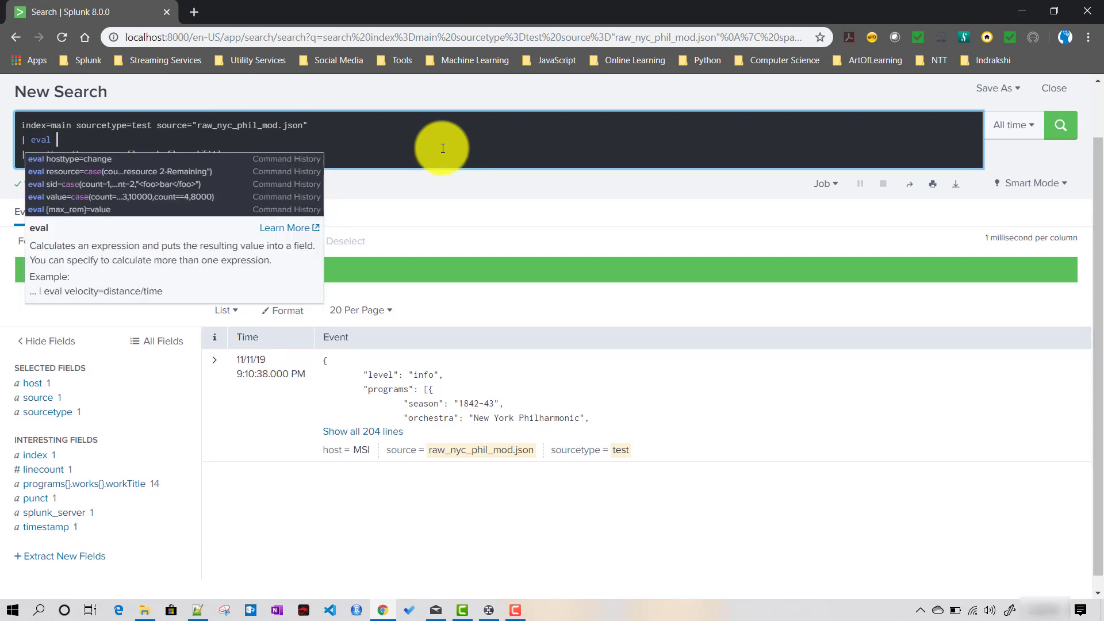
pyautogui.click(297, 134)
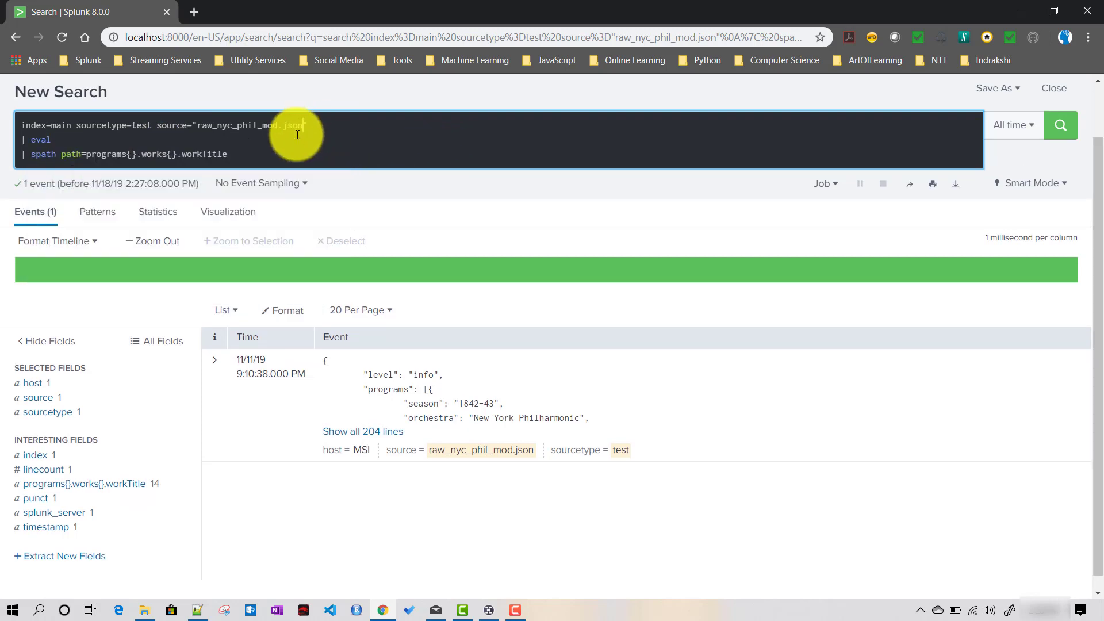
pyautogui.doubleClick(214, 153)
pyautogui.hotkey('ctrl', 'c')
pyautogui.click(96, 142)
pyautogui.hotkey('ctrl', 'v')
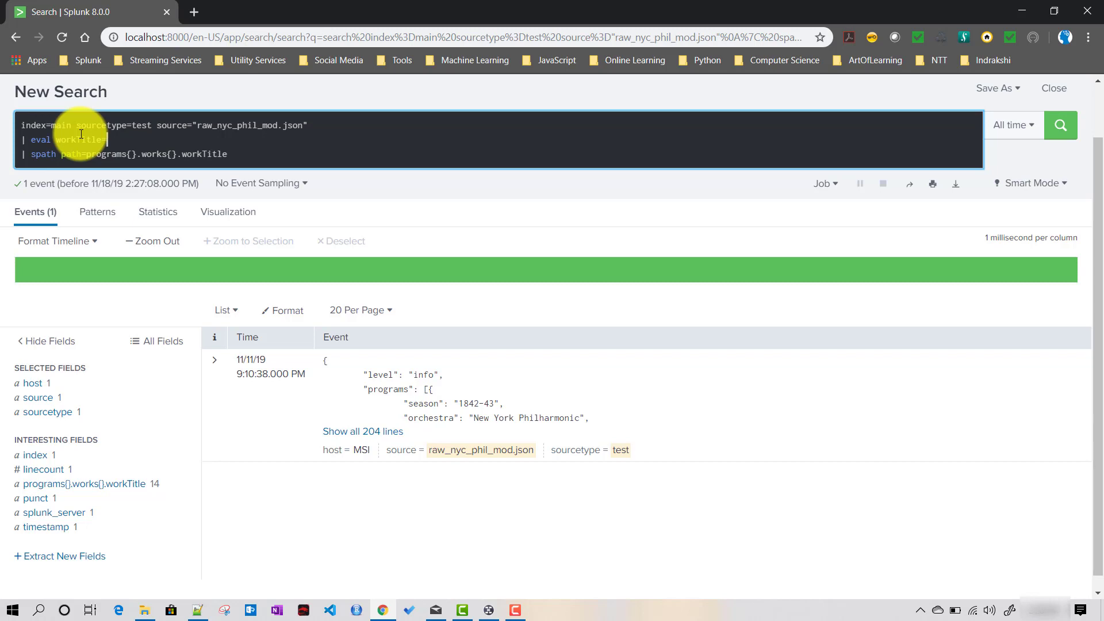
# Complete the eval expression as workTitle=spath(_raw,"programs{}.works{}.workTitle"), reusing the path from the spath command.
pyautogui.write('=spath(_raw,')
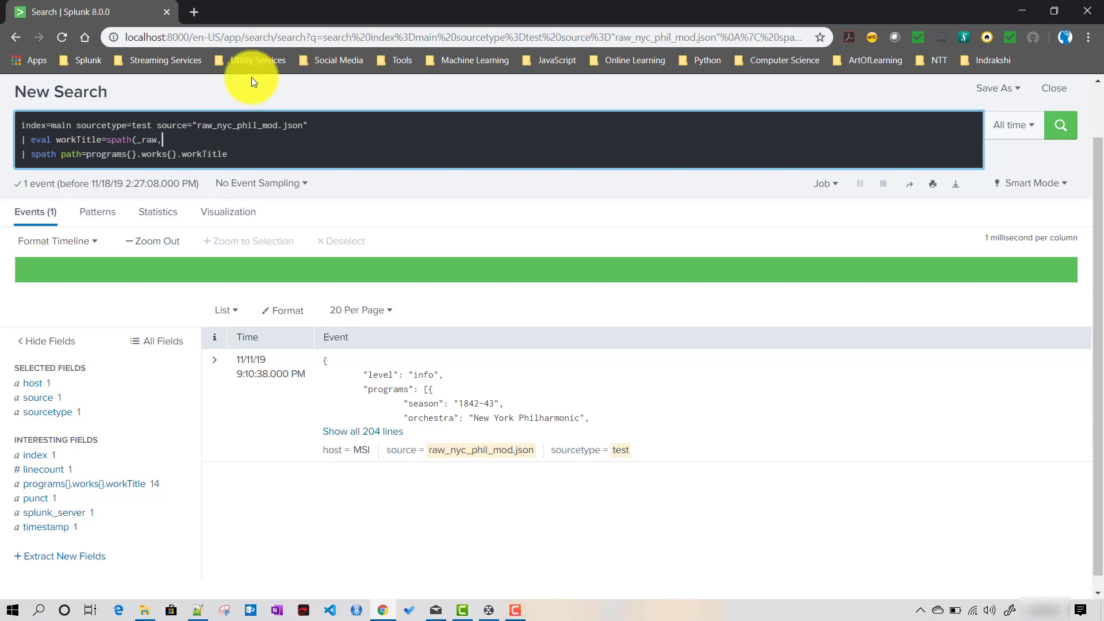
pyautogui.moveTo(87, 154); pyautogui.dragTo(232, 157)
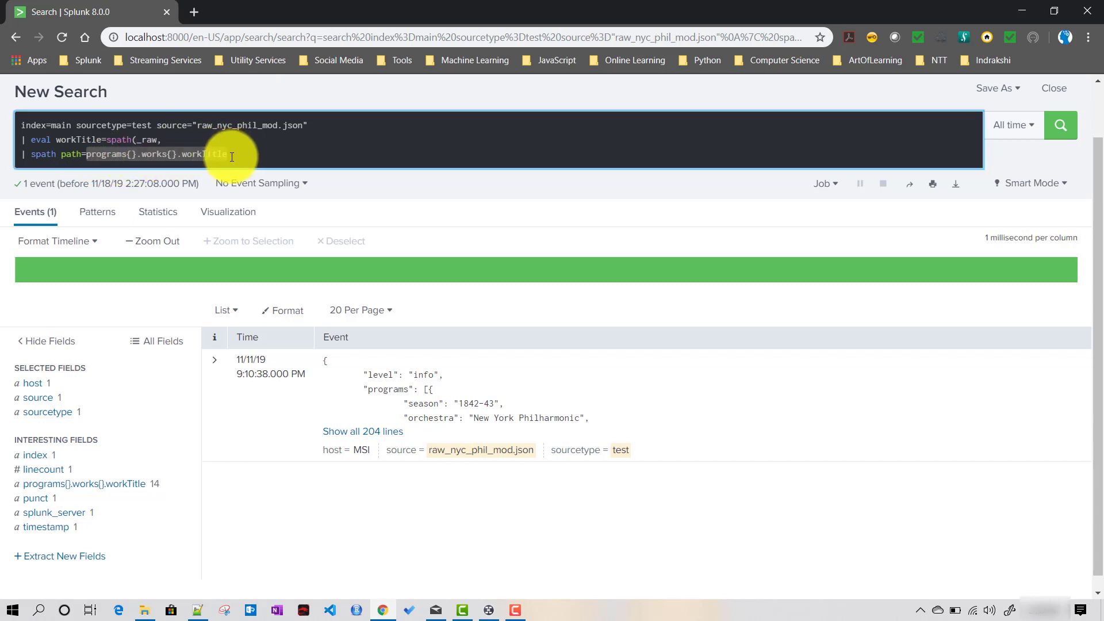
pyautogui.click(178, 136)
pyautogui.write('"')
pyautogui.hotkey('ctrl', 'v')
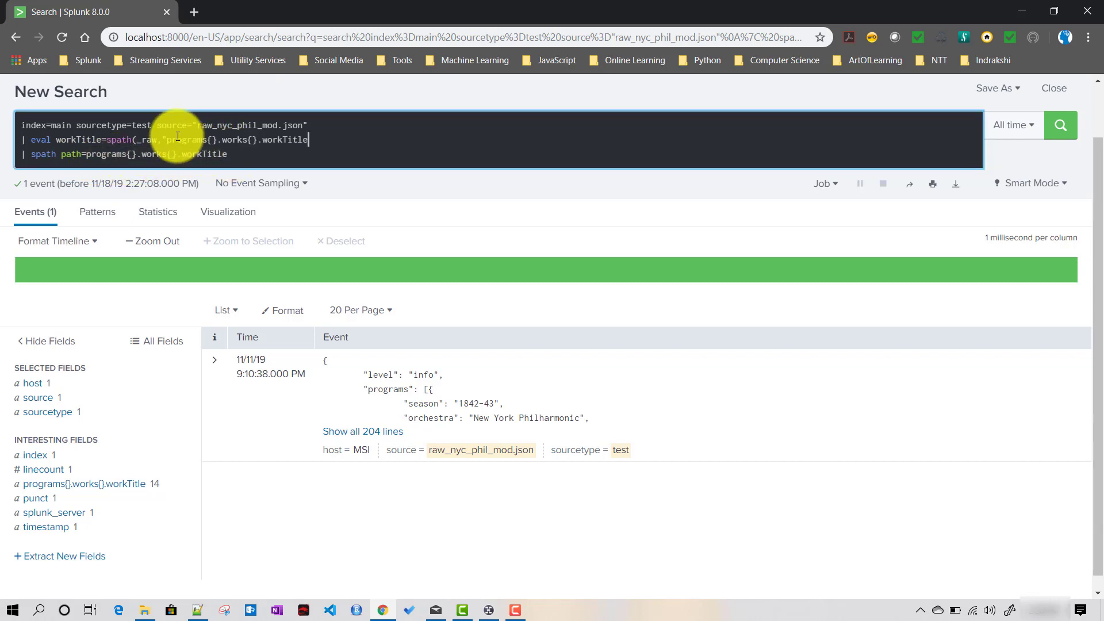
pyautogui.write('")')
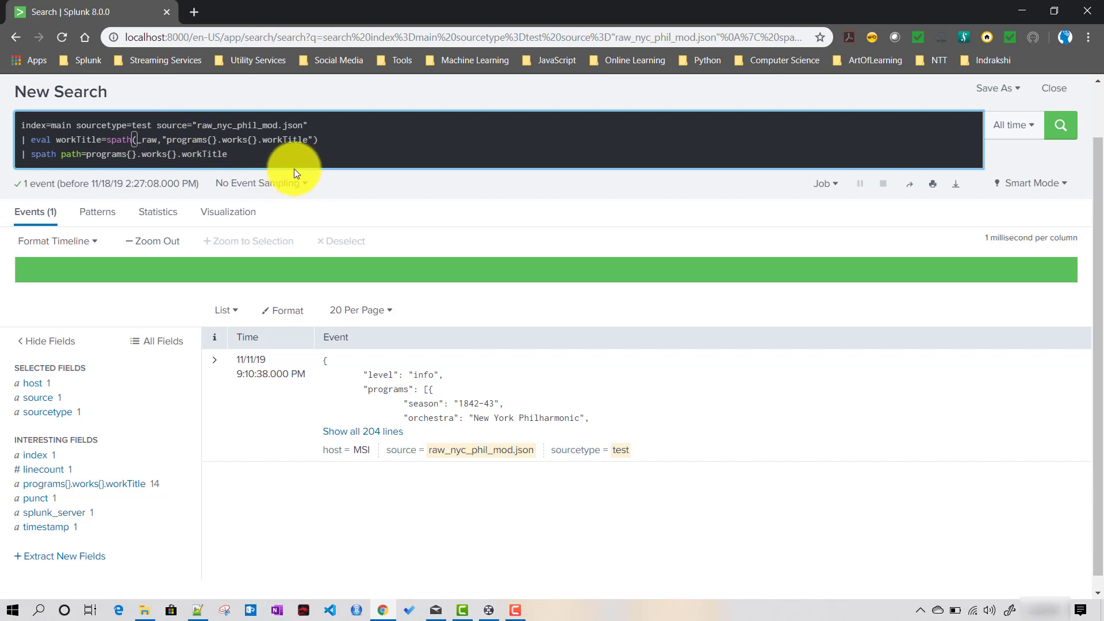
# Delete the separate spath command line below the eval line and run the search.
pyautogui.moveTo(229, 154); pyautogui.dragTo(17, 160)
pyautogui.click(15, 161)
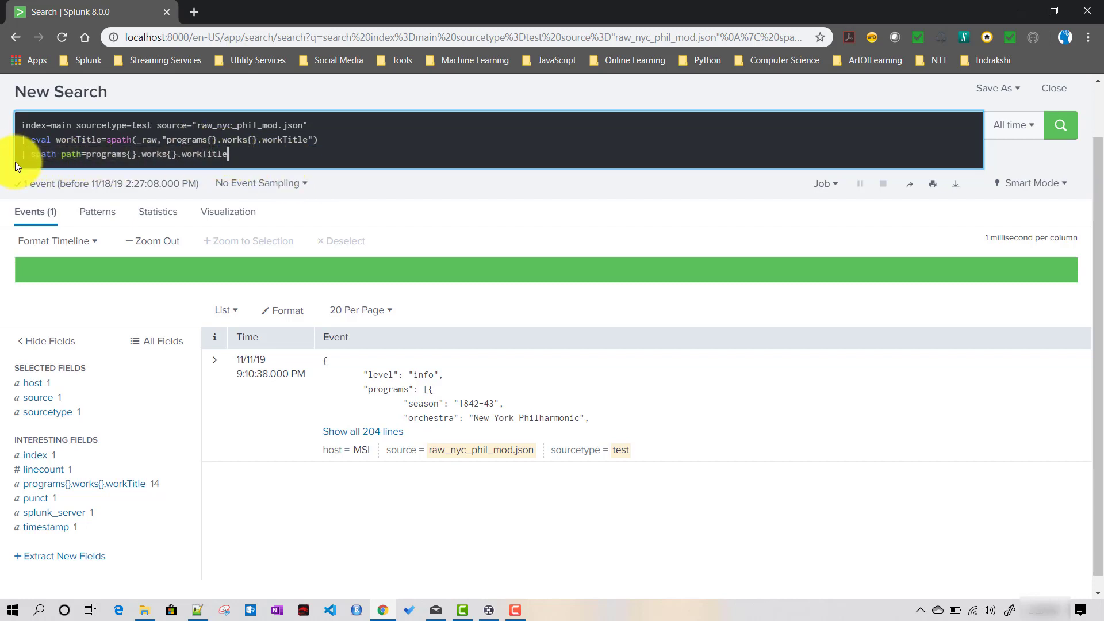
pyautogui.moveTo(15, 161); pyautogui.dragTo(19, 154)
pyautogui.press('BackSpace')
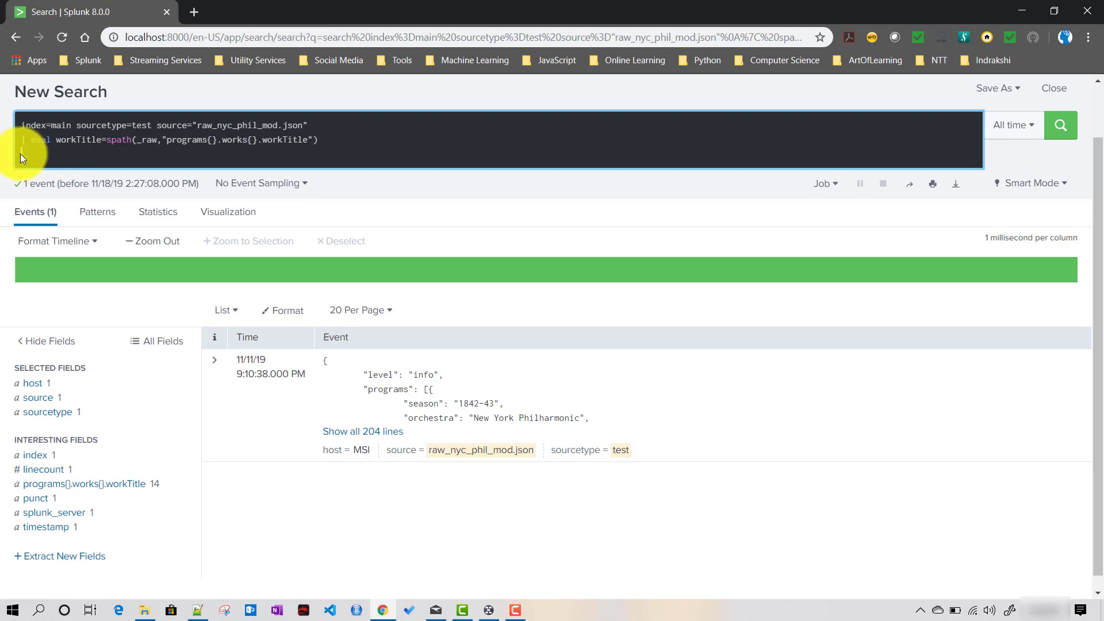
pyautogui.press('BackSpace')
pyautogui.press('Return')
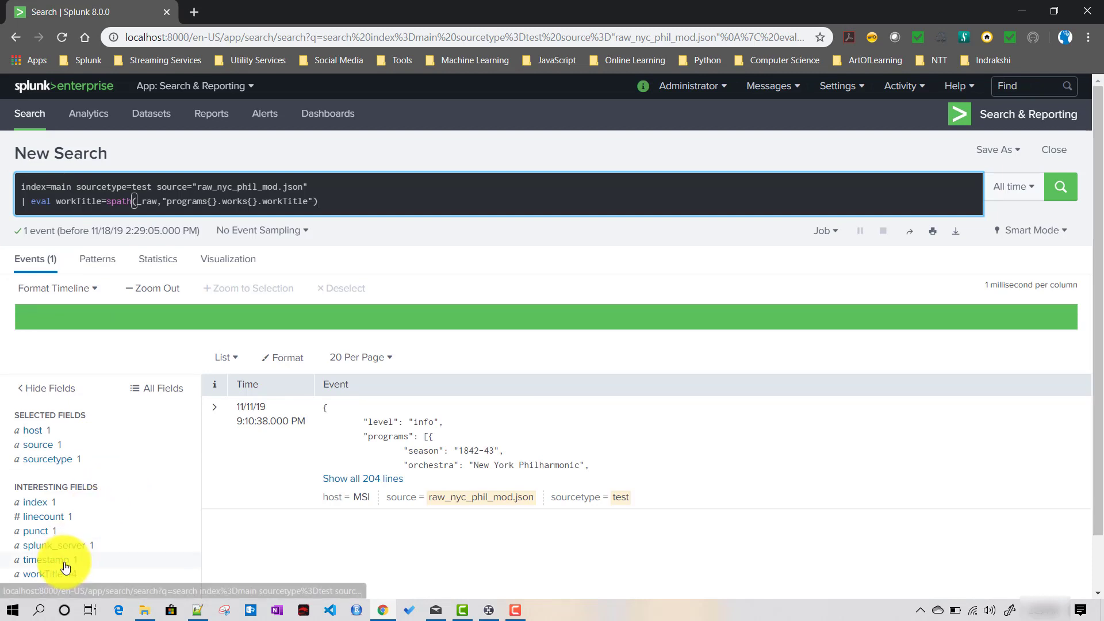
# Open the values of the workTitle field, examine the listed titles, and close the list.
pyautogui.scroll(-2, 54, 557)
pyautogui.click(44, 514)
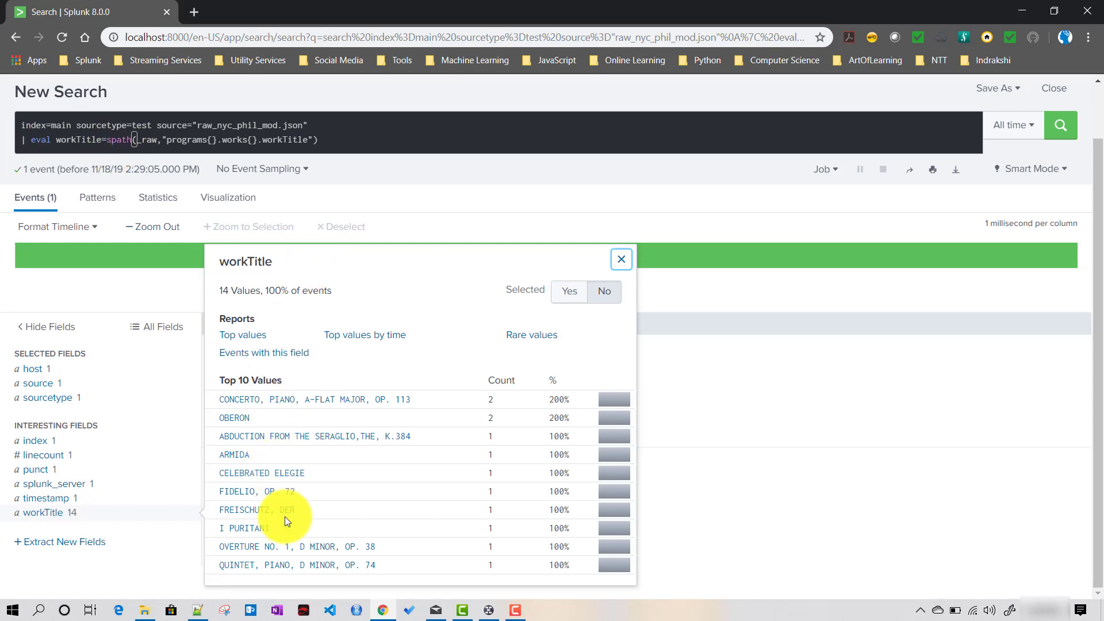
pyautogui.scroll(1, 284, 516)
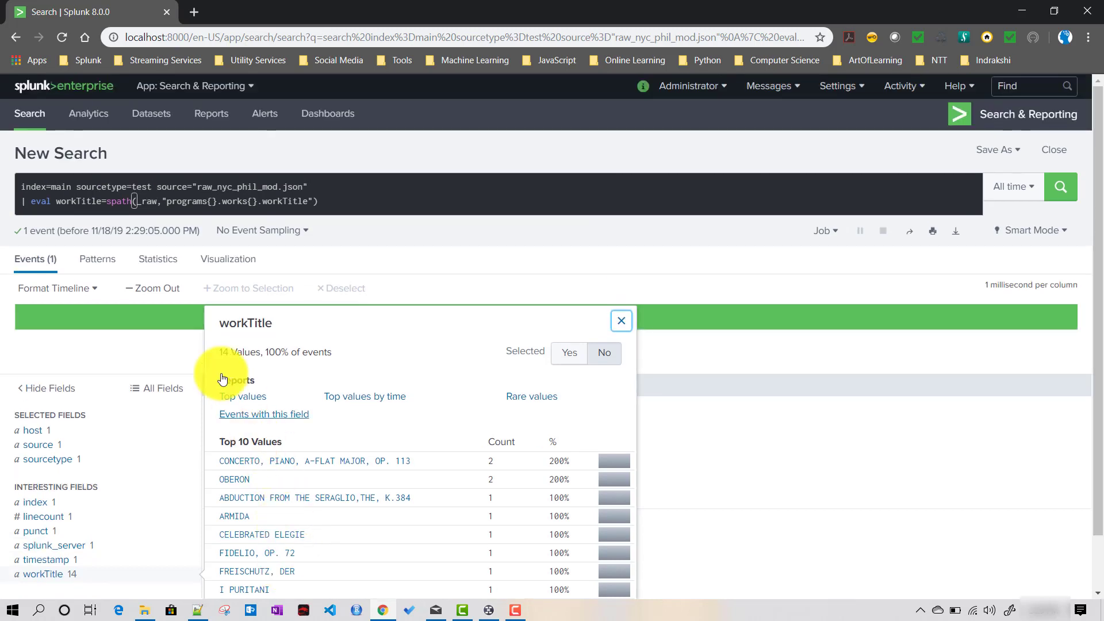
pyautogui.click(351, 185)
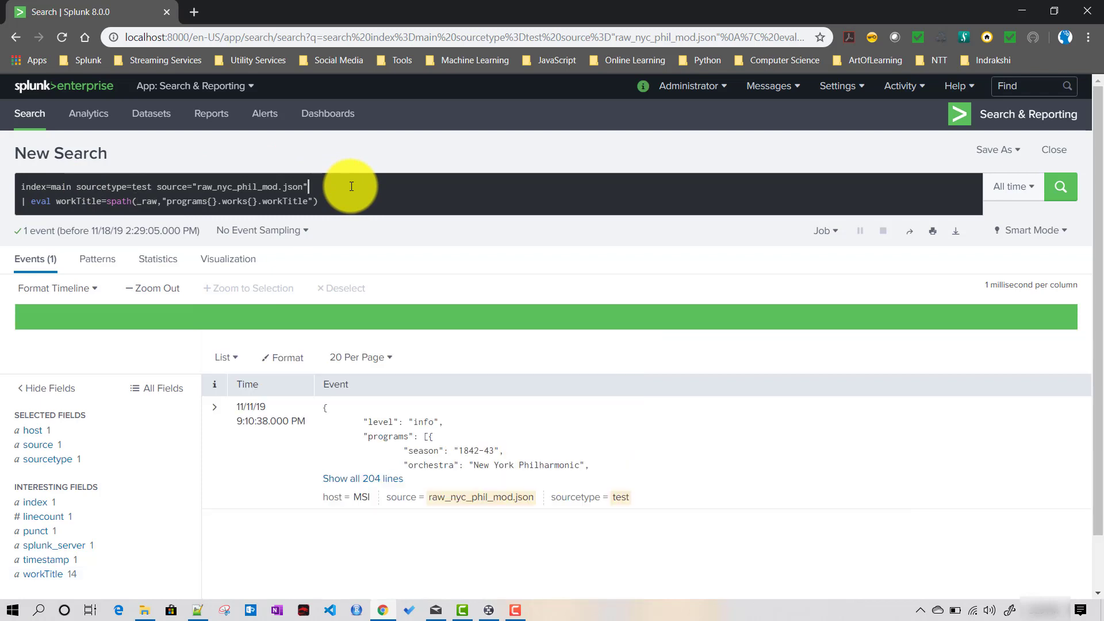
# Remove the source filter and the eval line, leaving index=main sourcetype=test, and run the search.
pyautogui.moveTo(158, 186); pyautogui.dragTo(328, 185)
pyautogui.press('BackSpace')
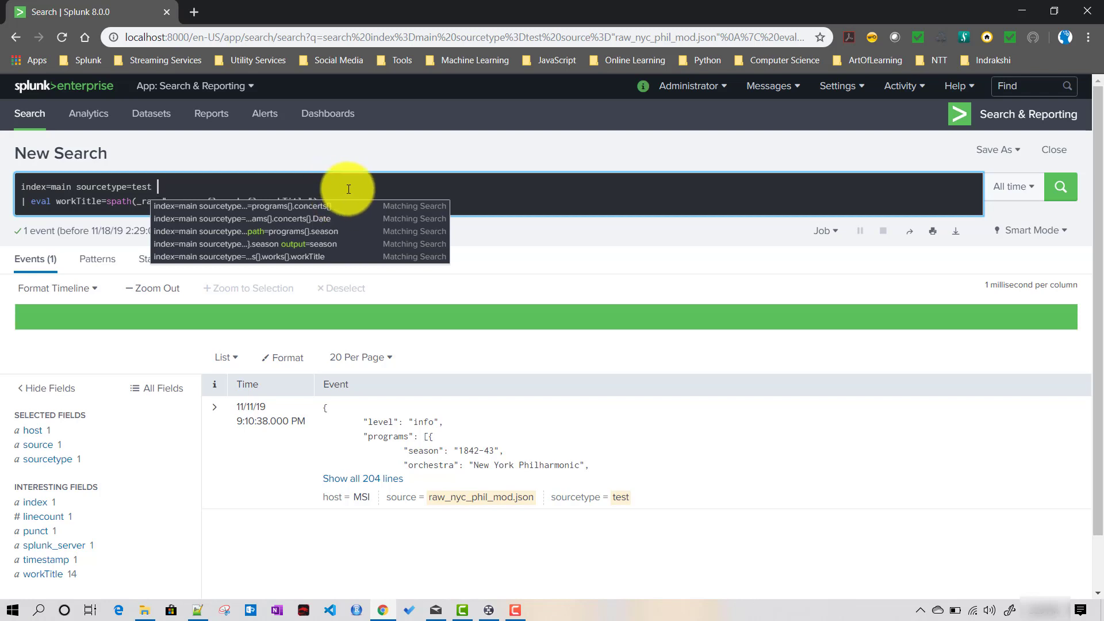
pyautogui.click(346, 190)
pyautogui.moveTo(340, 192); pyautogui.dragTo(333, 198)
pyautogui.press('BackSpace')
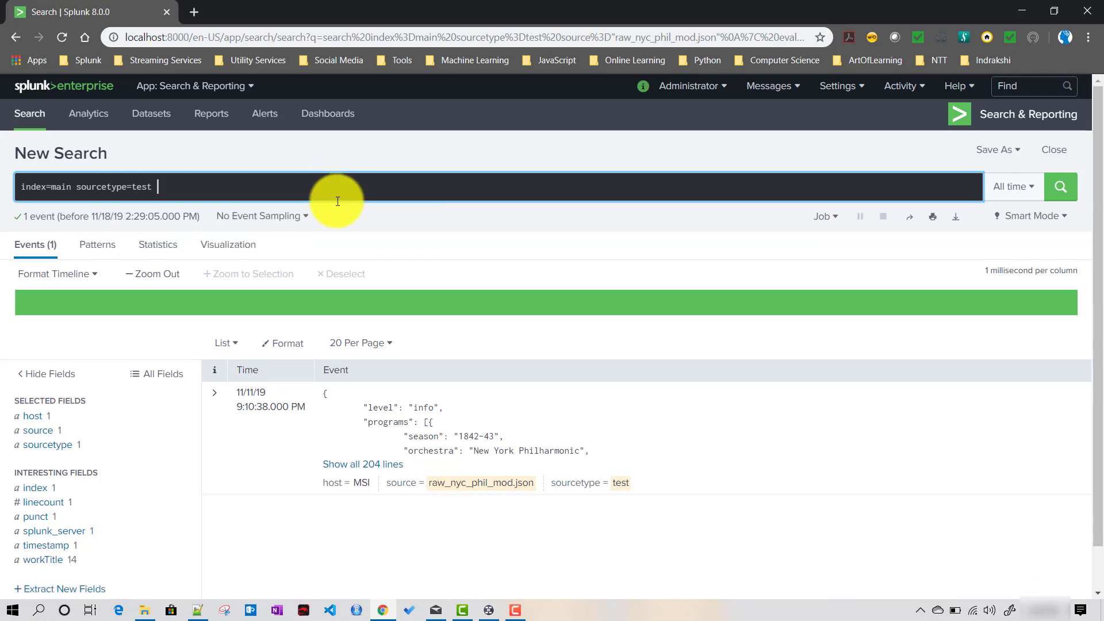
pyautogui.press('Return')
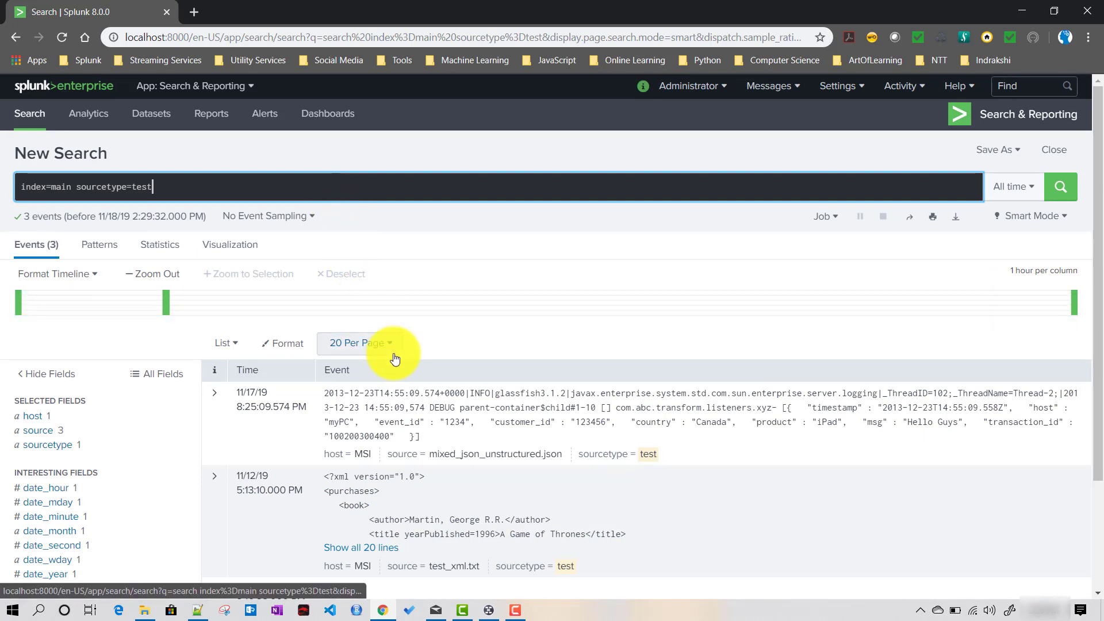
# Open the values of the source field and restrict the search to test_xml.txt.
pyautogui.scroll(-1, 477, 419)
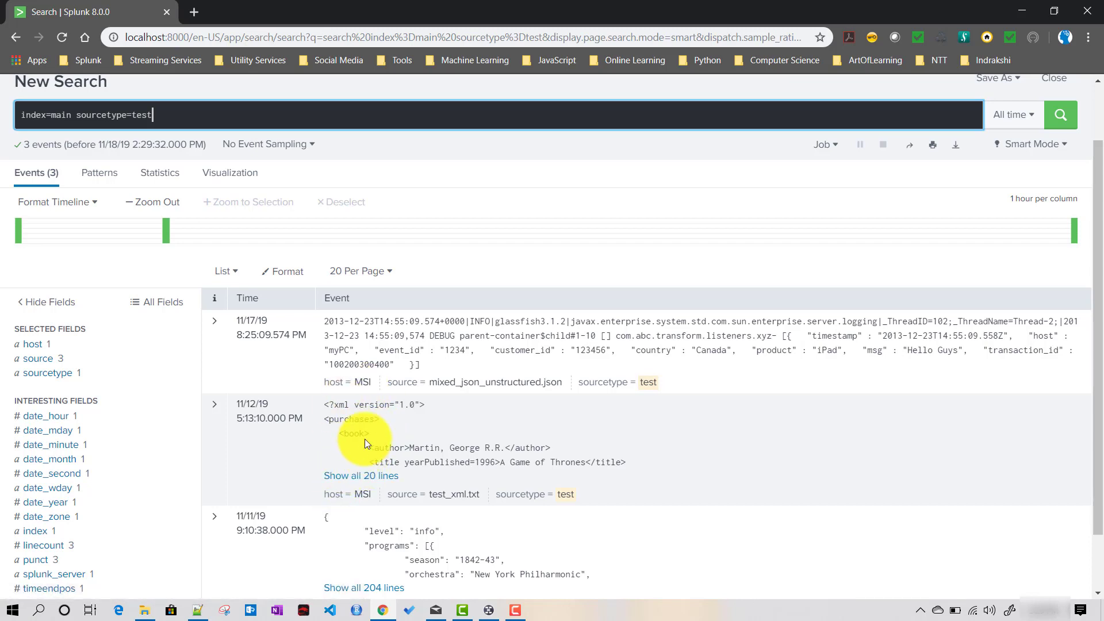
pyautogui.click(46, 360)
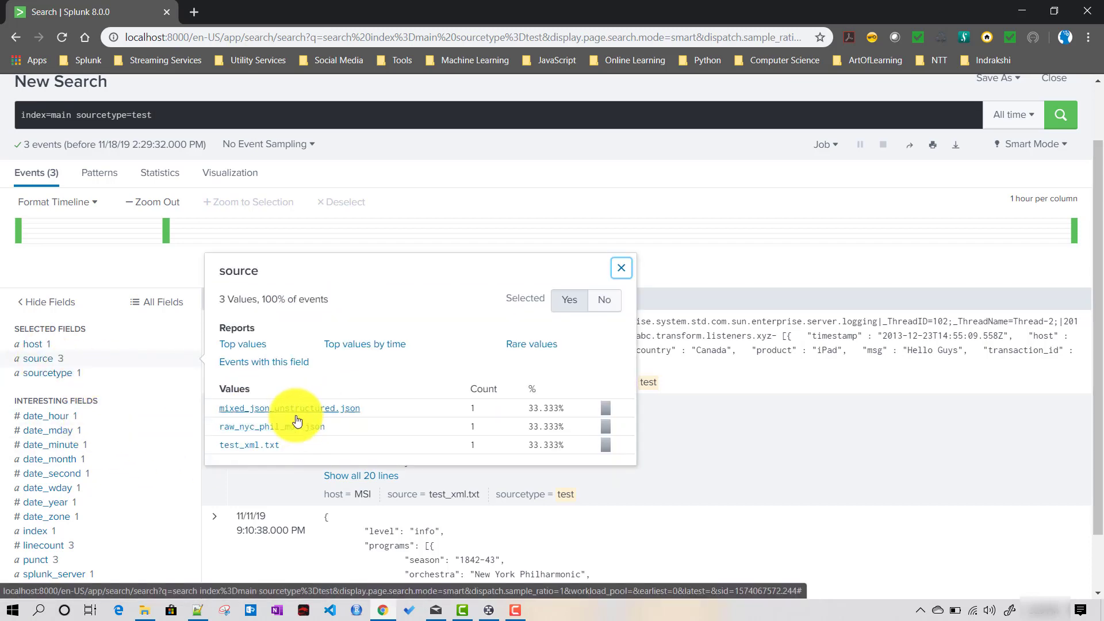
pyautogui.click(254, 445)
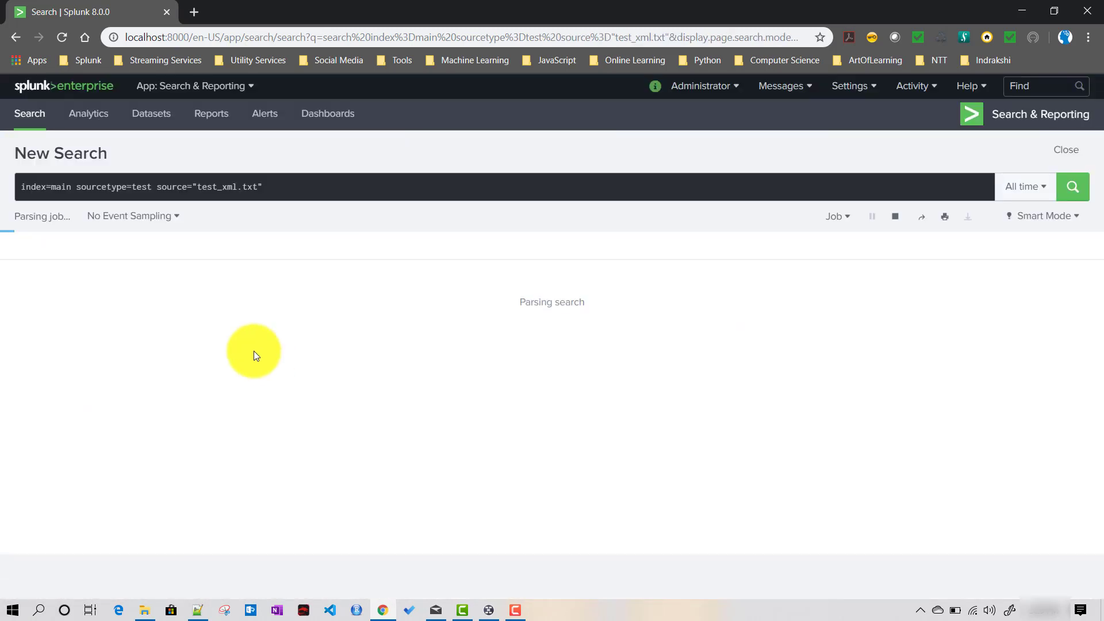
# Expand the XML event to all its lines and highlight the yearPublished attribute of the first title to examine it.
pyautogui.click(363, 465)
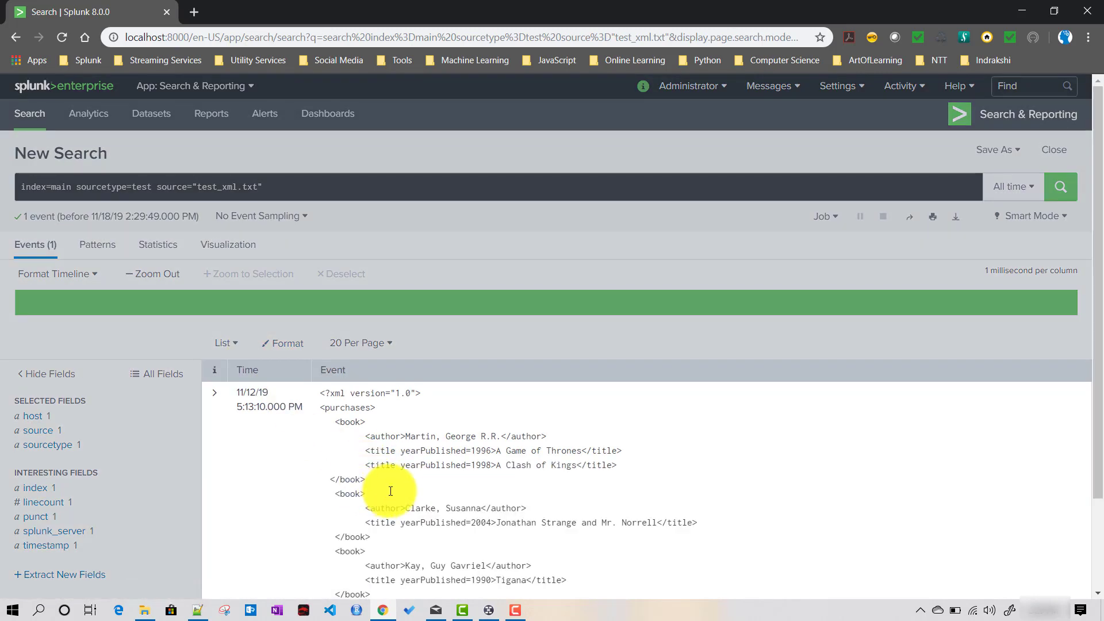
pyautogui.scroll(-2, 387, 490)
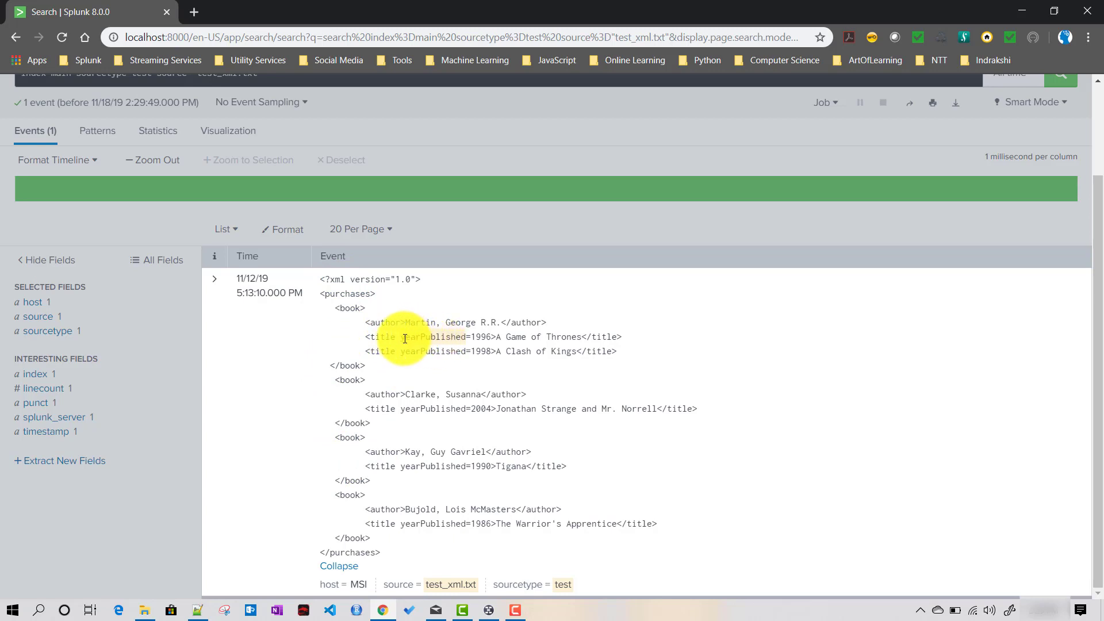
pyautogui.moveTo(401, 336); pyautogui.dragTo(468, 338)
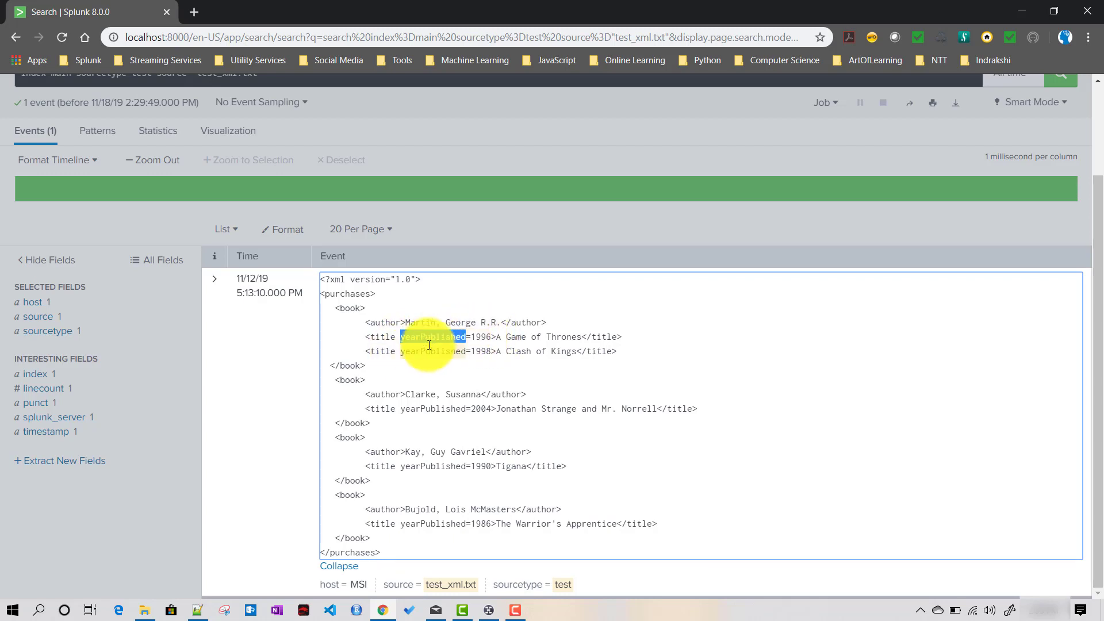
pyautogui.click(379, 338)
pyautogui.click(216, 189)
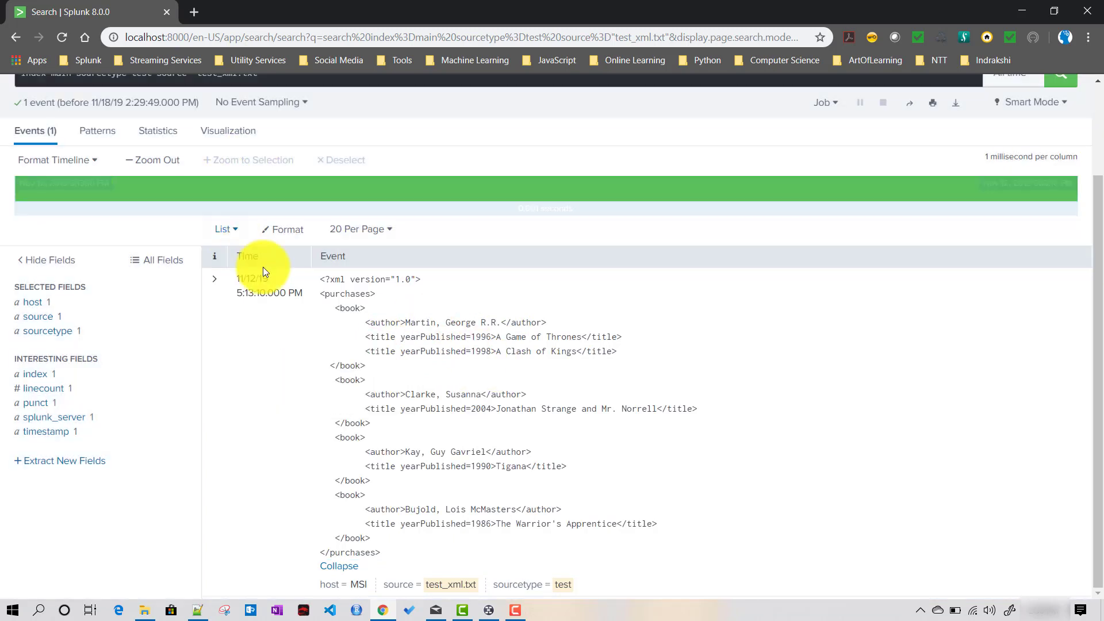
# Add a second line reading | spath path= to the test_xml.txt search.
pyautogui.scroll(3, 351, 397)
pyautogui.click(288, 194)
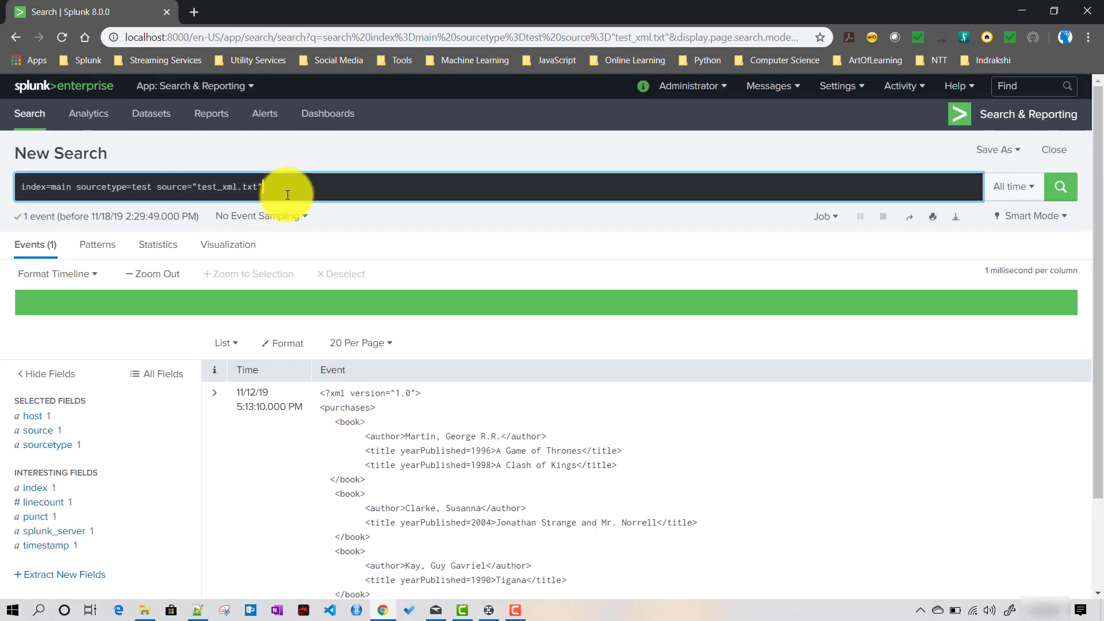
pyautogui.hotkey('shift', 'Return')
pyautogui.write('| ')
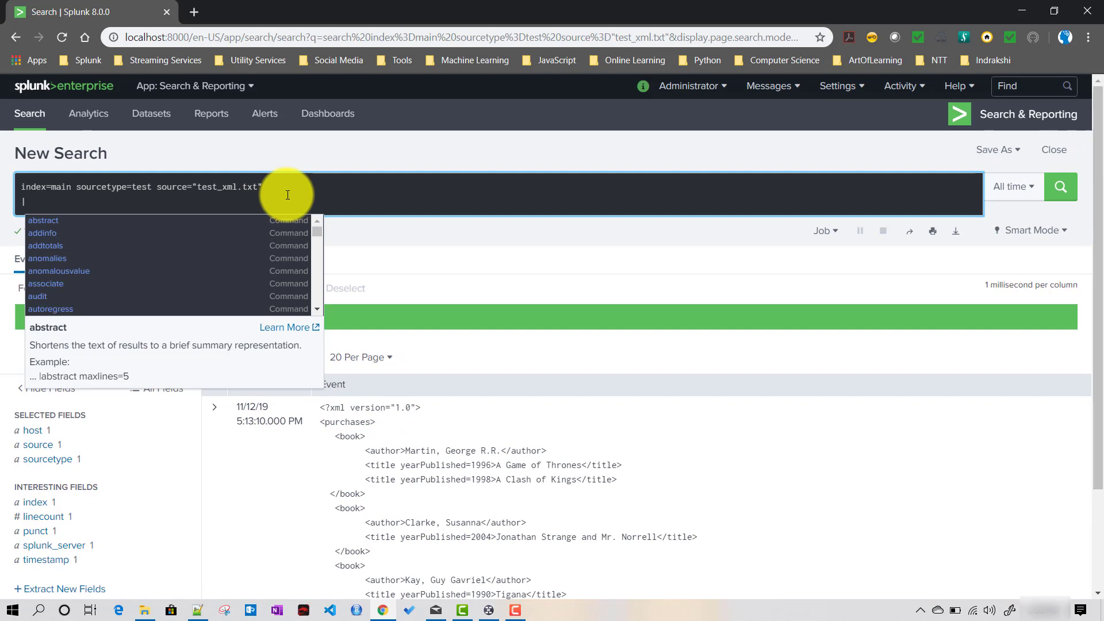
pyautogui.write('spat')
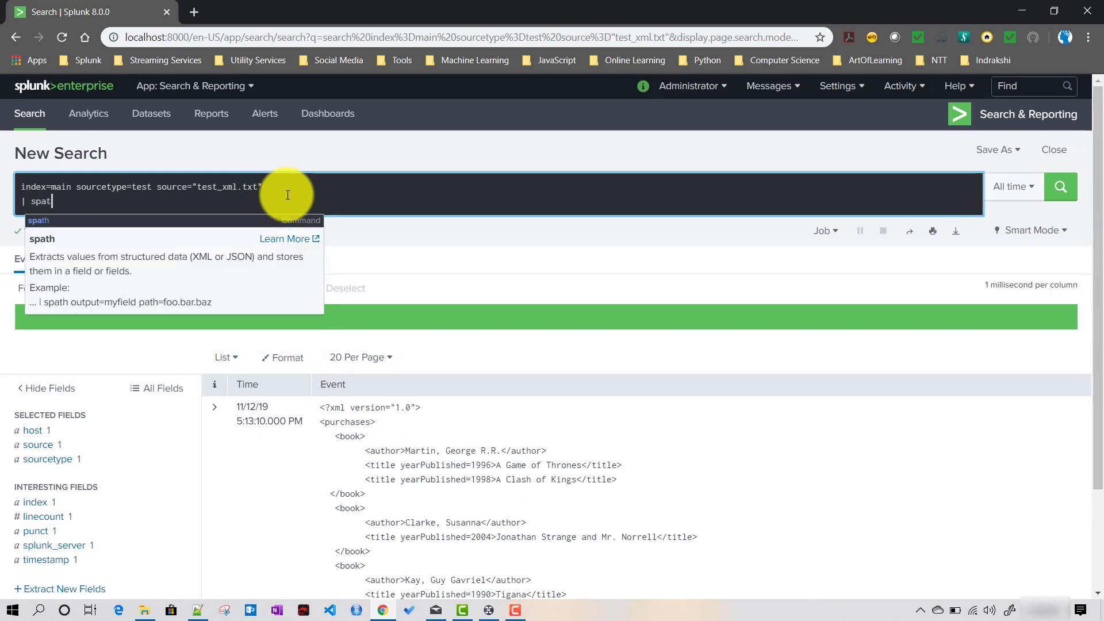
pyautogui.write('h path')
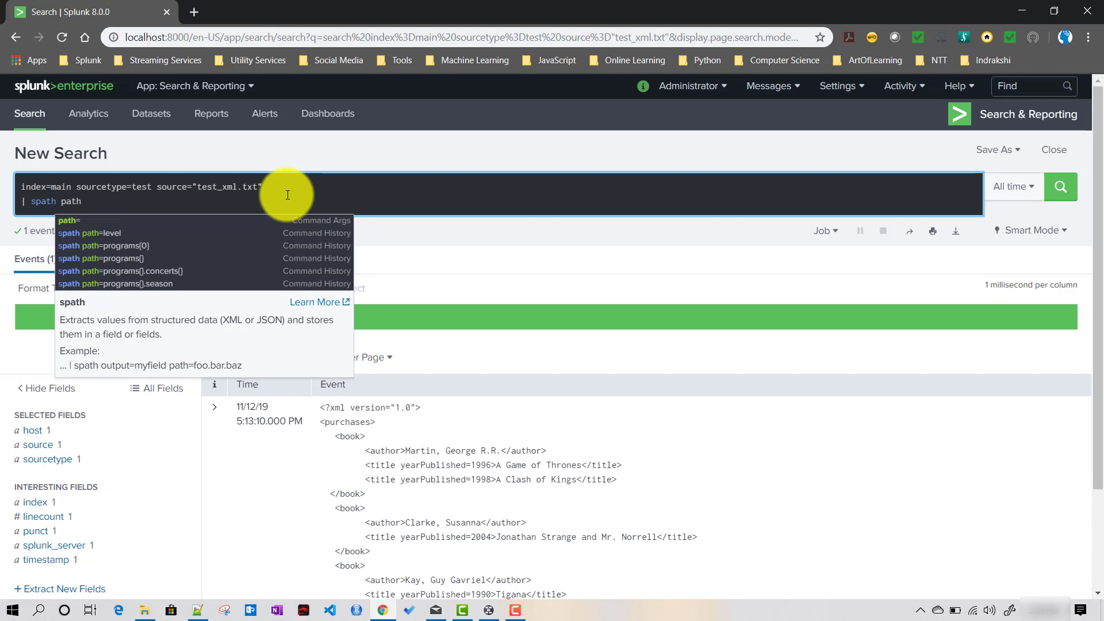
pyautogui.write('=')
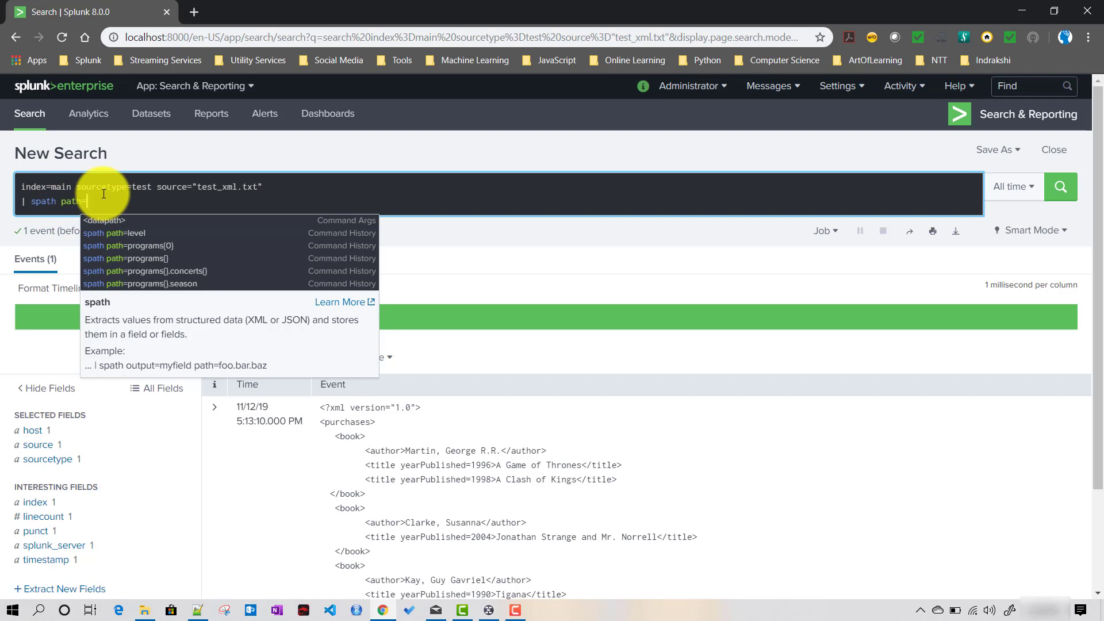
# Copy the purchases root tag name from the XML event and paste it as the spath path.
pyautogui.click(328, 424)
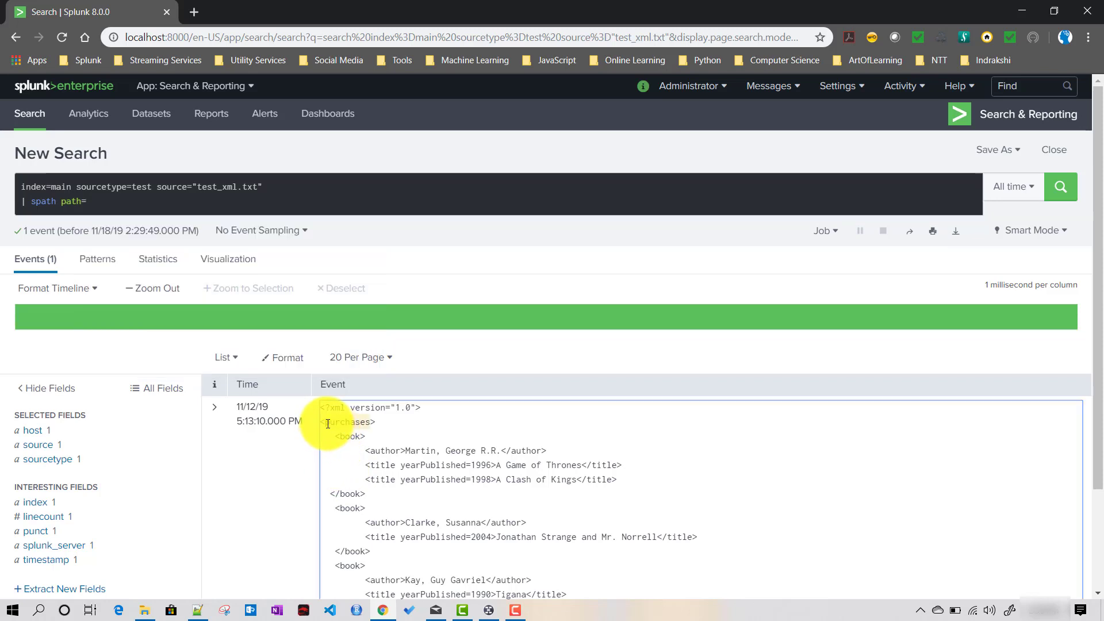
pyautogui.doubleClick(327, 424)
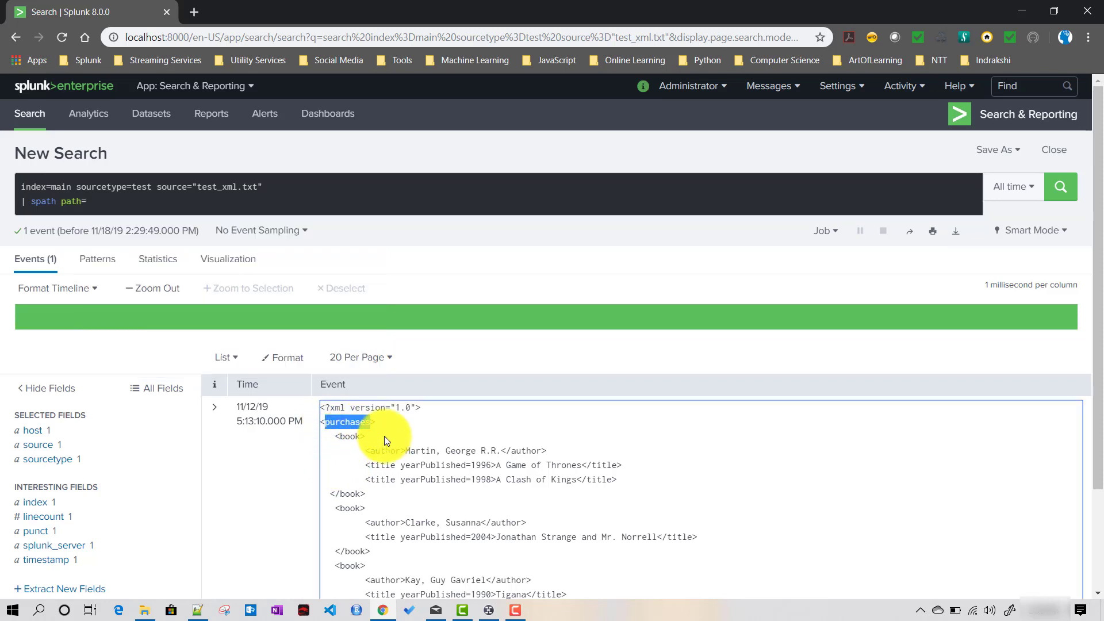
pyautogui.hotkey('ctrl', 'c')
pyautogui.click(115, 200)
pyautogui.hotkey('ctrl', 'v')
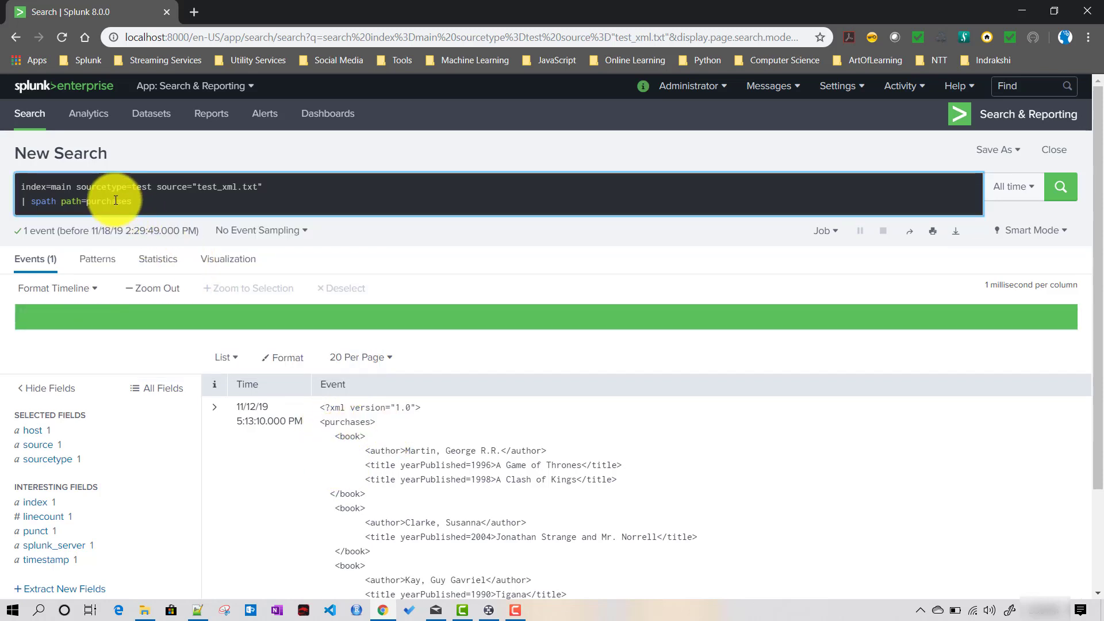
# Extend the spath path to purchases.book.title{}, run the search and expand the XML event to all its lines.
pyautogui.write('.book')
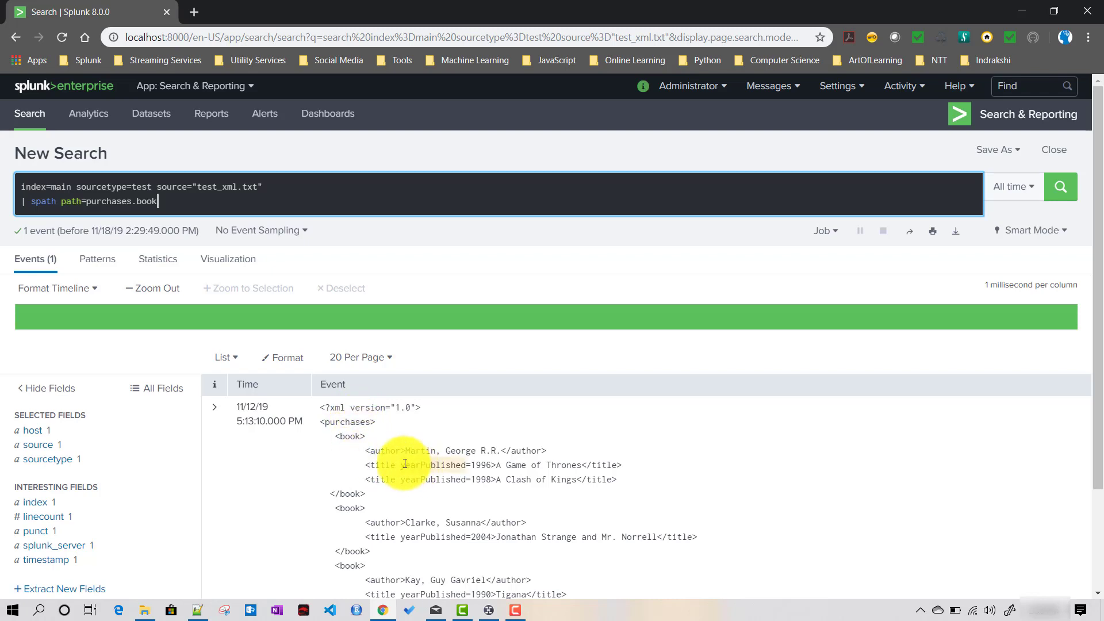
pyautogui.moveTo(401, 464); pyautogui.dragTo(469, 467)
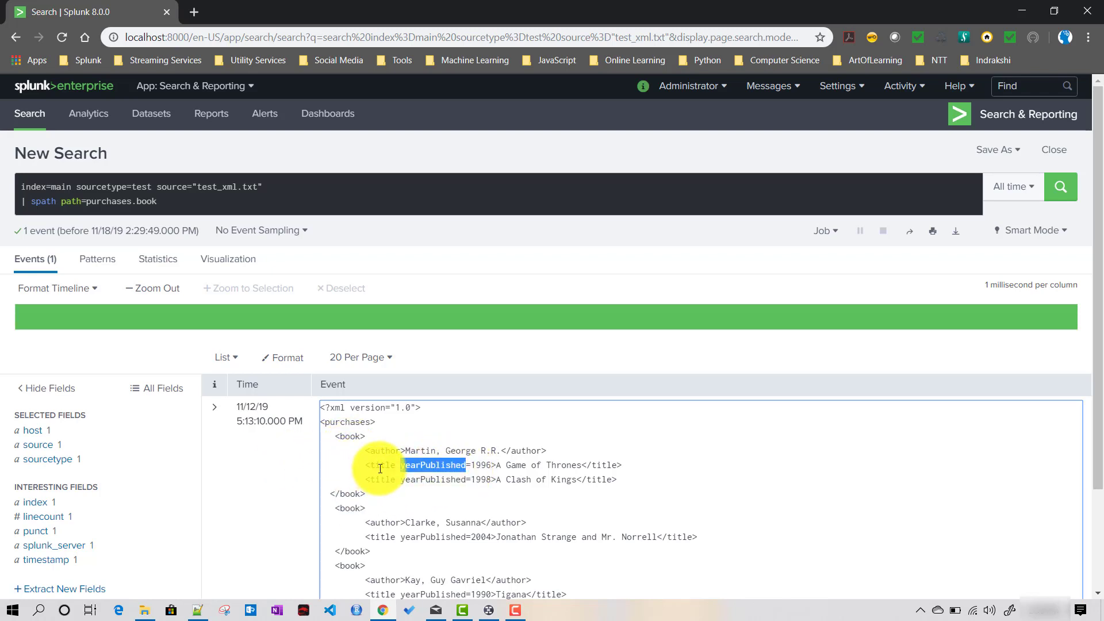
pyautogui.click(169, 202)
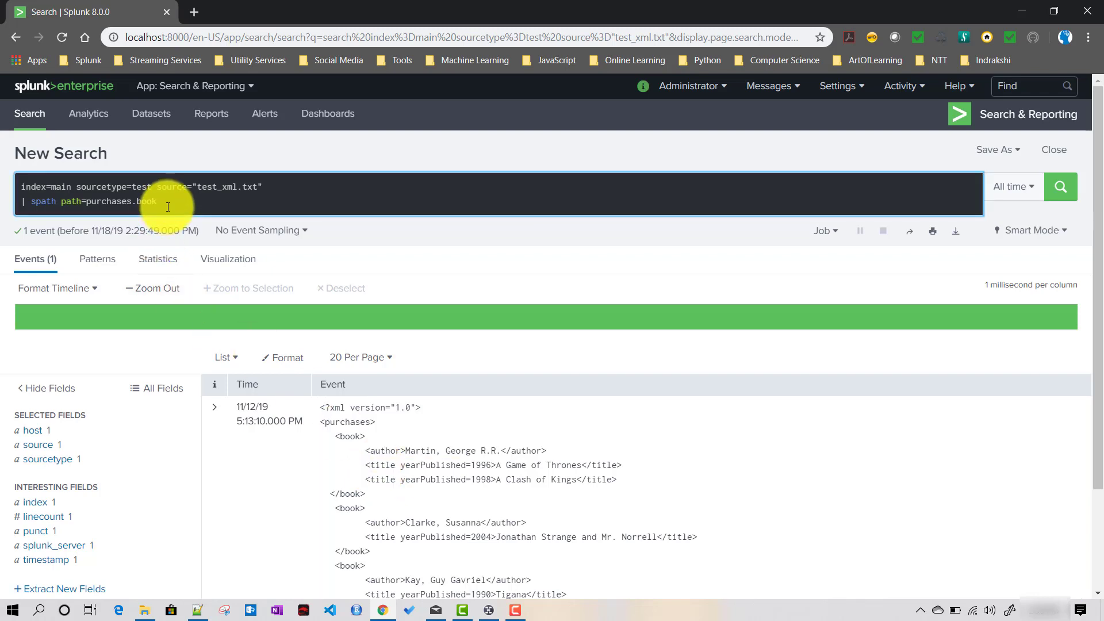
pyautogui.write('title')
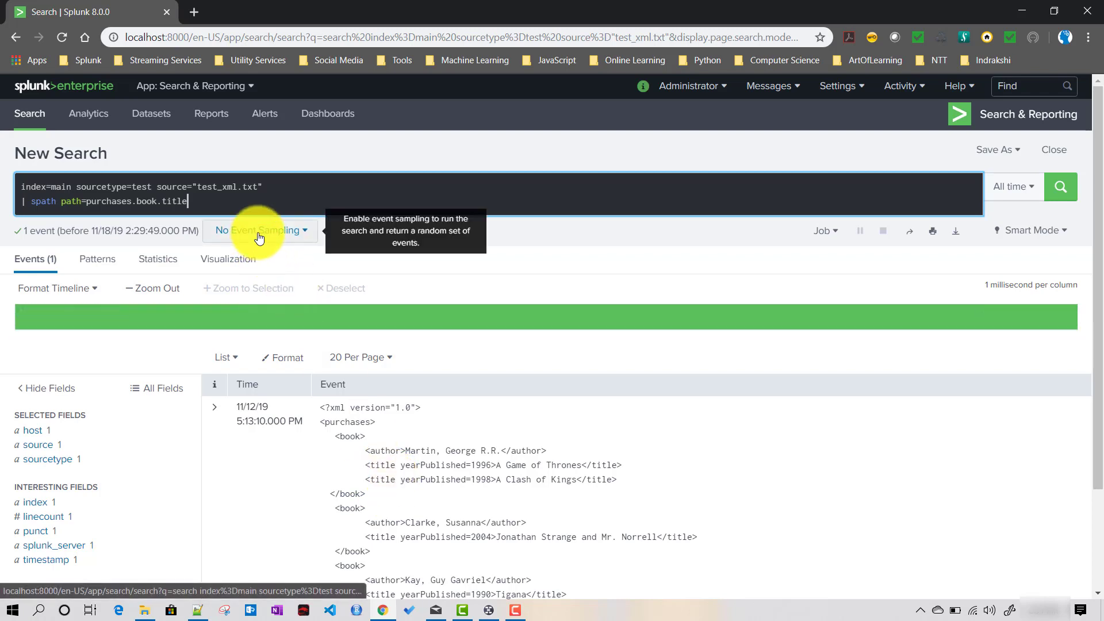
pyautogui.write('{}')
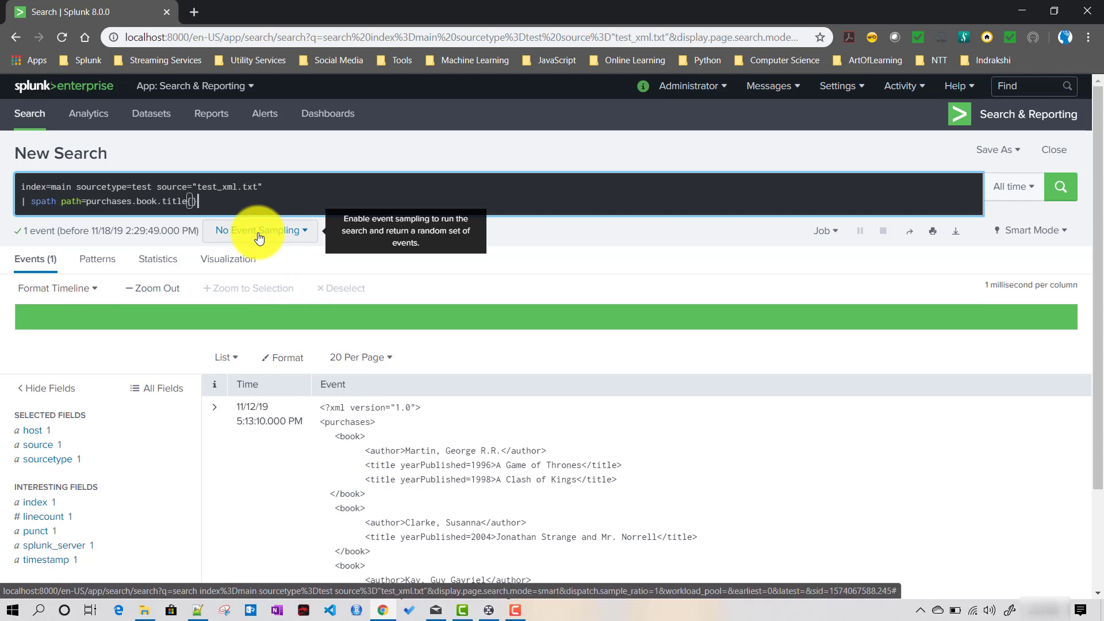
pyautogui.press('Return')
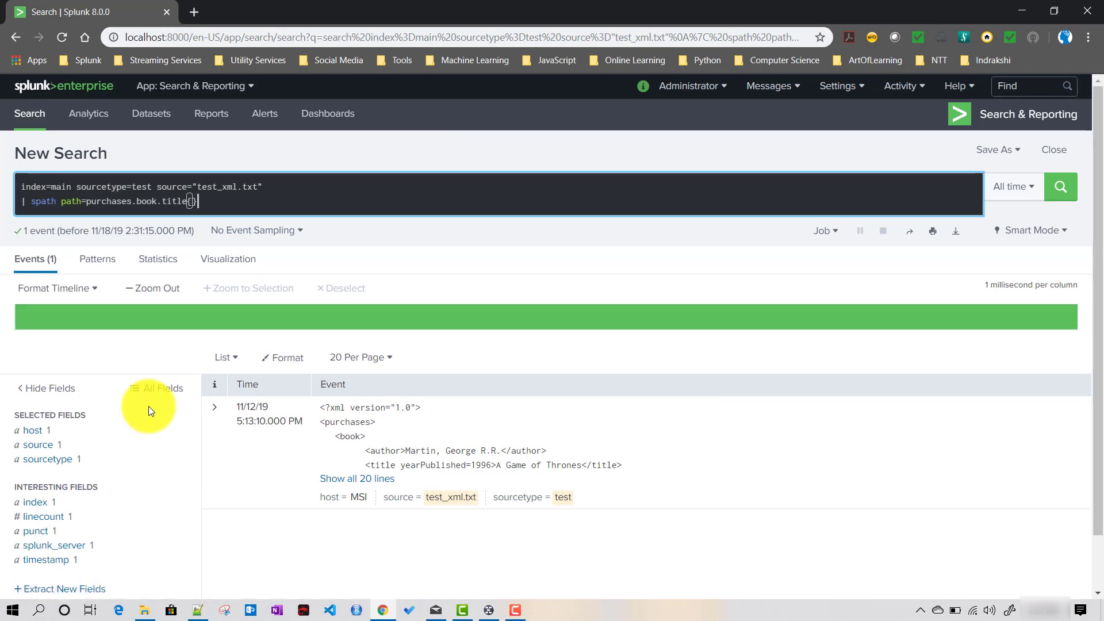
pyautogui.click(355, 480)
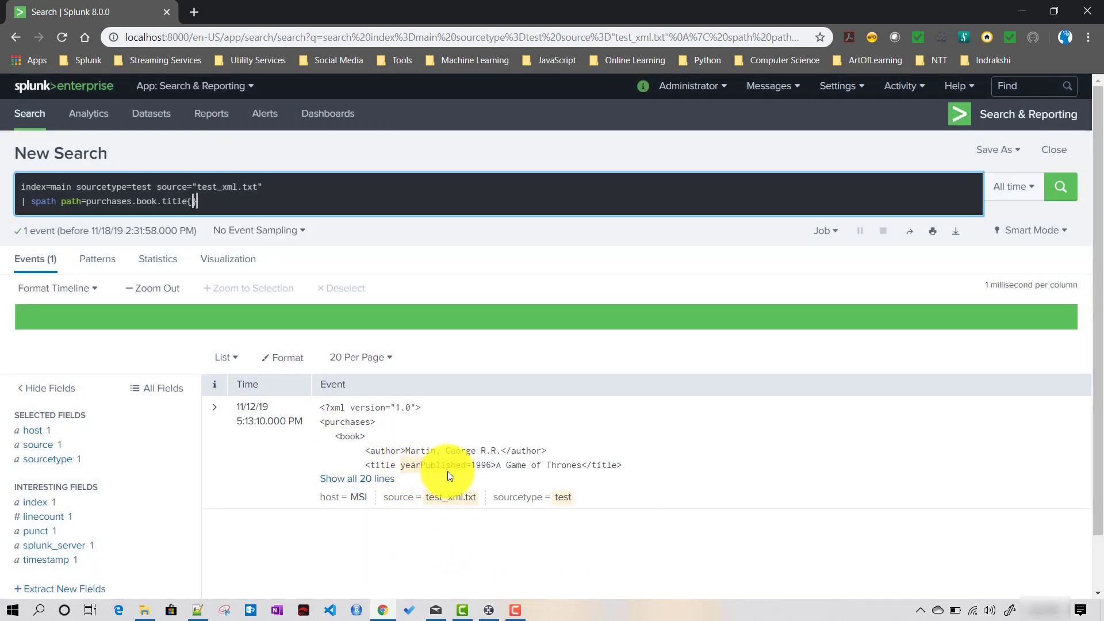
pyautogui.write('}')
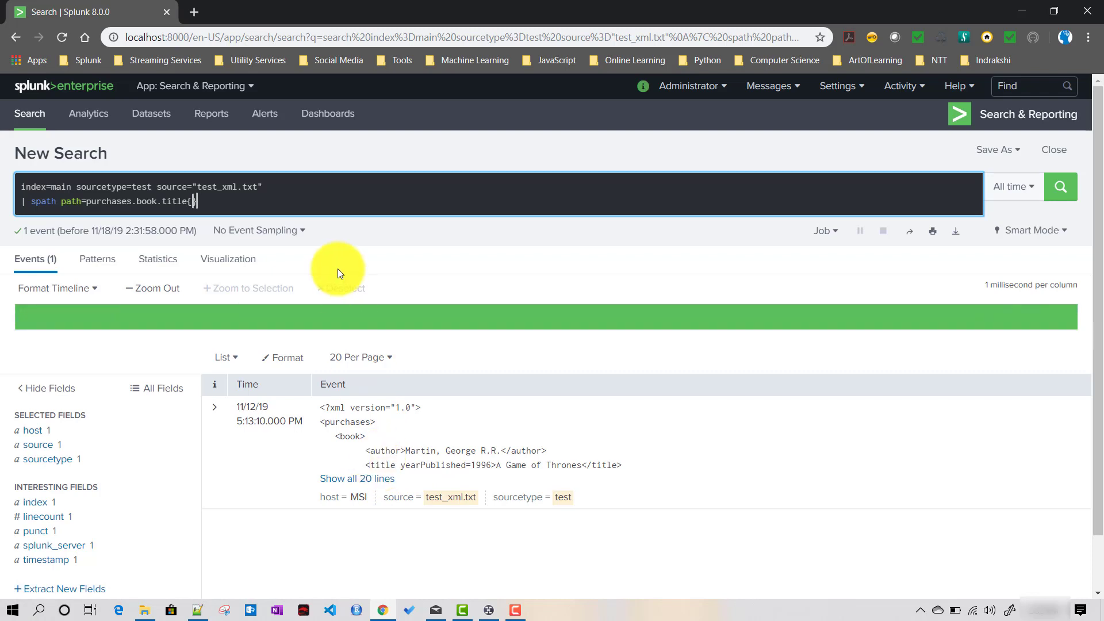
pyautogui.press('Left')
pyautogui.write('@')
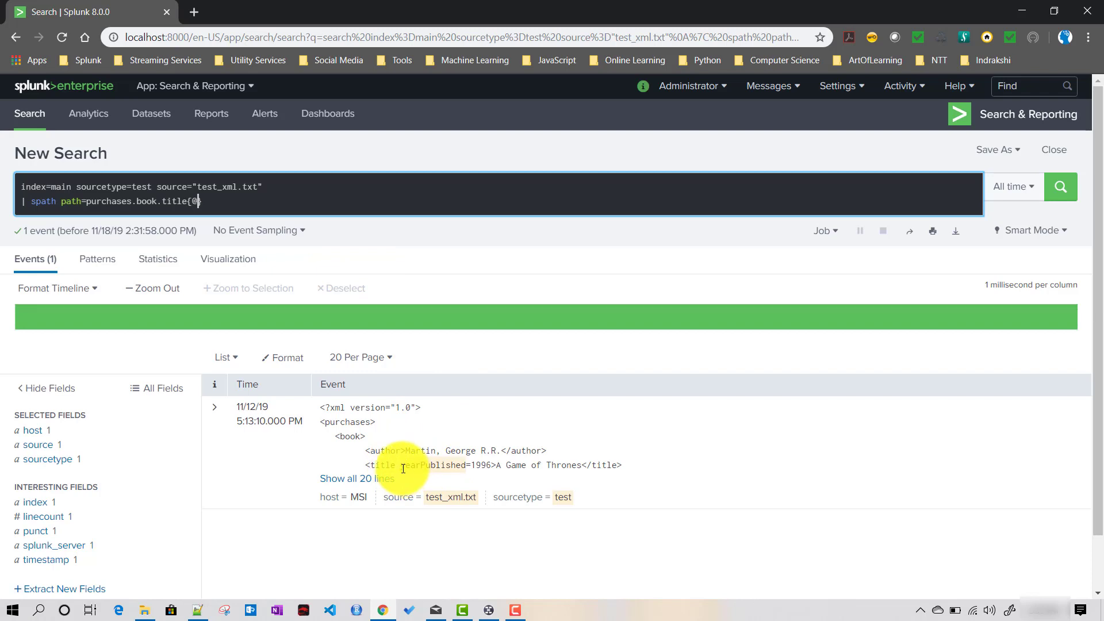
pyautogui.moveTo(401, 464); pyautogui.dragTo(467, 466)
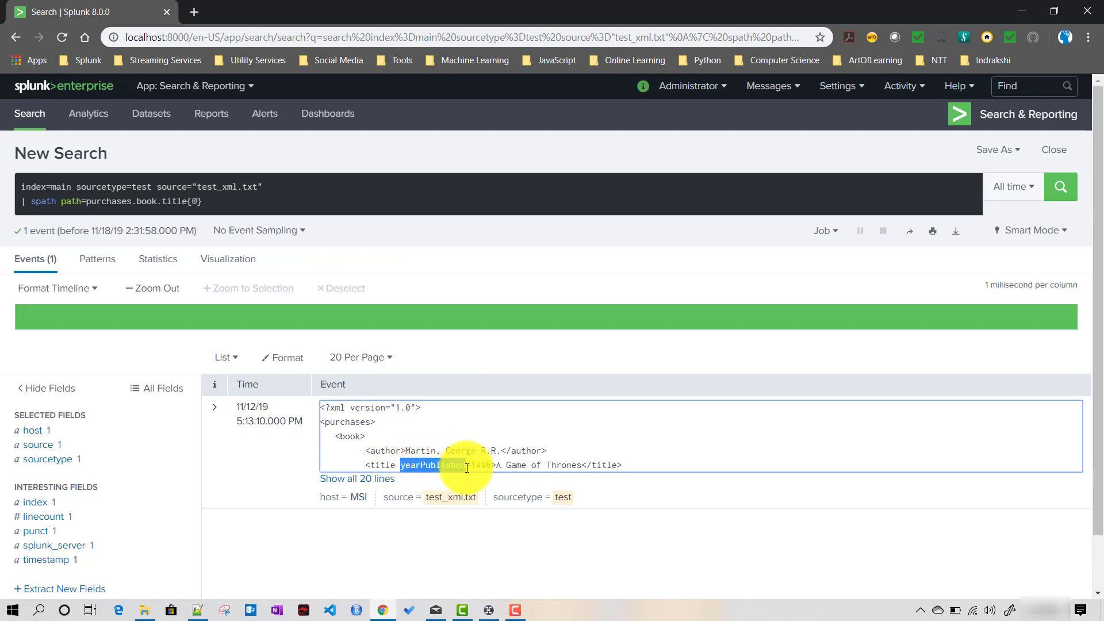
pyautogui.hotkey('ctrl', 'c')
pyautogui.click(199, 202)
pyautogui.hotkey('ctrl', 'v')
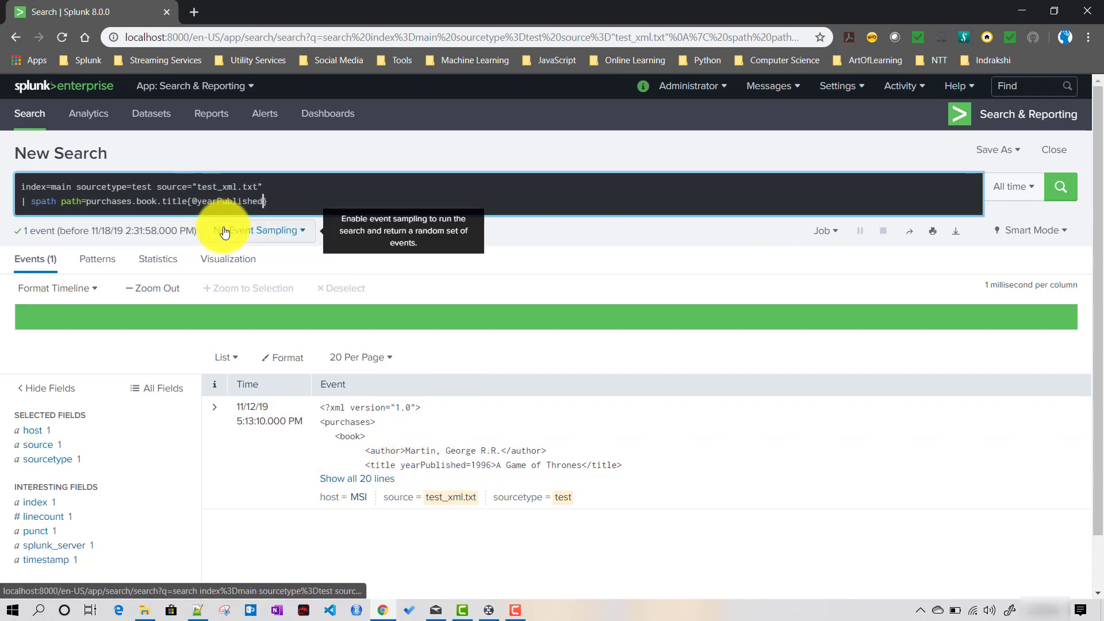
pyautogui.press('Return')
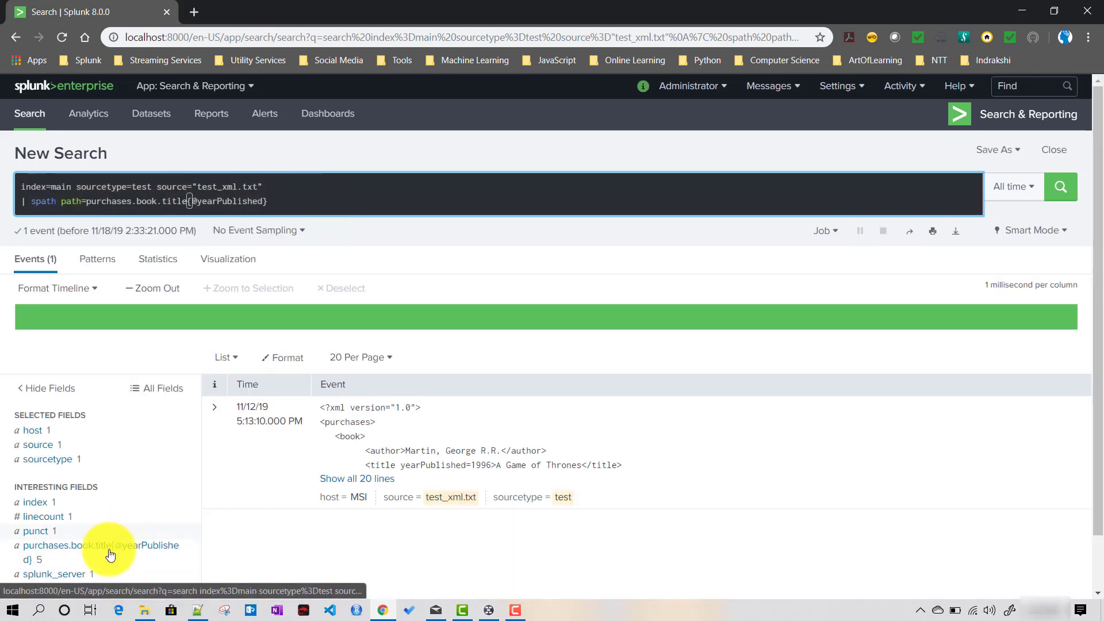
pyautogui.click(110, 555)
pyautogui.scroll(-1, 178, 474)
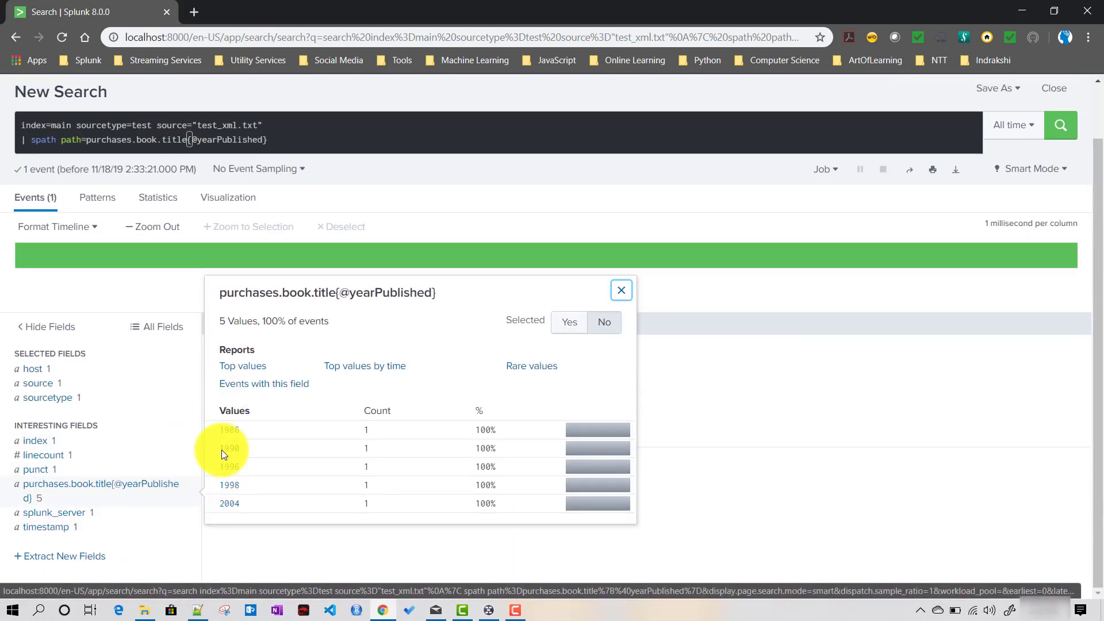
pyautogui.click(229, 542)
pyautogui.click(130, 494)
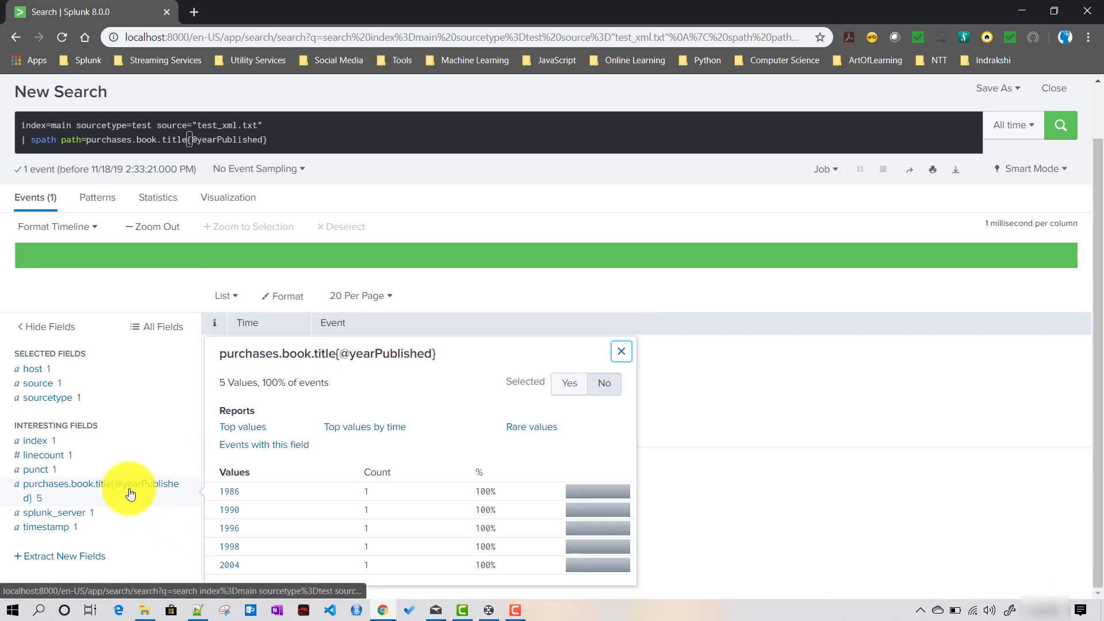
pyautogui.click(308, 144)
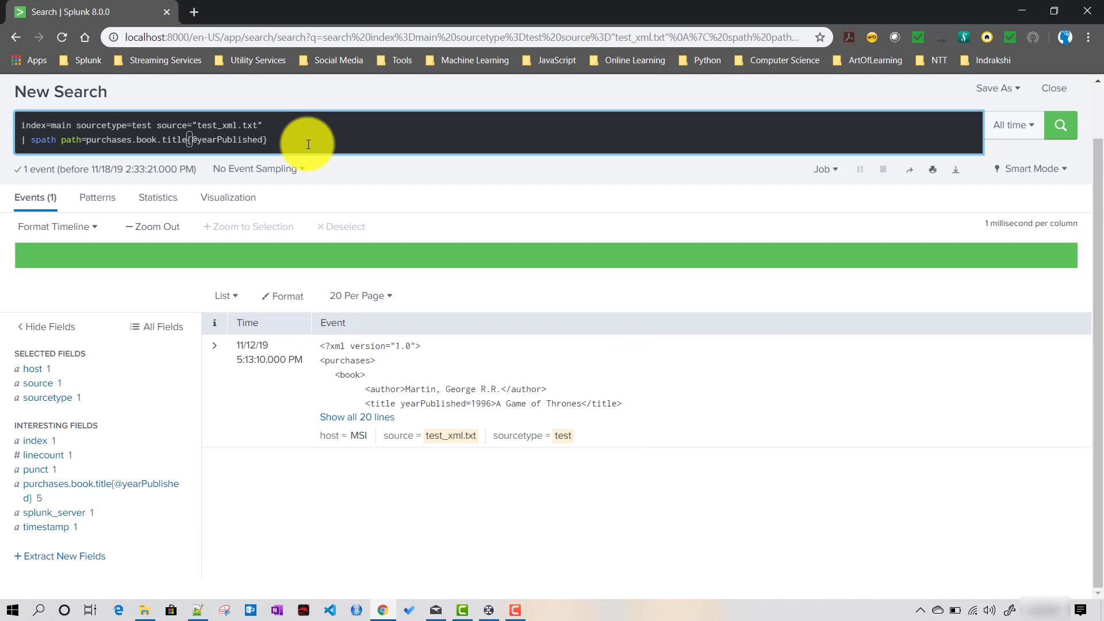
pyautogui.write('o')
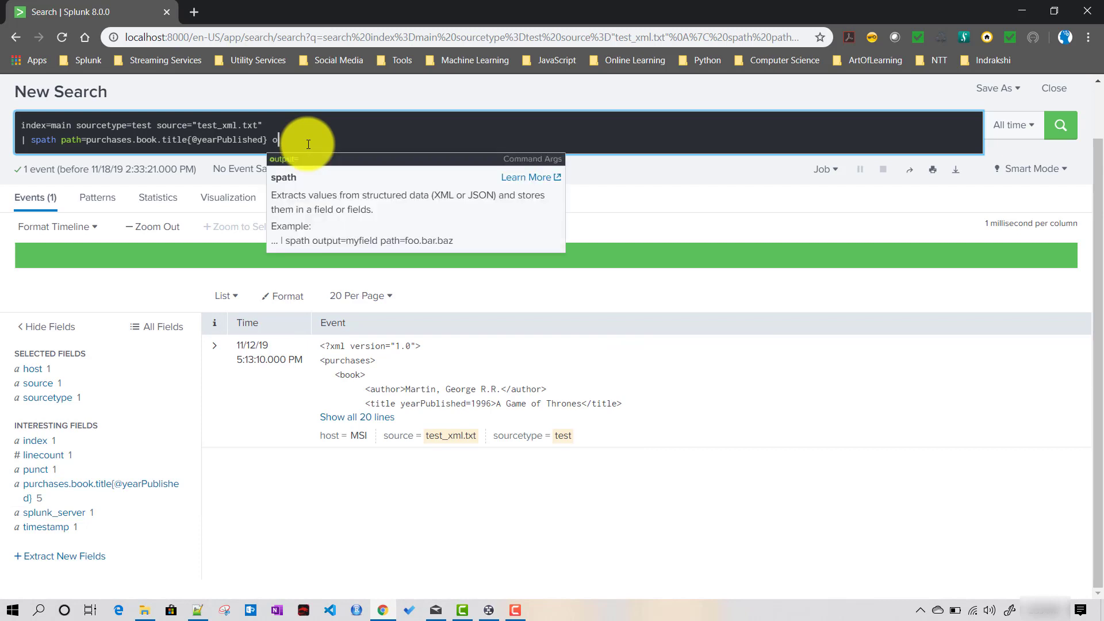
pyautogui.press('BackSpace')
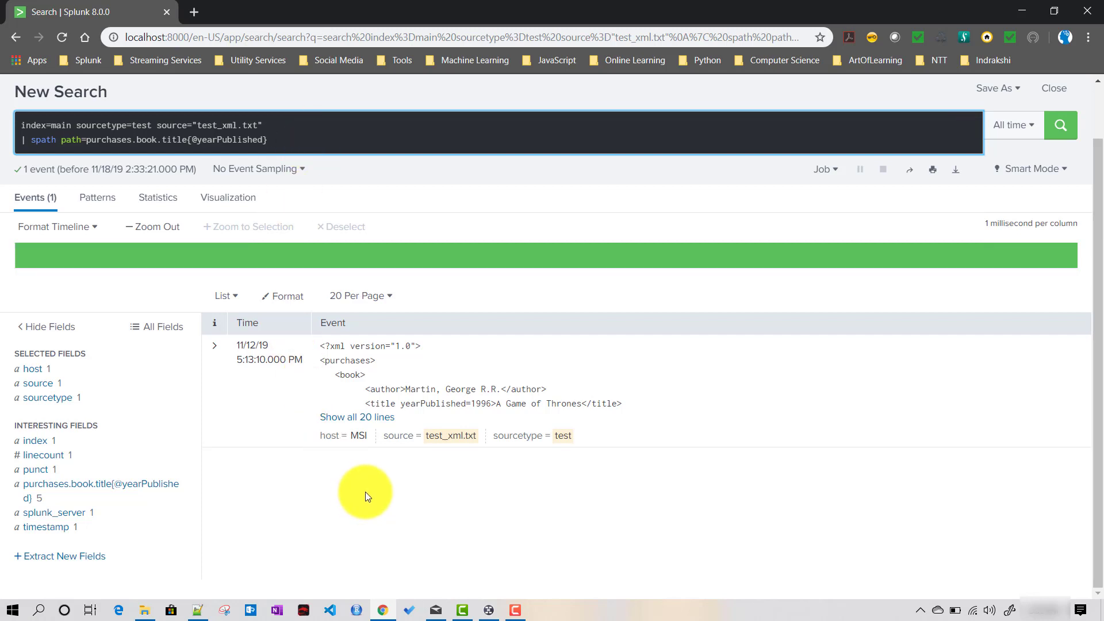
# Remove the source filter and the spath line, and run the search as index=main sourcetype=test.
pyautogui.scroll(2, 364, 488)
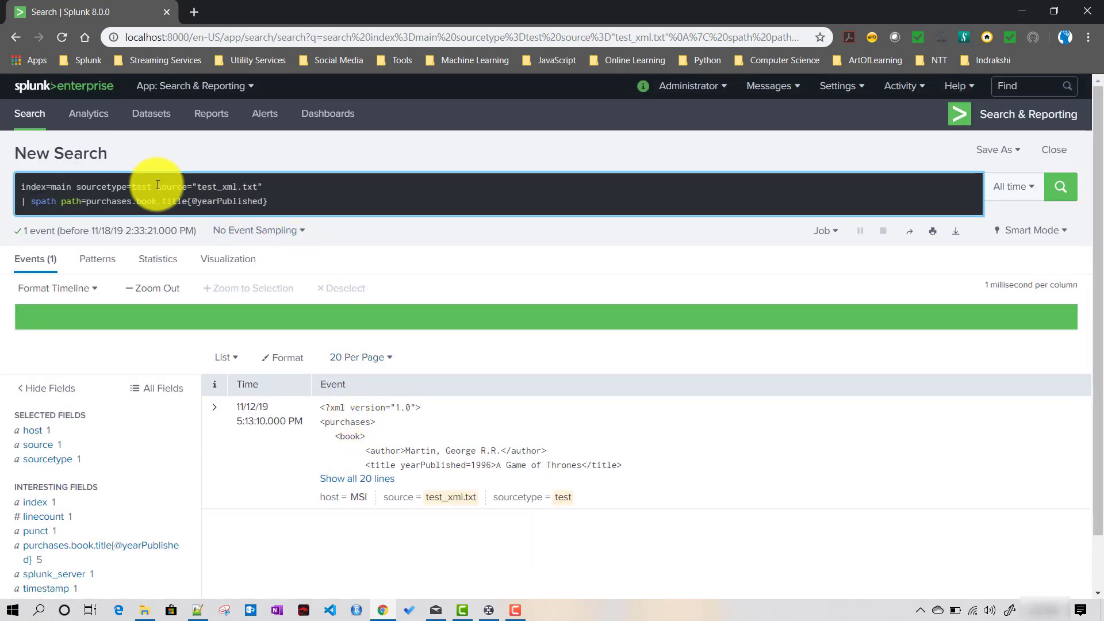
pyautogui.hotkey('ctrl', 'a')
pyautogui.moveTo(158, 185); pyautogui.dragTo(375, 192)
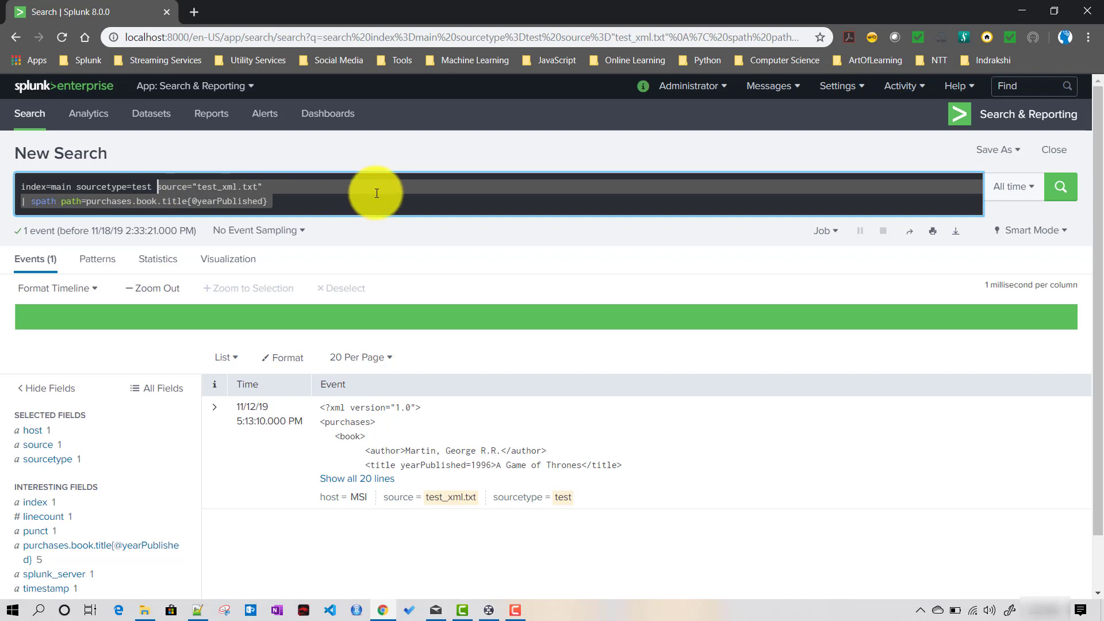
pyautogui.press('BackSpace')
pyautogui.press('Return')
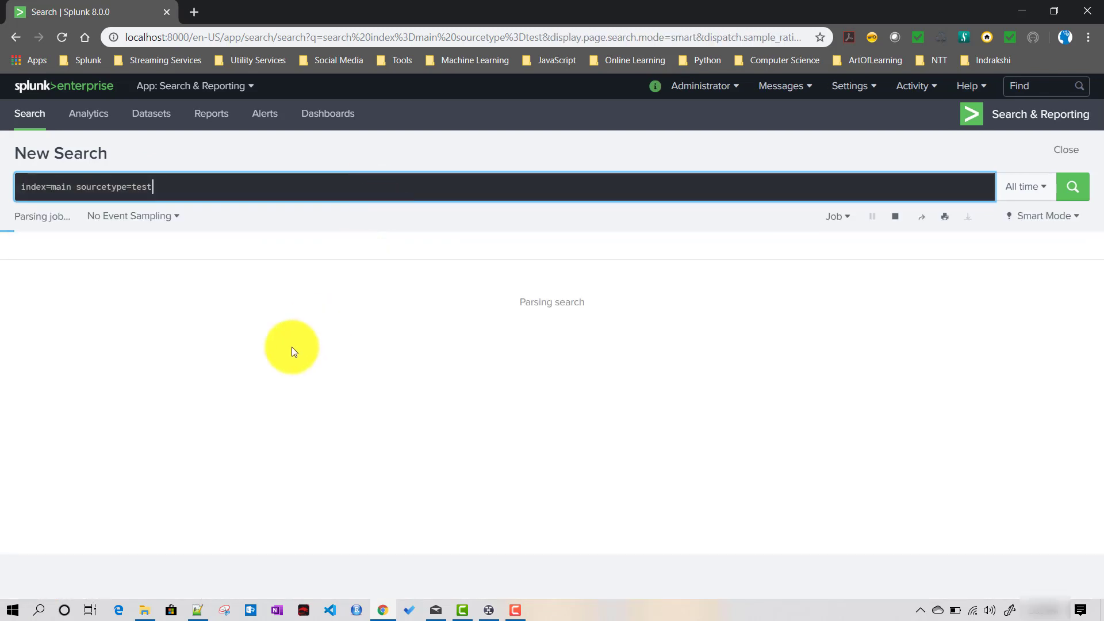
# Restrict the search to the source mixed_json_unstructured.json and highlight the JSON array inside its event.
pyautogui.click(51, 437)
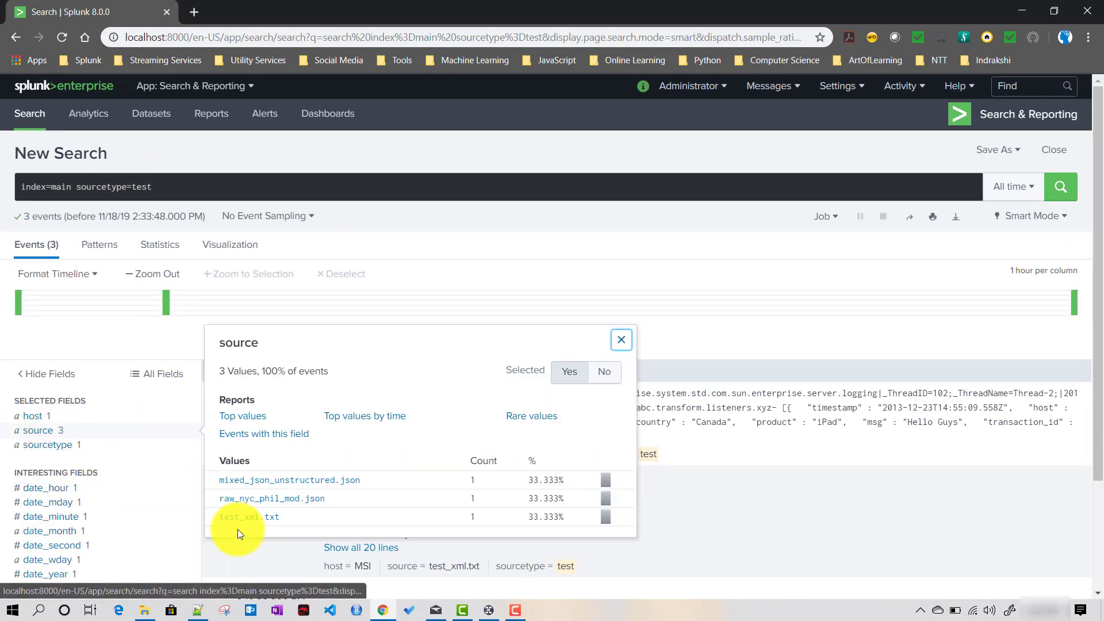
pyautogui.click(274, 480)
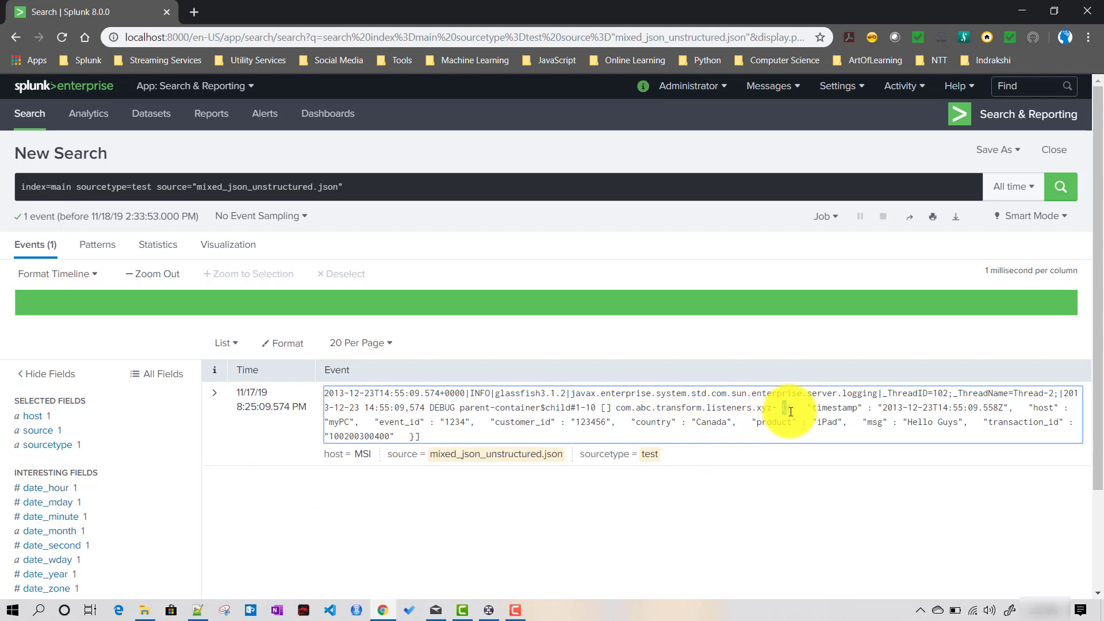
pyautogui.moveTo(780, 408); pyautogui.dragTo(816, 436)
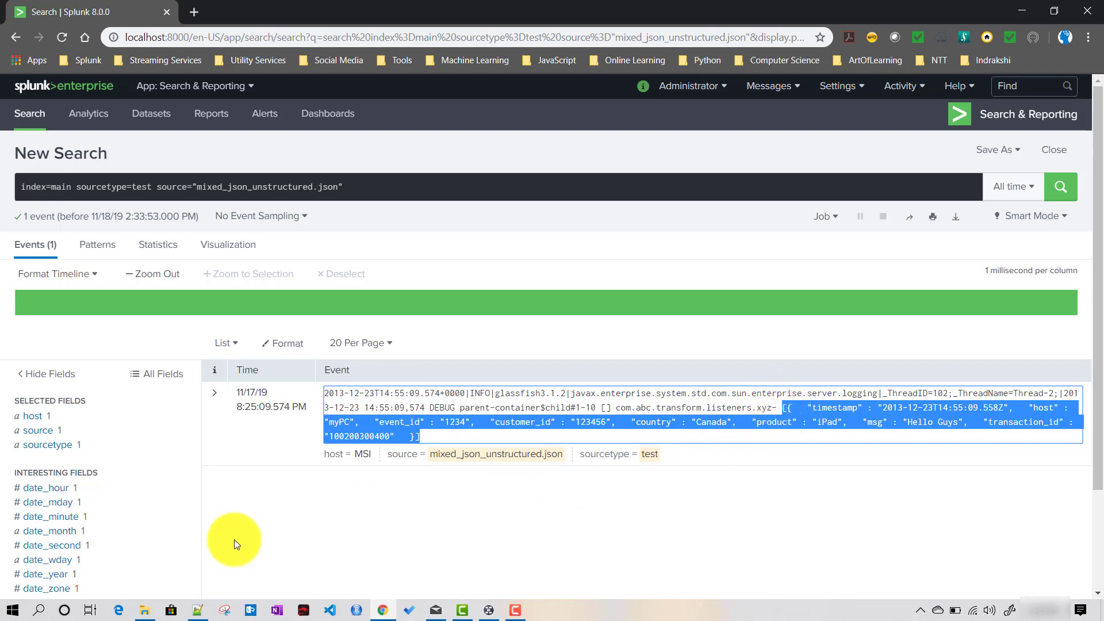
# Switch to Notepad++ and select the rex line that captures json_field in Queries.txt for copying.
pyautogui.click(197, 610)
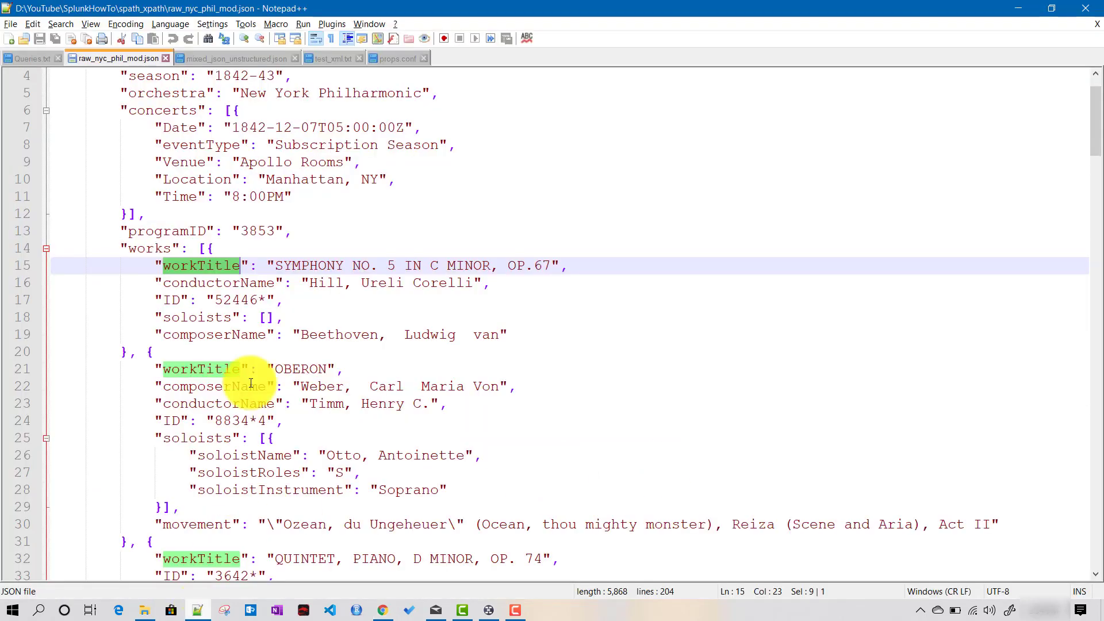
pyautogui.click(26, 57)
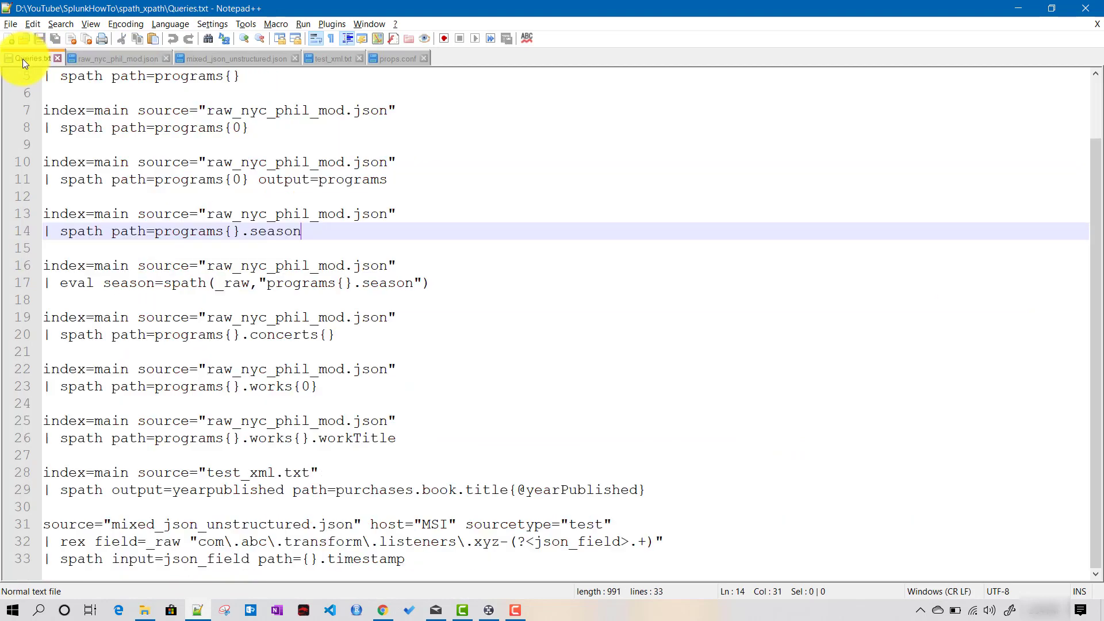
pyautogui.click(50, 543)
pyautogui.keyDown('shift'); pyautogui.click(670, 548); pyautogui.keyUp('shift')
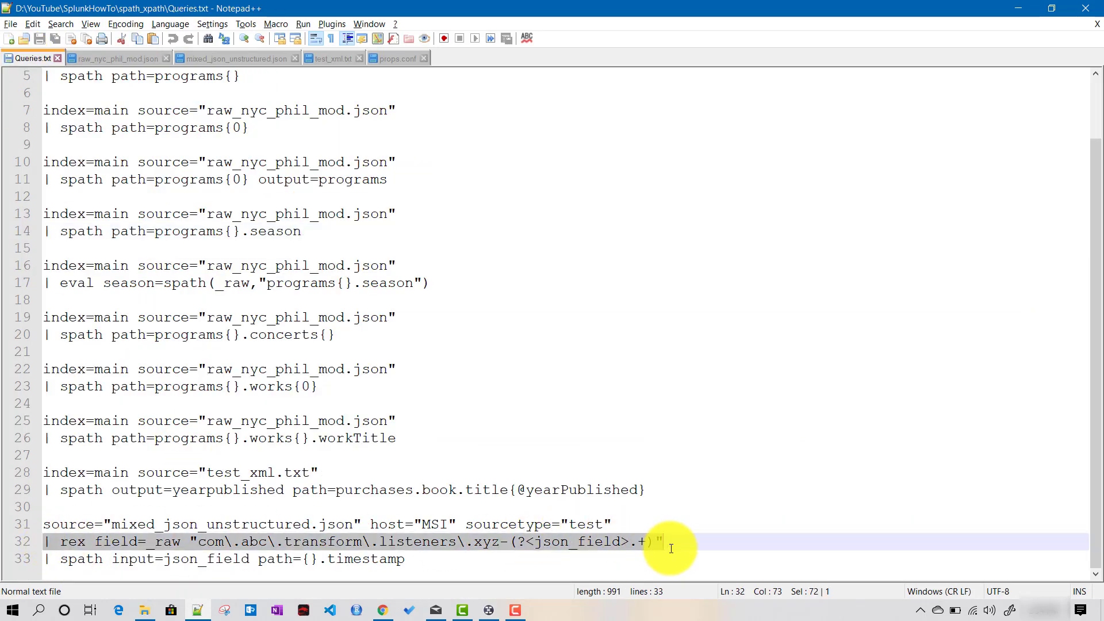
# Back in Splunk, add the line | rex field=_raw "com\.abc\.transform\.listeners\.xyz-(?<json_field>.+)" to the search, removing the duplicate pipe.
pyautogui.click(383, 610)
pyautogui.click(361, 194)
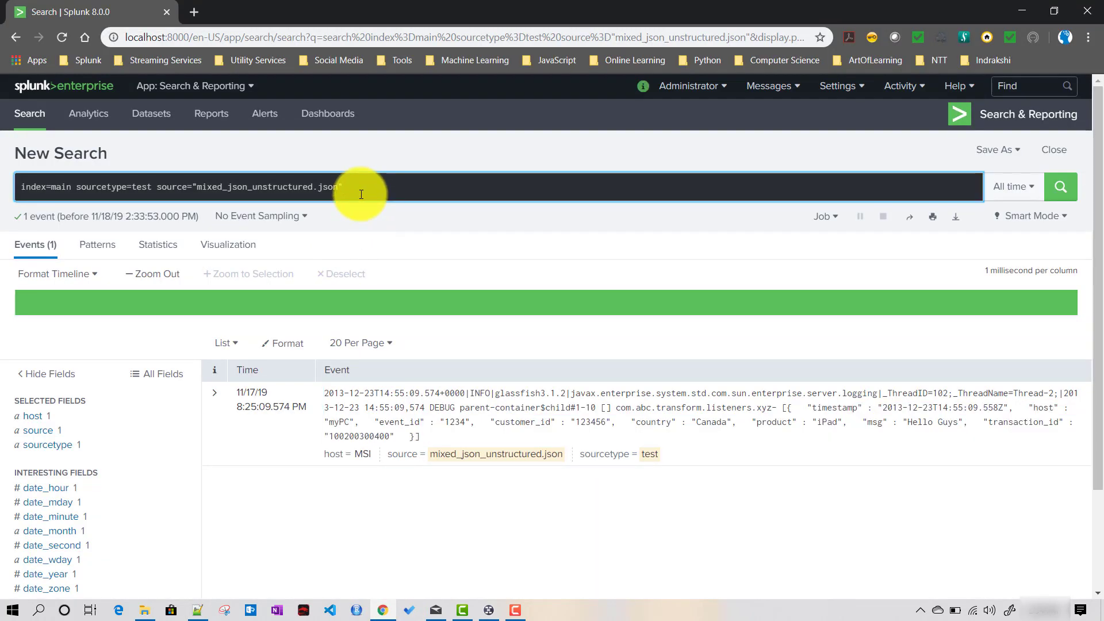
pyautogui.hotkey('ctrl', 'v')
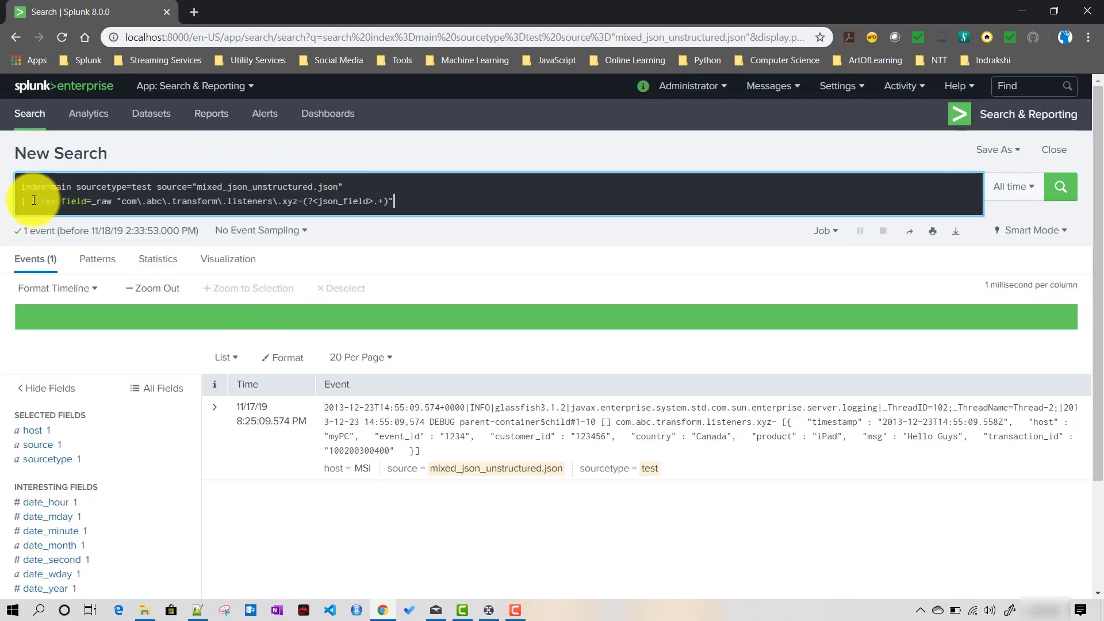
pyautogui.click(37, 204)
pyautogui.press('BackSpace')
pyautogui.press('BackSpace')
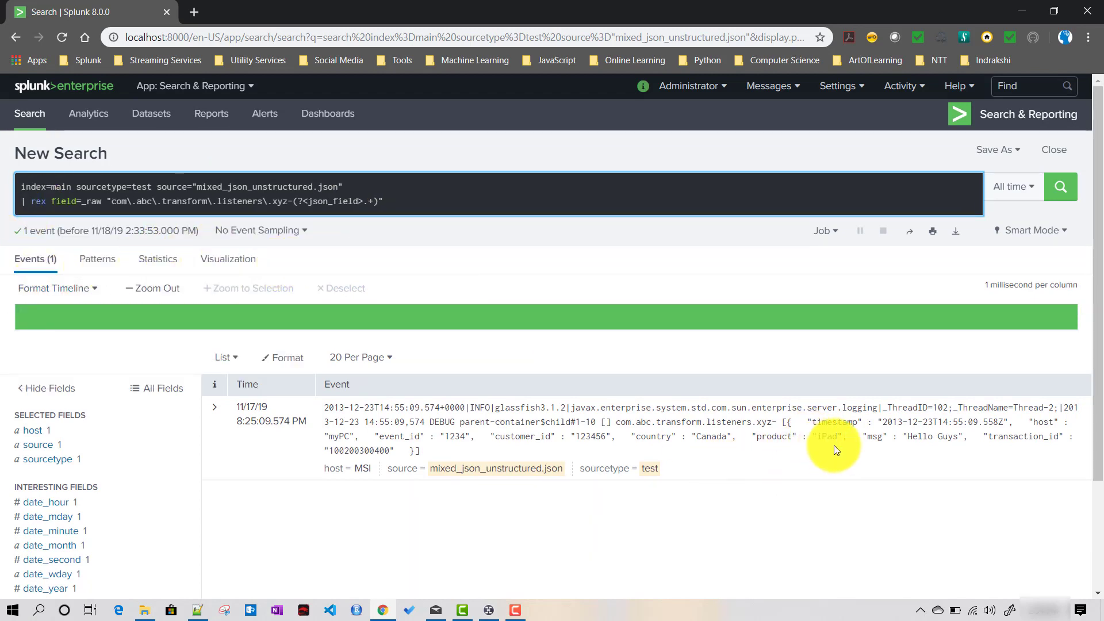
# Highlight the com.abc.transform.listeners.xyz- prefix, the JSON after it and the json_field capture name to compare event and regex.
pyautogui.moveTo(778, 426); pyautogui.dragTo(618, 423)
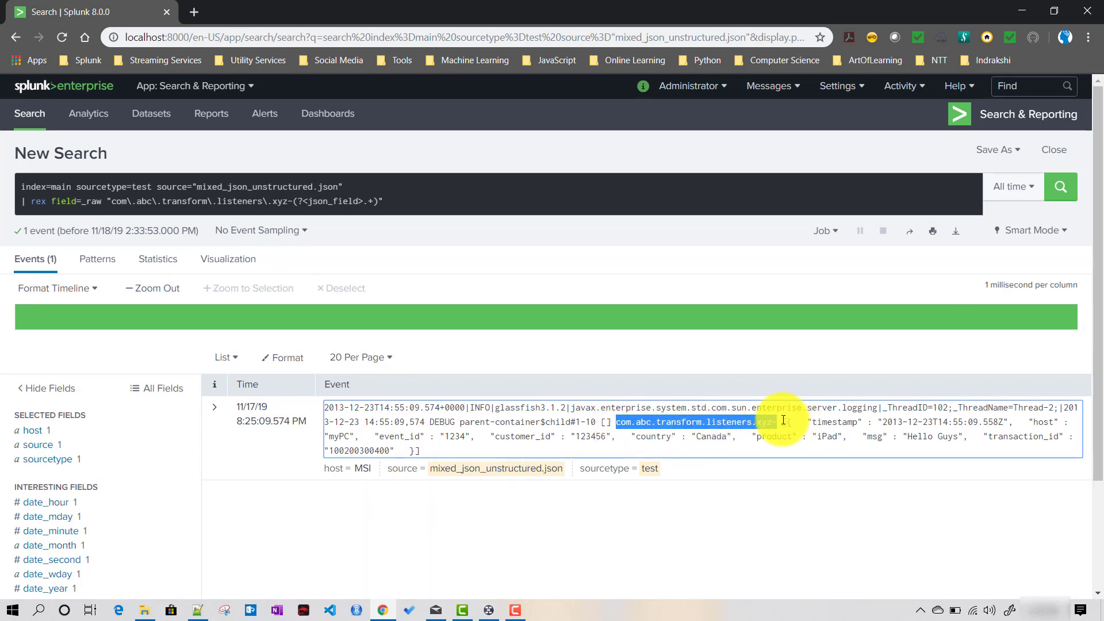
pyautogui.moveTo(782, 422); pyautogui.dragTo(806, 462)
pyautogui.doubleClick(333, 201)
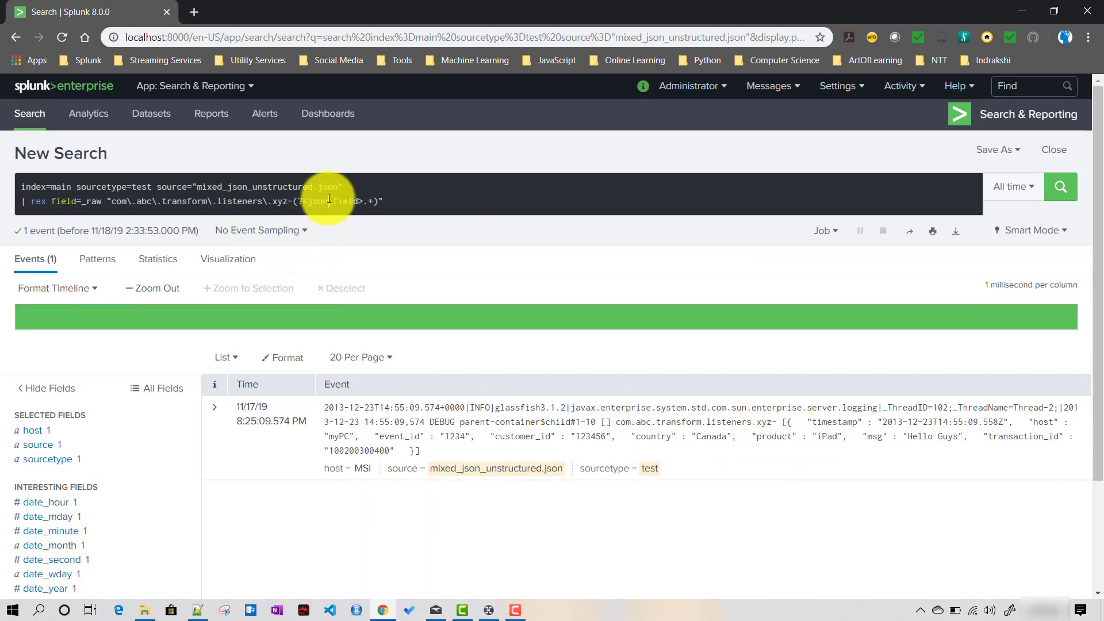
# Run the rex search and open the values of json_field to examine the extracted JSON.
pyautogui.click(429, 196)
pyautogui.press('Return')
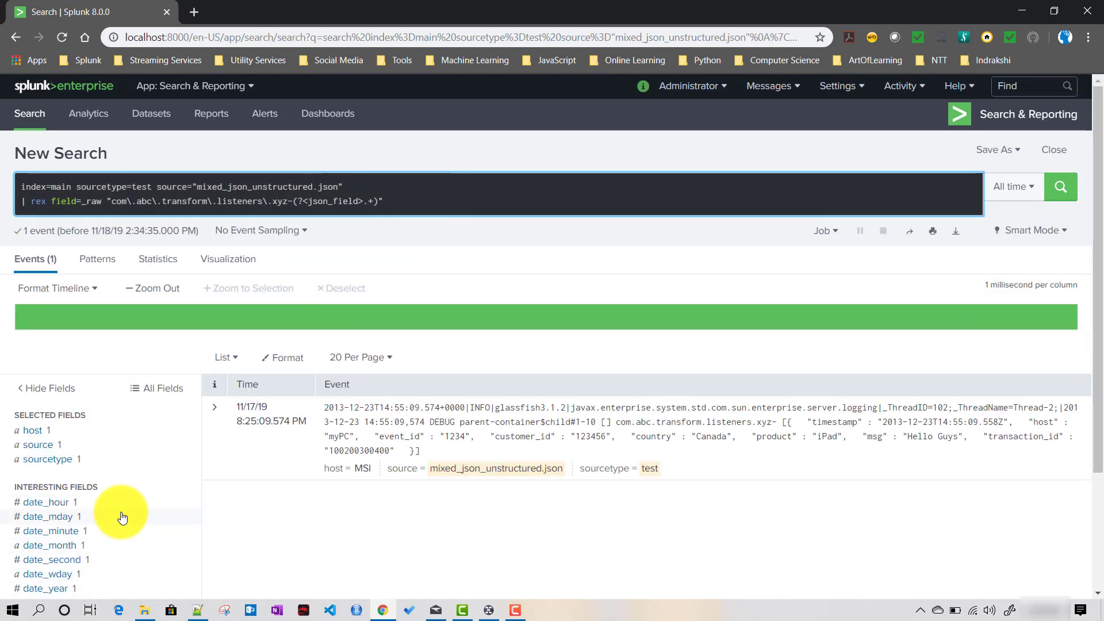
pyautogui.scroll(-3, 118, 511)
pyautogui.click(44, 488)
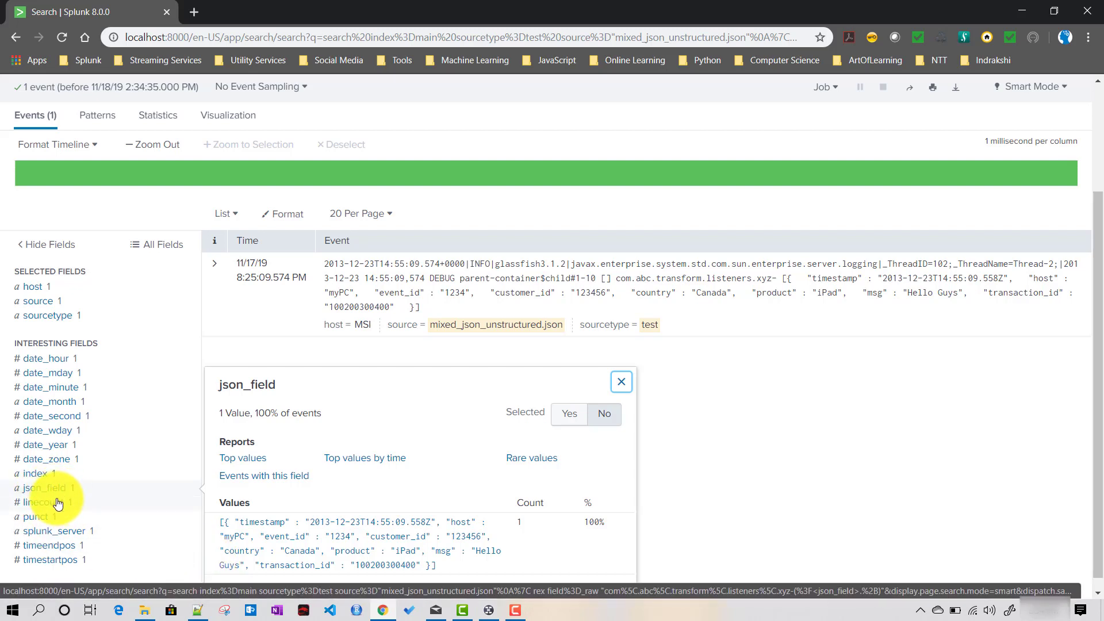
pyautogui.scroll(-1, 81, 514)
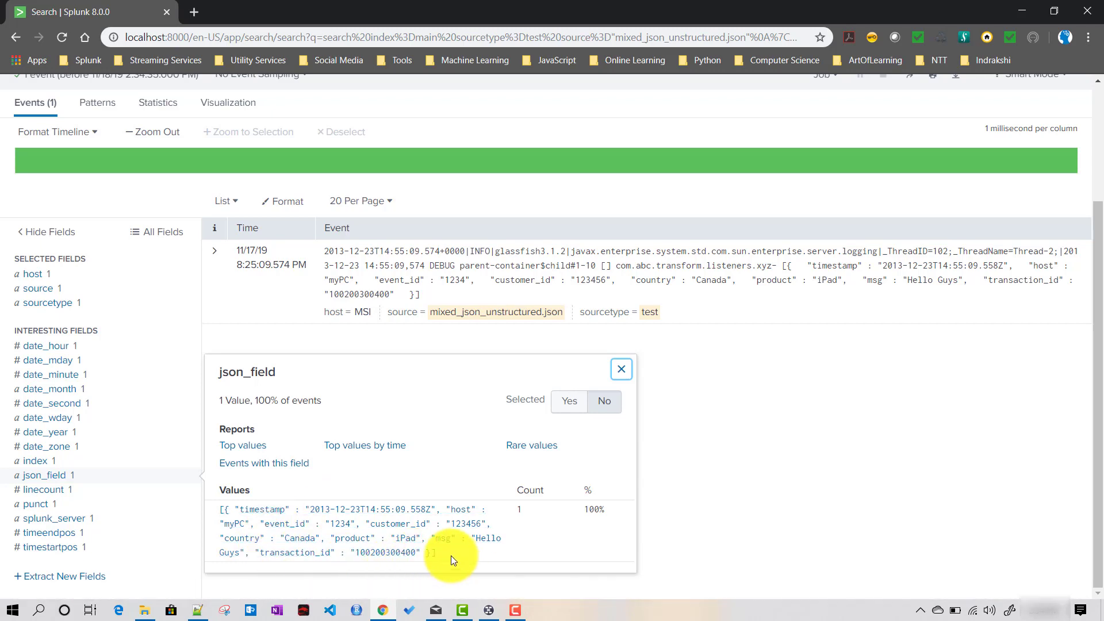
pyautogui.scroll(3, 451, 555)
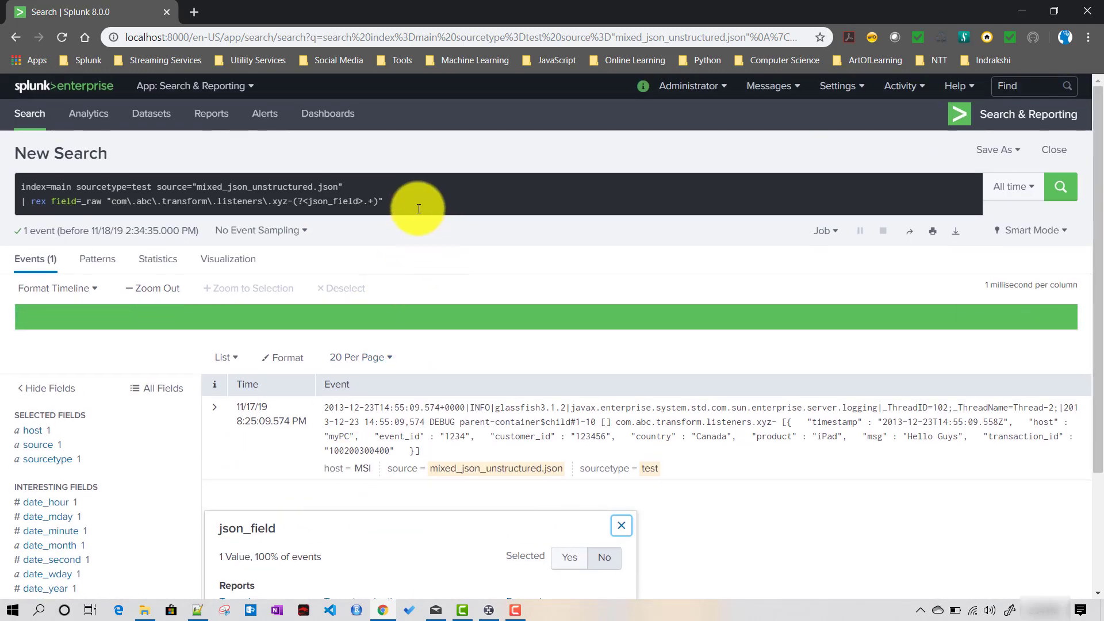
# Add a new piped line with the spath command below the rex line of the search.
pyautogui.click(418, 208)
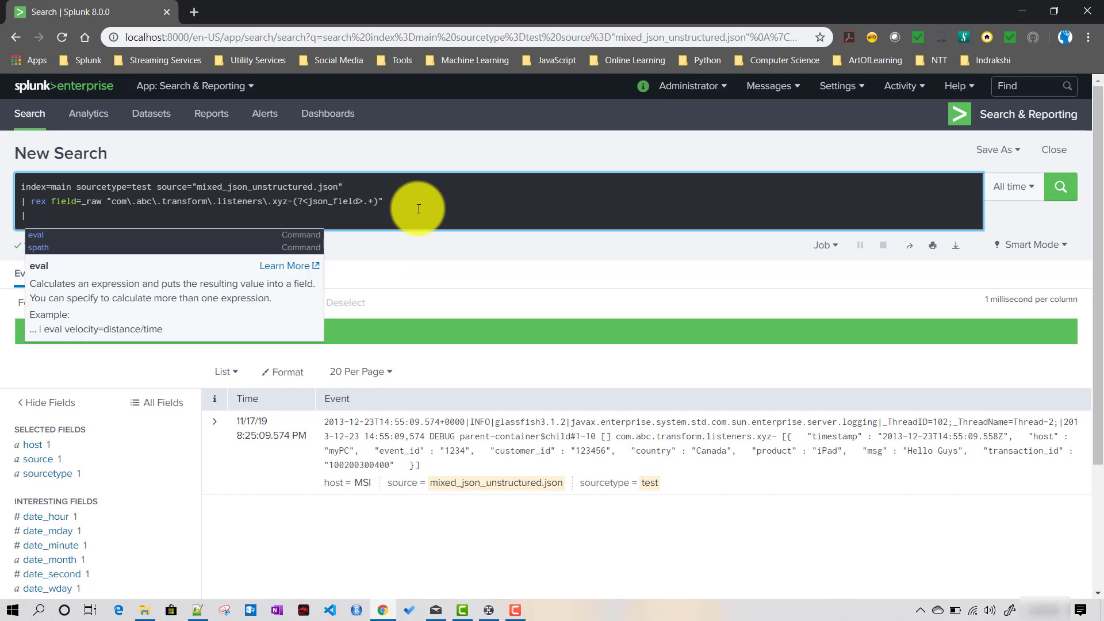
pyautogui.write('spa')
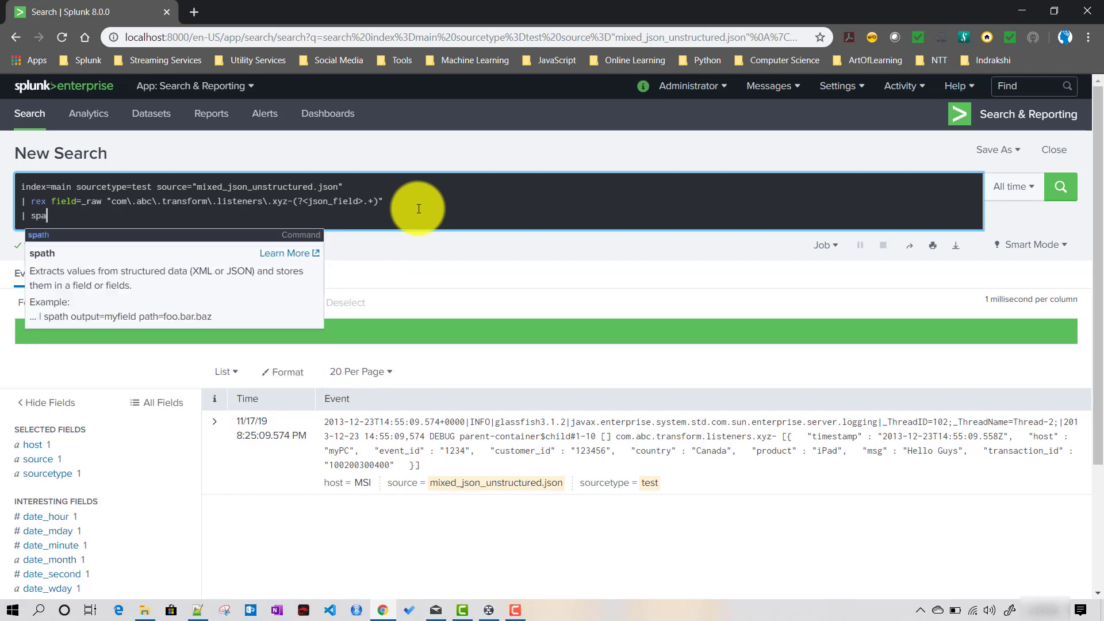
pyautogui.write('th')
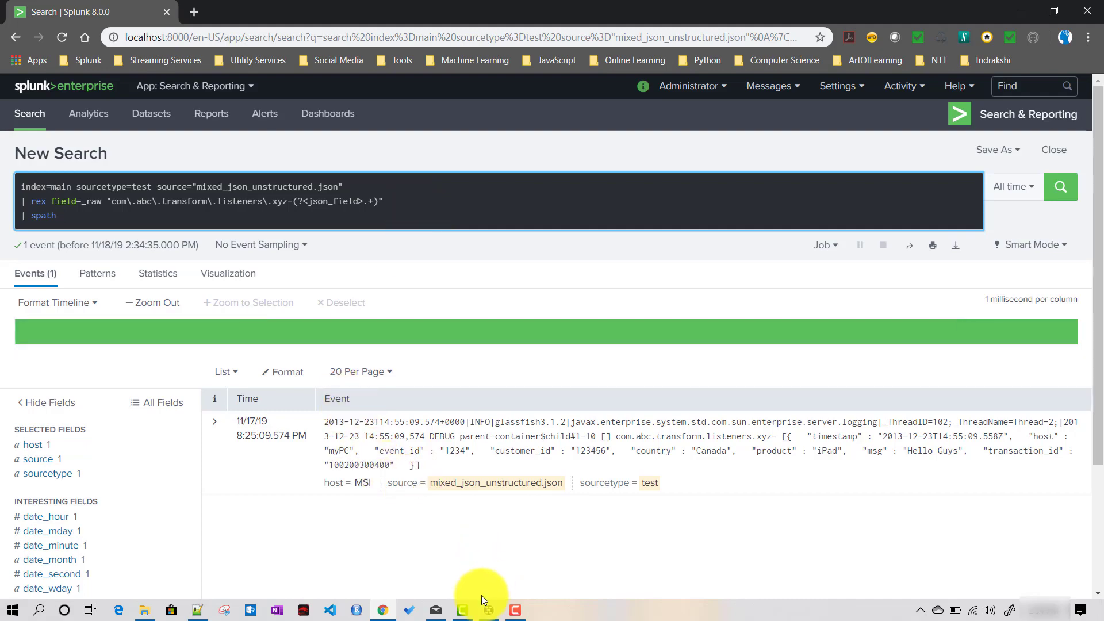
# Switch to Edraw MindMaster to check the spath syntax in the mind map, and return to Splunk.
pyautogui.click(492, 613)
pyautogui.click(562, 477)
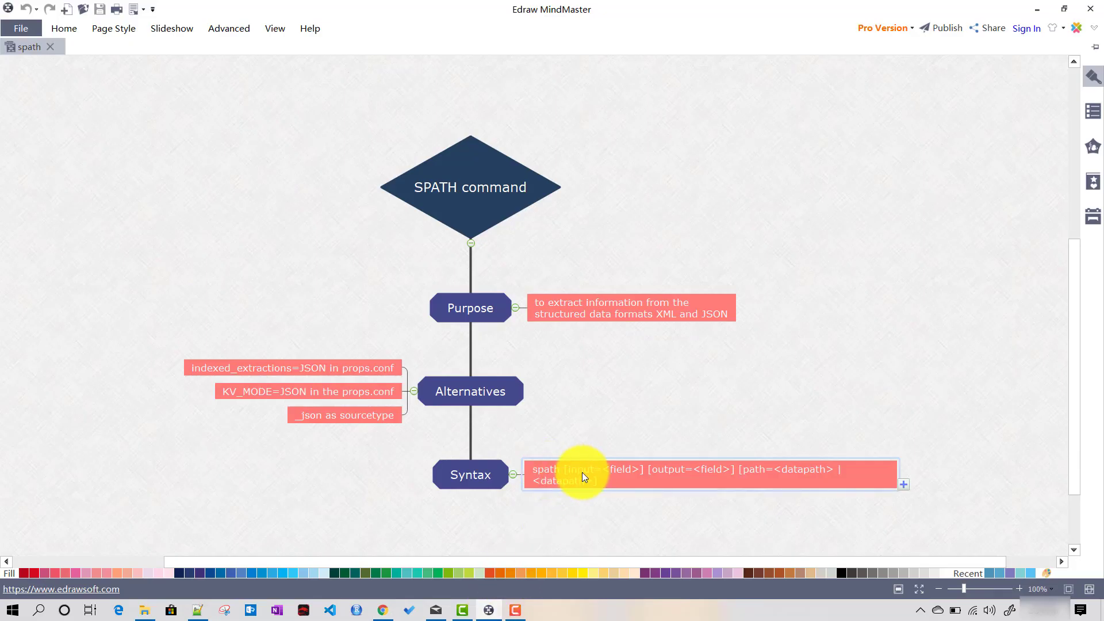
pyautogui.click(490, 610)
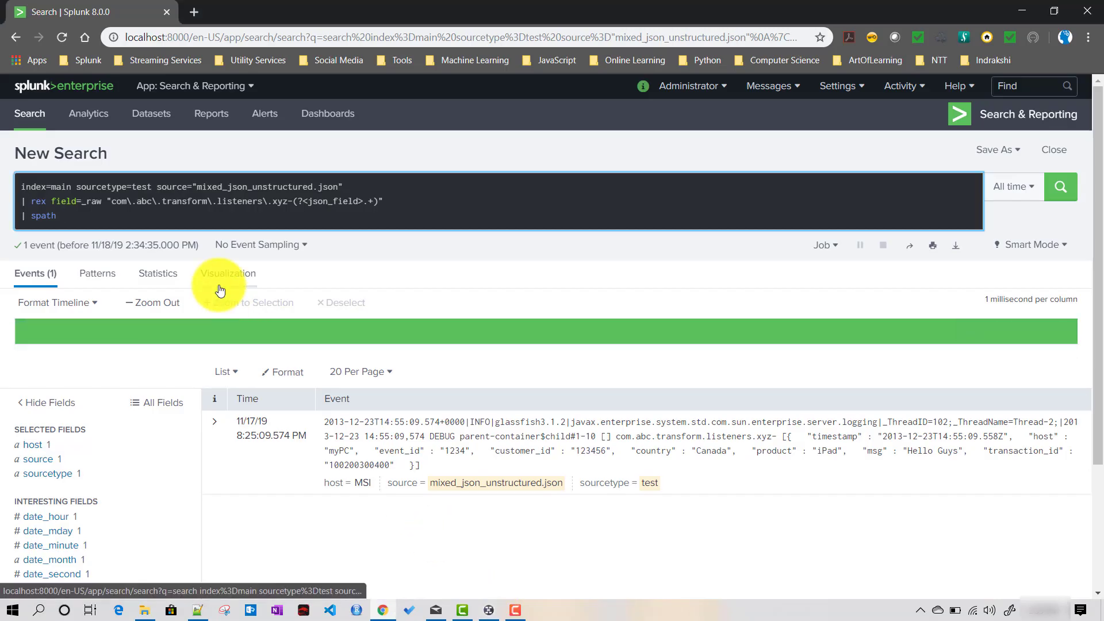
# Give spath the argument input=json_field, copying the field name from the rex capture group.
pyautogui.write('inp')
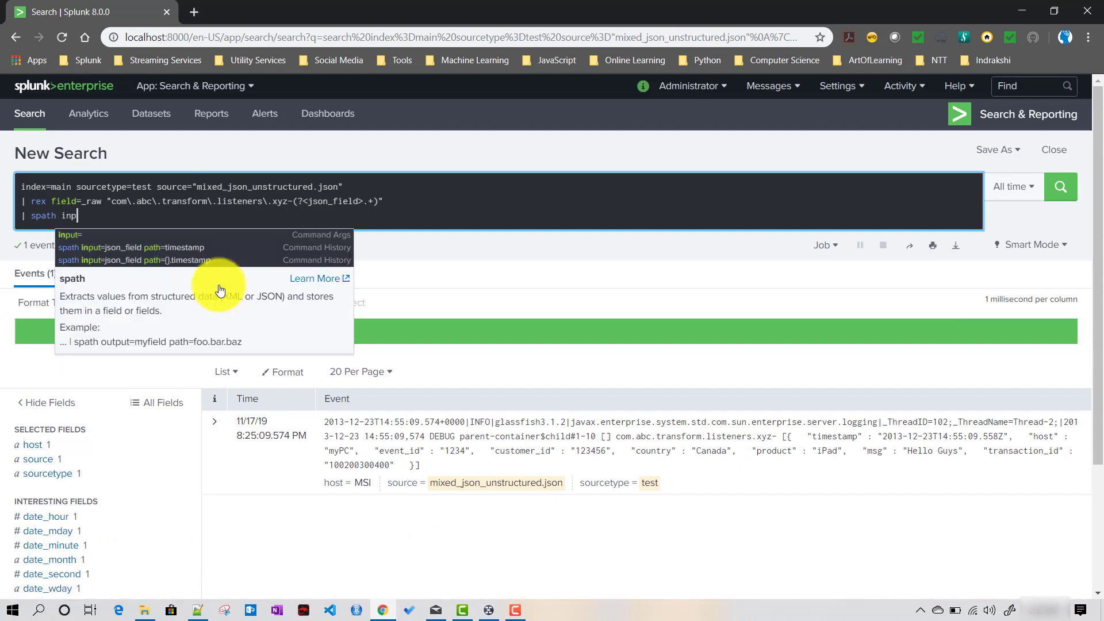
pyautogui.write('ut=')
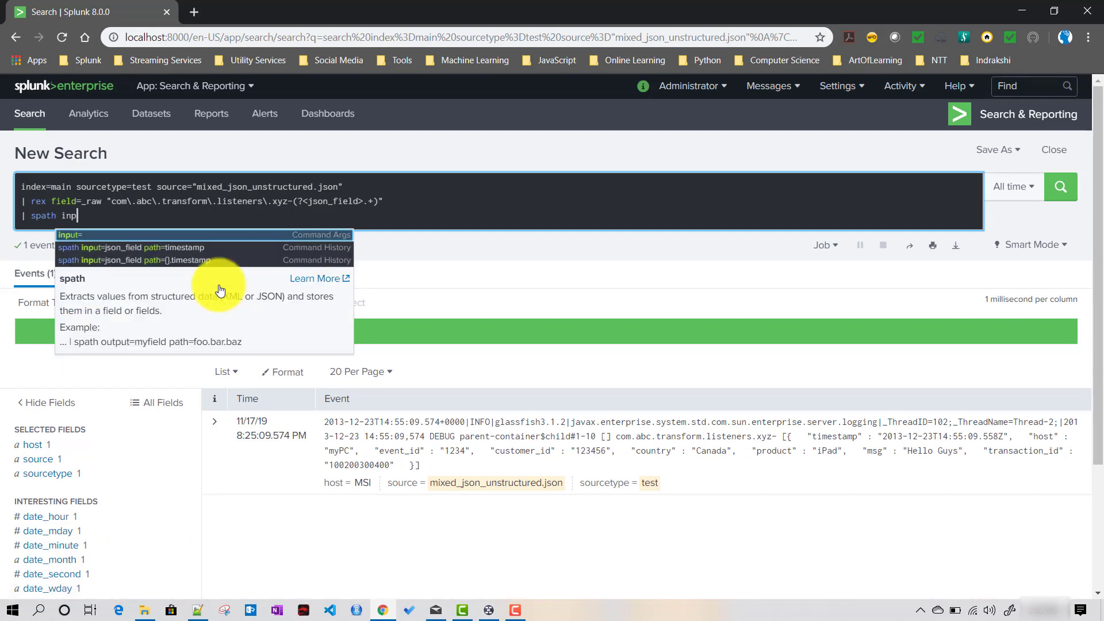
pyautogui.doubleClick(328, 205)
pyautogui.hotkey('ctrl', 'c')
pyautogui.click(104, 219)
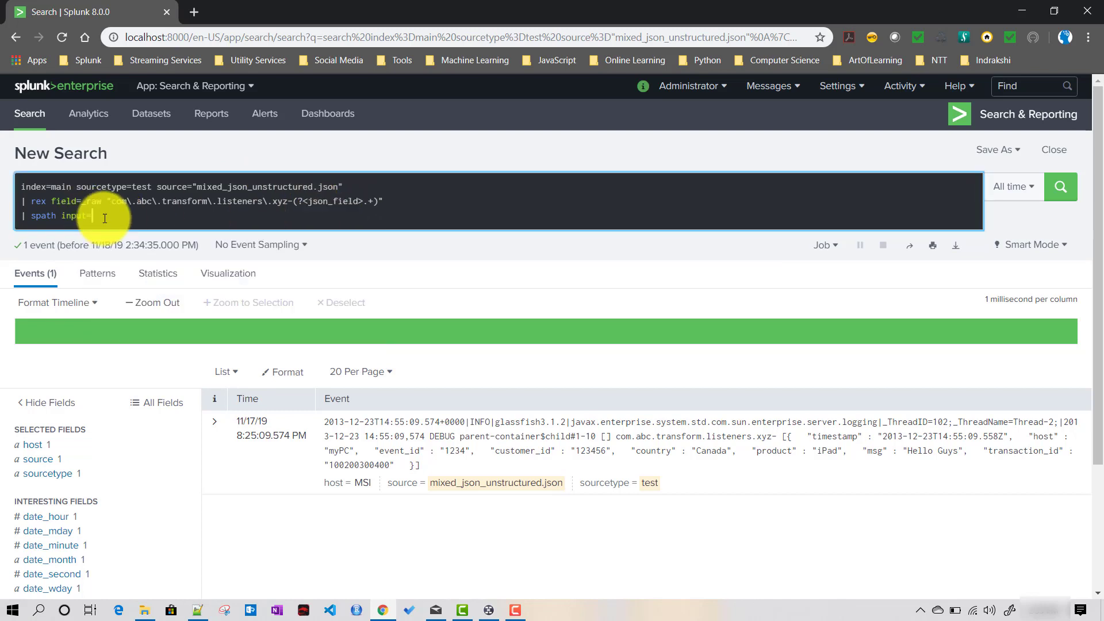
pyautogui.hotkey('ctrl', 'v')
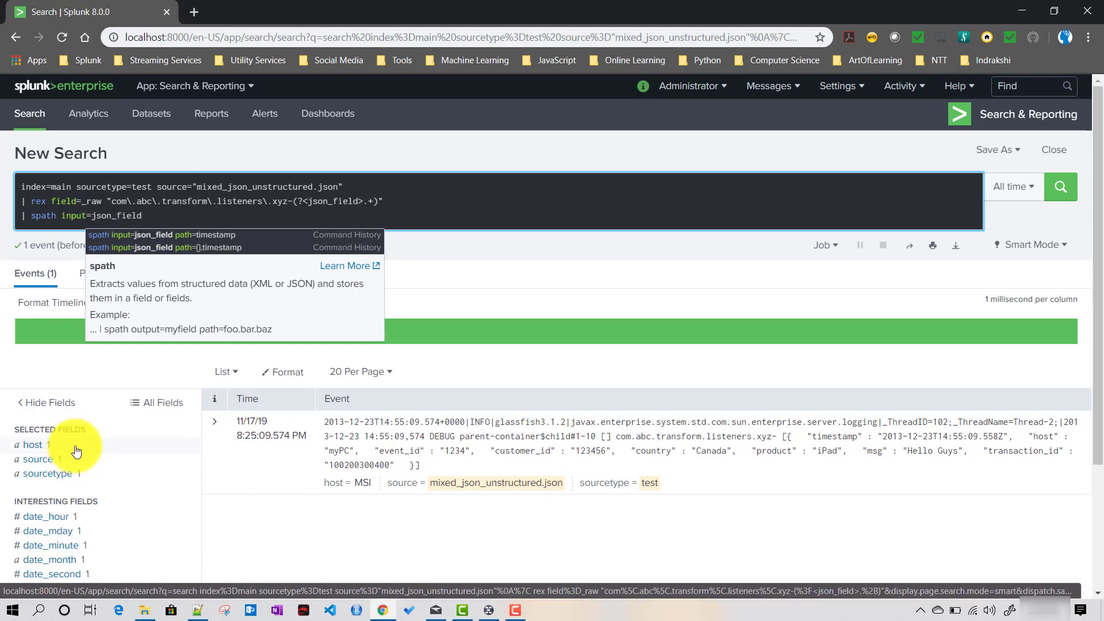
# Highlight the opening square bracket of the event's JSON and add path={}. to the spath command.
pyautogui.click(787, 436)
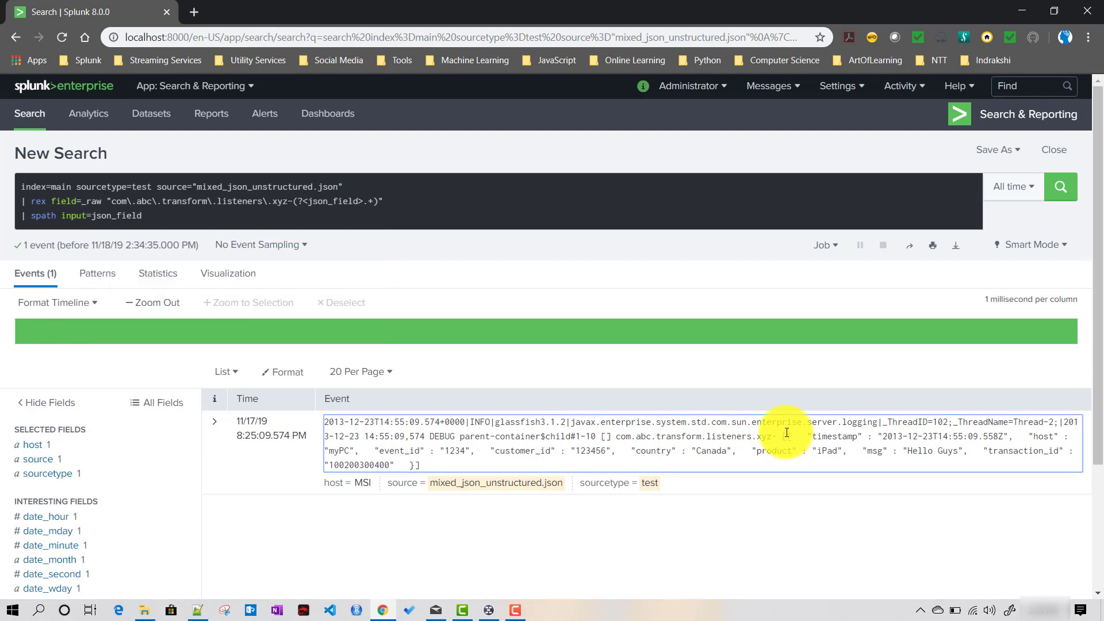
pyautogui.moveTo(787, 435); pyautogui.dragTo(782, 435)
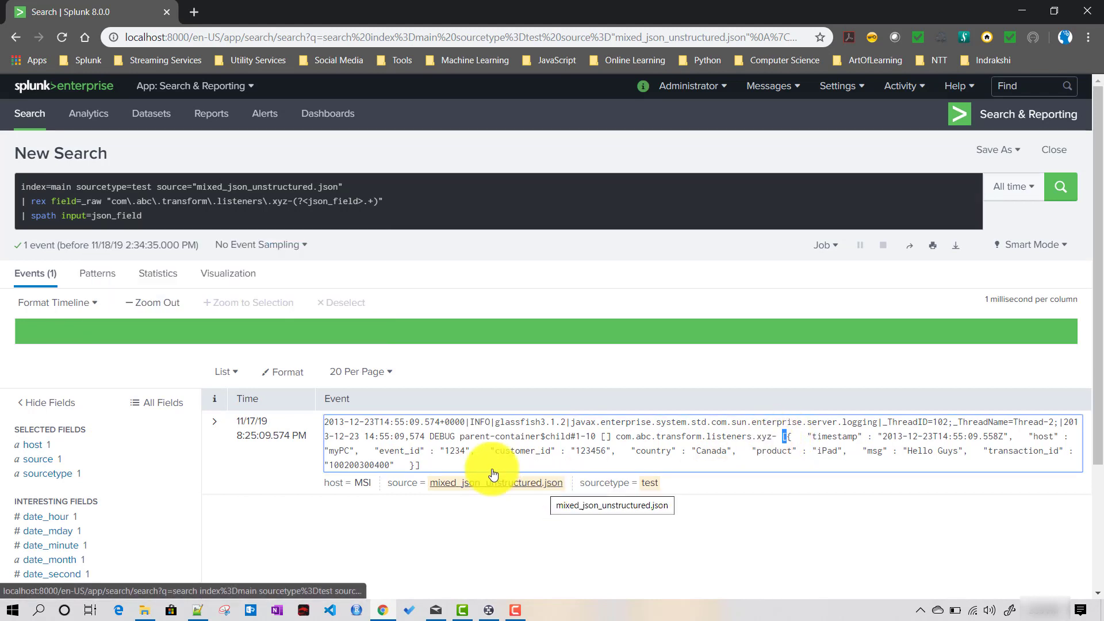
pyautogui.click(183, 220)
pyautogui.write('pa')
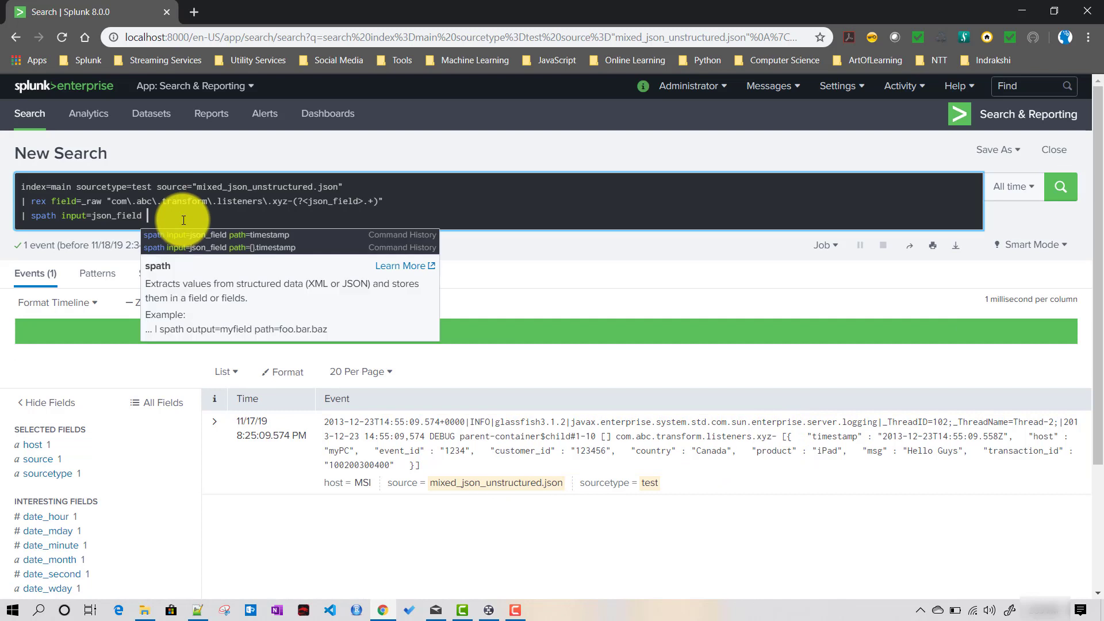
pyautogui.write('th=')
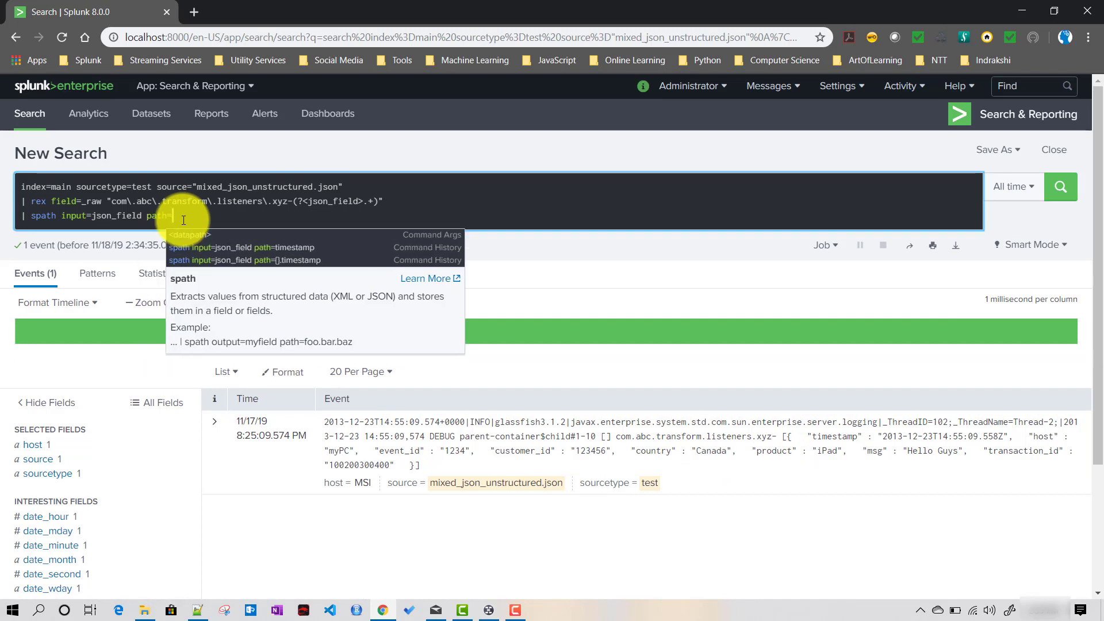
pyautogui.write('{}')
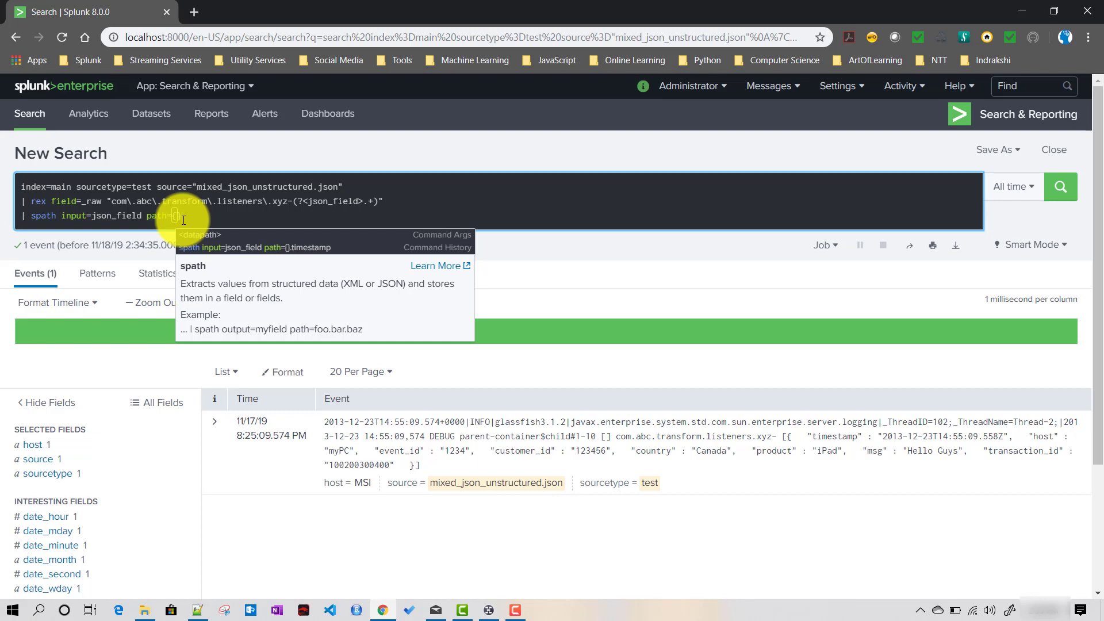
pyautogui.write('}.')
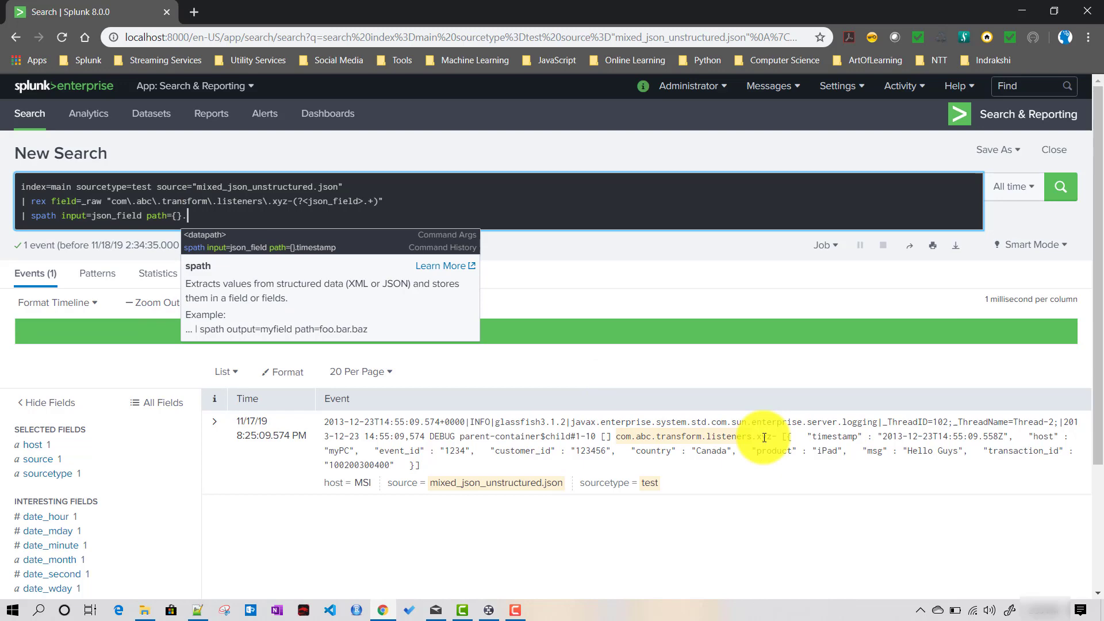
# Complete the spath path as {}.timestamp, using the key name from the event, and run the search.
pyautogui.click(831, 440)
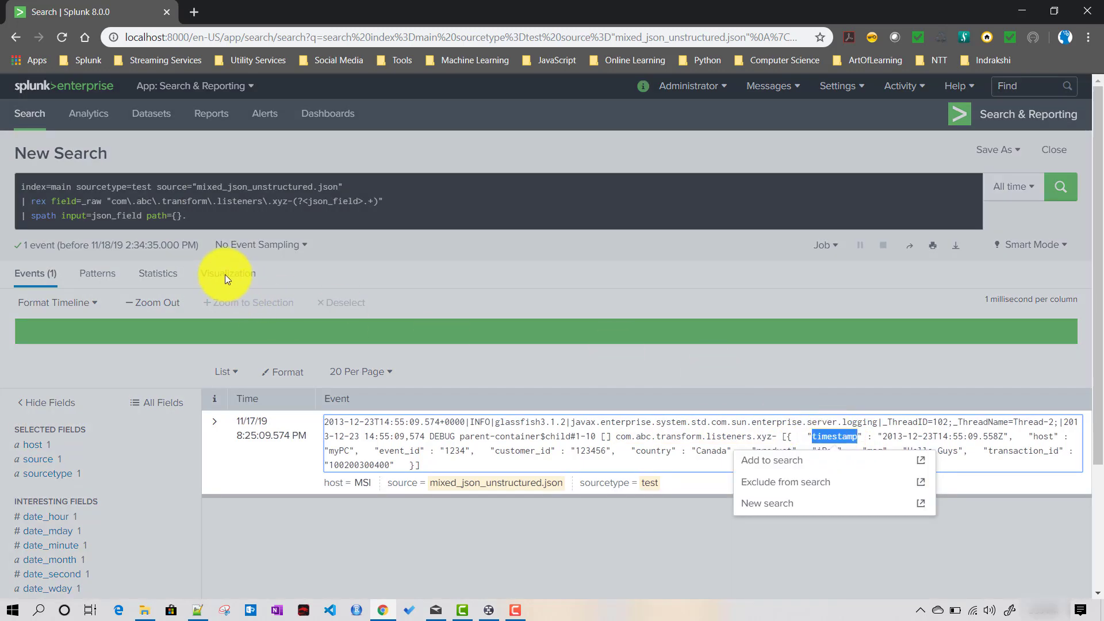
pyautogui.click(205, 211)
pyautogui.click(204, 213)
pyautogui.write('timestamp')
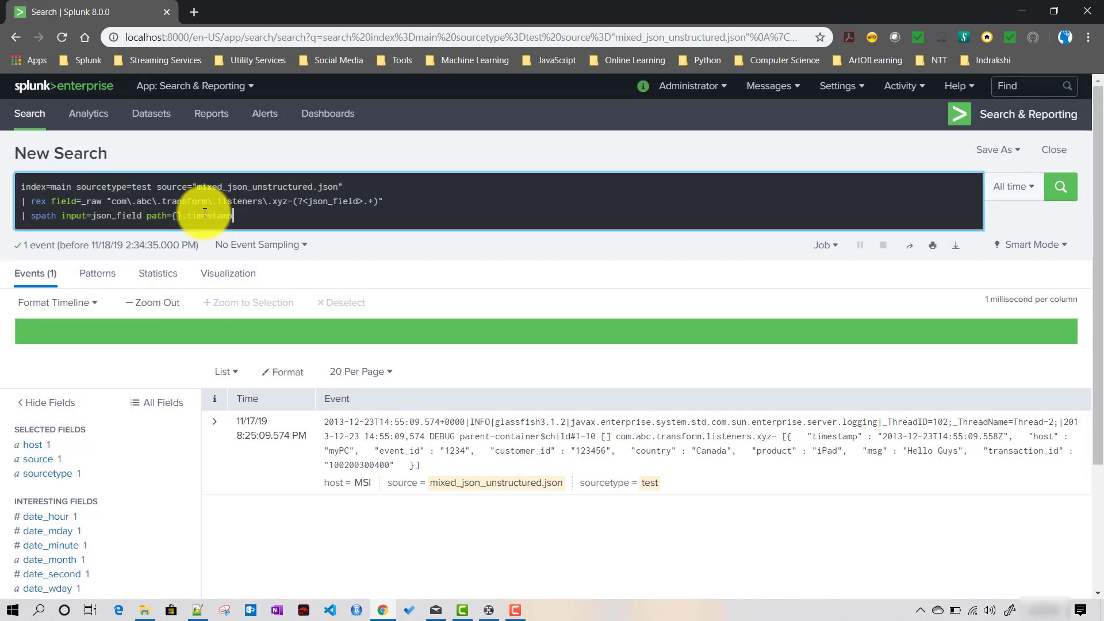
pyautogui.press('Return')
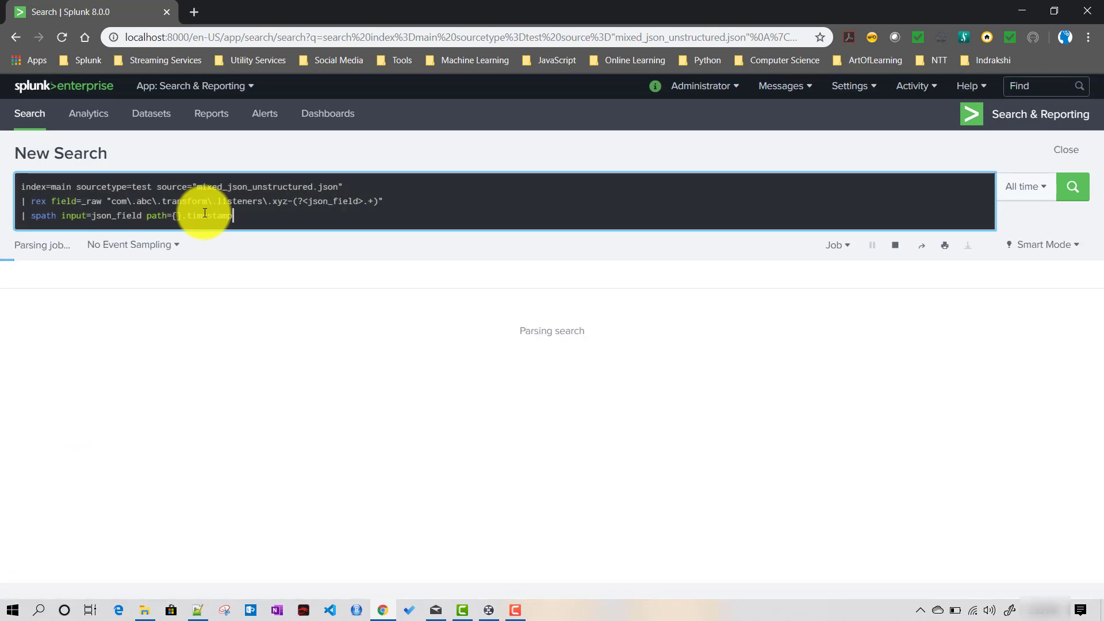
# Open the values of the extracted {}.timestamp field and look over the list of fields.
pyautogui.scroll(-3, 158, 451)
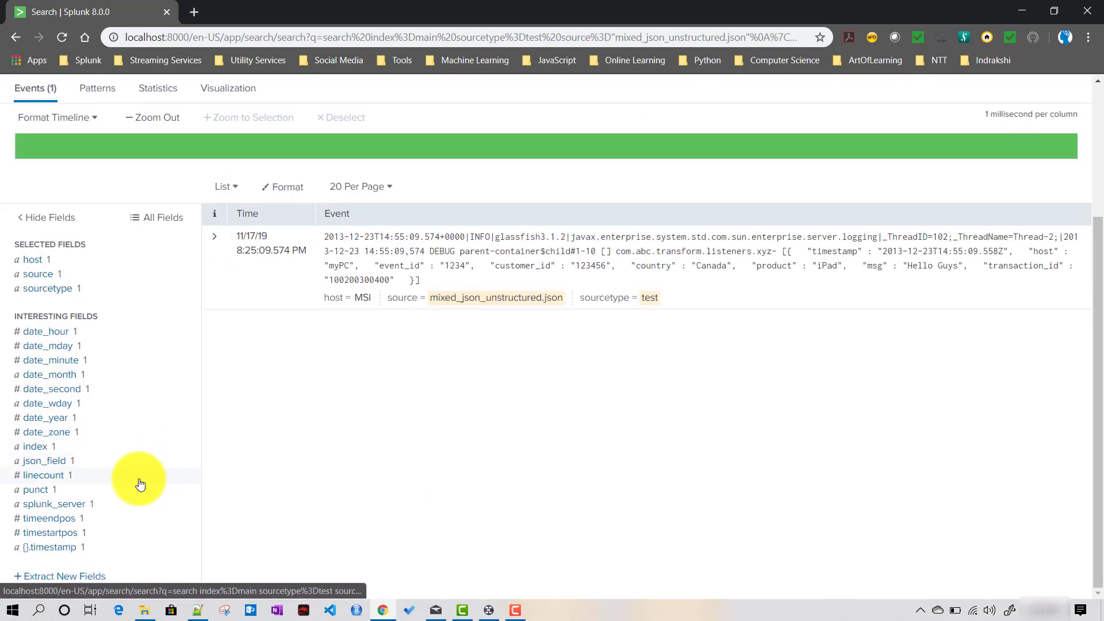
pyautogui.click(46, 547)
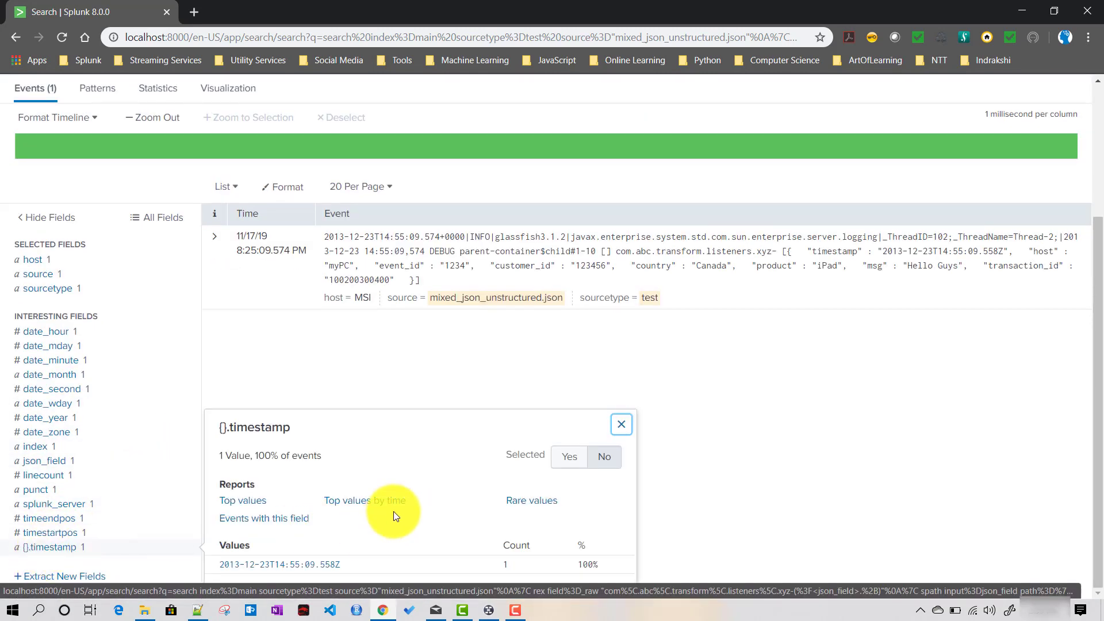
pyautogui.scroll(3, 289, 492)
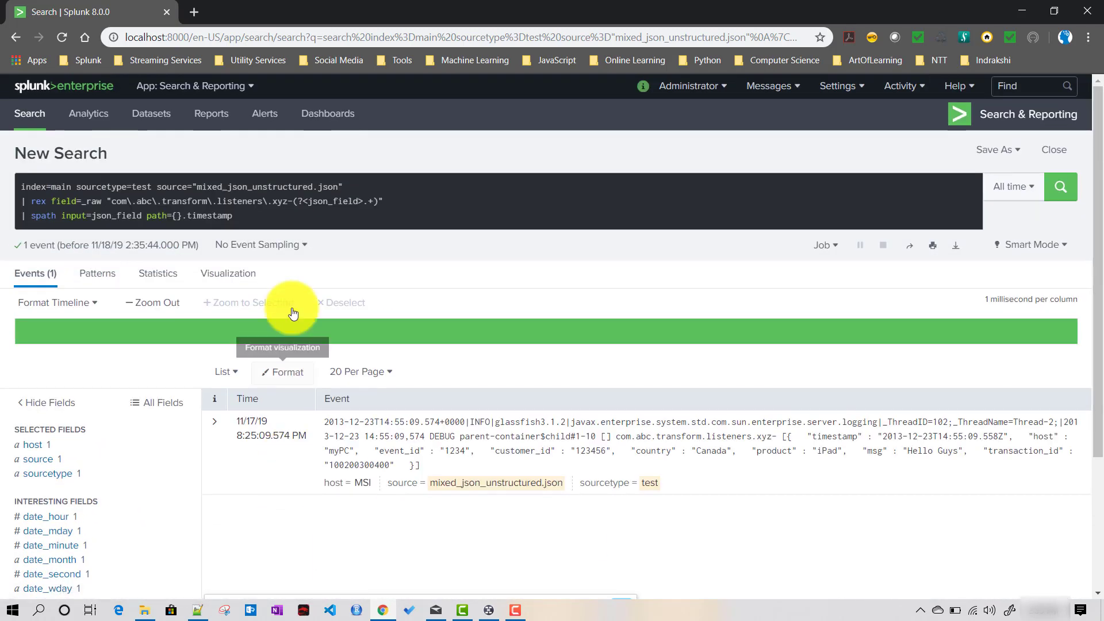
pyautogui.click(269, 221)
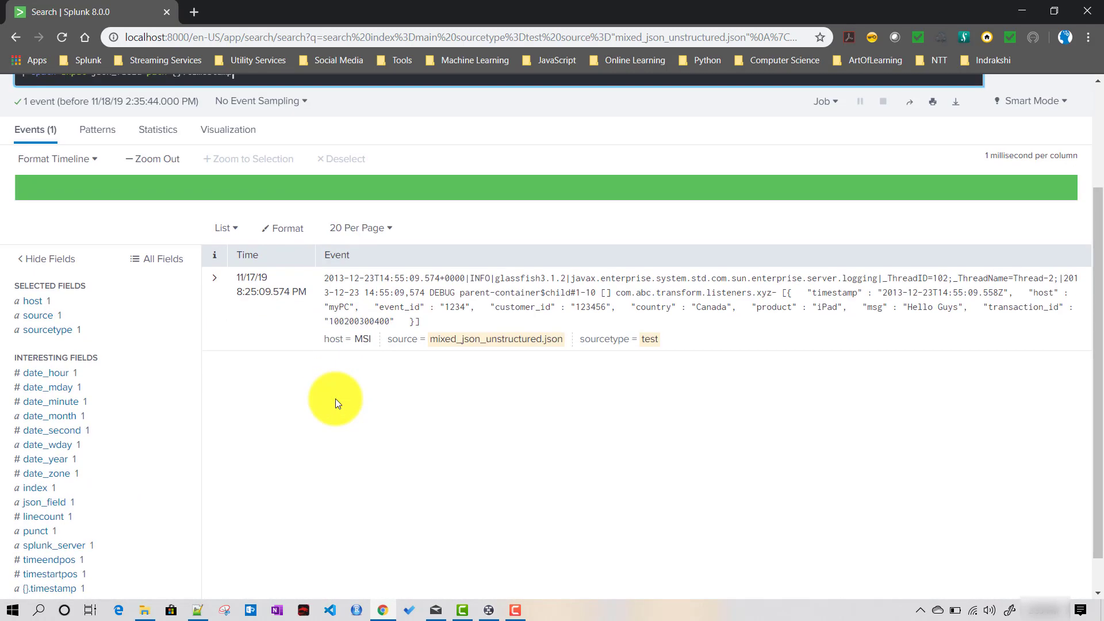
pyautogui.scroll(-3, 336, 400)
pyautogui.scroll(-1, 336, 398)
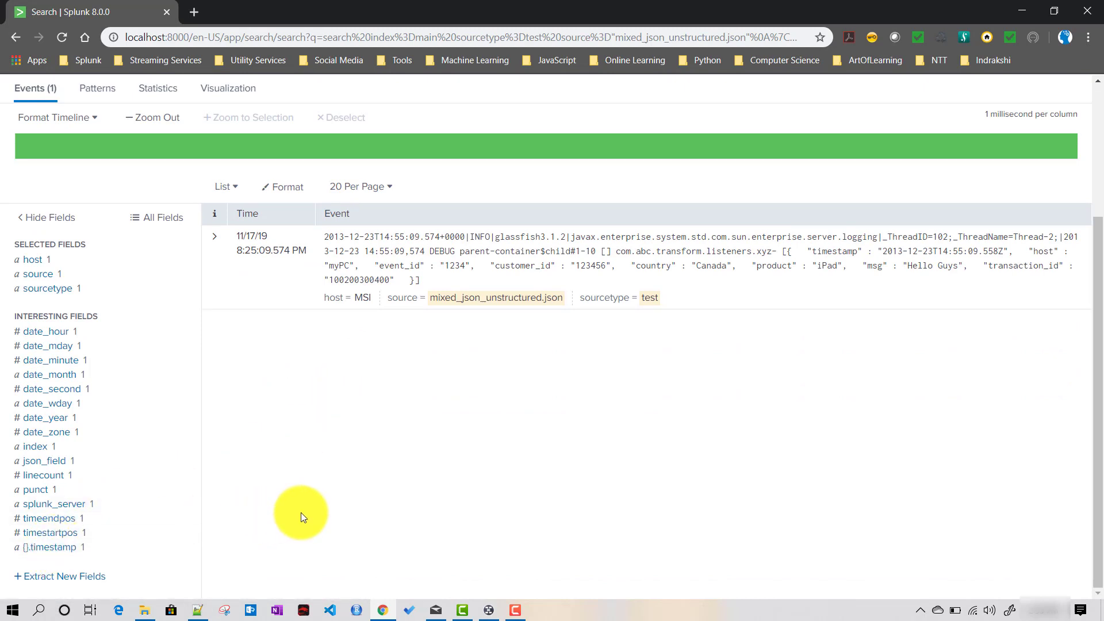
pyautogui.scroll(3, 340, 492)
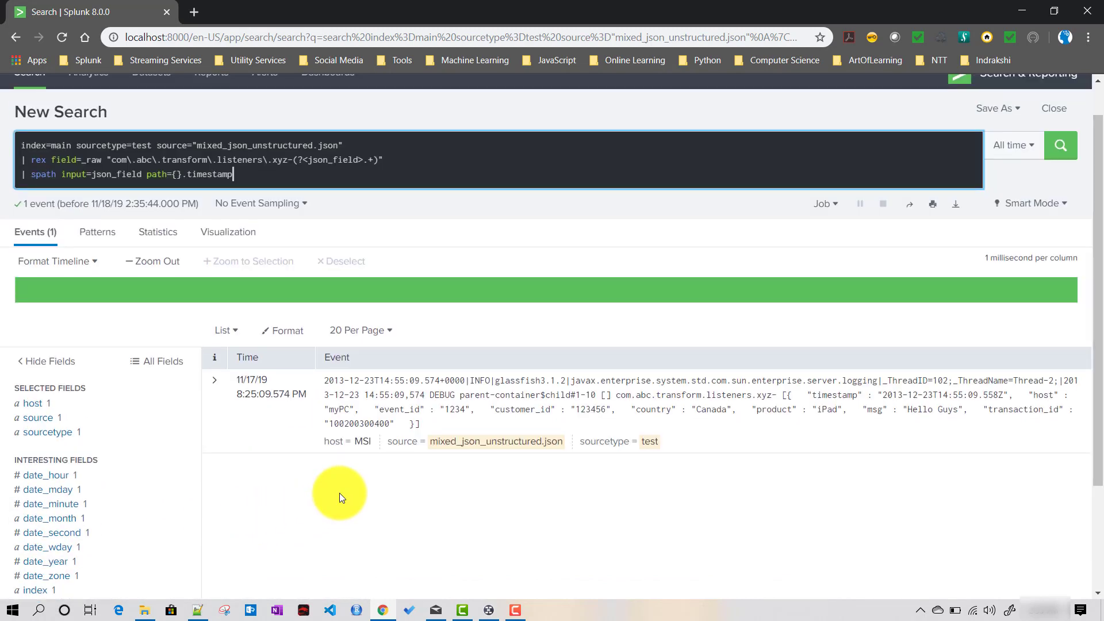
# Replace timestamp with the event's country key so the spath path is {}.country, and run the search.
pyautogui.click(652, 410)
pyautogui.click(211, 174)
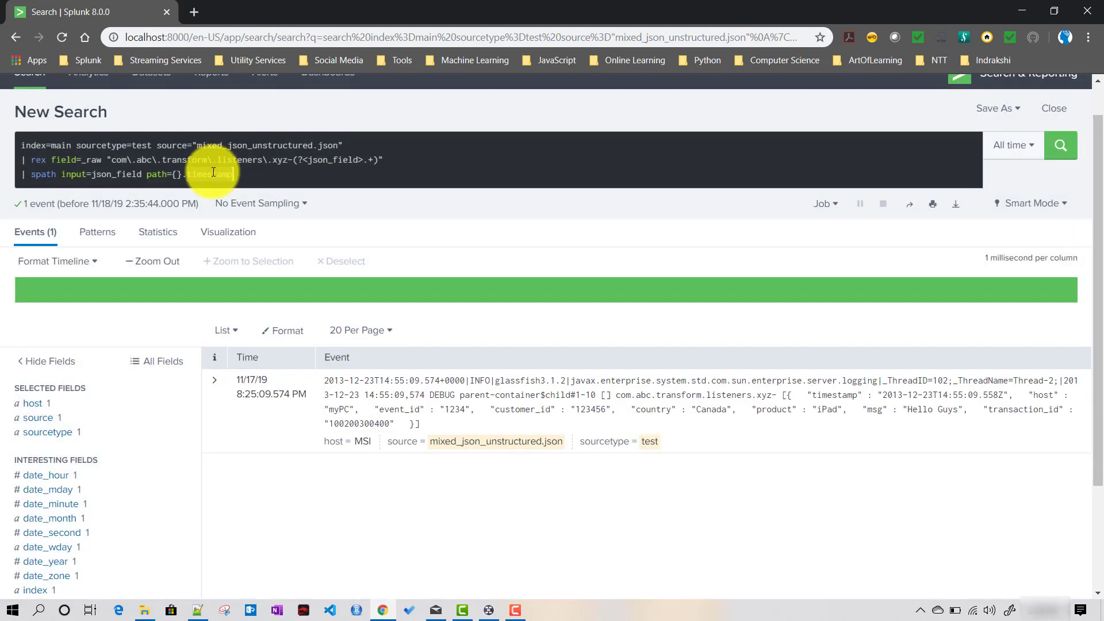
pyautogui.doubleClick(210, 173)
pyautogui.hotkey('ctrl', 'v')
pyautogui.press('Return')
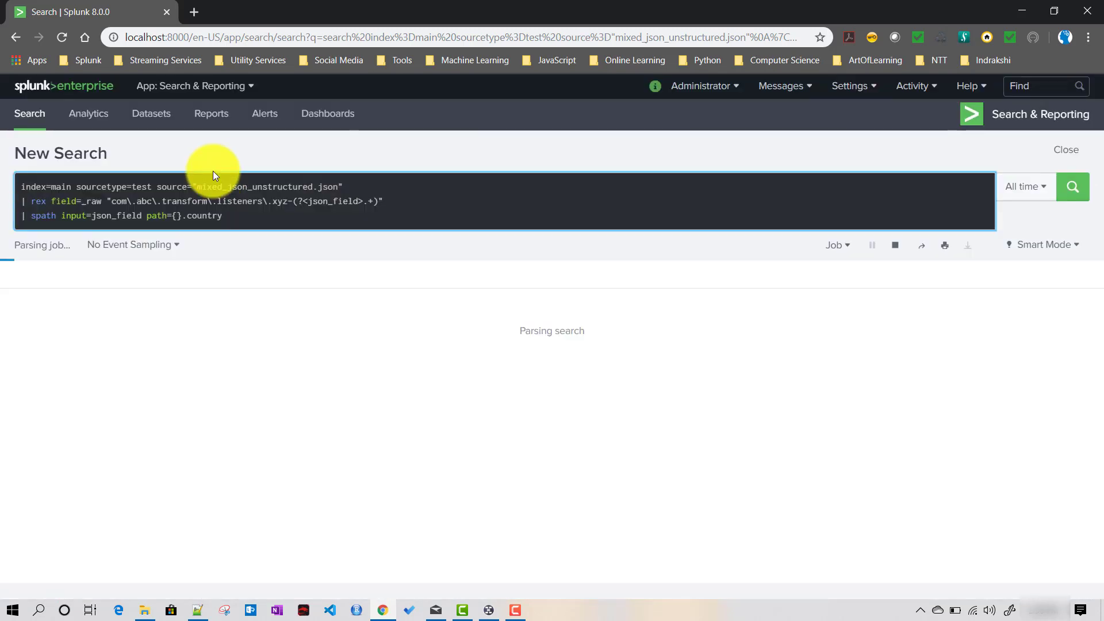
# Open the values of the extracted {}.country field to examine them, and close the field details.
pyautogui.scroll(-3, 180, 467)
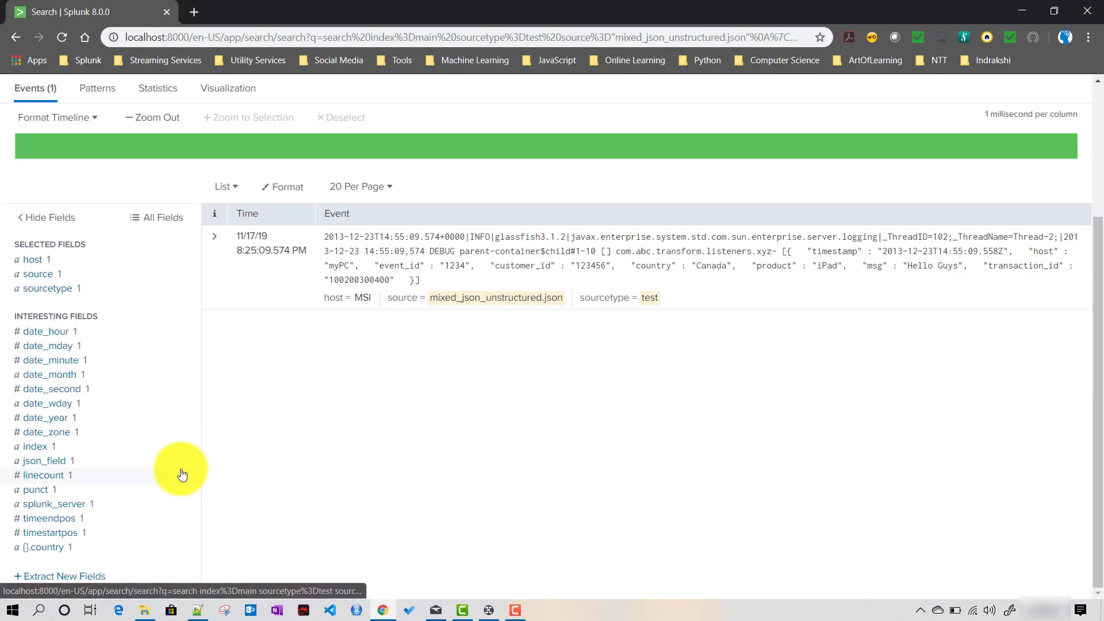
pyautogui.click(46, 551)
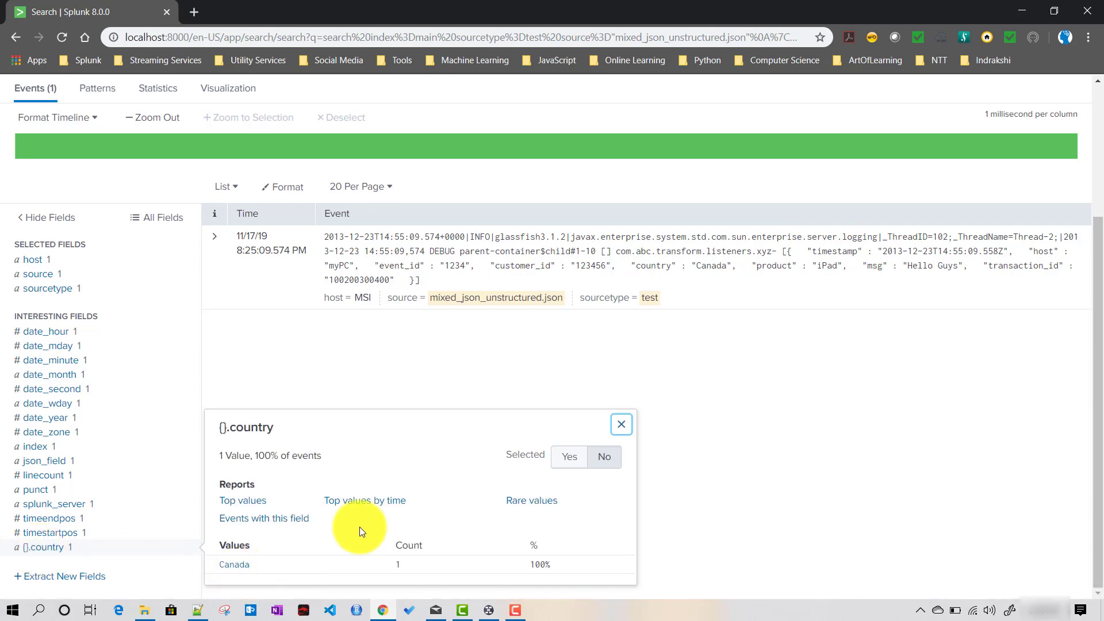
pyautogui.click(380, 334)
pyautogui.scroll(3, 380, 334)
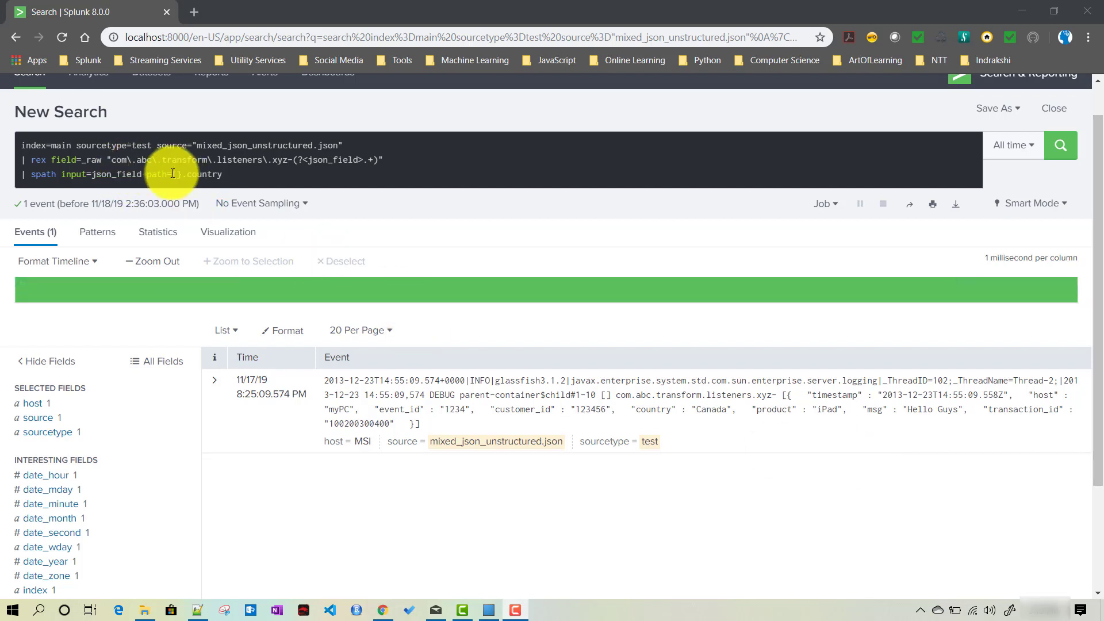
# Reduce the search to index=main sourcetype=test, run it, and filter the results to the source raw_nyc_phil_mod.json.
pyautogui.moveTo(172, 174); pyautogui.dragTo(225, 180)
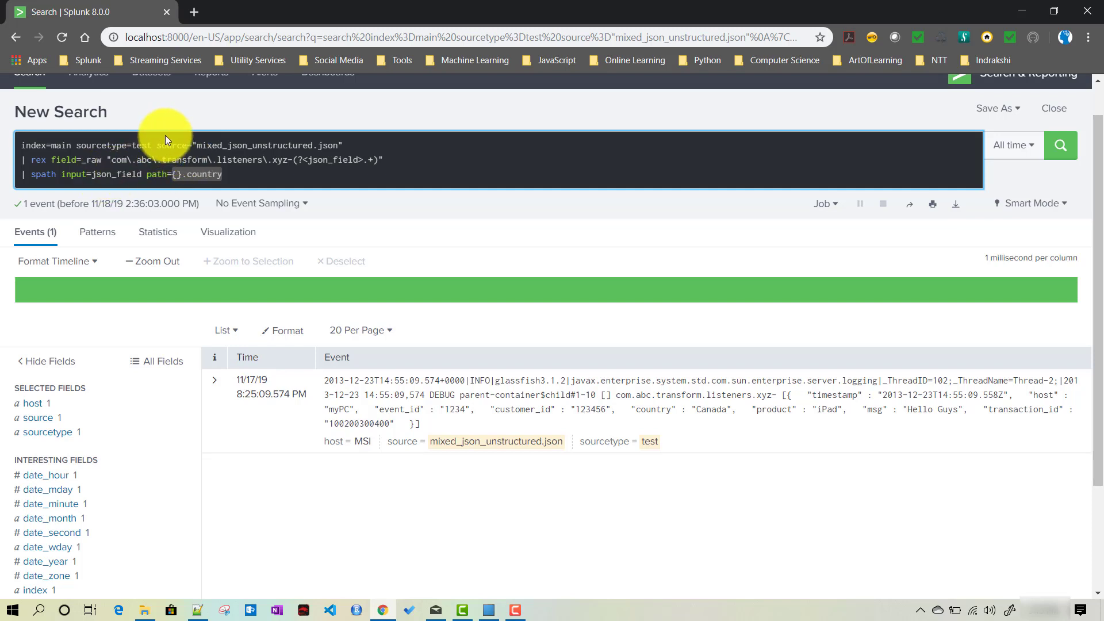
pyautogui.moveTo(157, 145); pyautogui.dragTo(229, 172)
pyautogui.press('BackSpace')
pyautogui.press('Return')
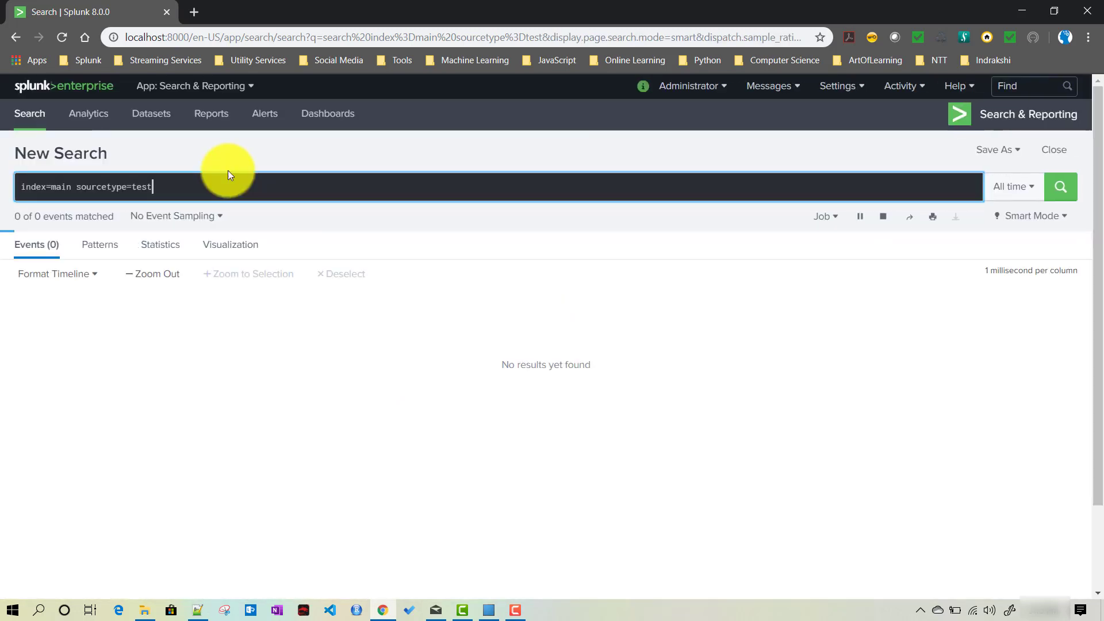
pyautogui.click(40, 430)
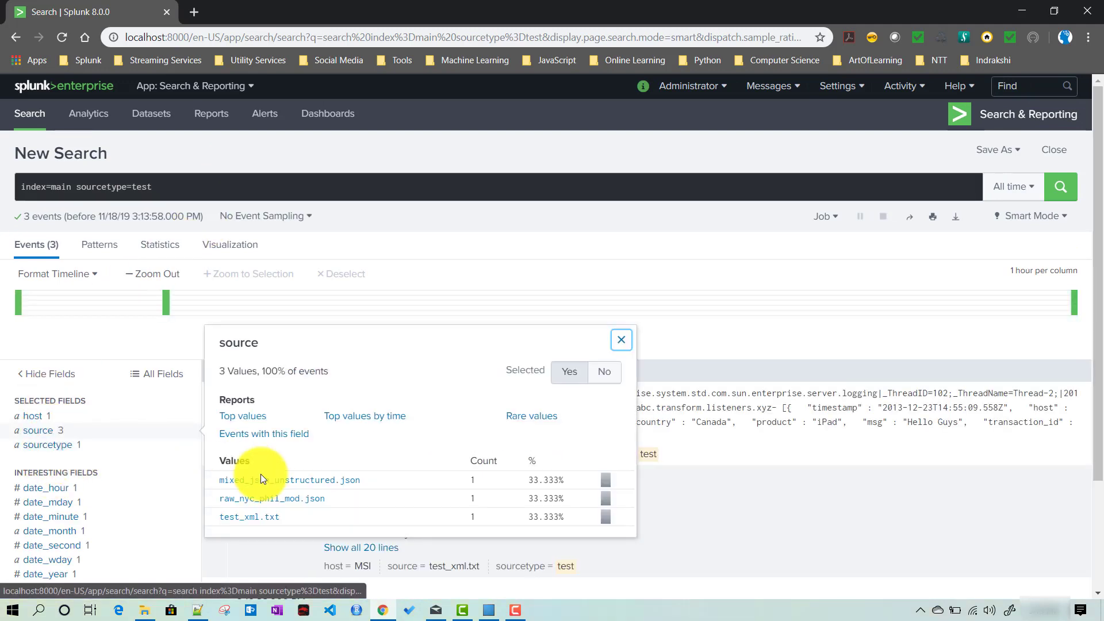
pyautogui.click(287, 500)
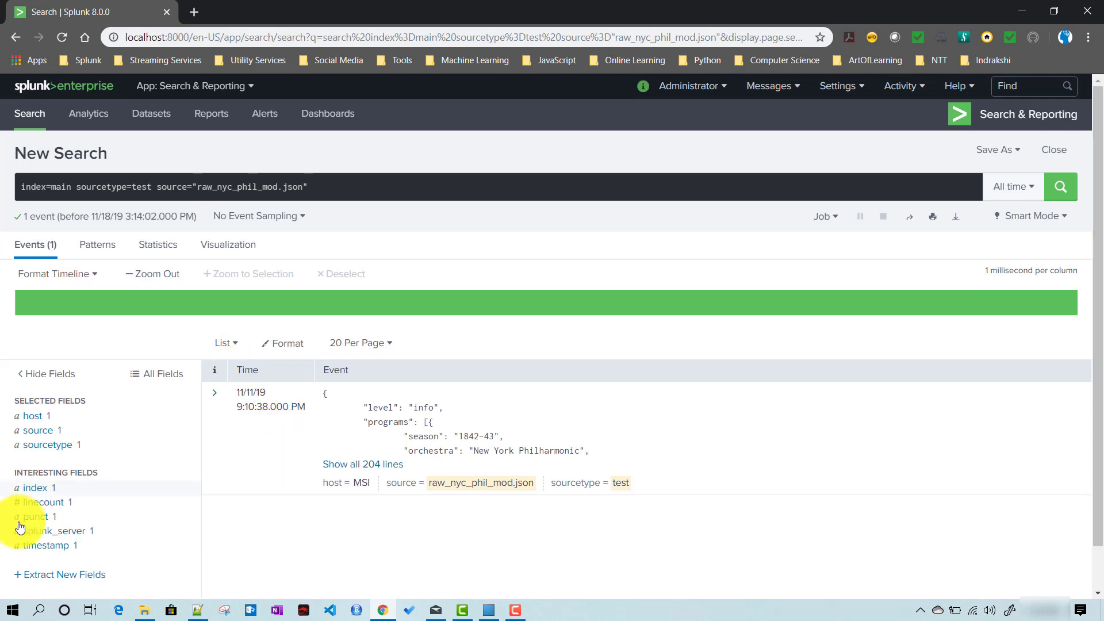
# Add | spath on a new line after the raw_nyc_phil_mod.json source filter and run the search.
pyautogui.click(321, 190)
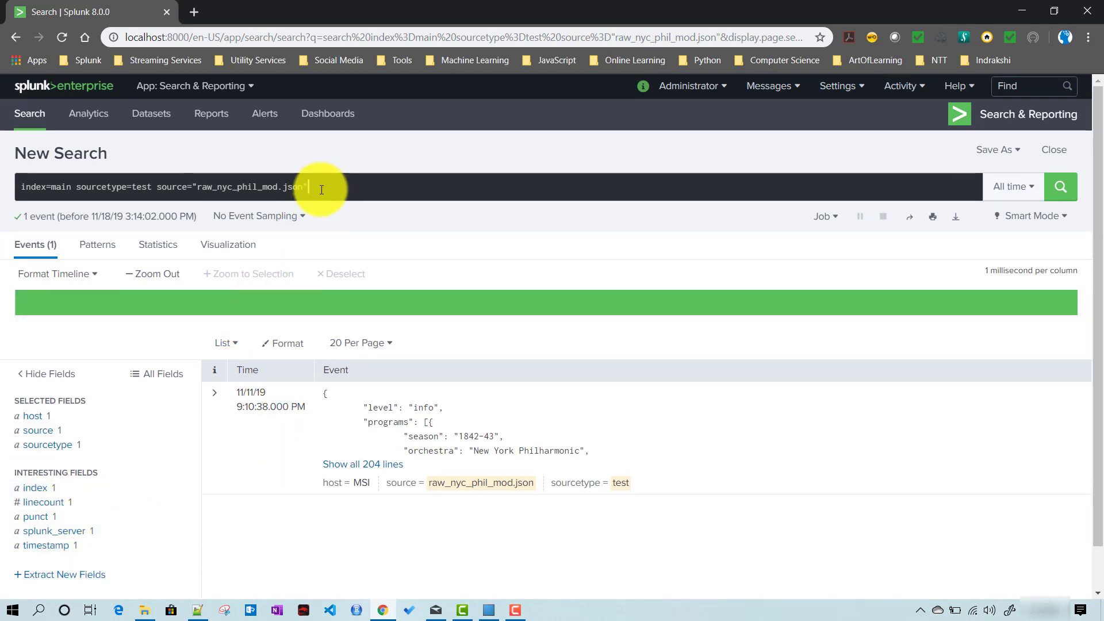
pyautogui.hotkey('shift', 'Return')
pyautogui.write('| s')
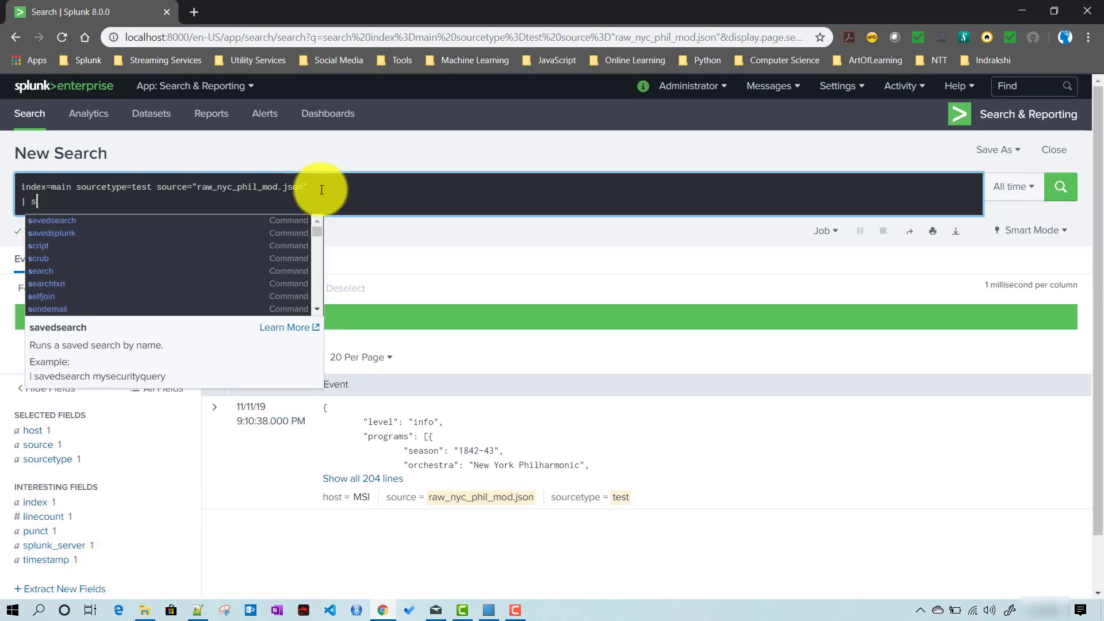
pyautogui.write('path')
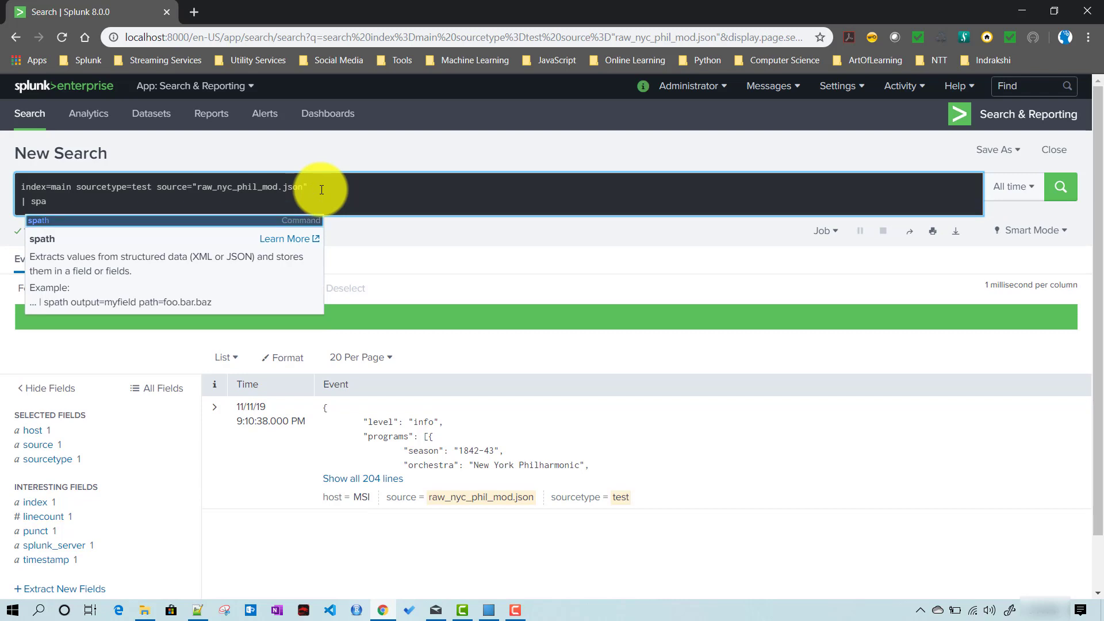
pyautogui.press('Return')
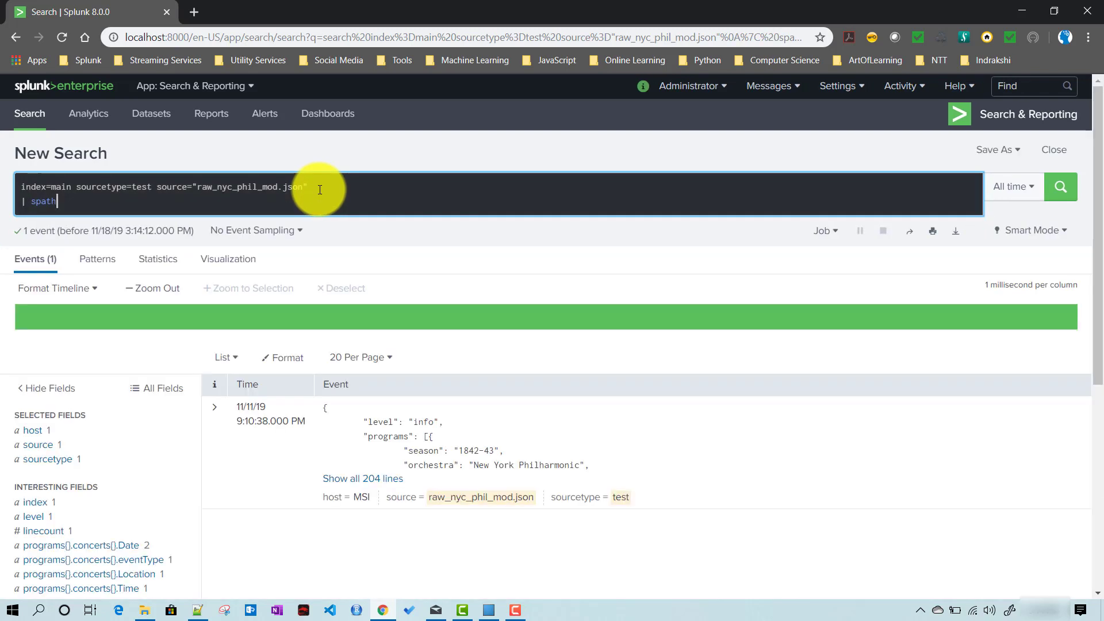
# Look through the extracted fields and view the values of programs{}.works{}.composerName and programs{}.works{}.conductorName.
pyautogui.scroll(-5, 280, 402)
pyautogui.scroll(-1, 280, 402)
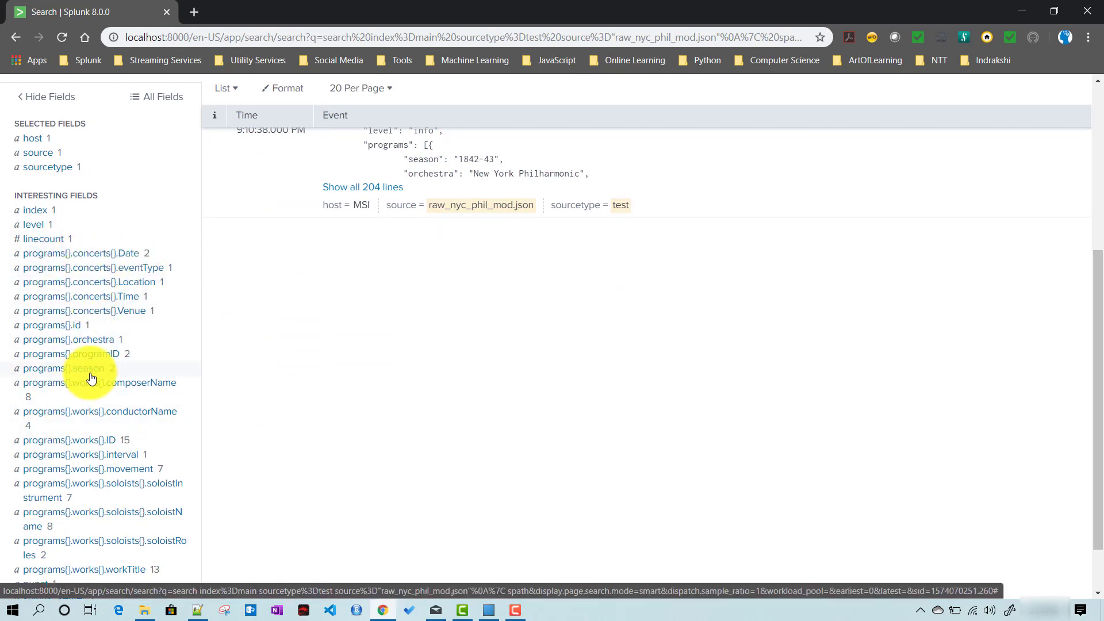
pyautogui.scroll(-2, 132, 483)
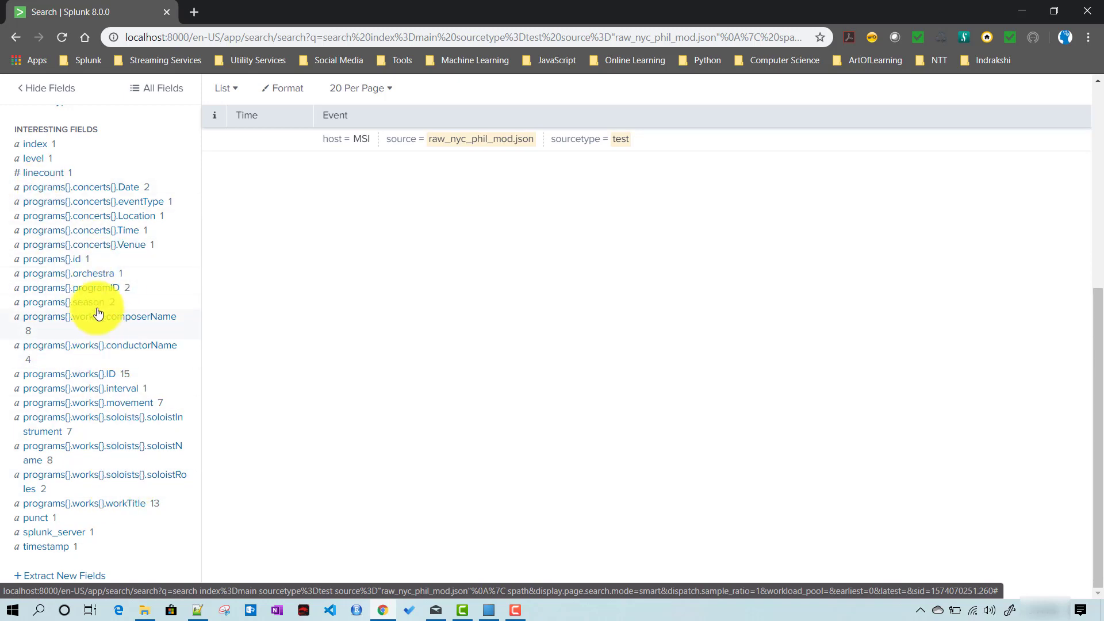
pyautogui.click(71, 323)
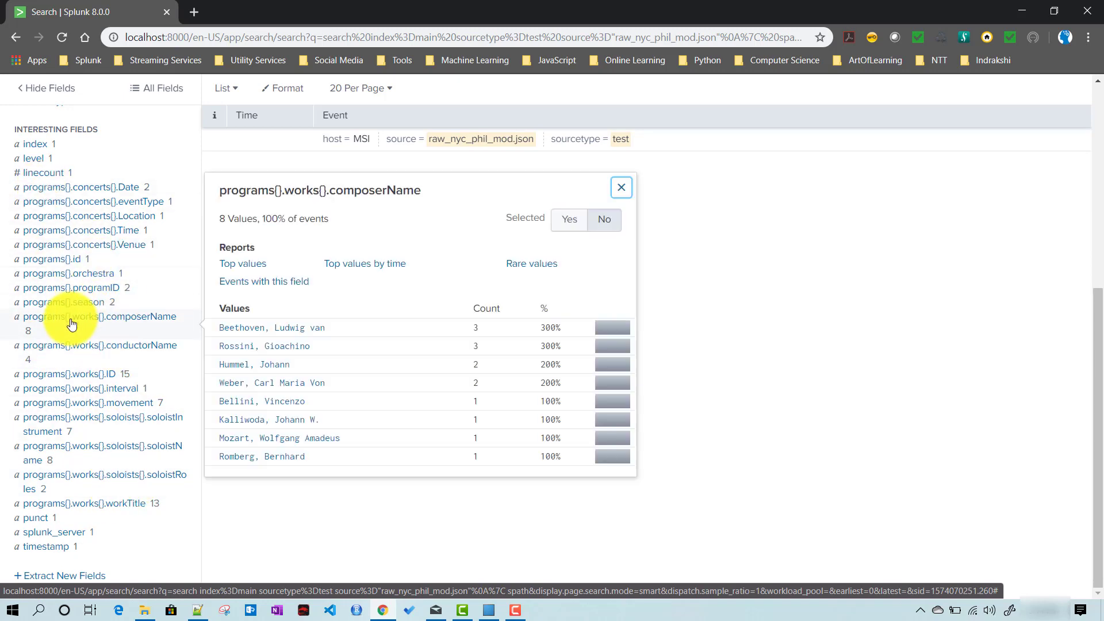
pyautogui.click(107, 345)
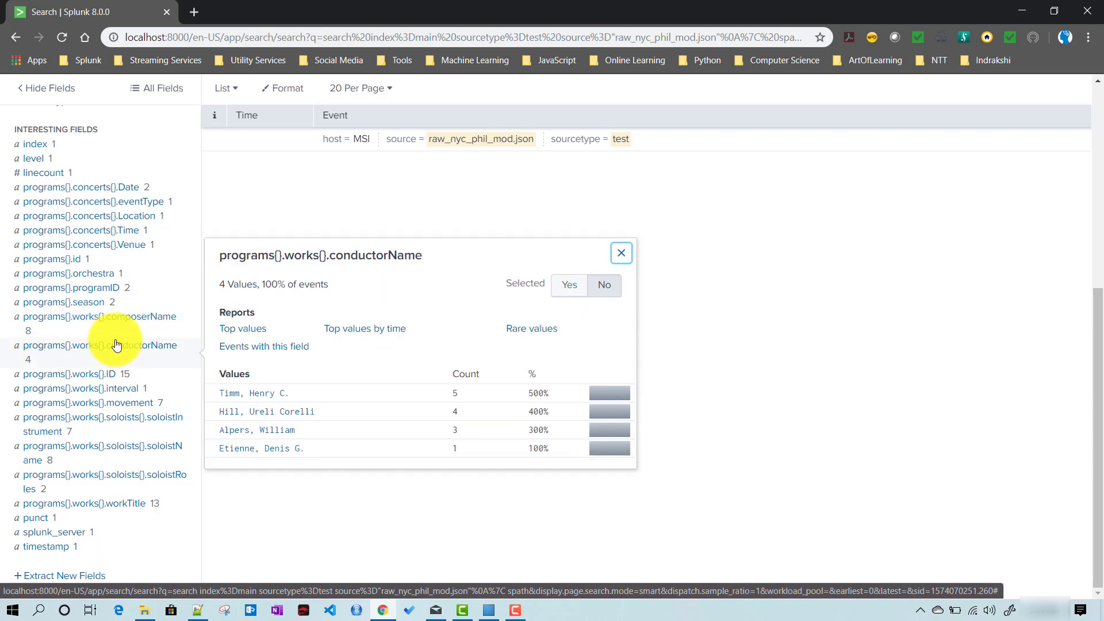
# View the values of the programs{}.concerts{} fields Location, eventType, Date and Venue, and close the field details.
pyautogui.click(101, 217)
pyautogui.click(113, 201)
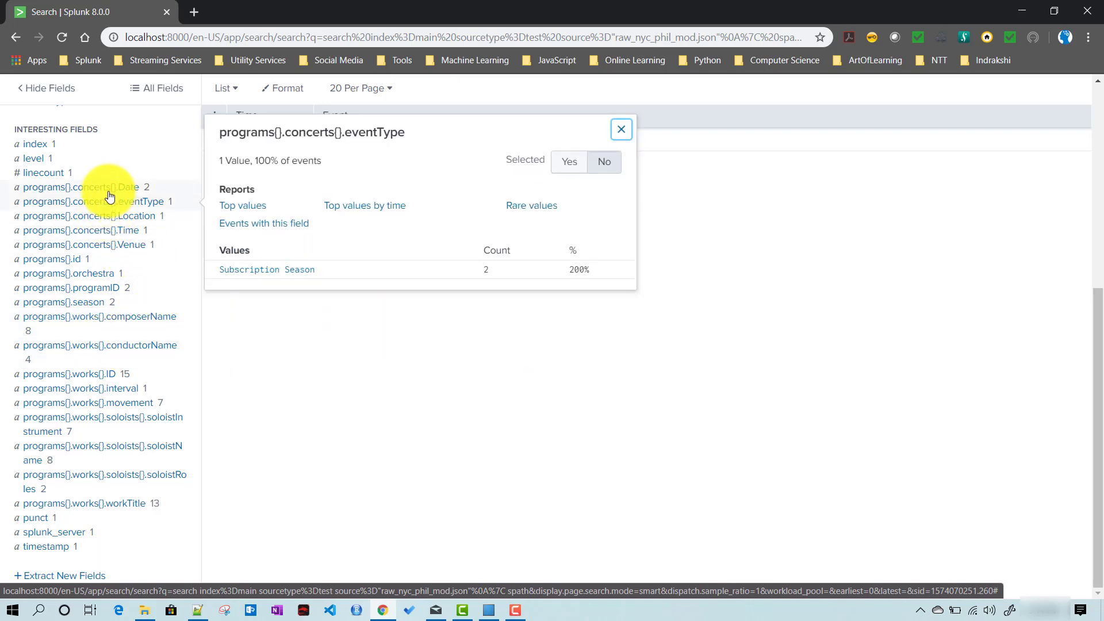
pyautogui.click(109, 189)
pyautogui.click(100, 249)
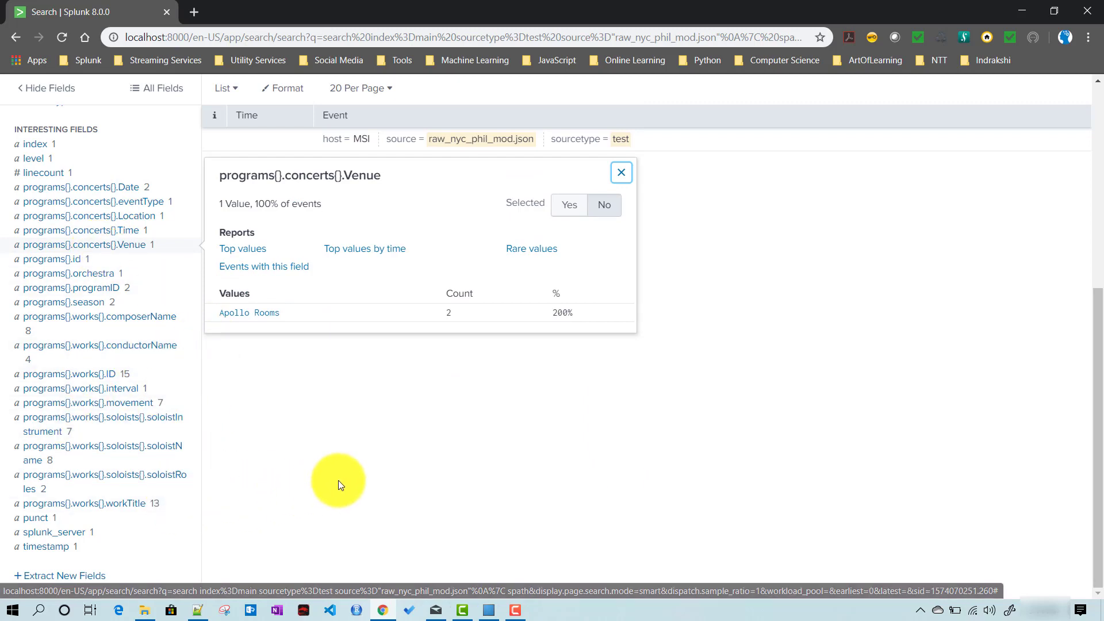
pyautogui.click(370, 433)
pyautogui.scroll(3, 371, 431)
pyautogui.scroll(1, 372, 432)
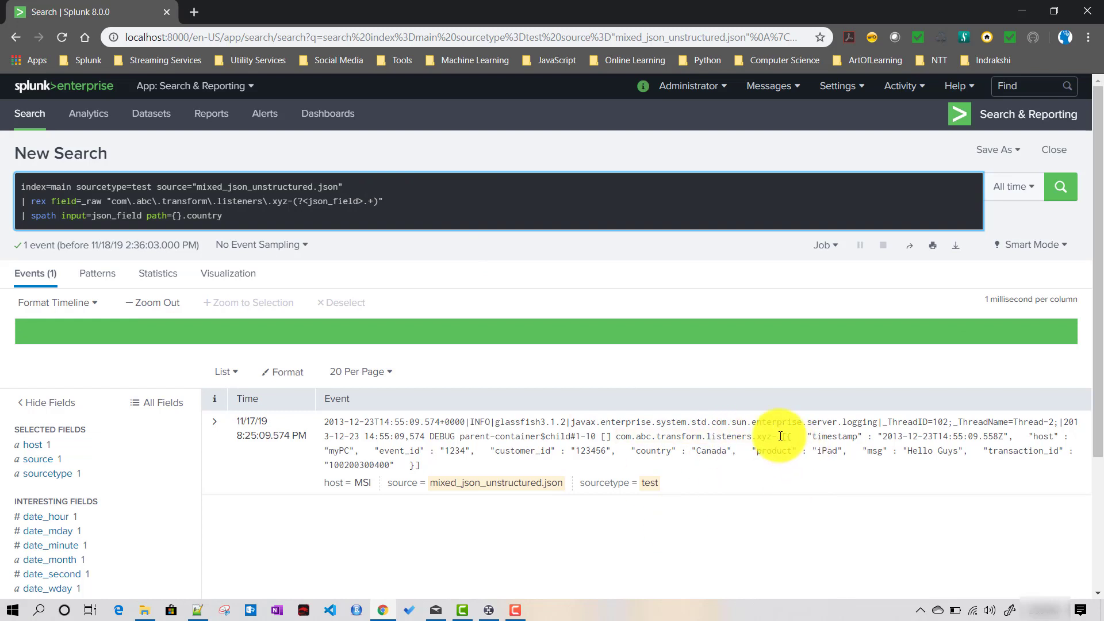
# Highlight the JSON array inside the mixed_json_unstructured.json event and place the text cursor after path={}.country in the search.
pyautogui.moveTo(781, 436); pyautogui.dragTo(795, 463)
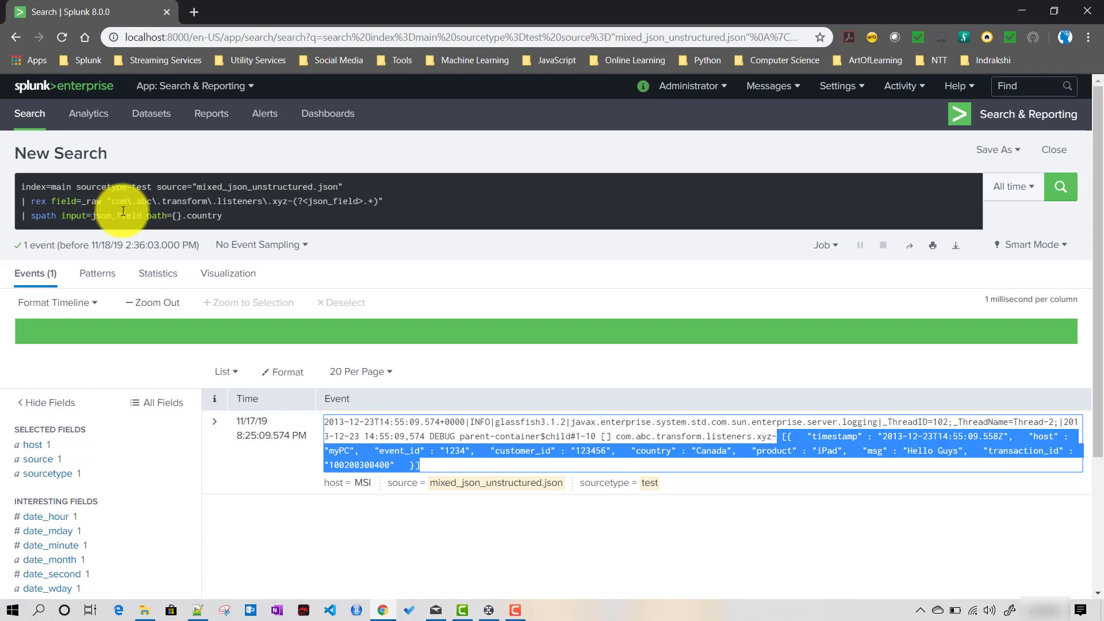
pyautogui.click(245, 219)
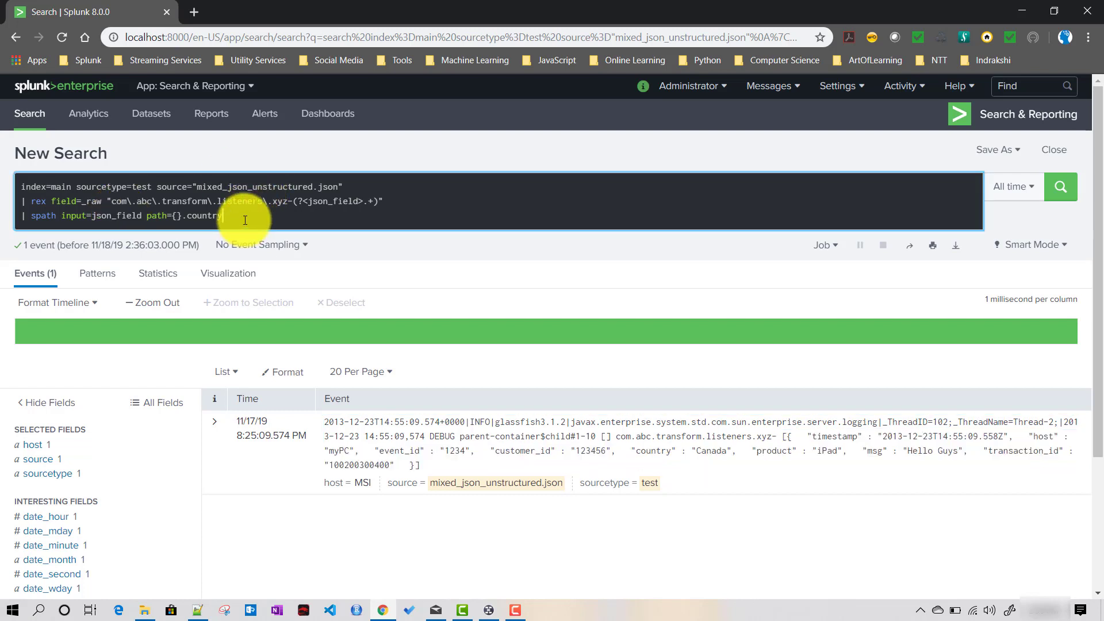